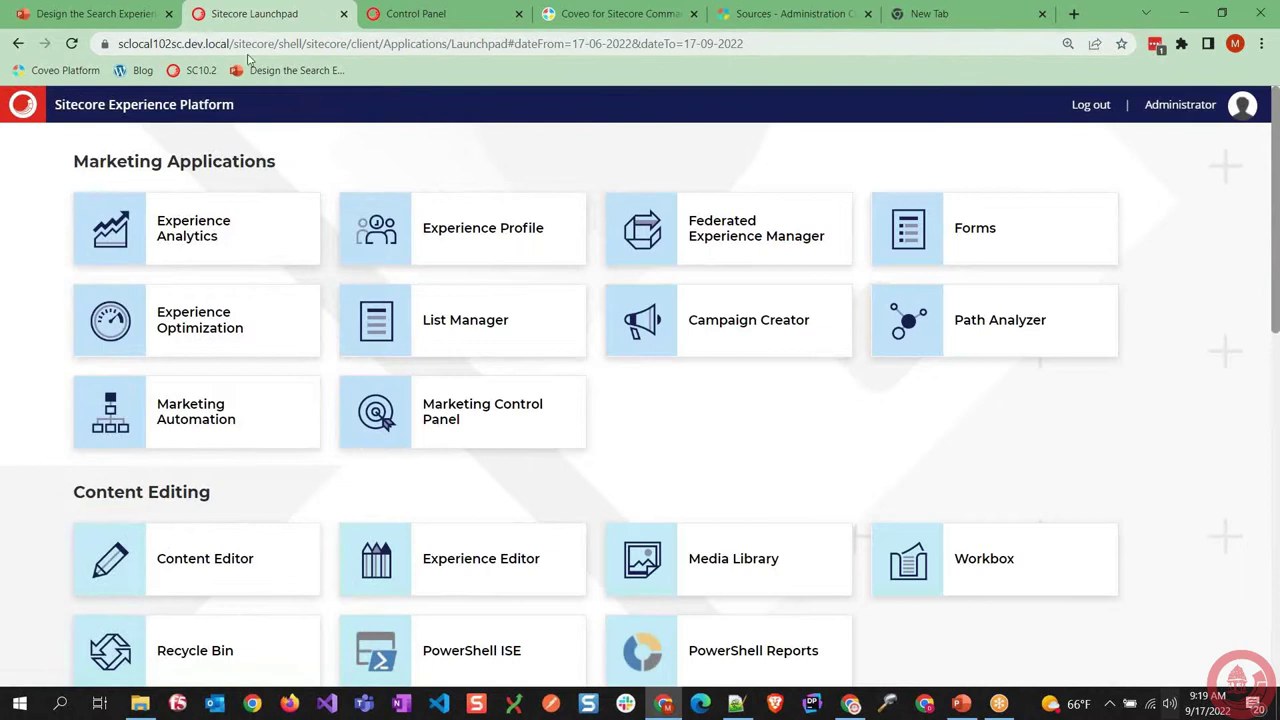
- Go from the Launchpad to the Sitecore Desktop, then try and close the Package Designer
scroll(707, 440, down, 1)
scroll(705, 440, down, 3)
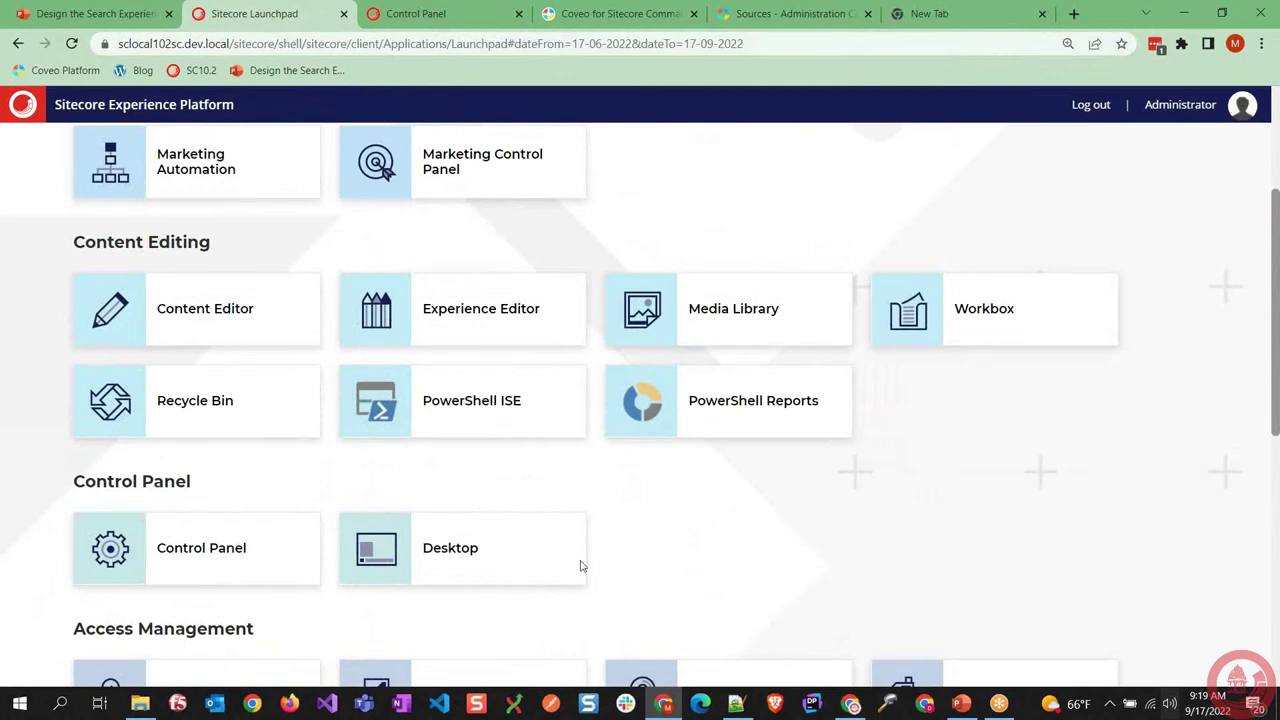
click(483, 564)
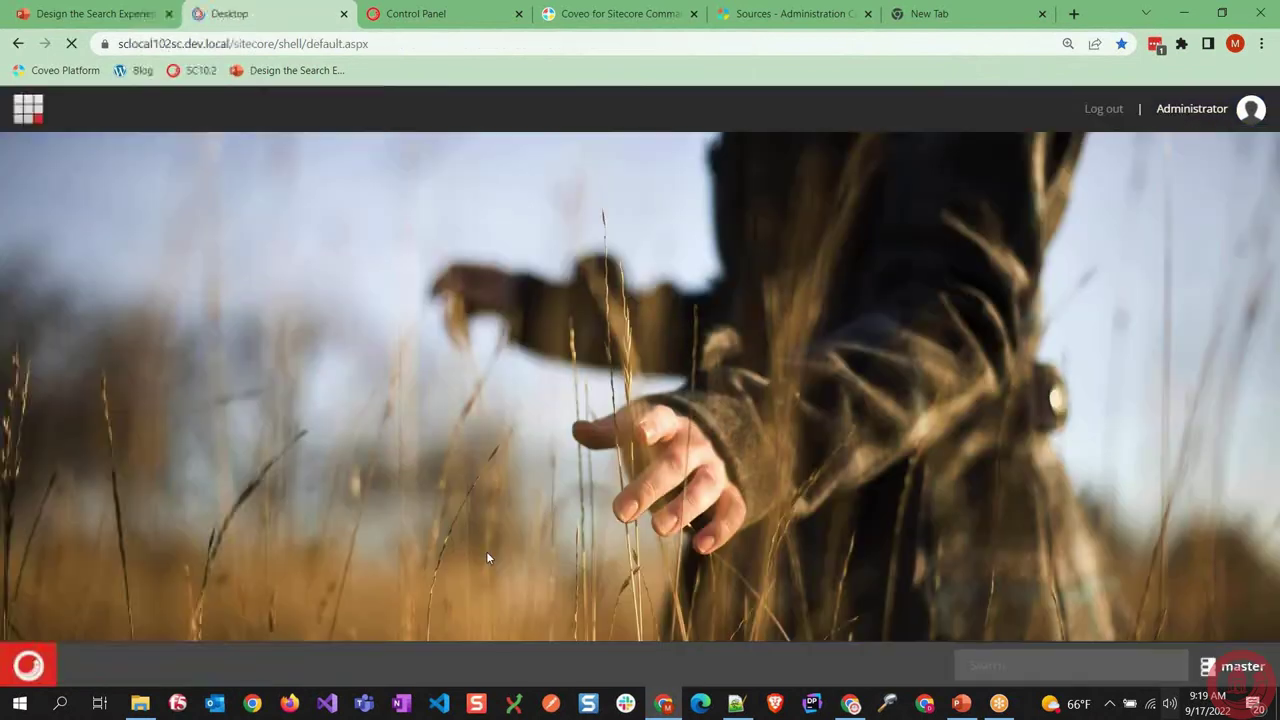
click(28, 665)
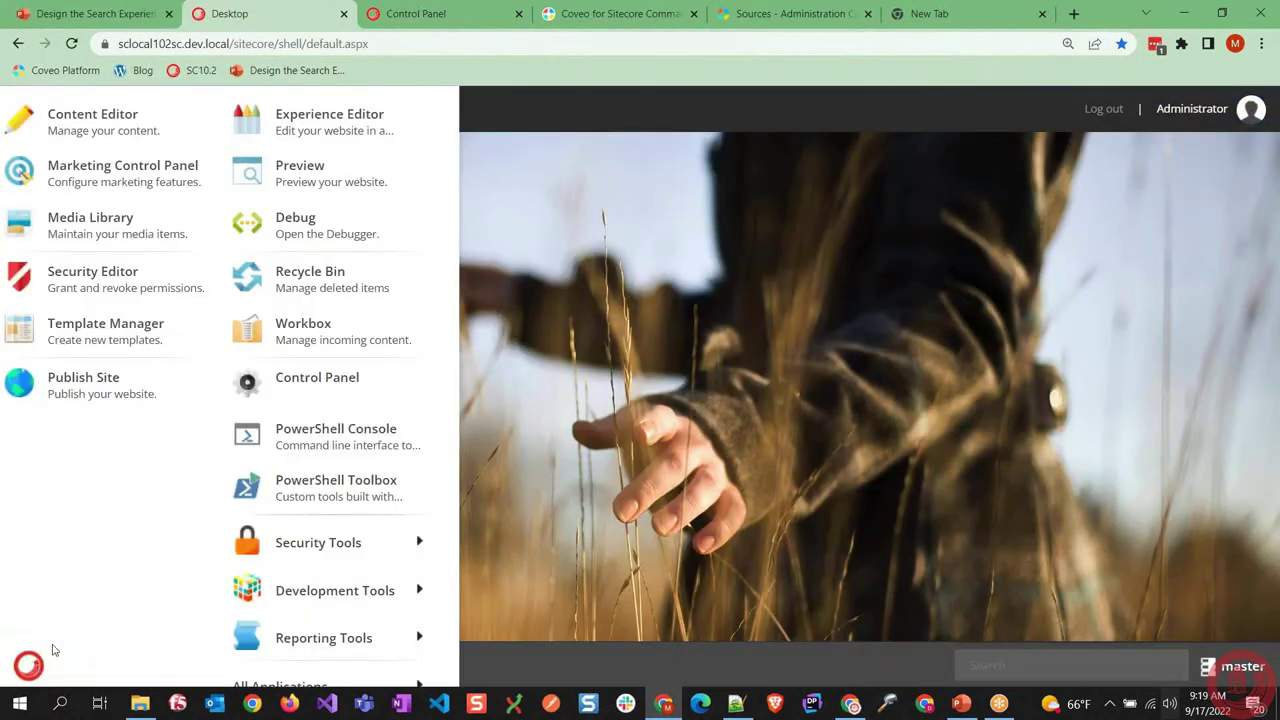
mouse_move(393, 595)
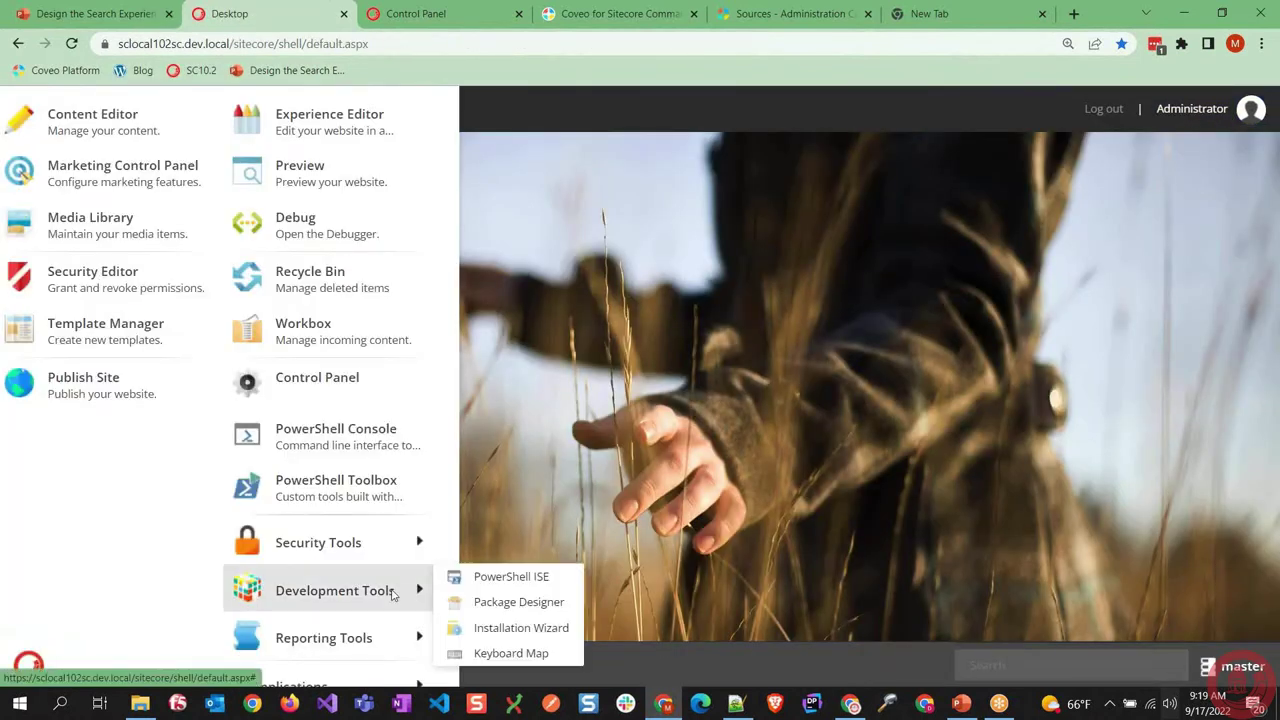
click(518, 602)
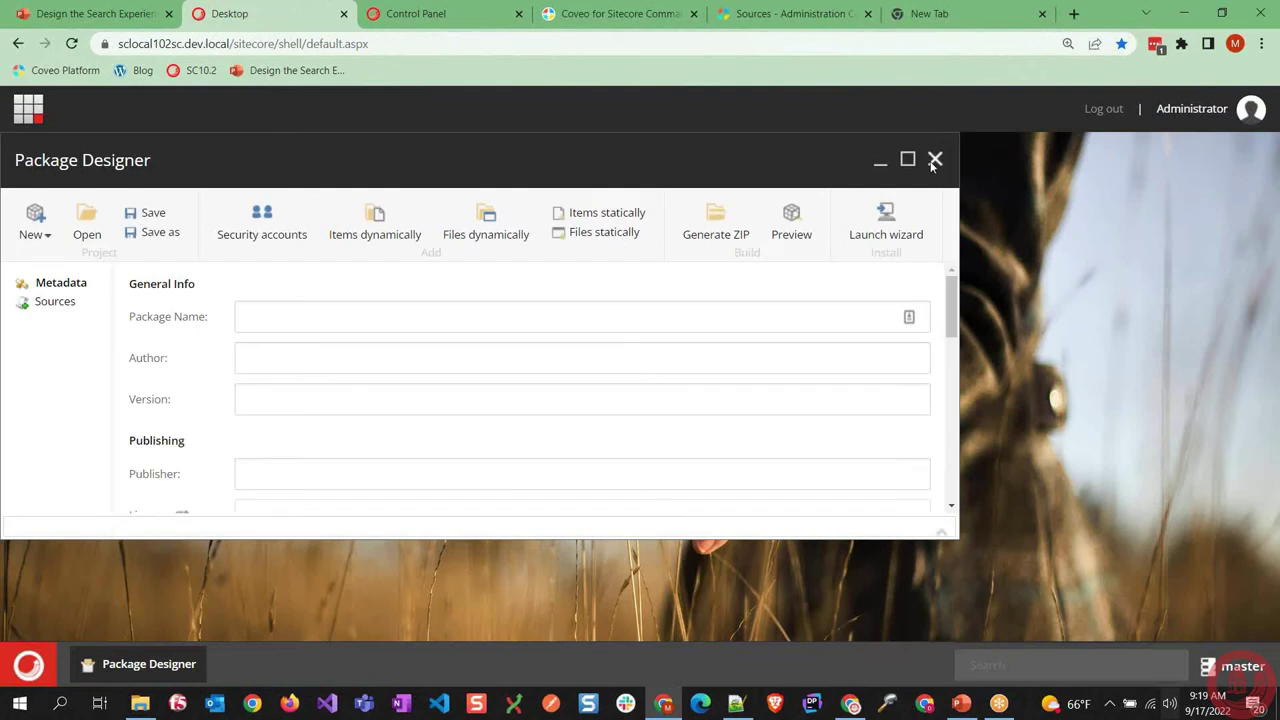
click(935, 159)
- Launch the Installation Wizard from the Development Tools menu
click(29, 665)
mouse_move(355, 592)
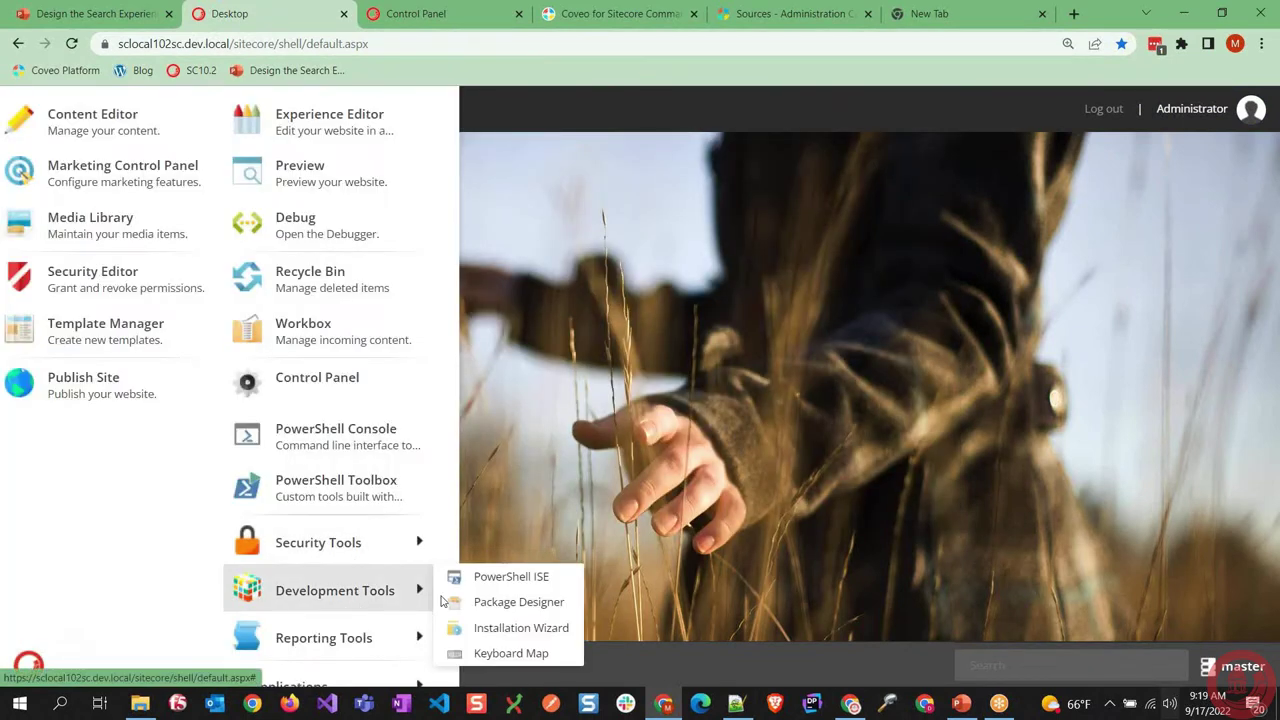
click(538, 628)
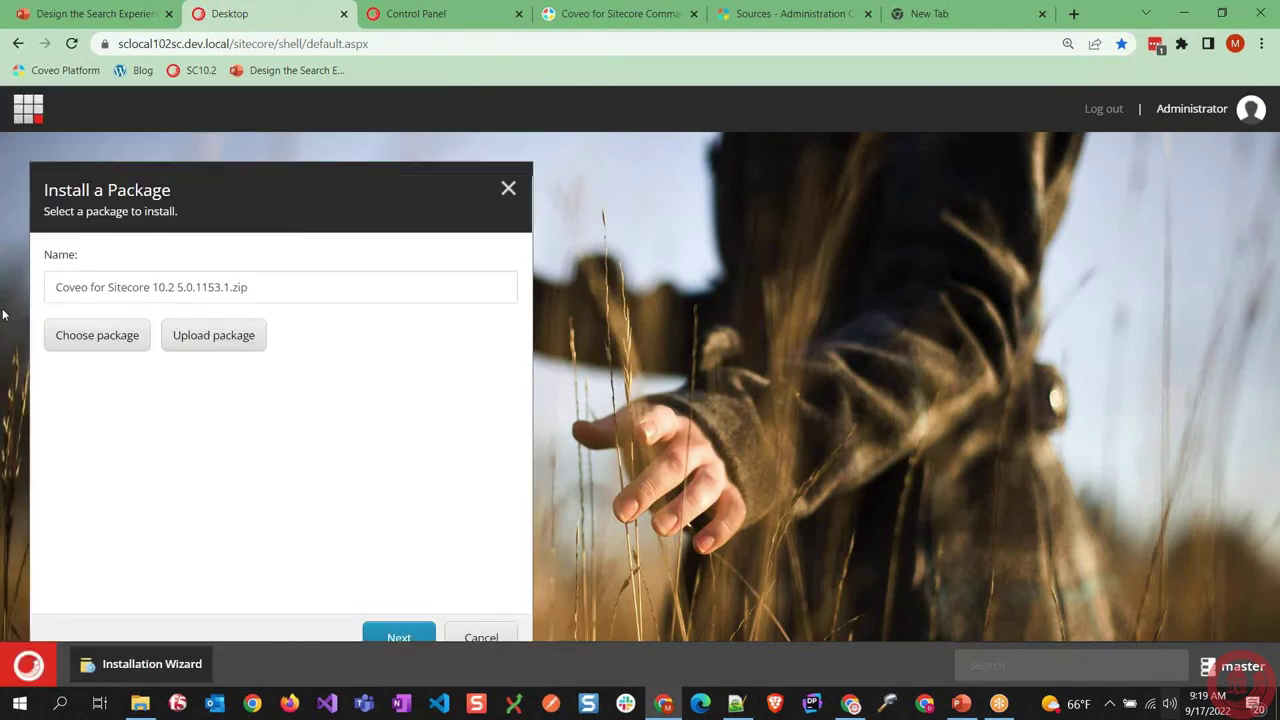
- Check the package name 'Coveo for Sitecore 10.2 5.0.1153.1.zip' and continue past package selection
click(153, 287)
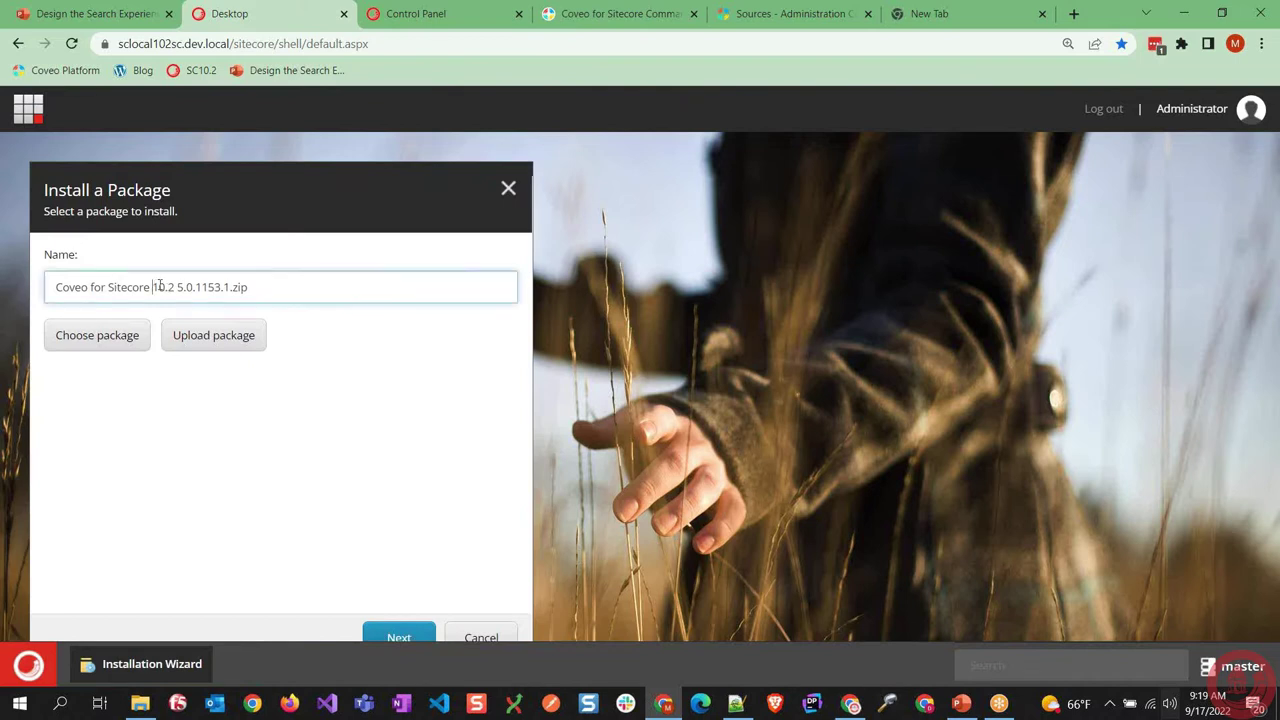
double_click(158, 287)
click(182, 287)
drag(180, 287, 250, 287)
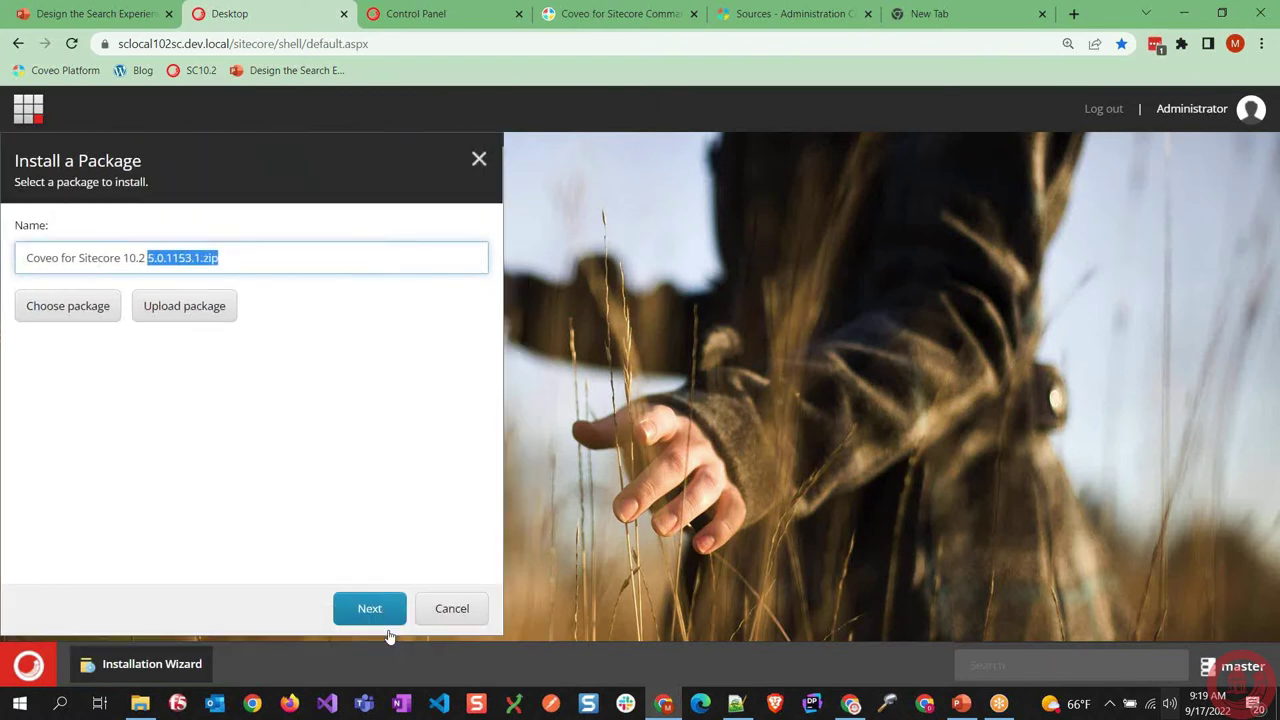
click(363, 612)
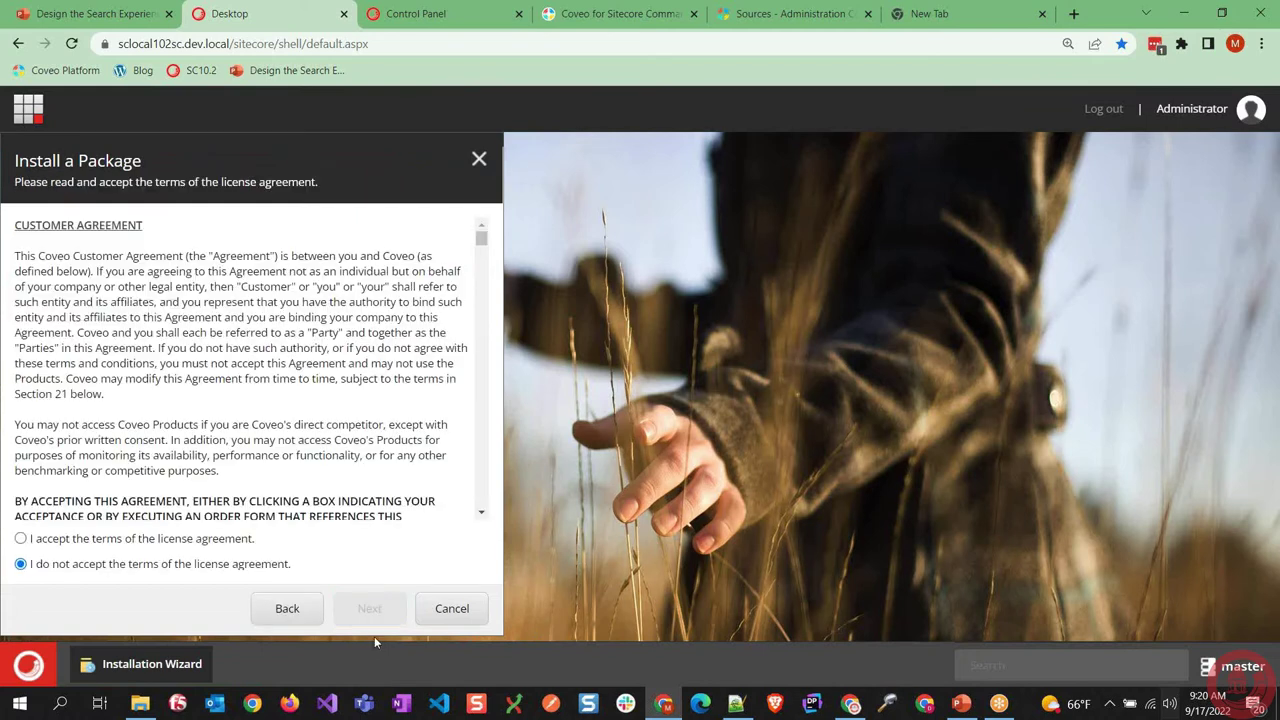
- Accept the license, start the install, then cancel at the file-overwrite prompt
click(134, 538)
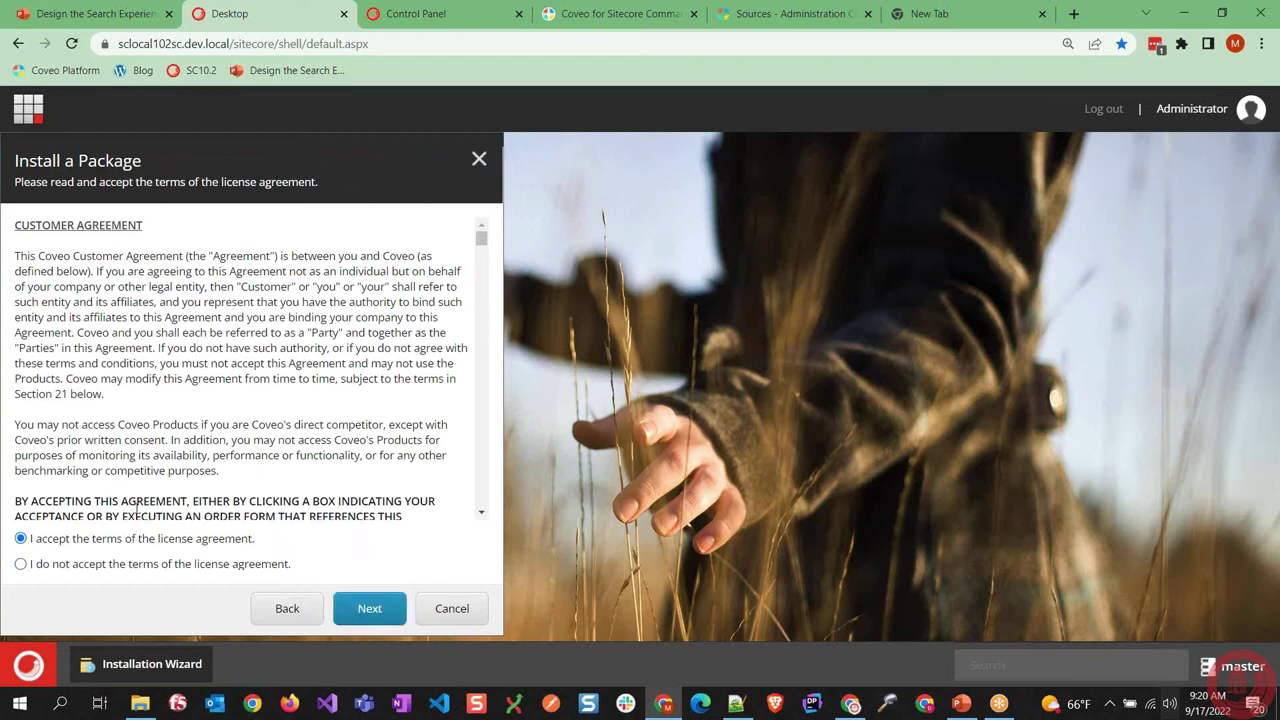
click(370, 611)
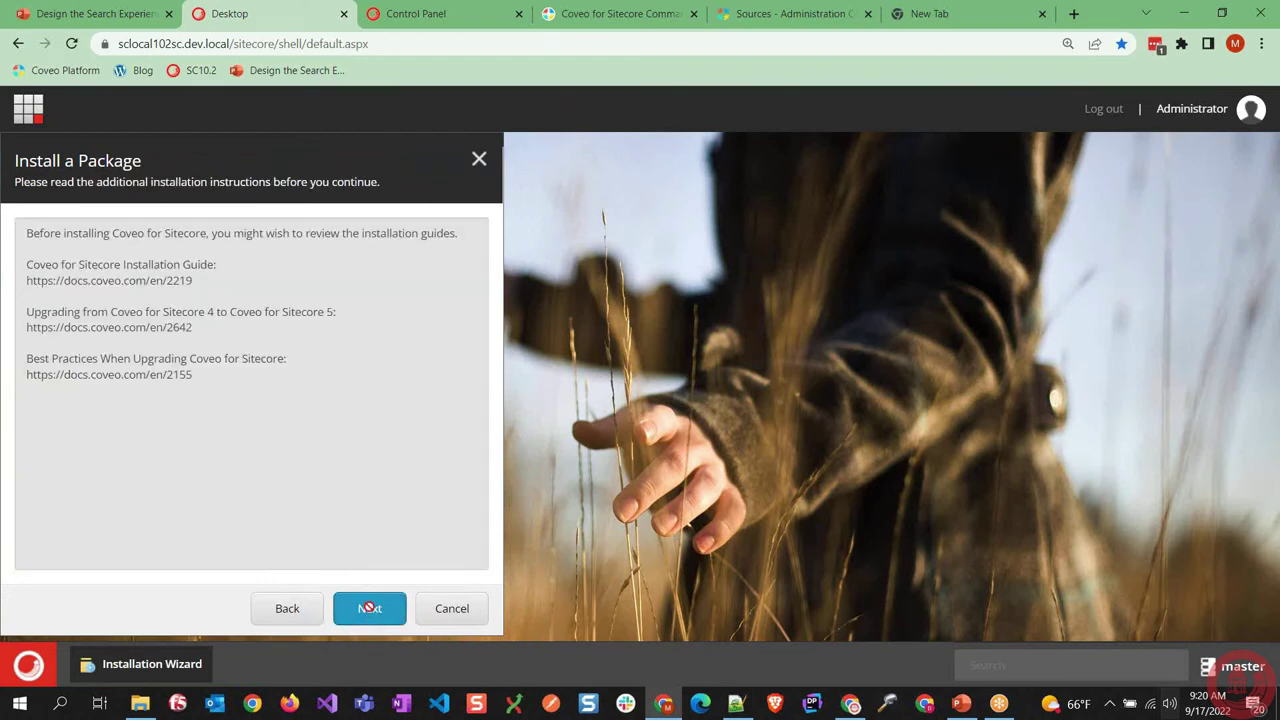
click(368, 608)
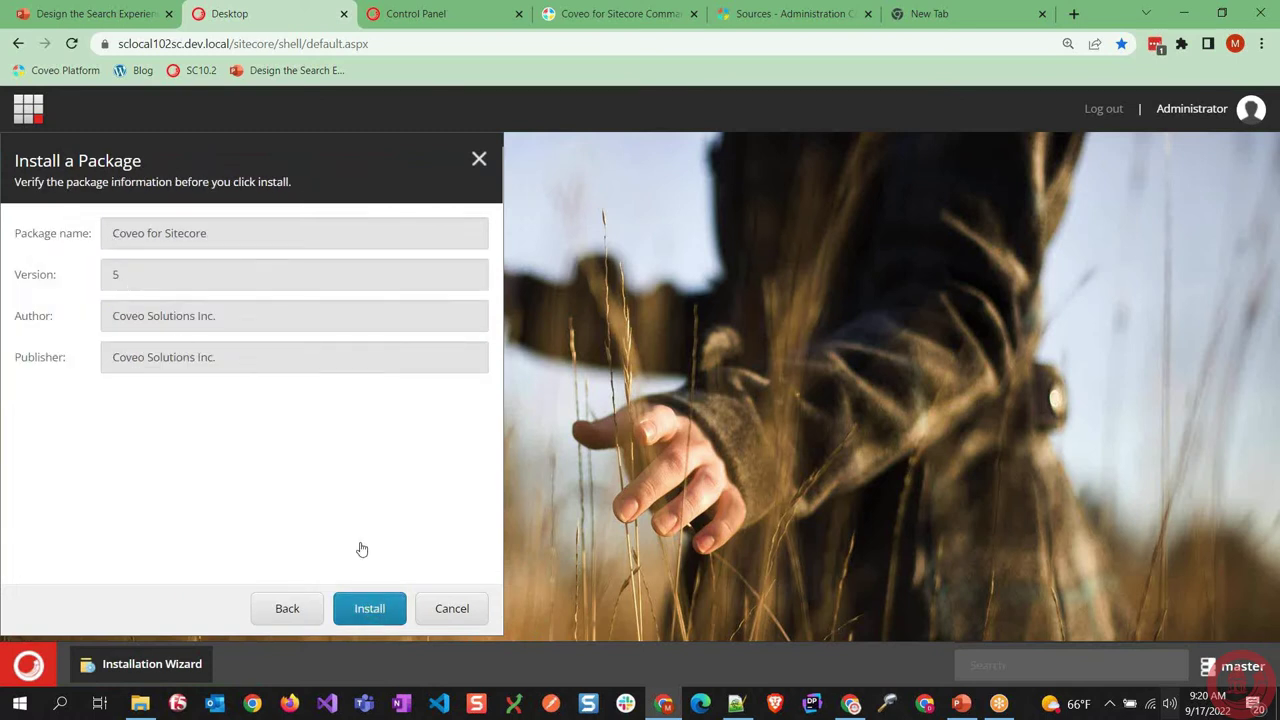
click(369, 610)
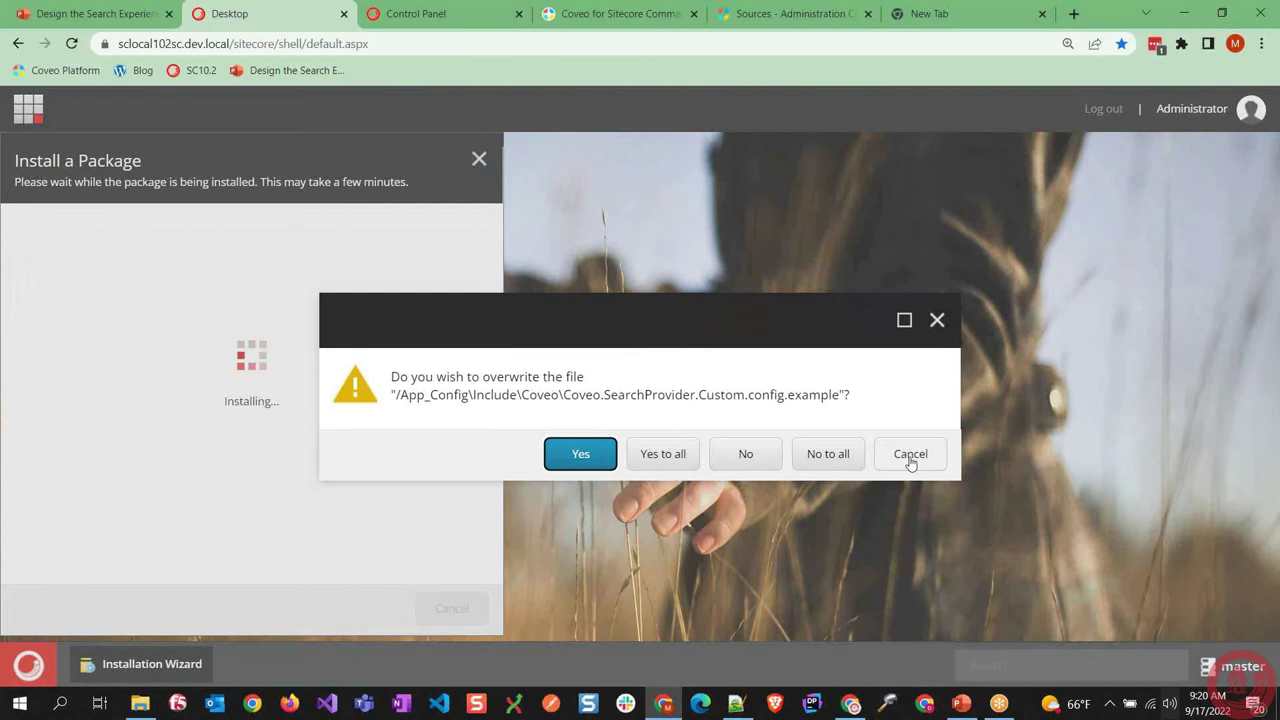
click(910, 455)
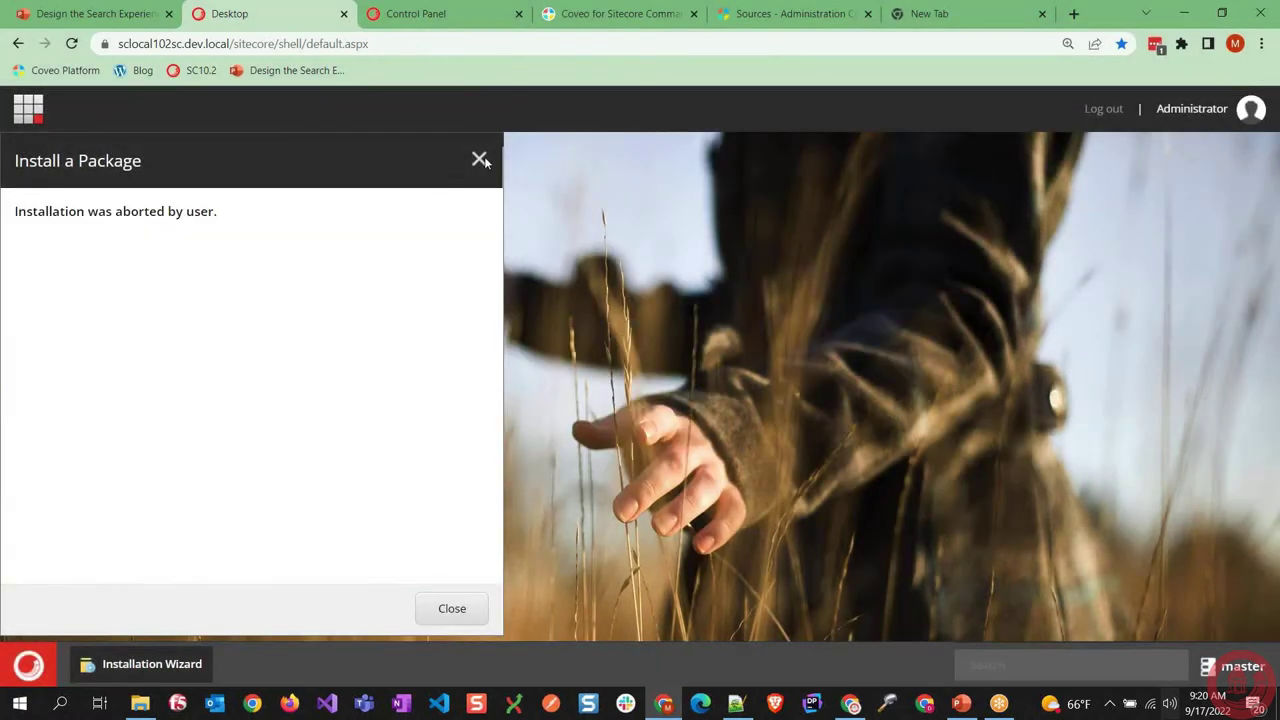
- Read the blog's Grant Access steps down to '4. Configure', then return to the Sitecore desktop
click(855, 708)
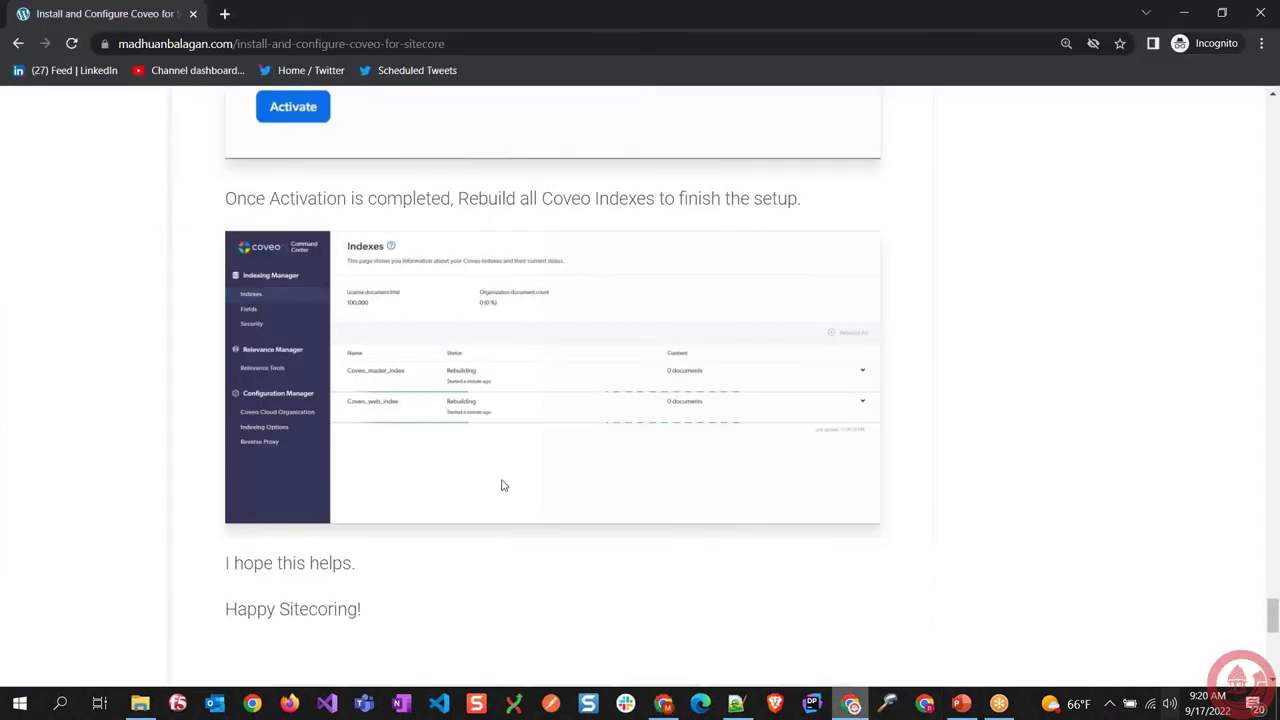
scroll(510, 470, up, 6)
scroll(568, 381, up, 10)
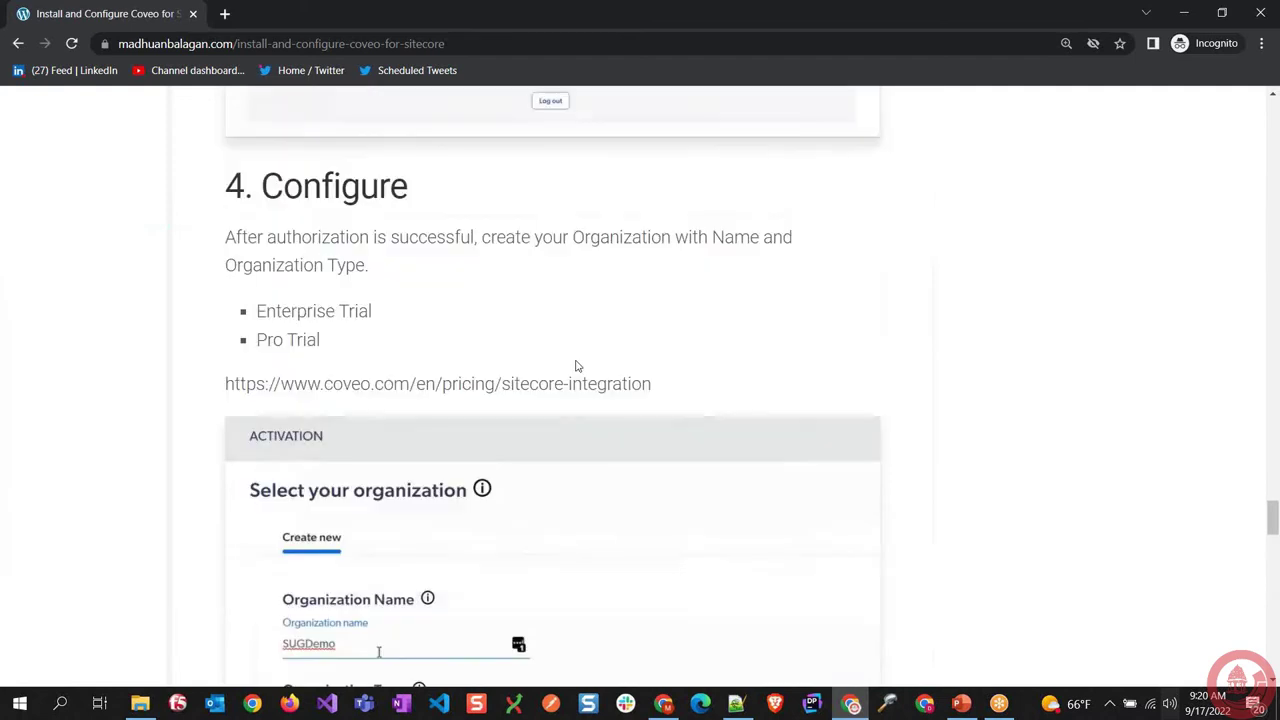
scroll(571, 348, up, 15)
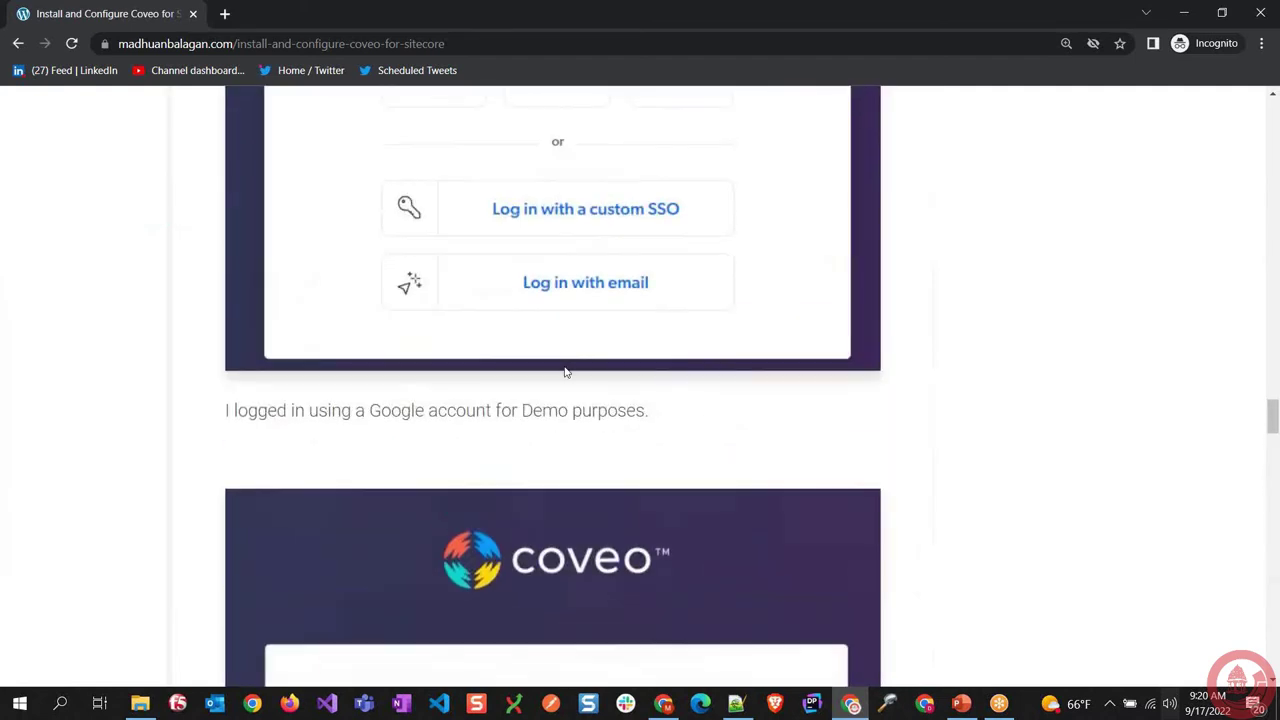
scroll(563, 395, up, 8)
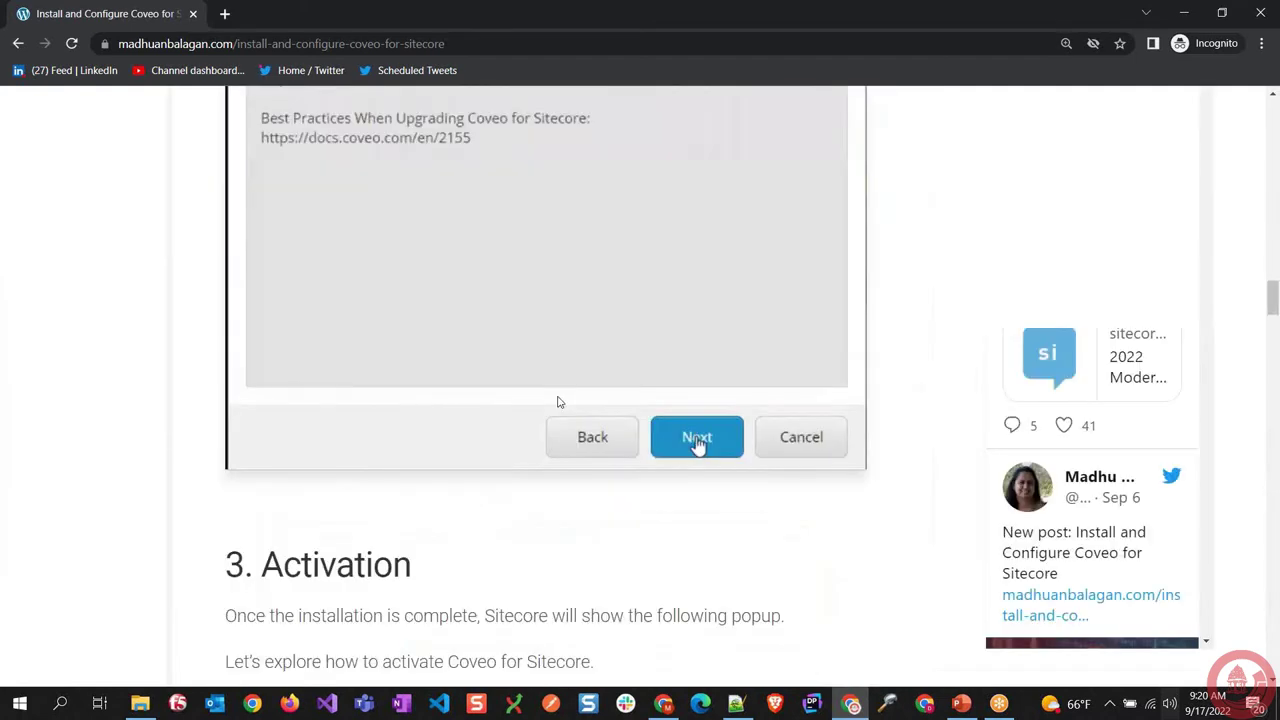
scroll(559, 402, up, 8)
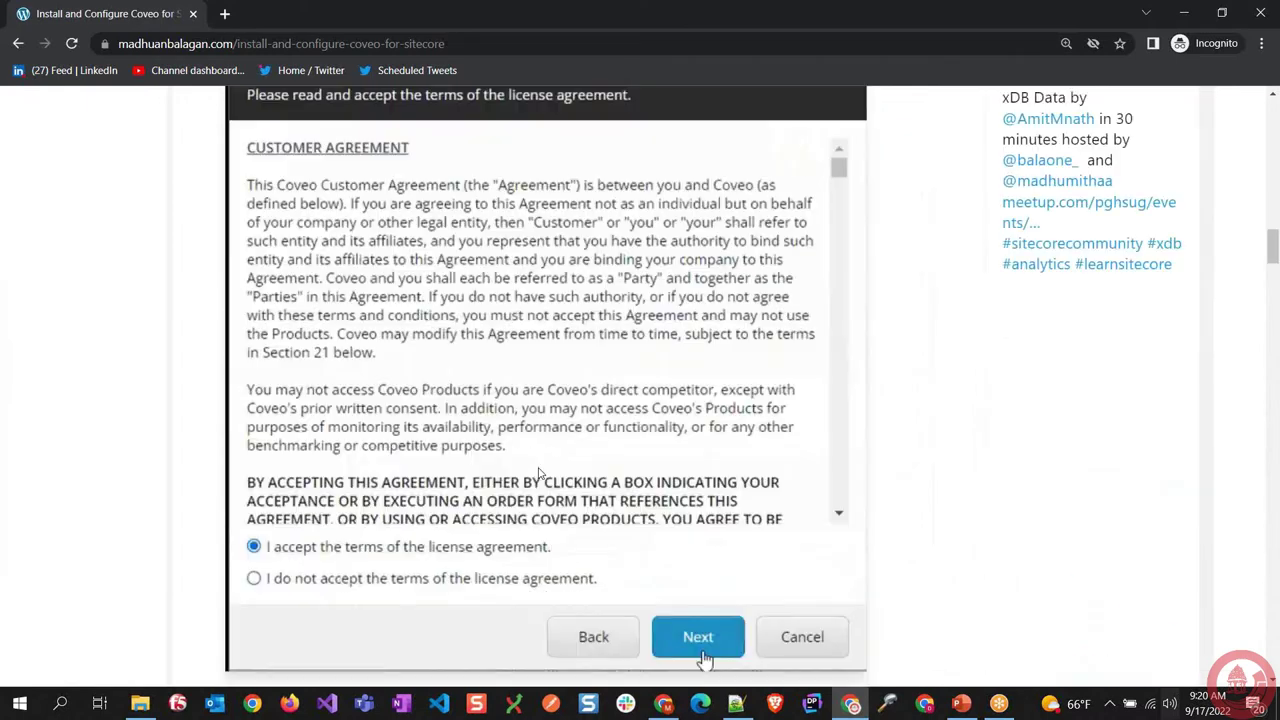
scroll(530, 487, down, 3)
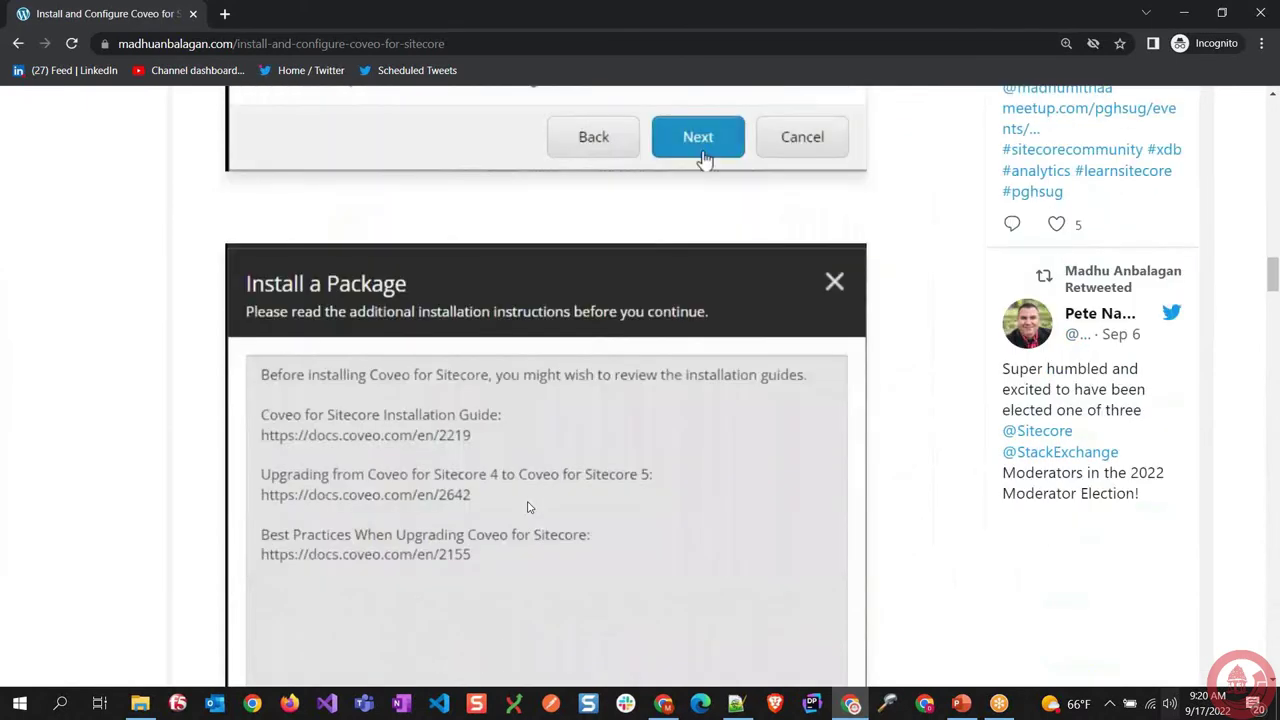
scroll(529, 507, down, 8)
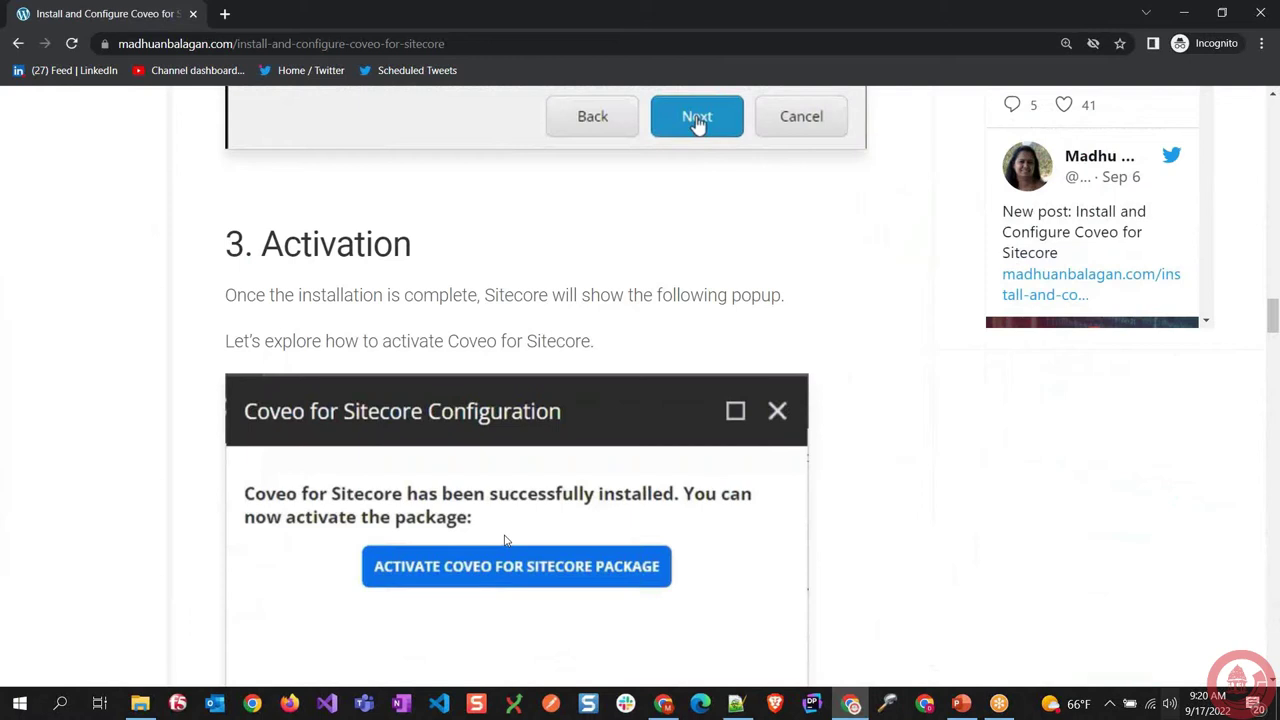
scroll(505, 540, up, 4)
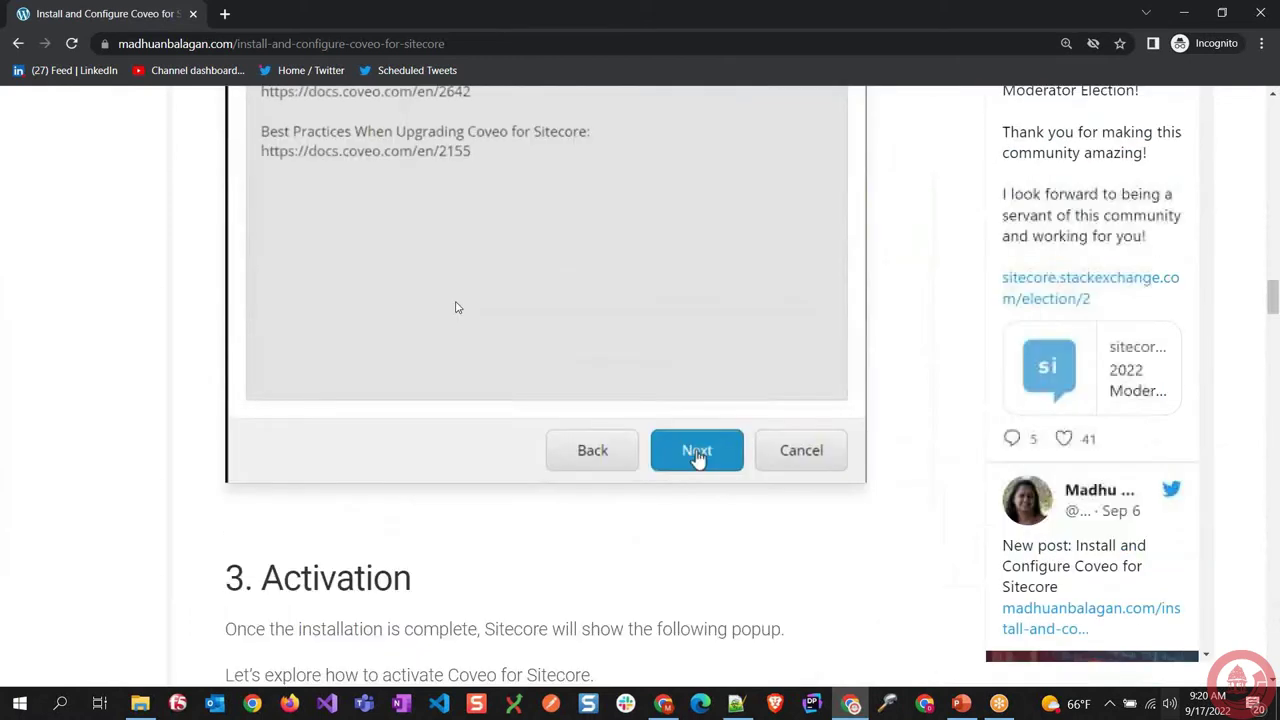
scroll(517, 471, up, 2)
scroll(500, 486, down, 5)
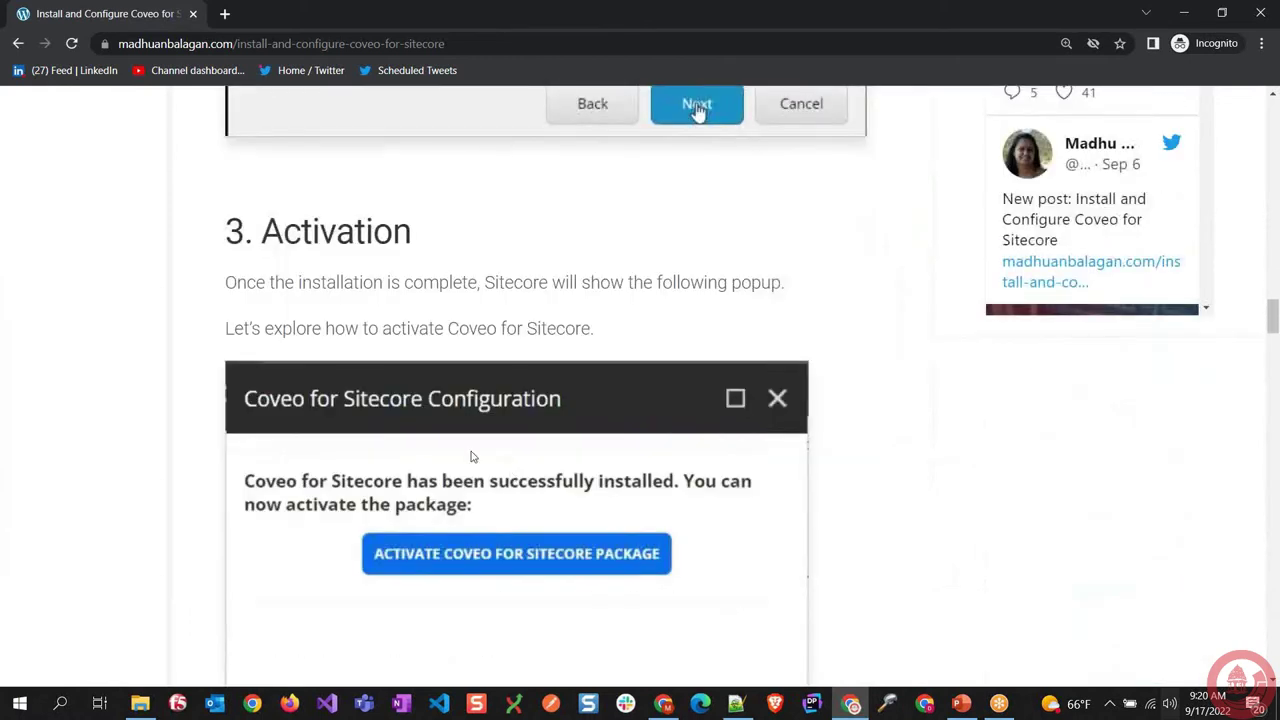
scroll(375, 390, down, 3)
scroll(375, 390, up, 2)
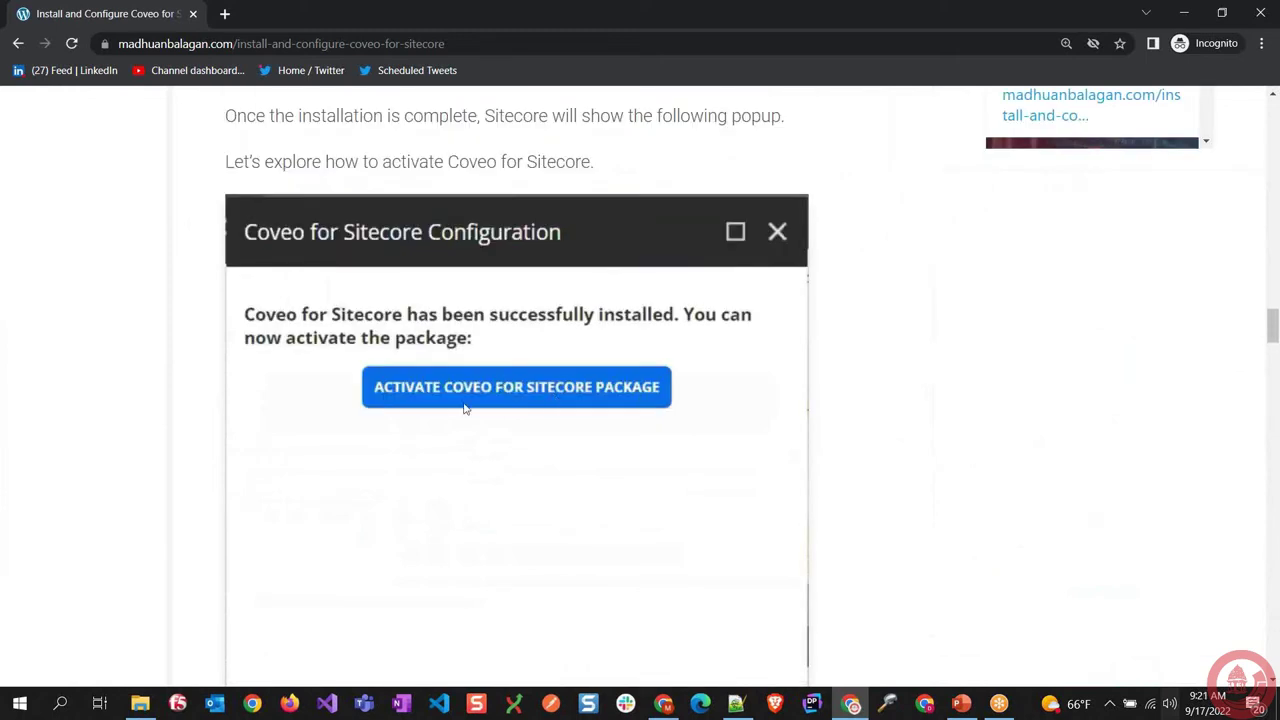
scroll(455, 445, down, 4)
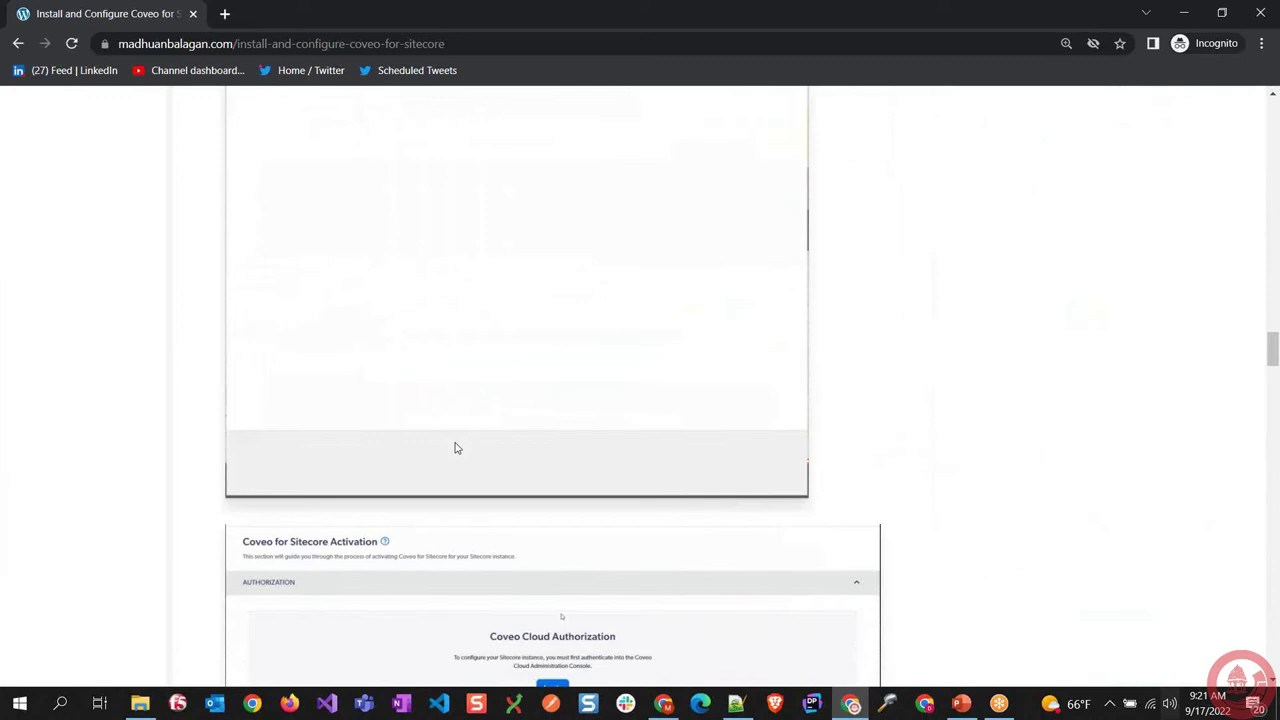
scroll(415, 472, down, 2)
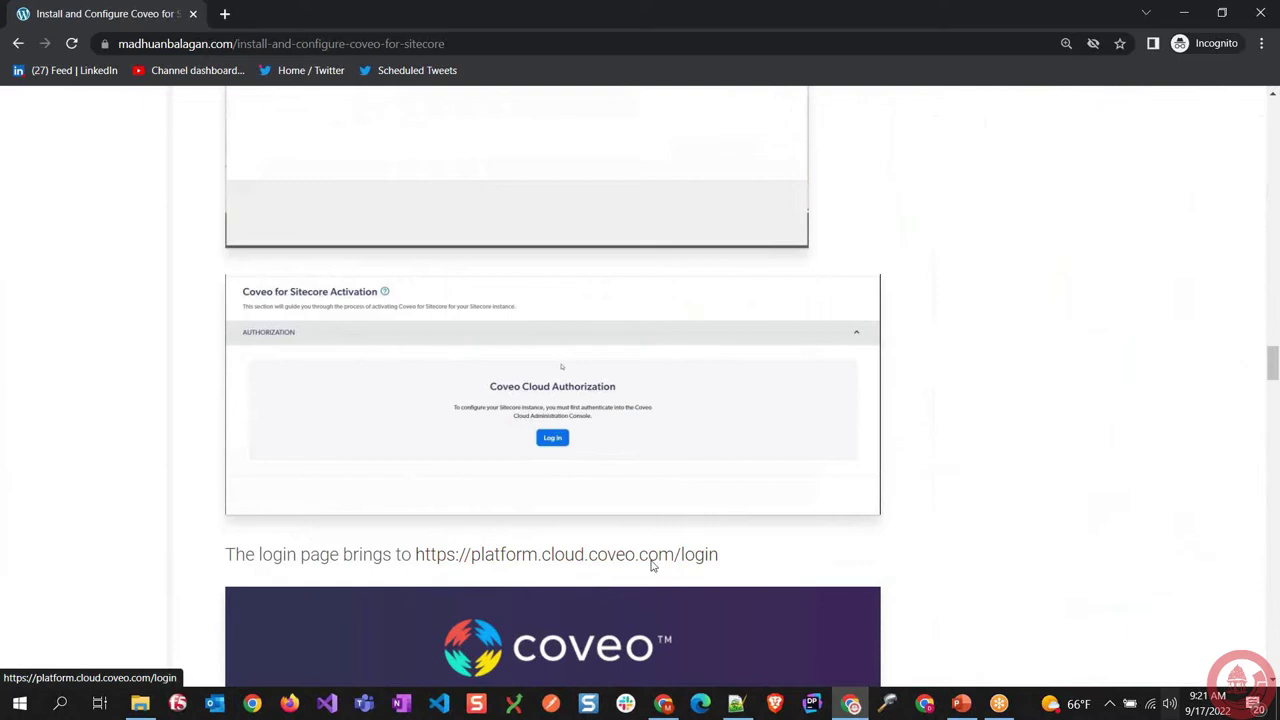
scroll(723, 474, down, 4)
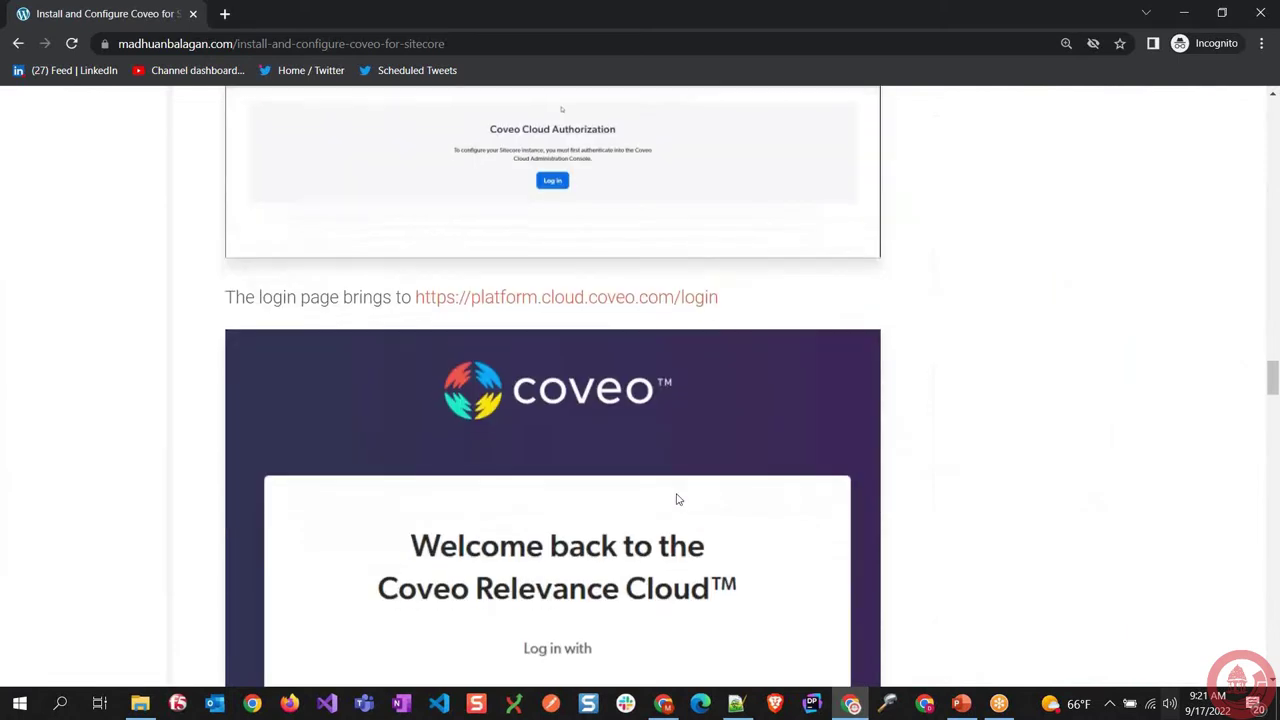
scroll(447, 467, down, 1)
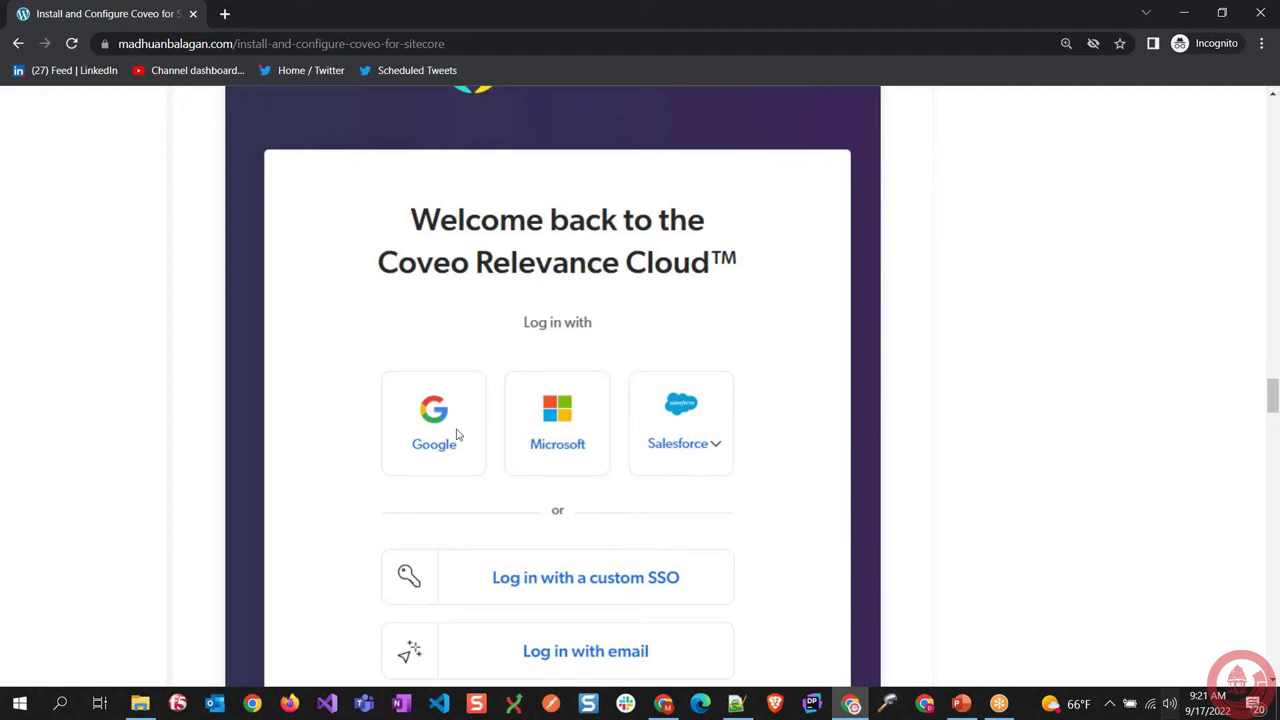
scroll(448, 476, down, 1)
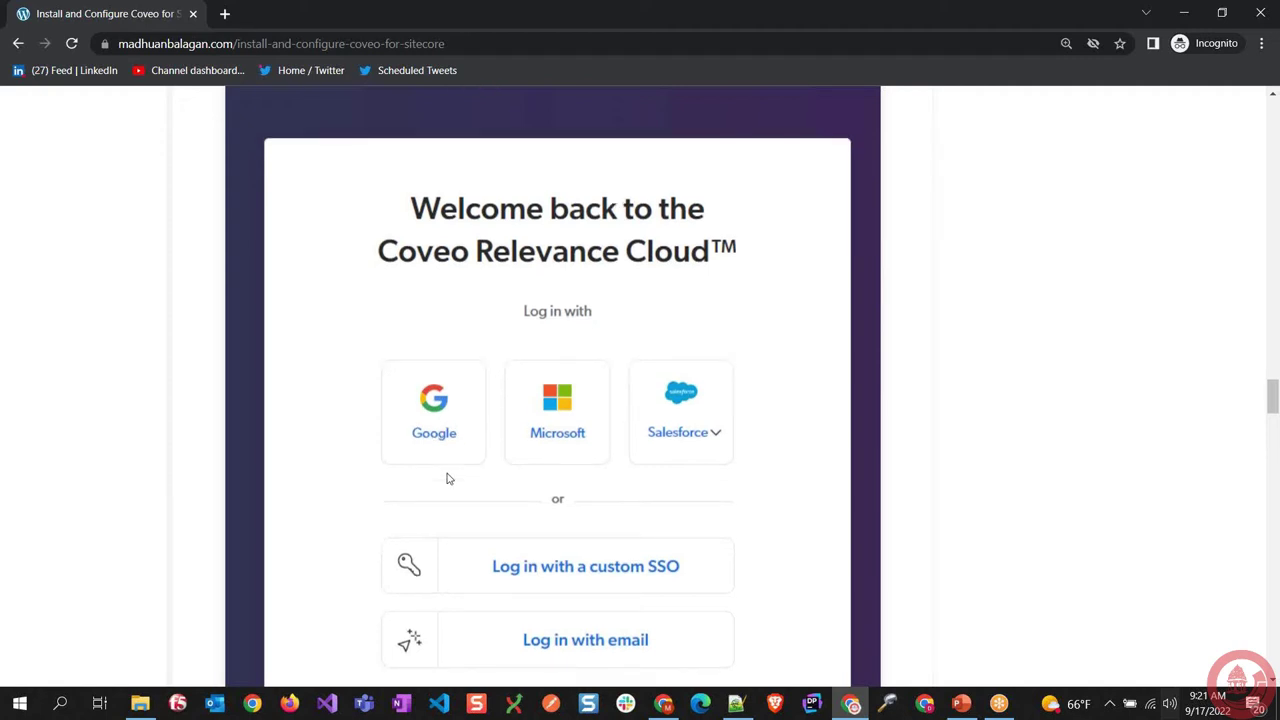
scroll(448, 478, down, 8)
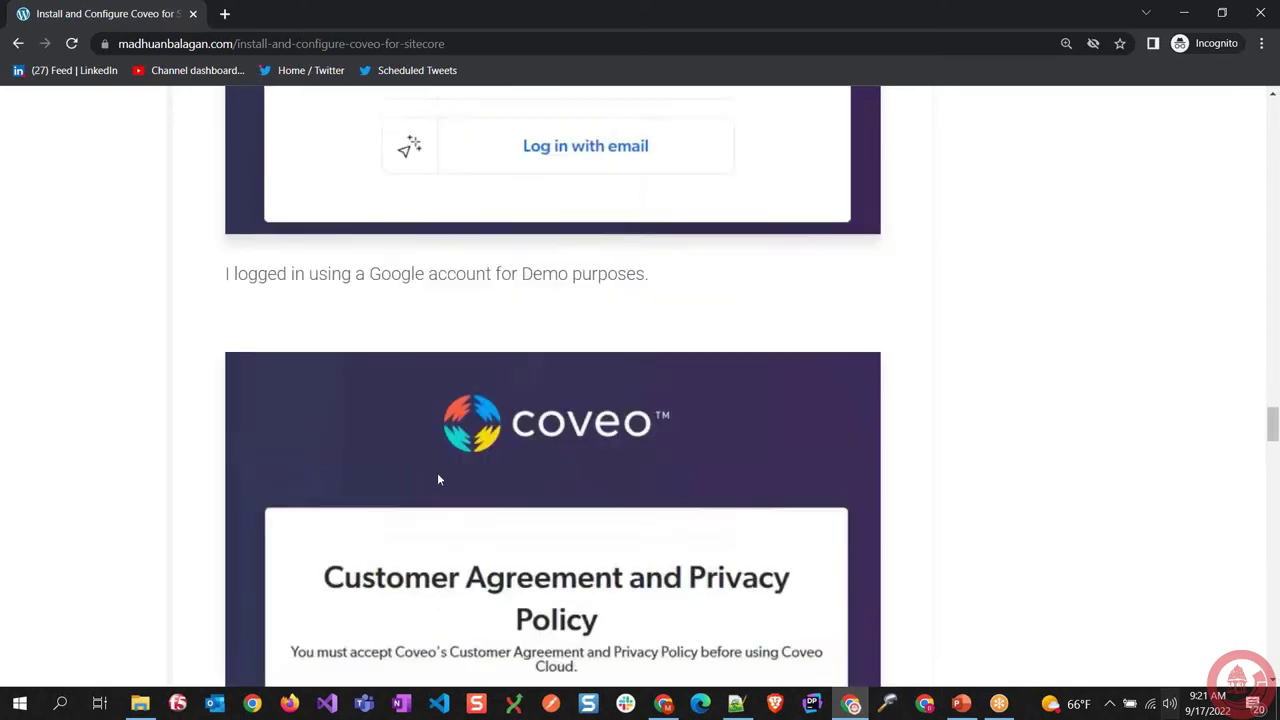
scroll(435, 479, down, 3)
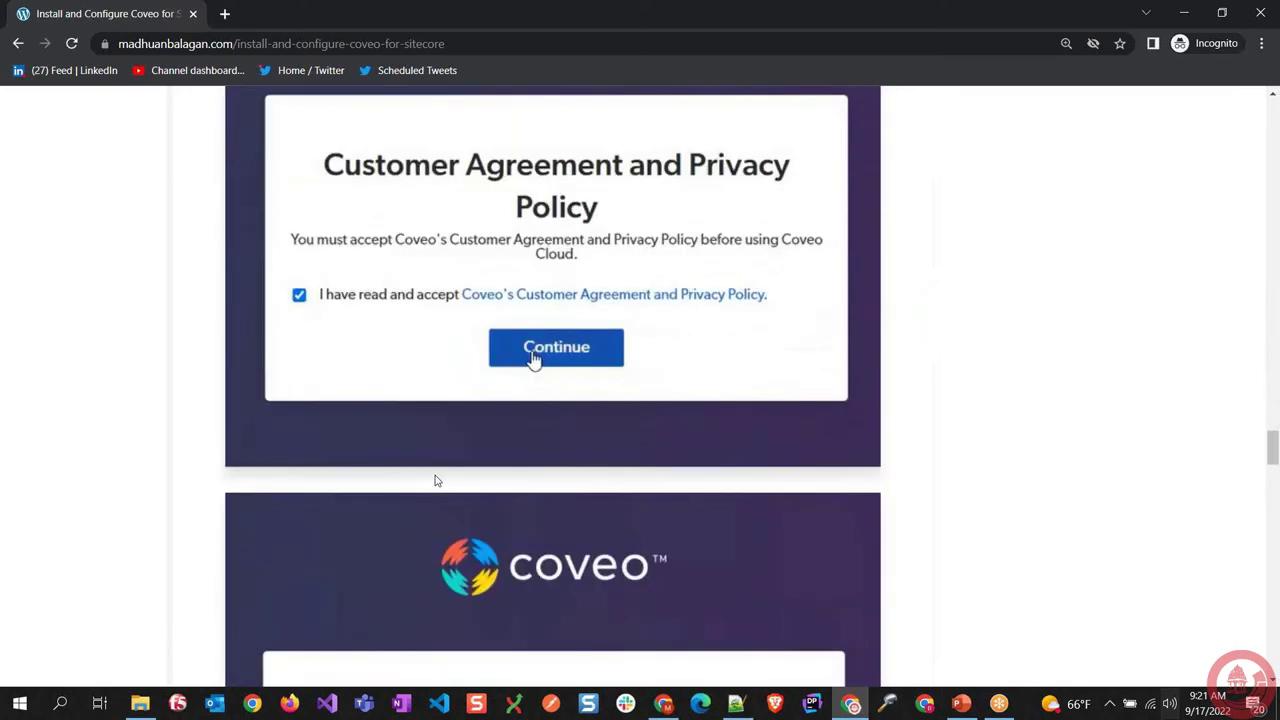
scroll(436, 479, down, 1)
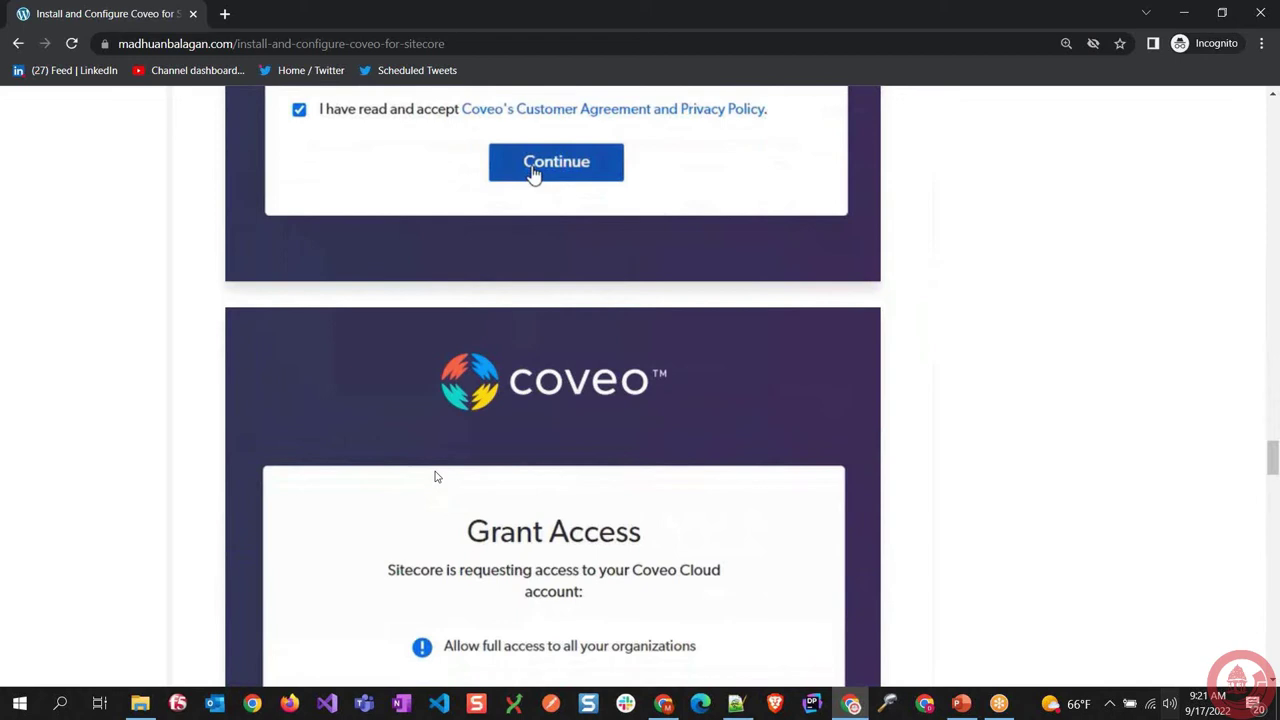
scroll(435, 477, down, 1)
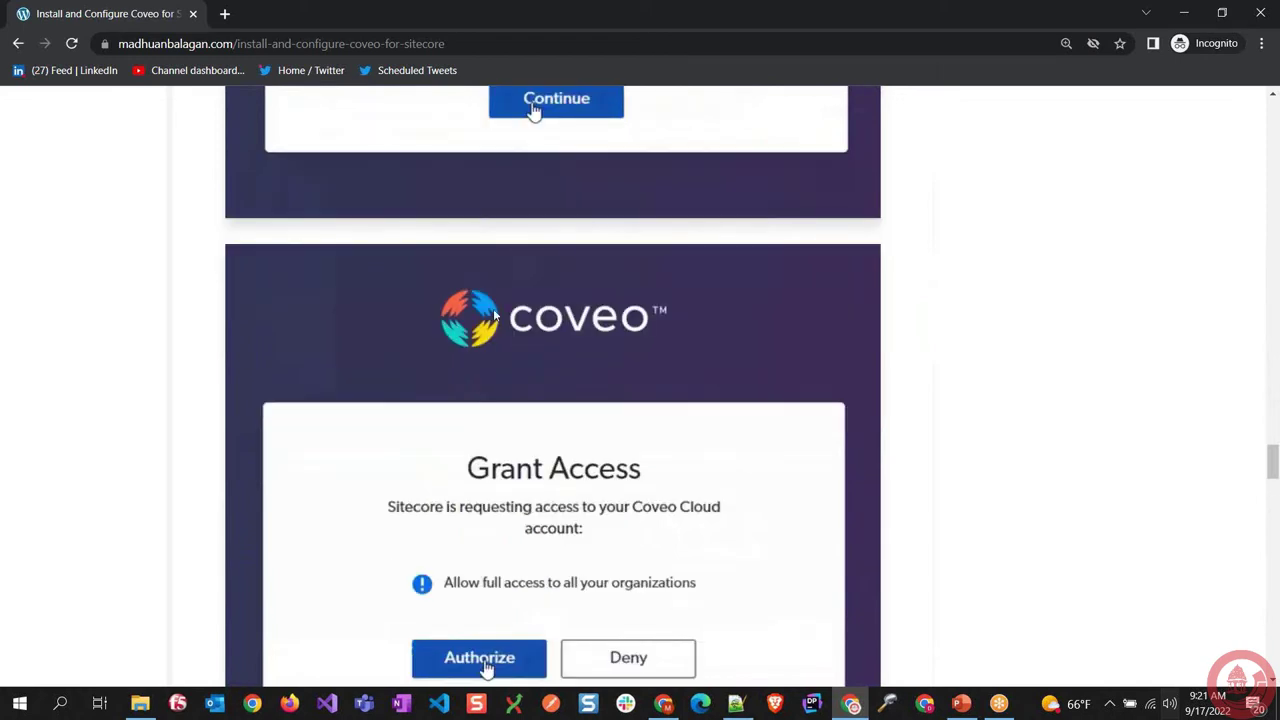
scroll(468, 412, down, 1)
scroll(466, 416, down, 2)
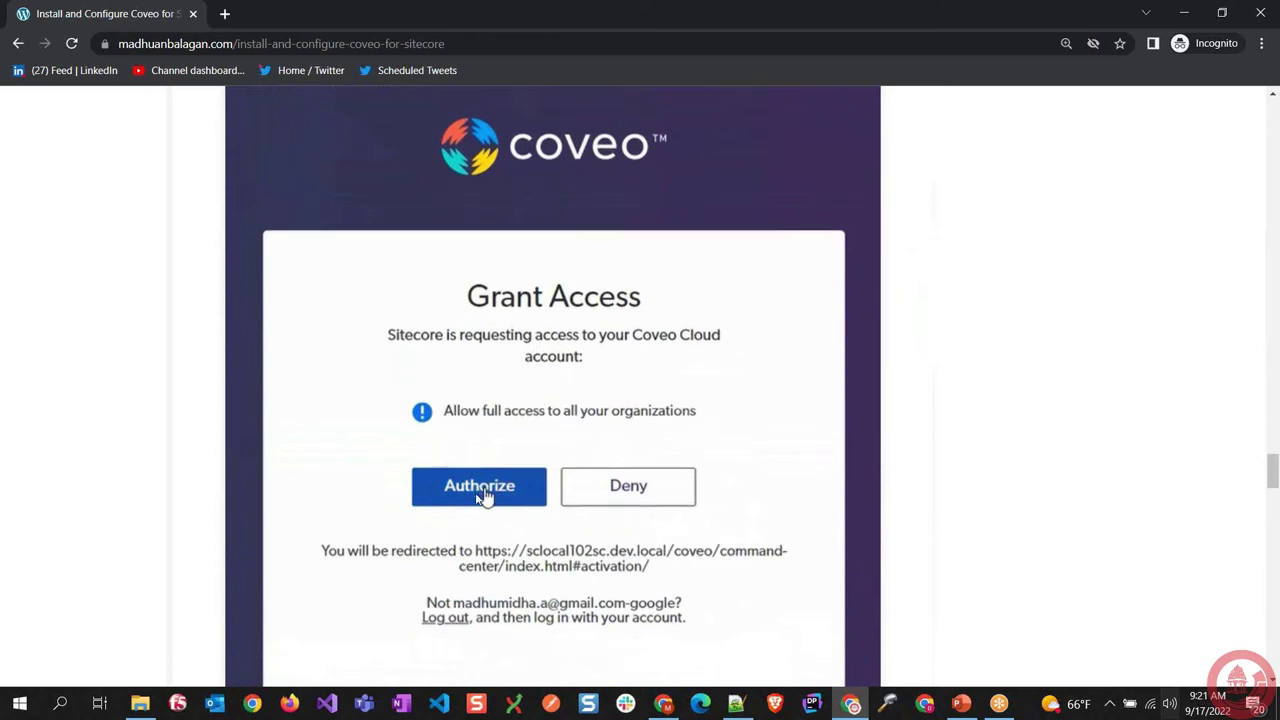
scroll(483, 497, down, 6)
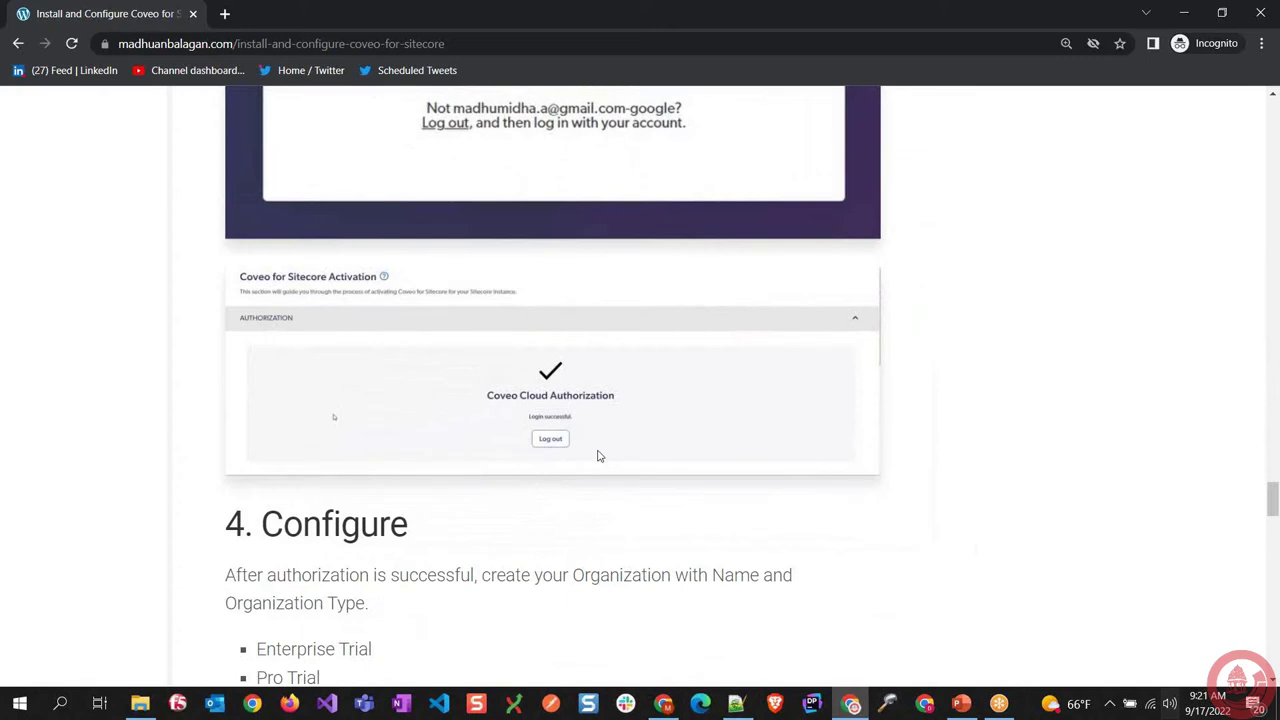
scroll(594, 451, down, 2)
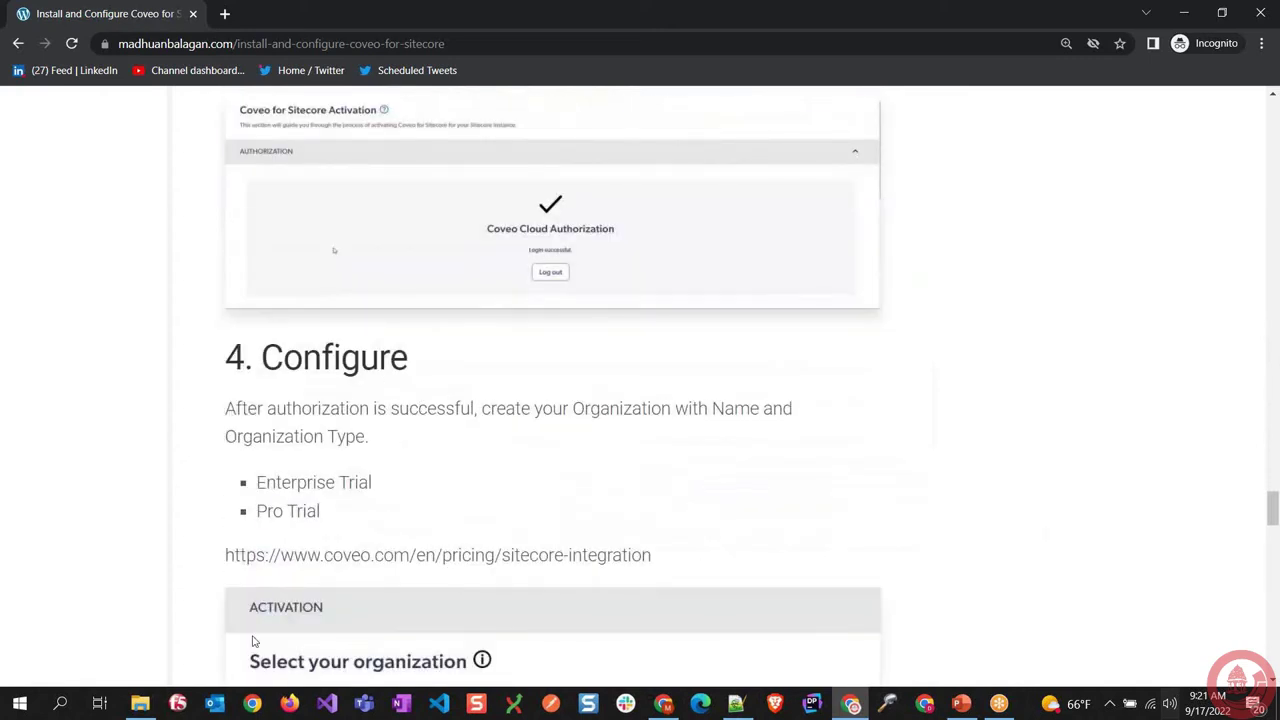
click(660, 706)
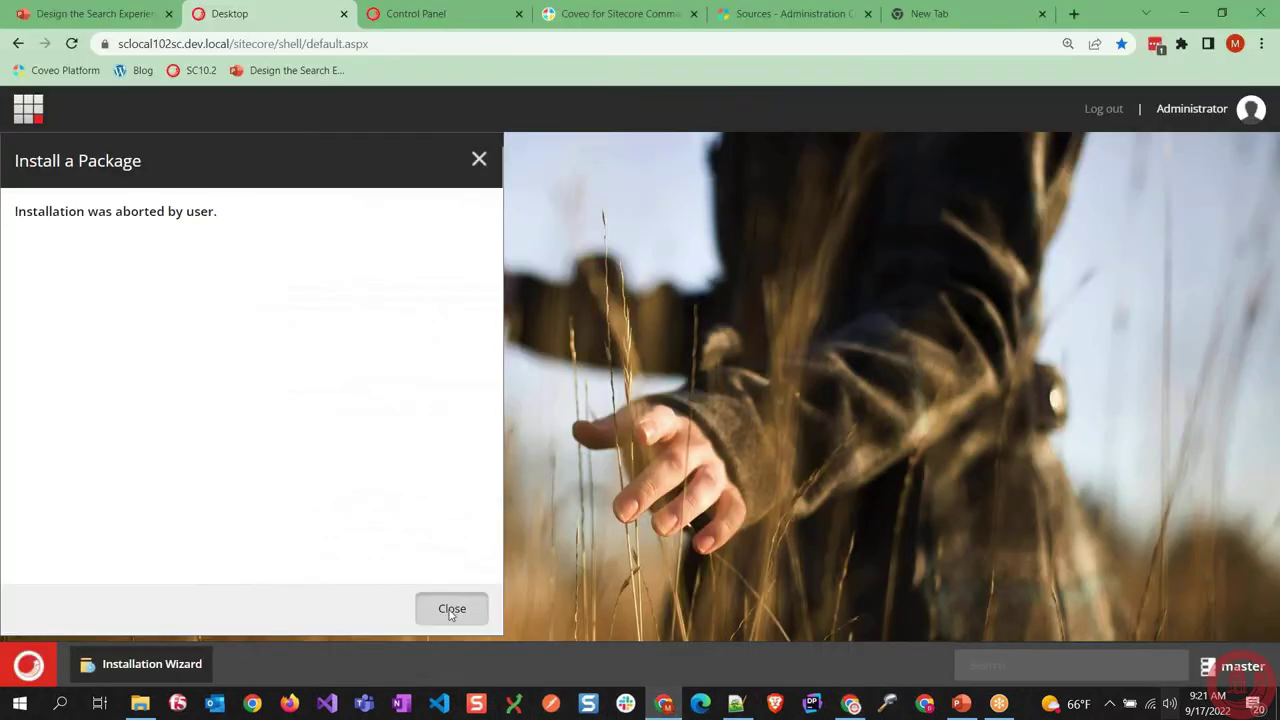
- Close the aborted install dialog and log in to Coveo Cloud from the Command Center
click(451, 610)
click(40, 662)
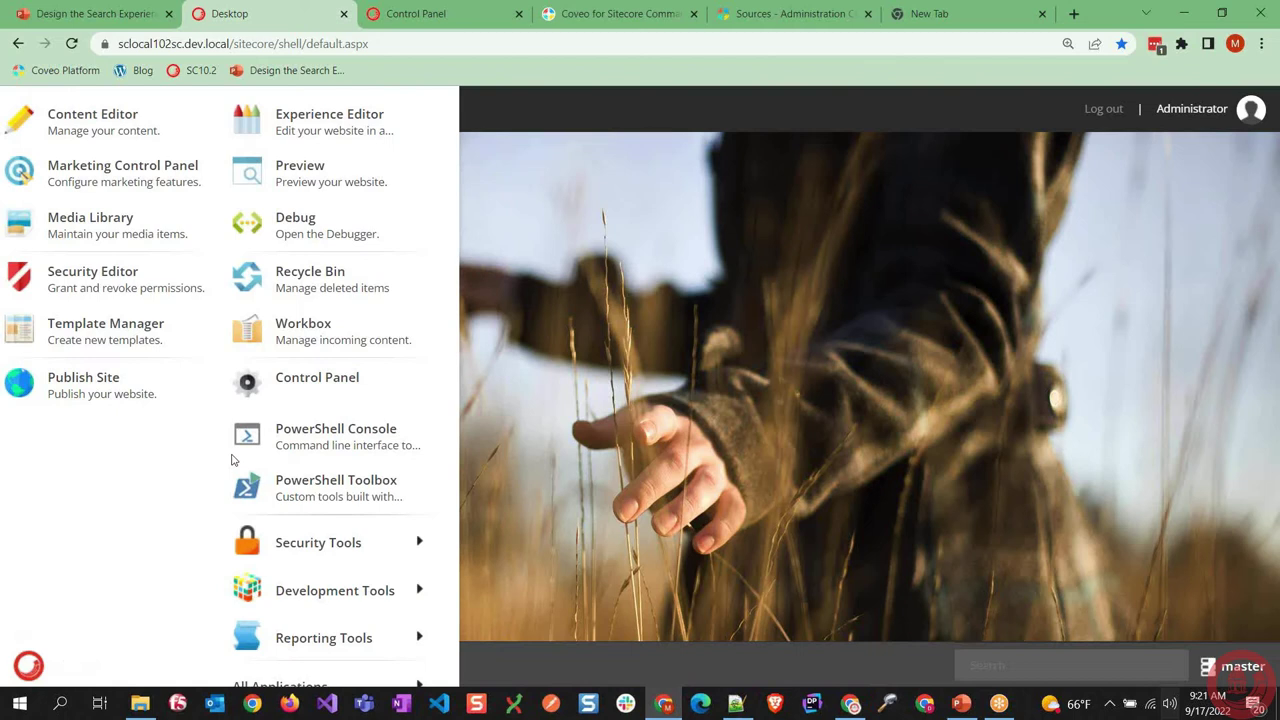
click(351, 393)
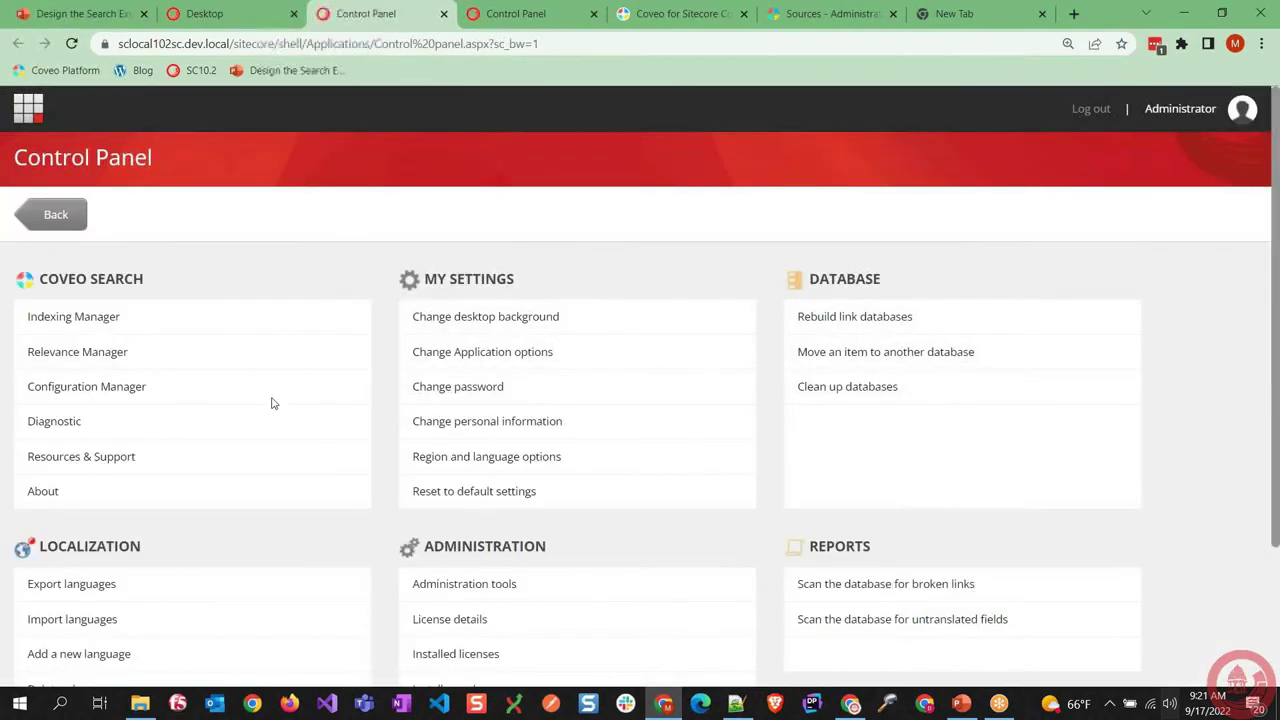
click(71, 388)
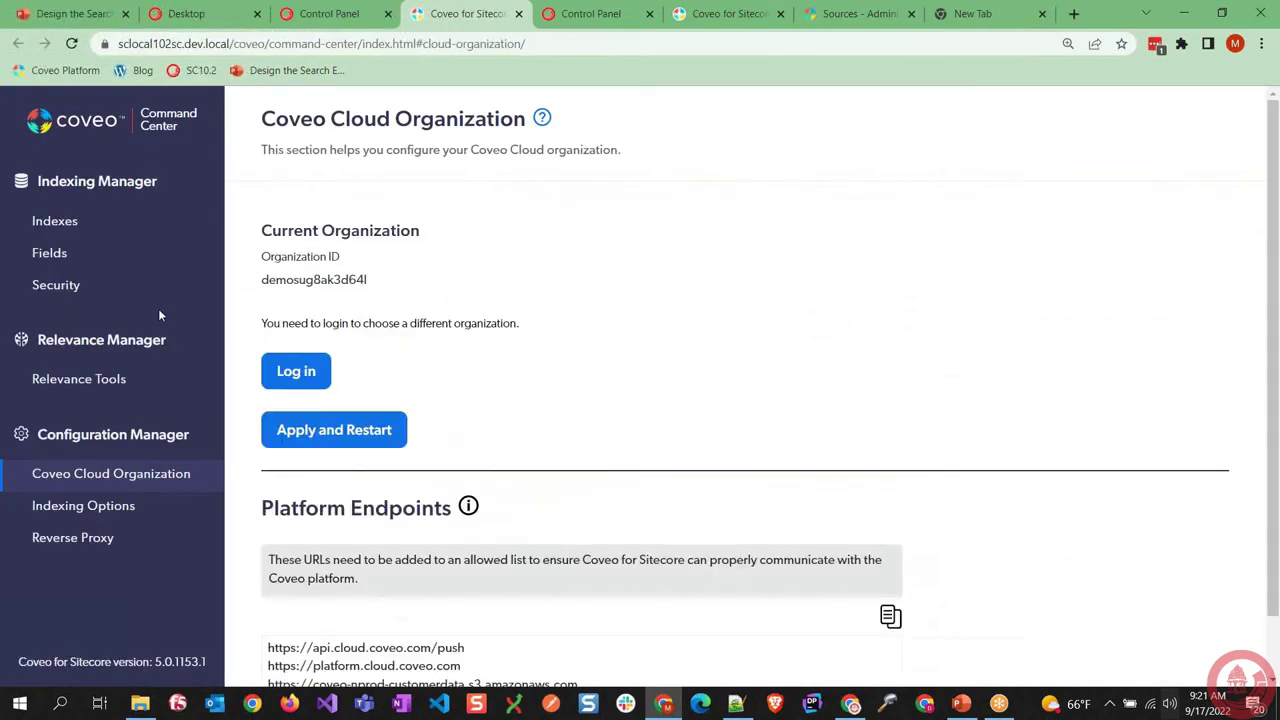
click(290, 24)
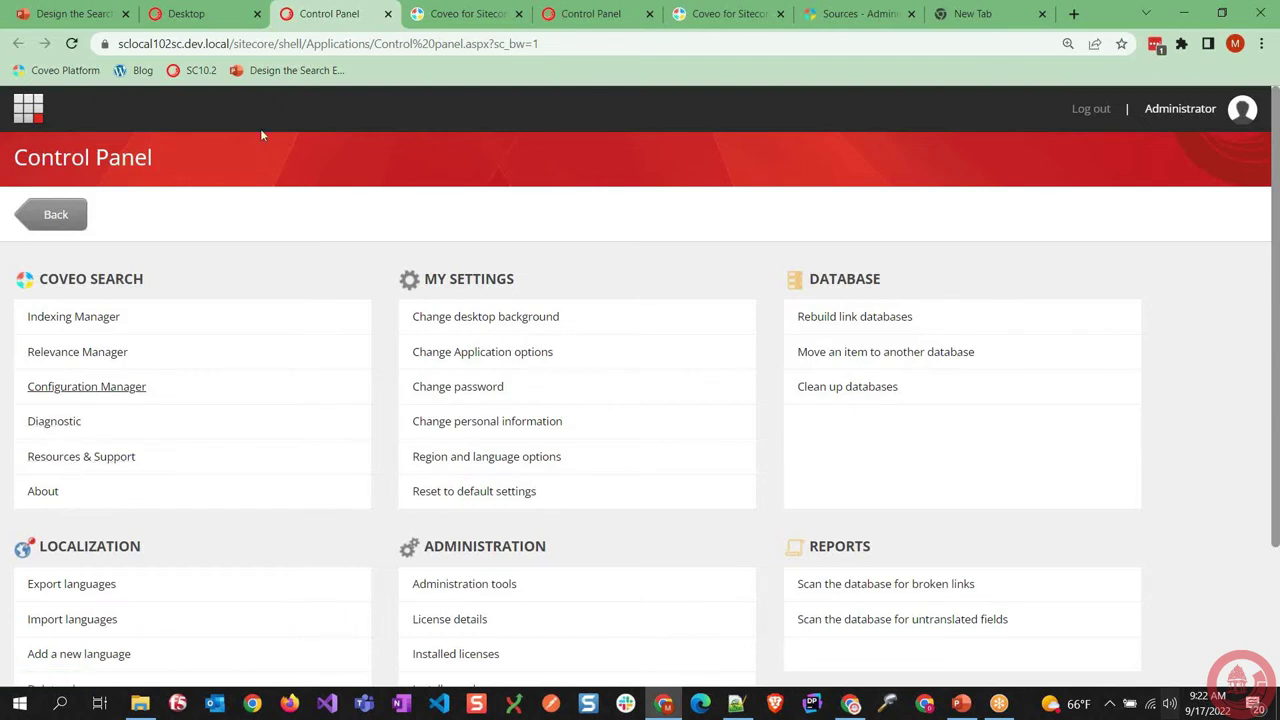
click(108, 351)
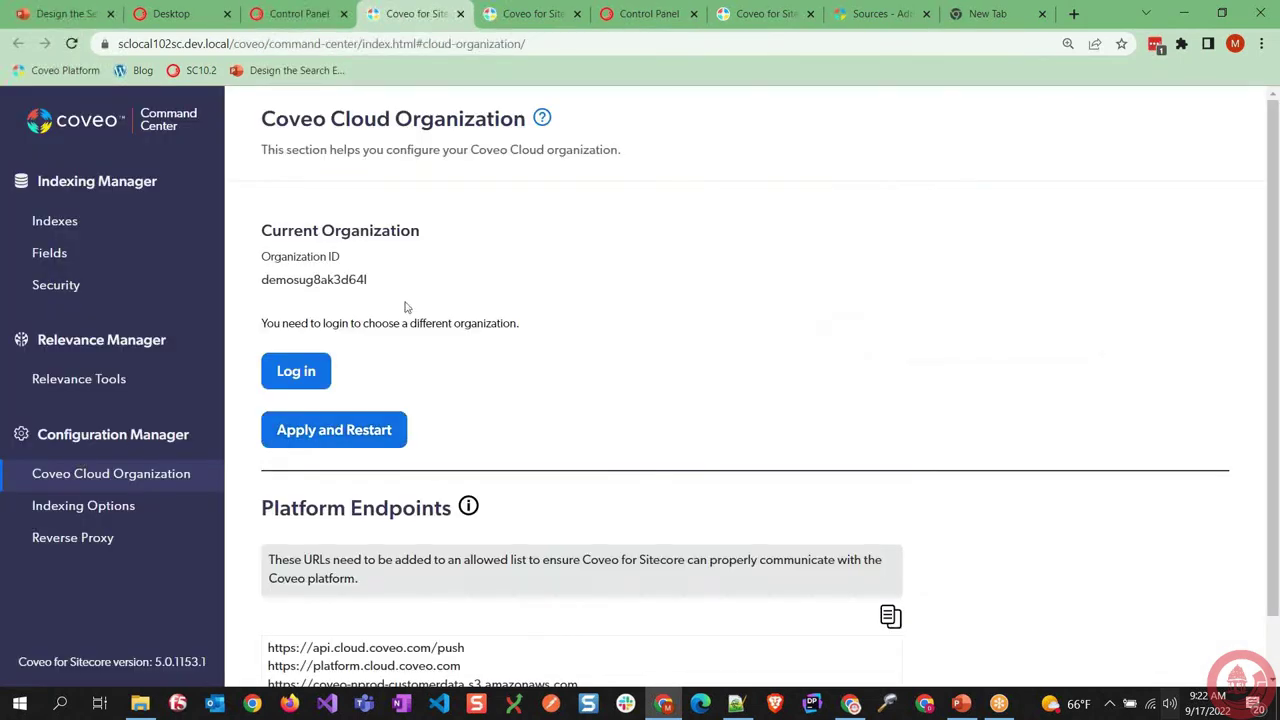
click(286, 377)
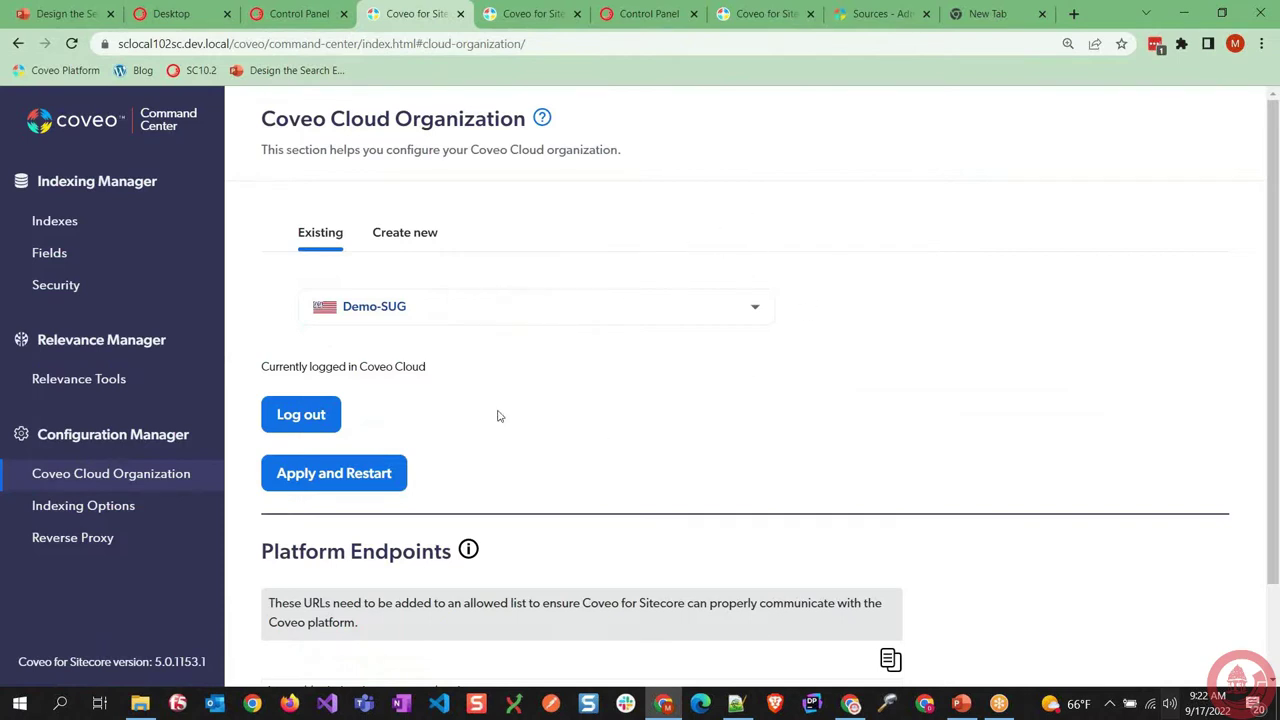
- Draft a new organization named Demo-SUG_BLR with type Test Organization
click(425, 243)
scroll(663, 314, down, 1)
click(397, 268)
text(Demo-SUG_BLR)
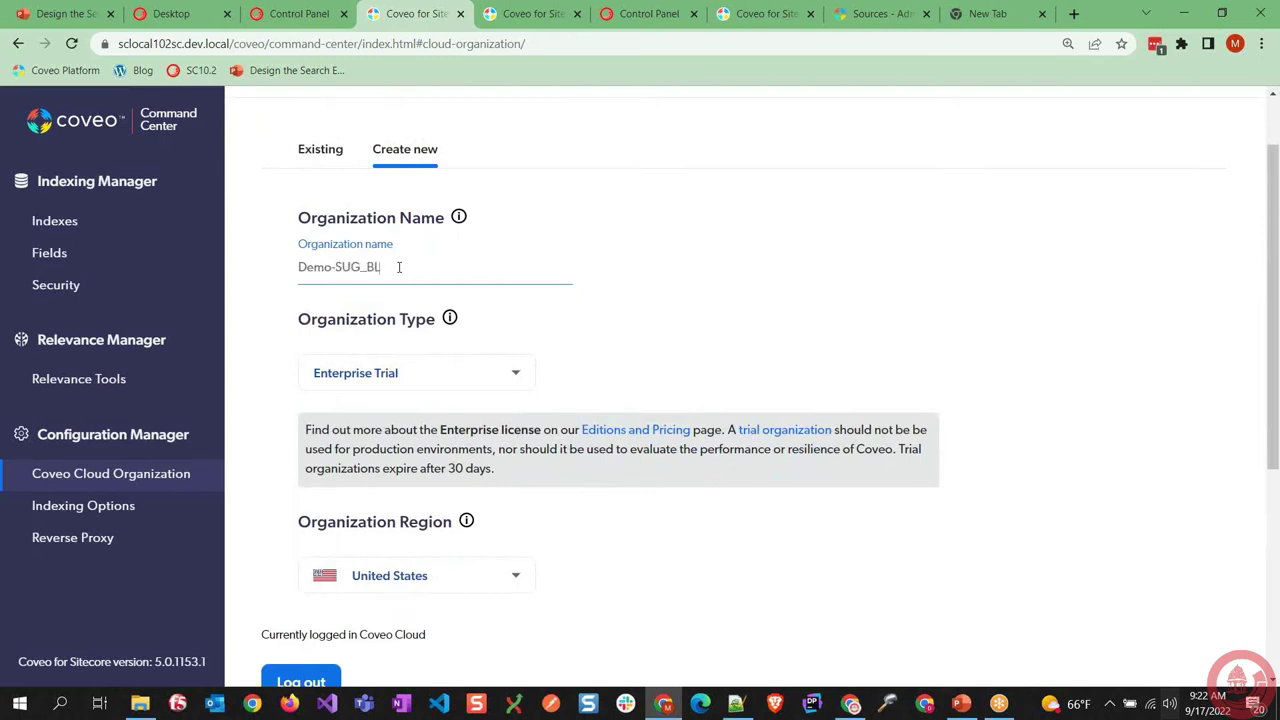
click(396, 374)
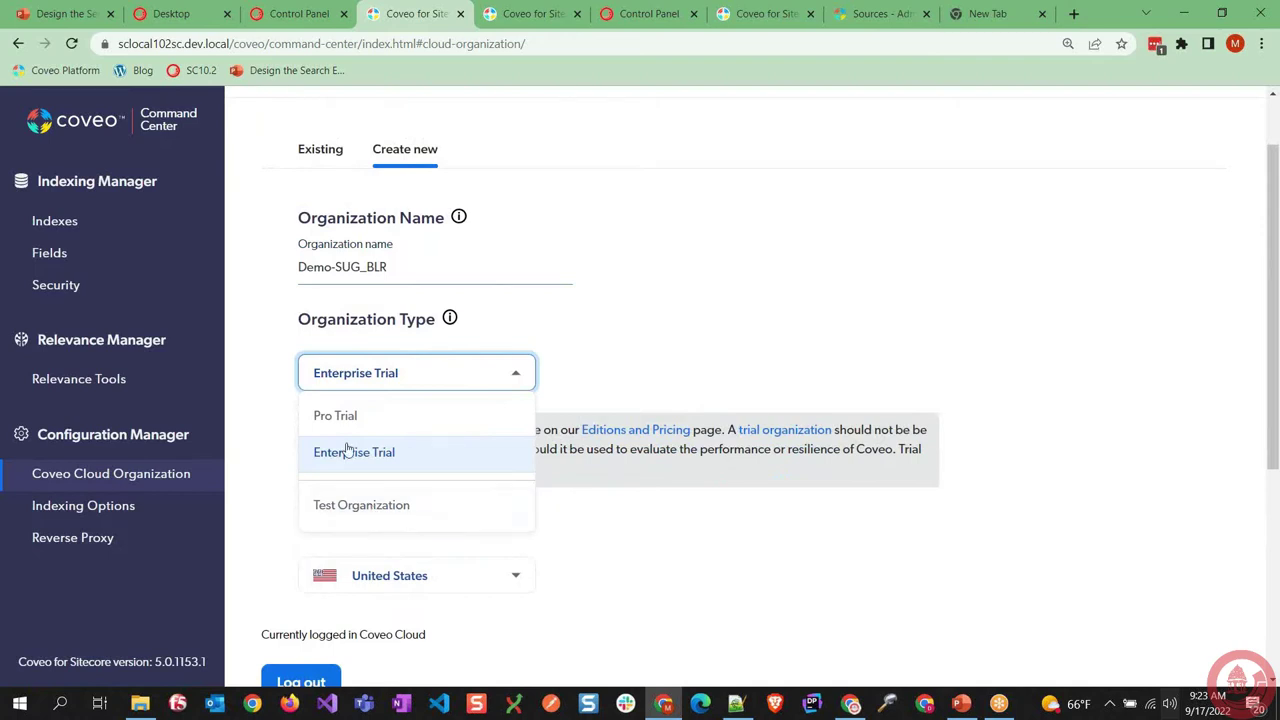
click(414, 510)
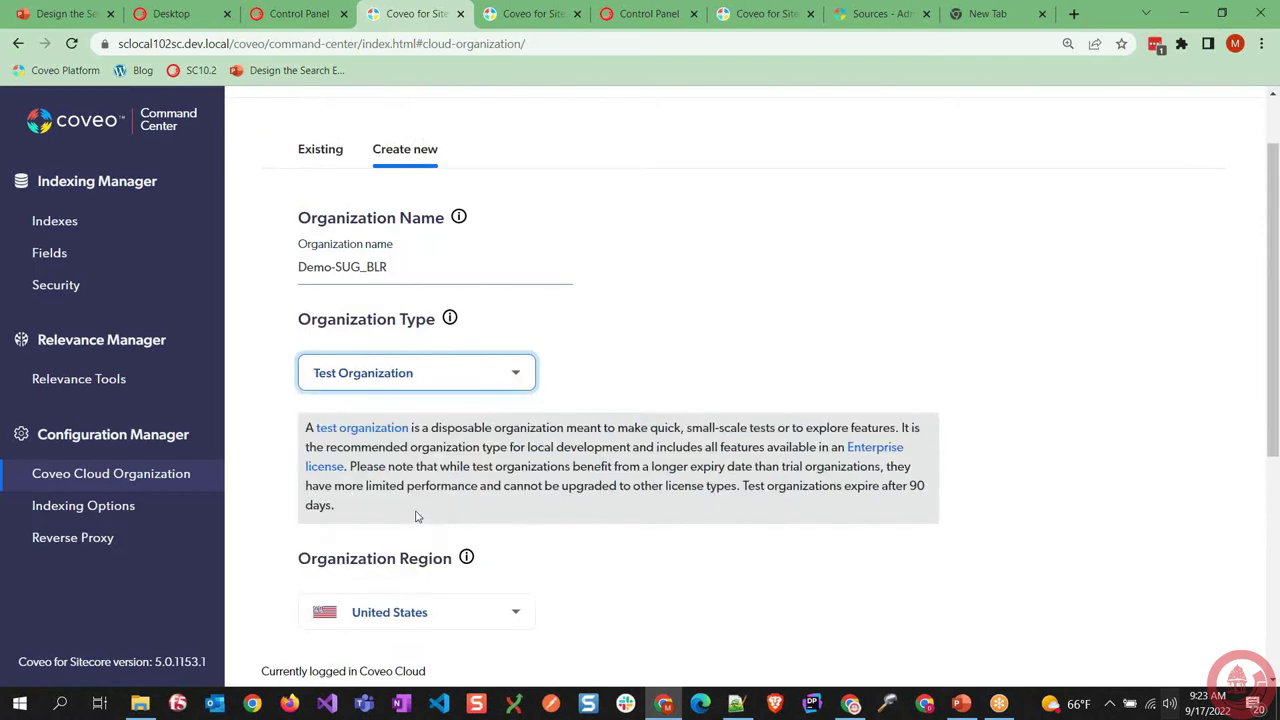
- Revert to the existing Demo-SUG organization and switch to the empty new browser tab
scroll(428, 446, down, 1)
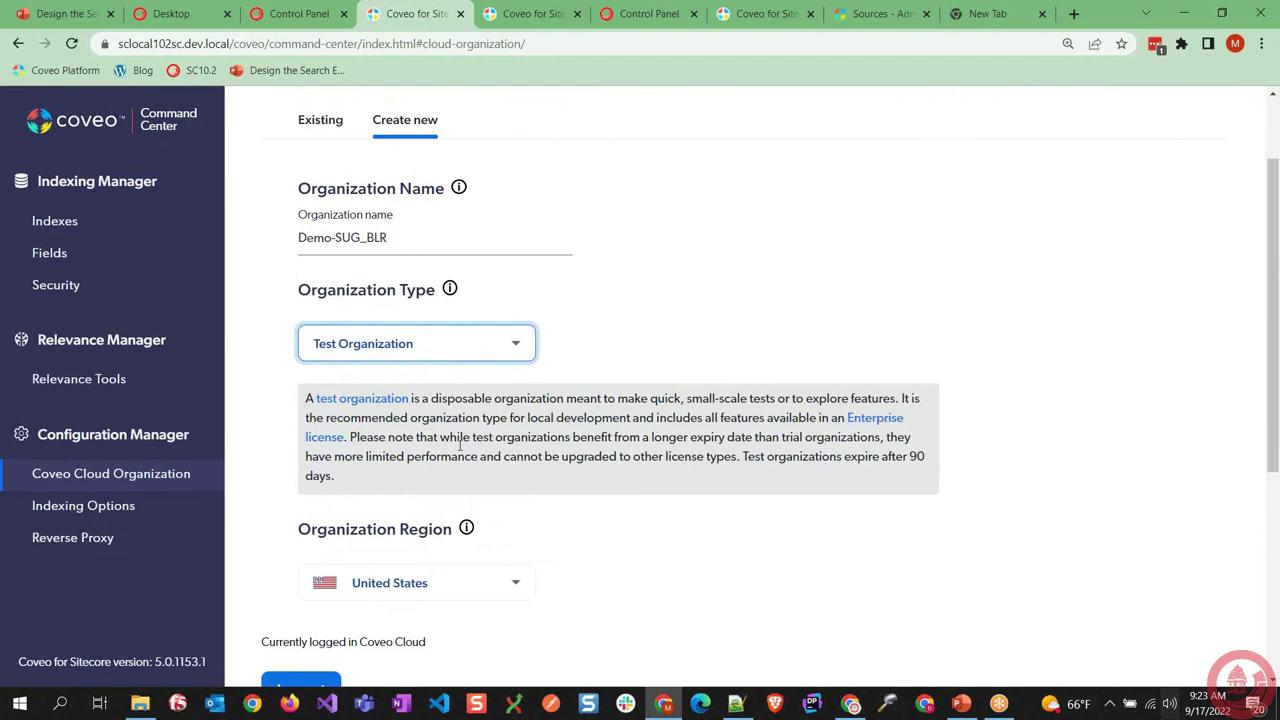
scroll(460, 447, down, 3)
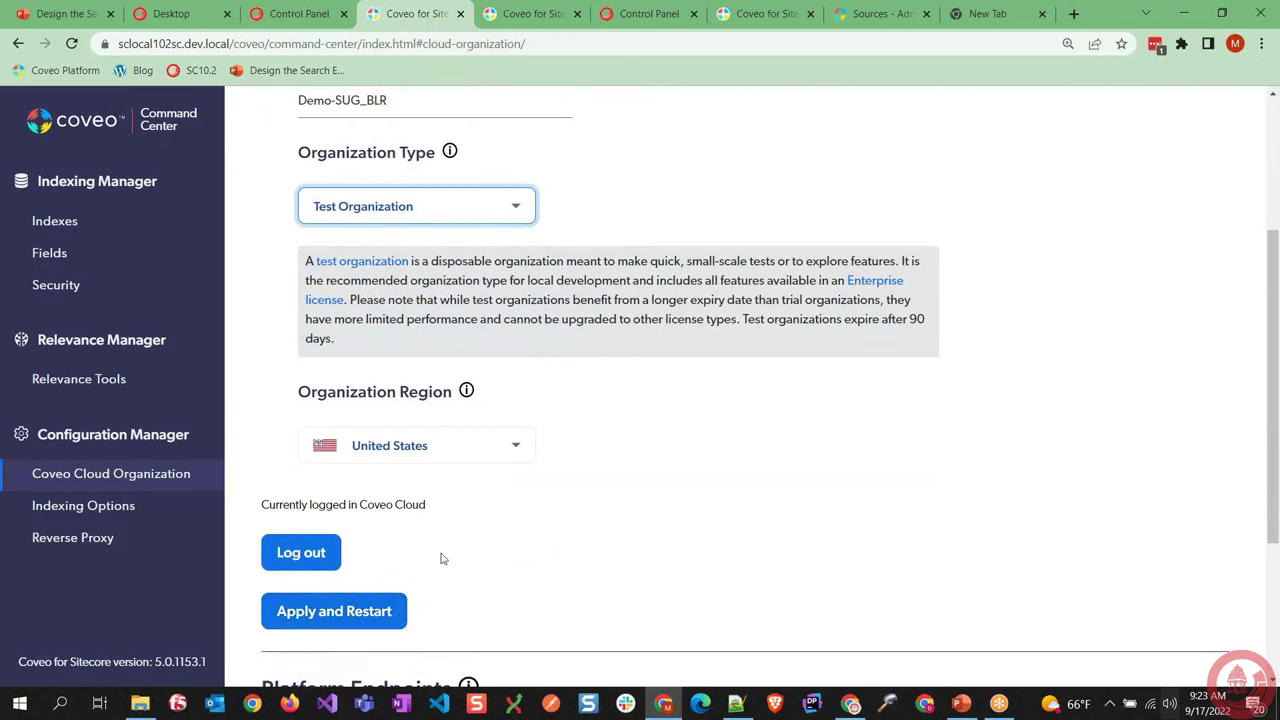
scroll(446, 543, up, 3)
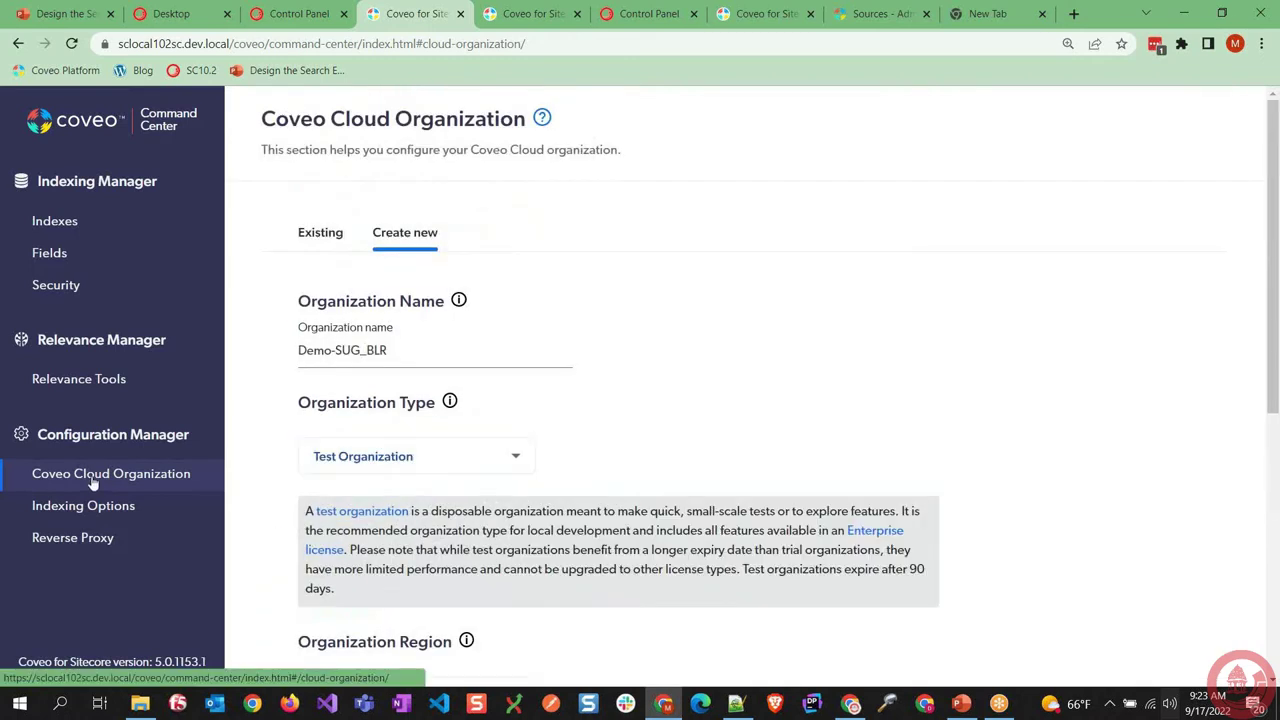
click(318, 233)
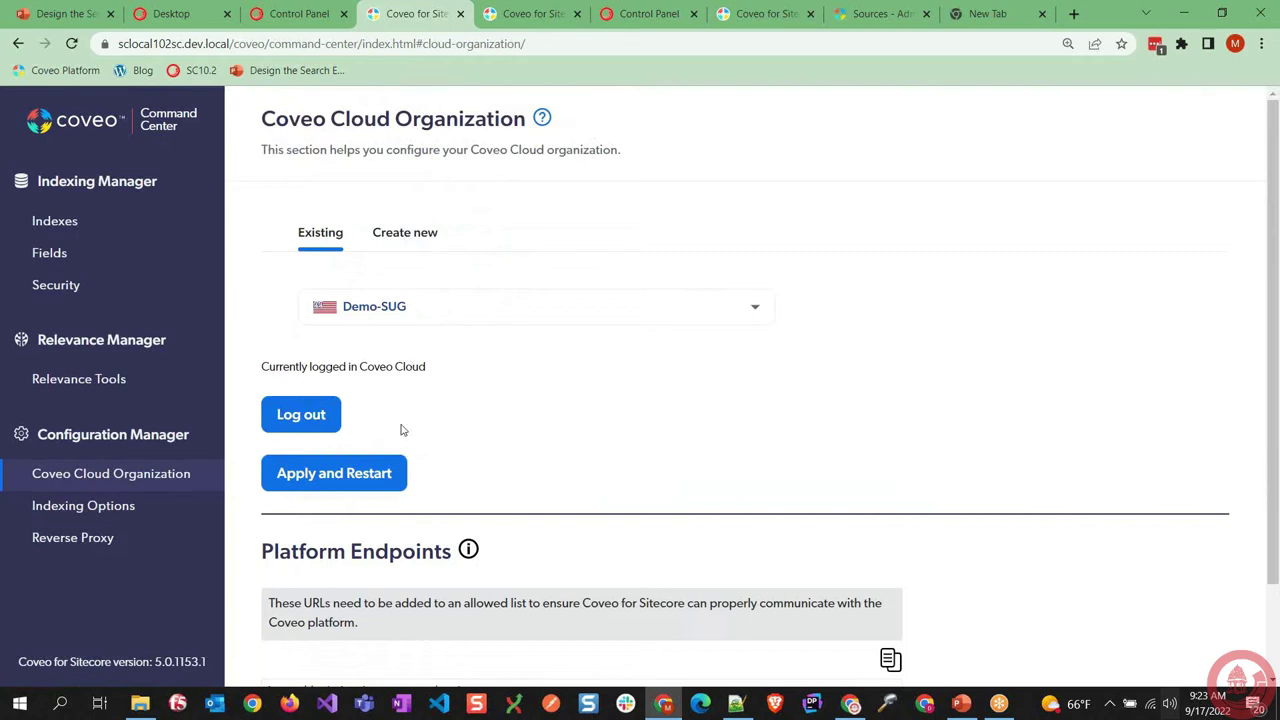
scroll(397, 392, down, 2)
scroll(420, 389, up, 2)
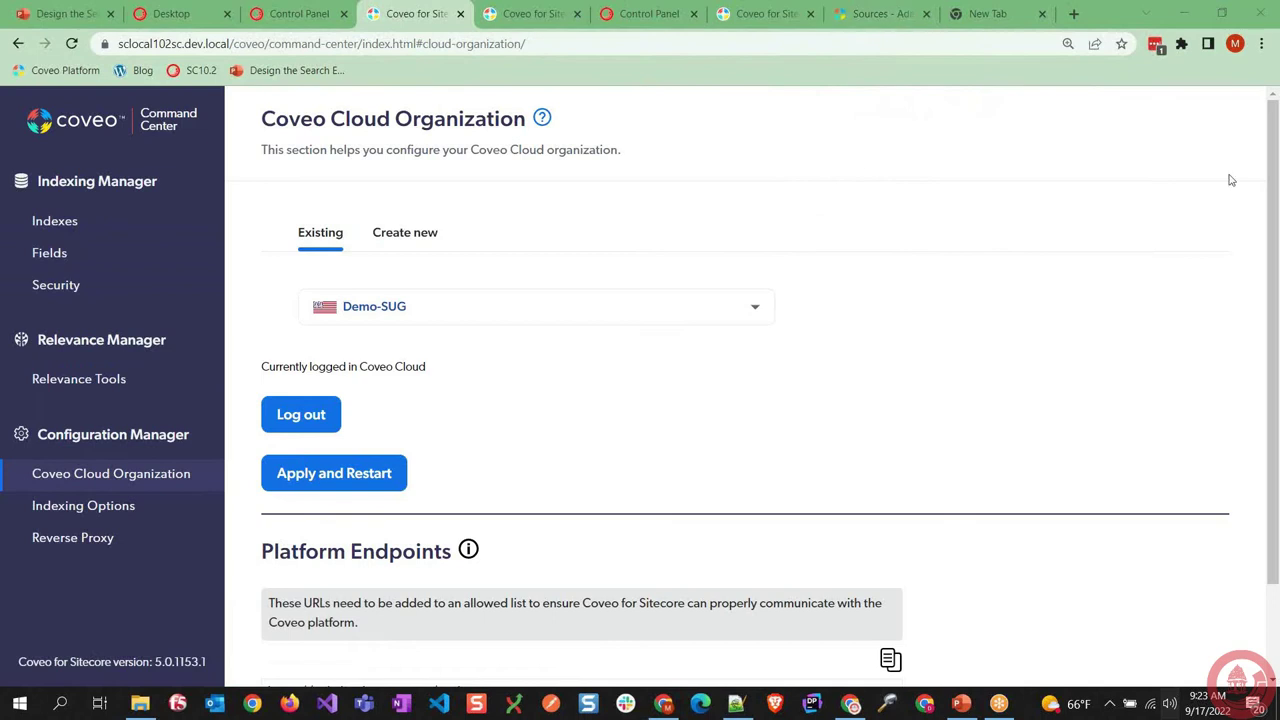
click(940, 13)
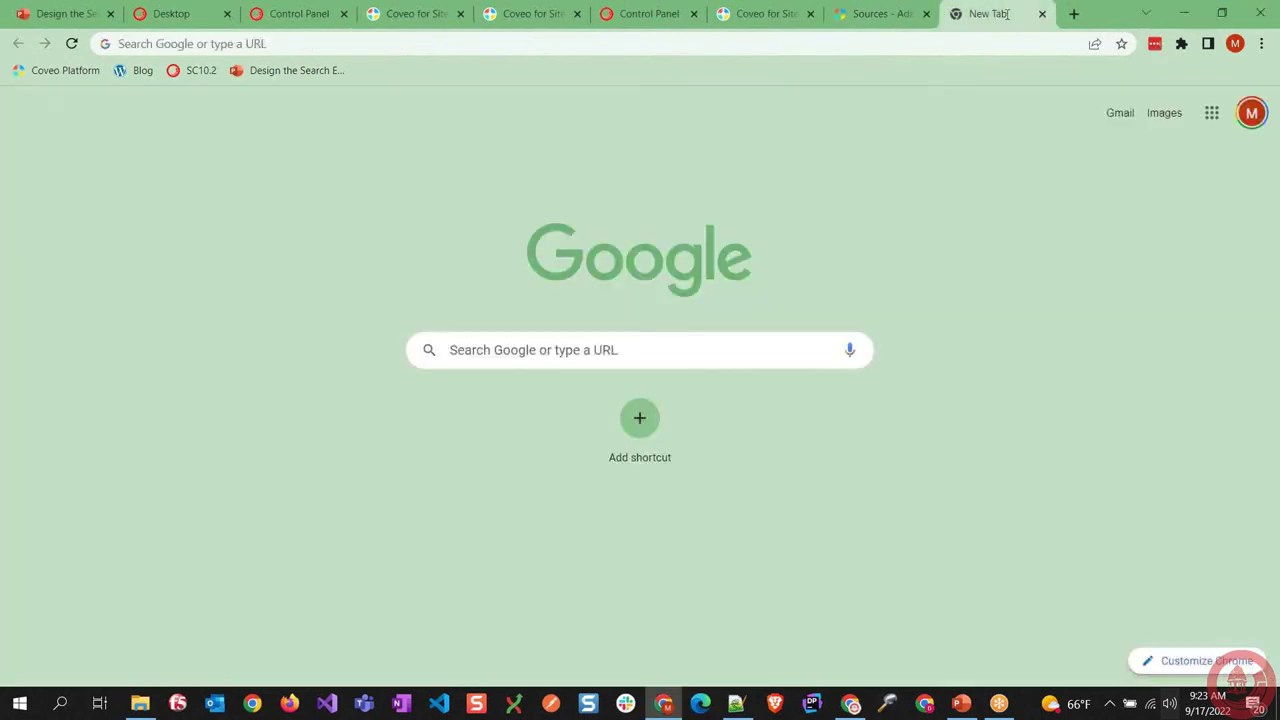
- Open the Coveo Platform Sources list, check available organizations, and return to the Command Center
click(40, 77)
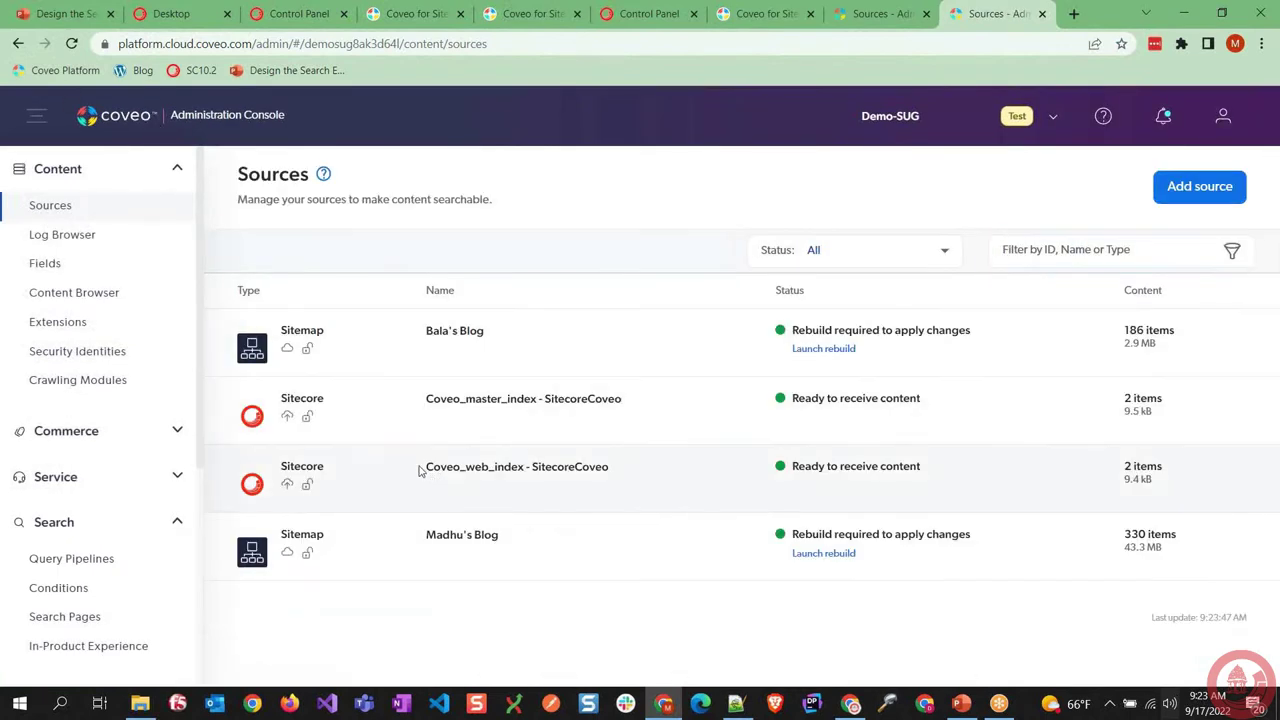
click(889, 122)
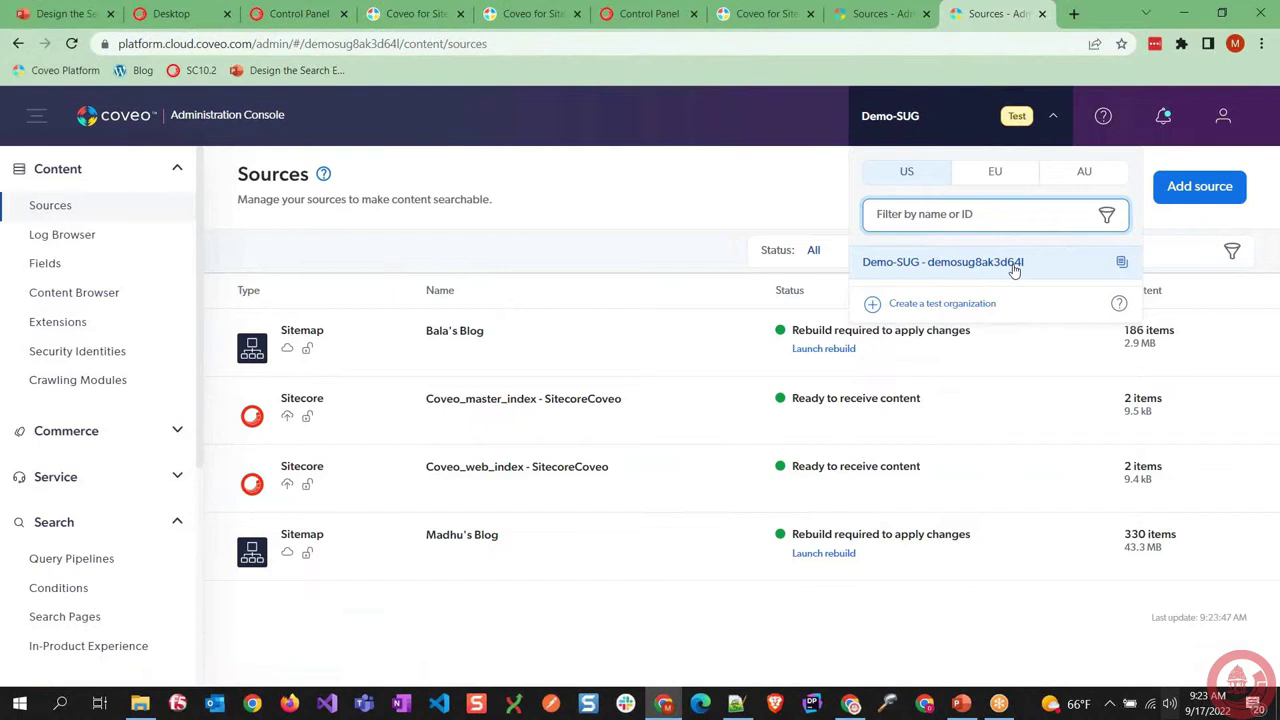
click(305, 18)
click(410, 14)
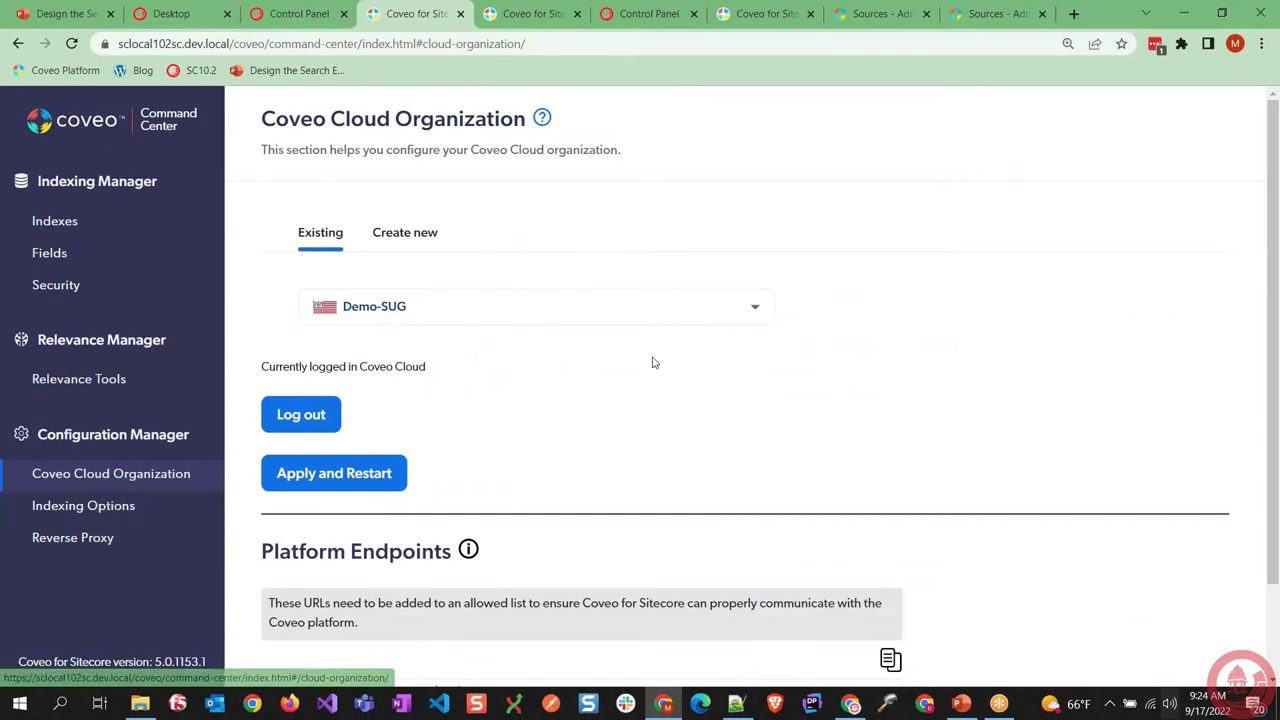
scroll(652, 363, down, 1)
scroll(643, 366, up, 1)
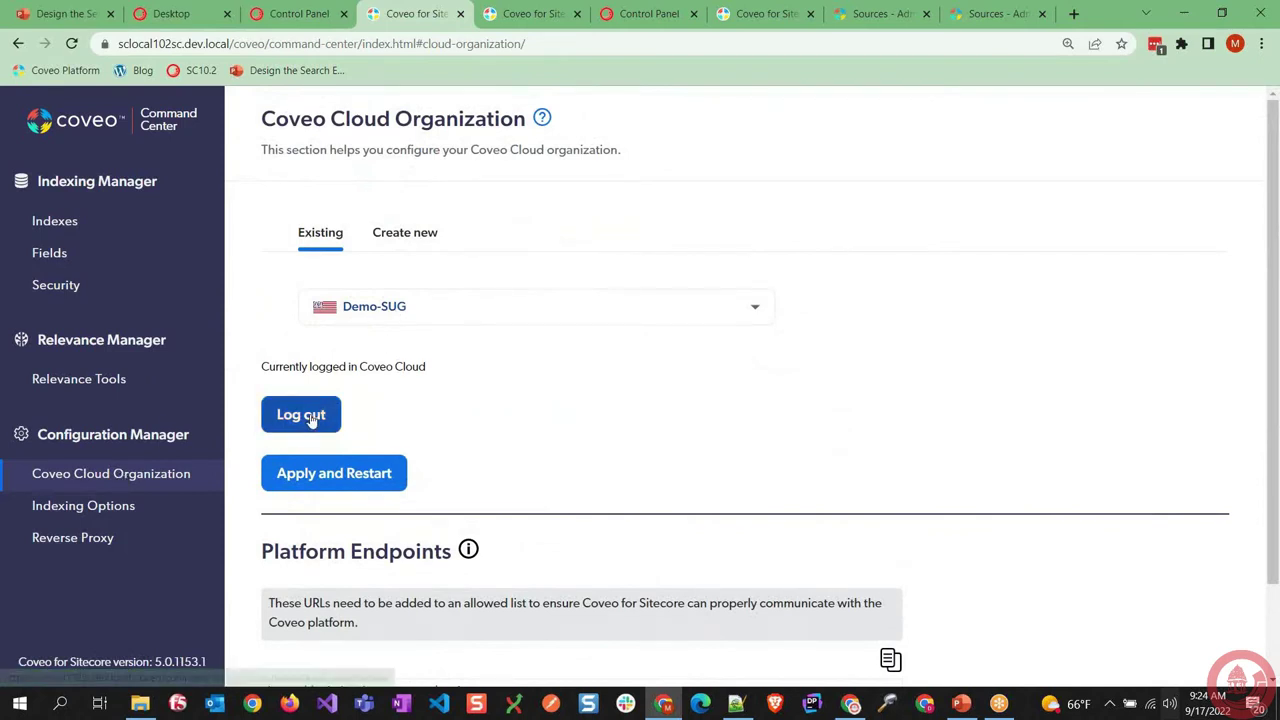
click(77, 508)
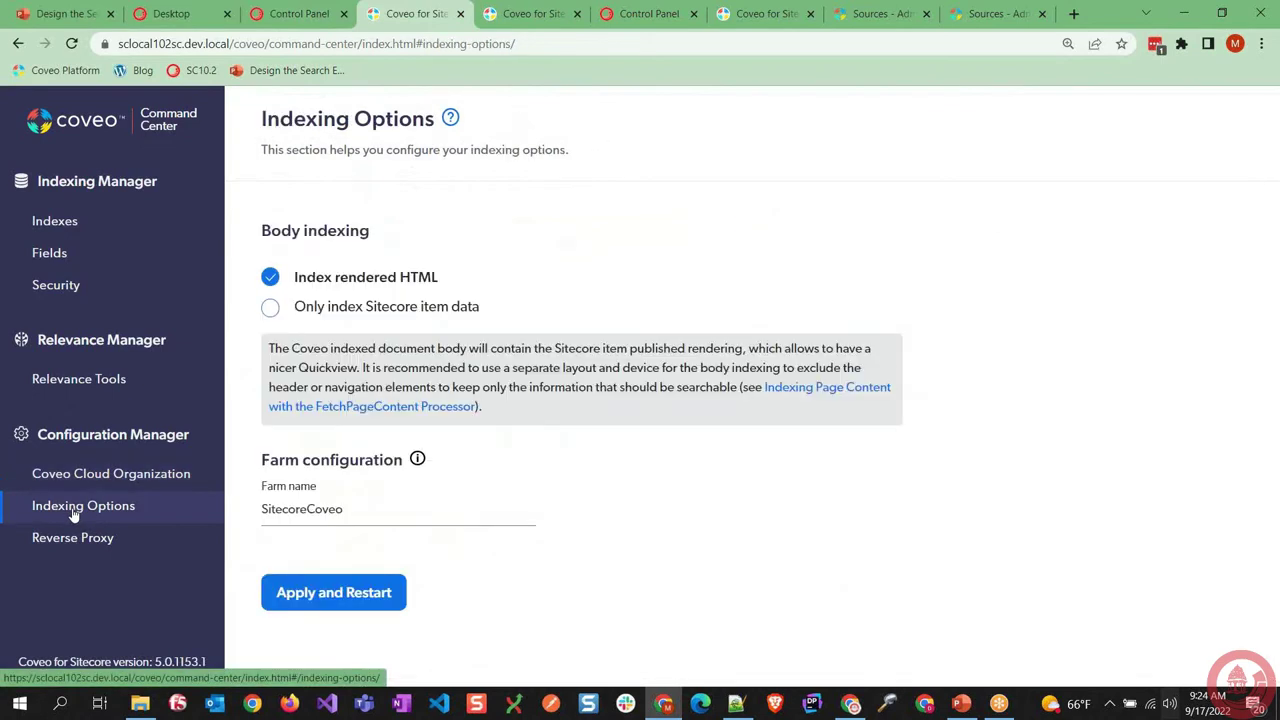
click(85, 478)
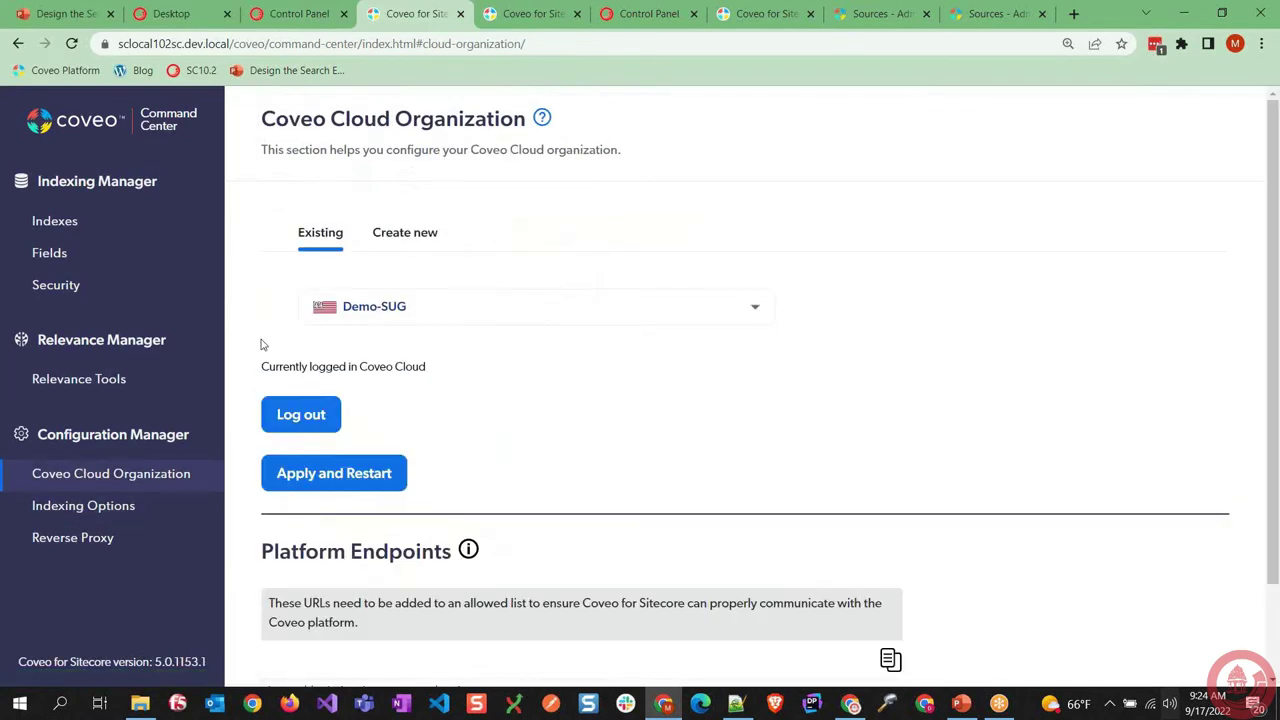
click(1005, 17)
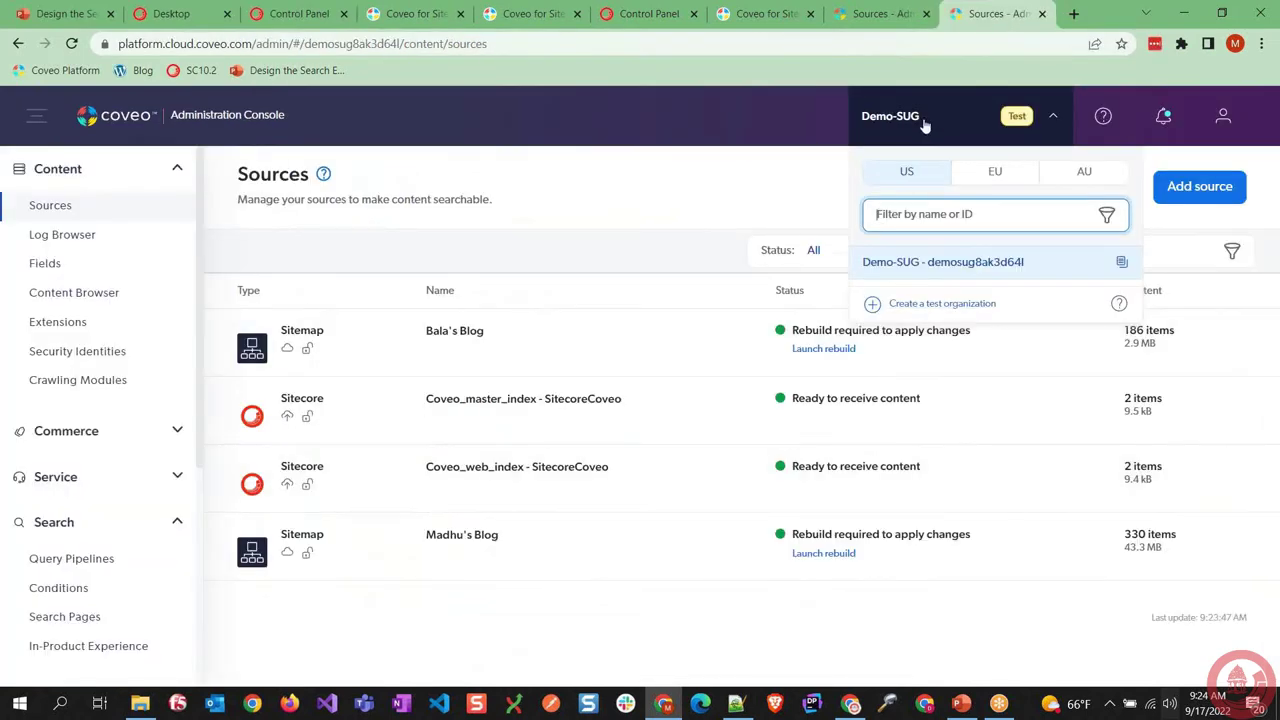
click(666, 197)
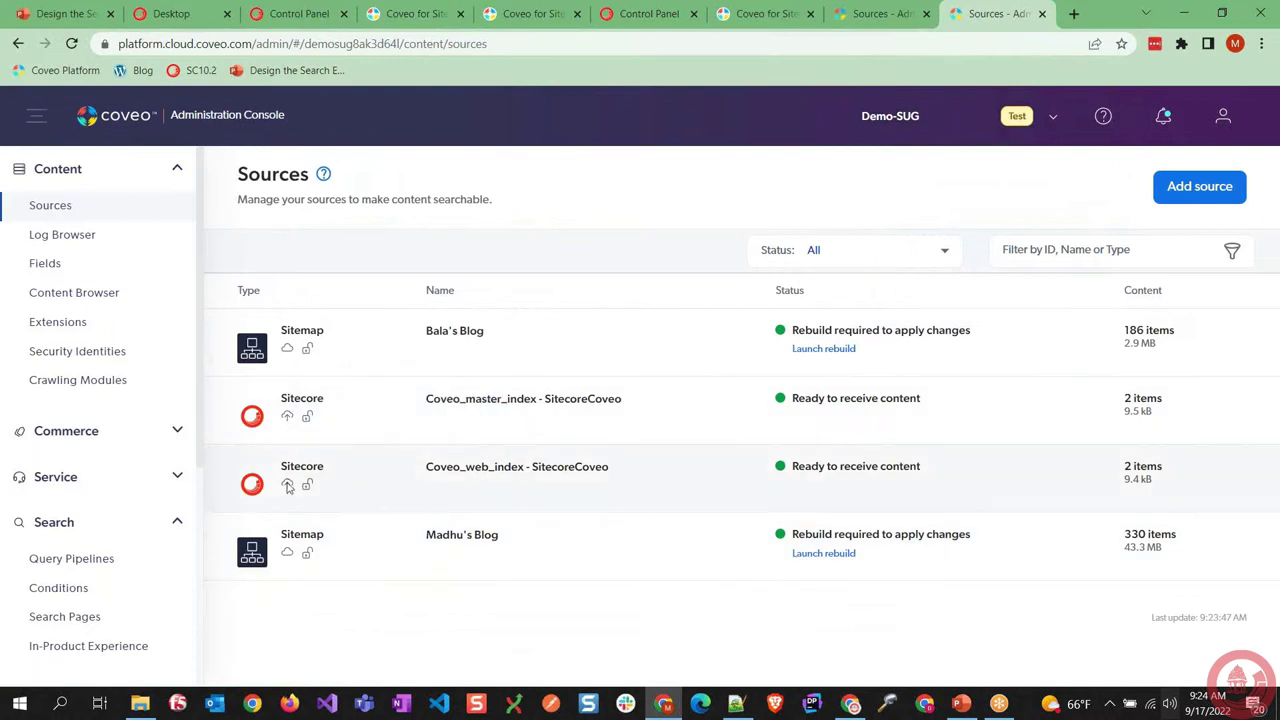
click(410, 13)
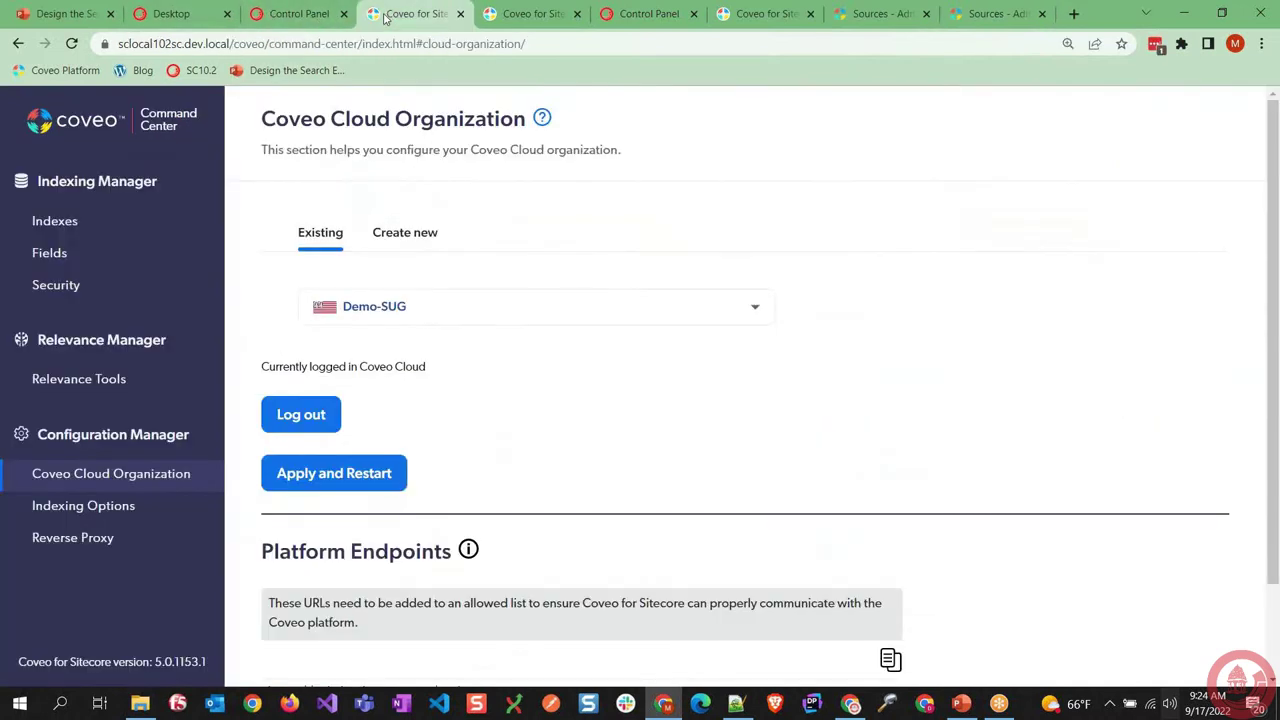
click(52, 222)
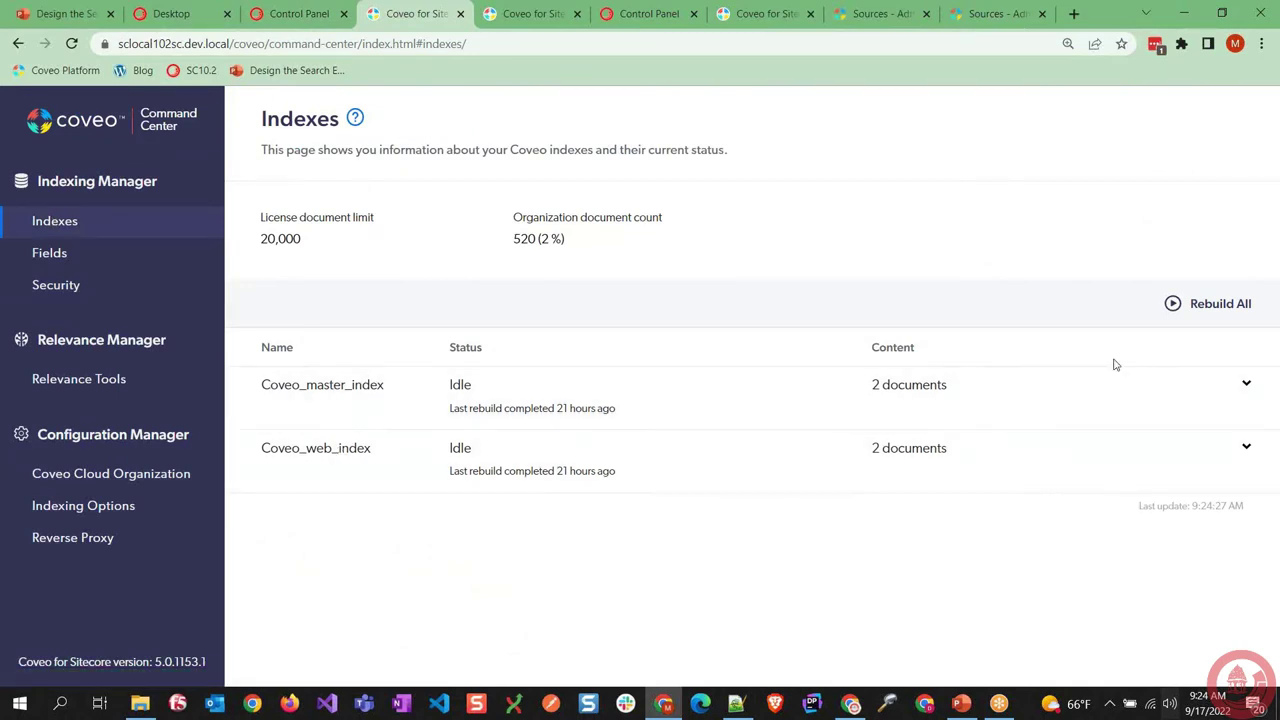
- Rebuild all Coveo indexes and confirm the rebuild
click(1248, 385)
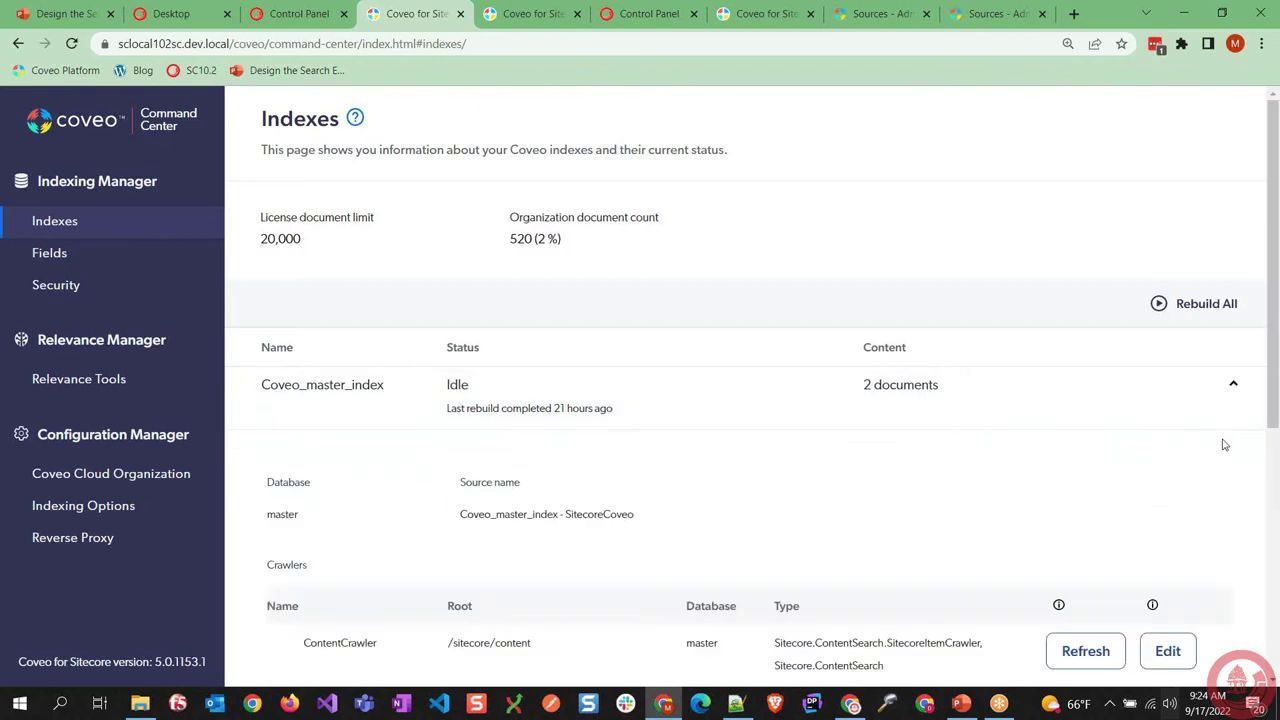
scroll(1071, 417, down, 2)
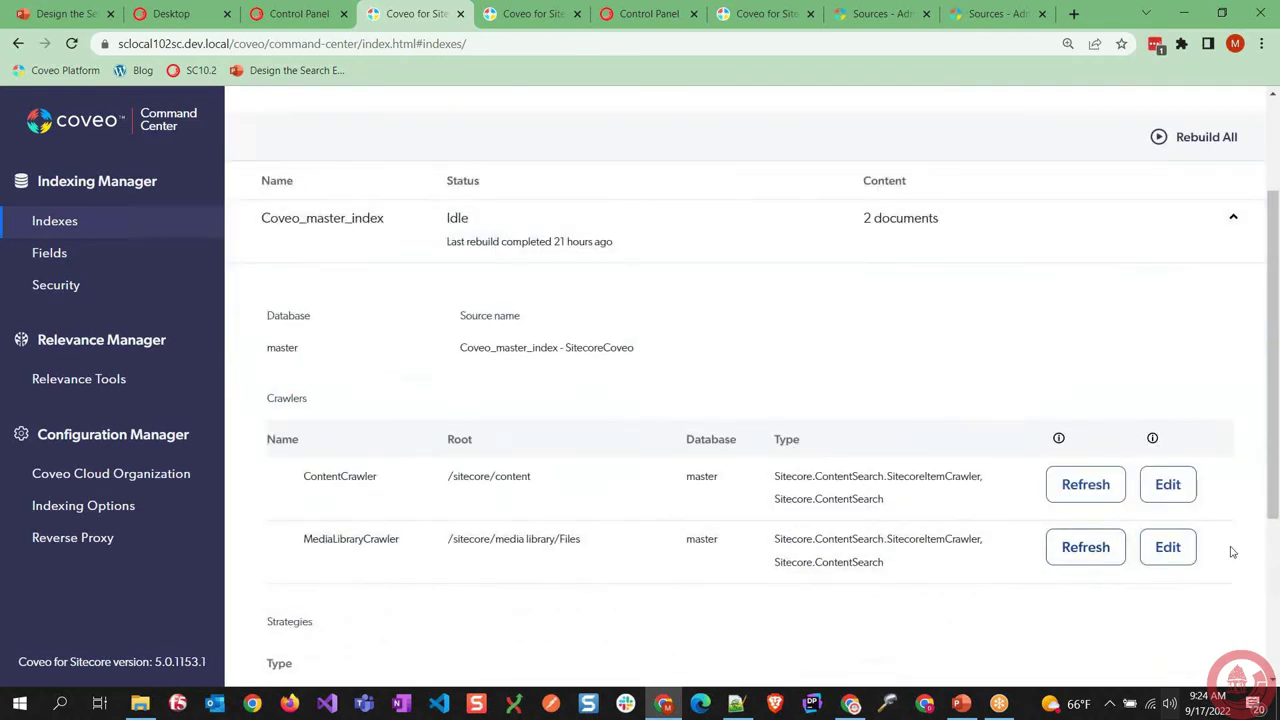
scroll(1140, 300, up, 2)
click(1230, 387)
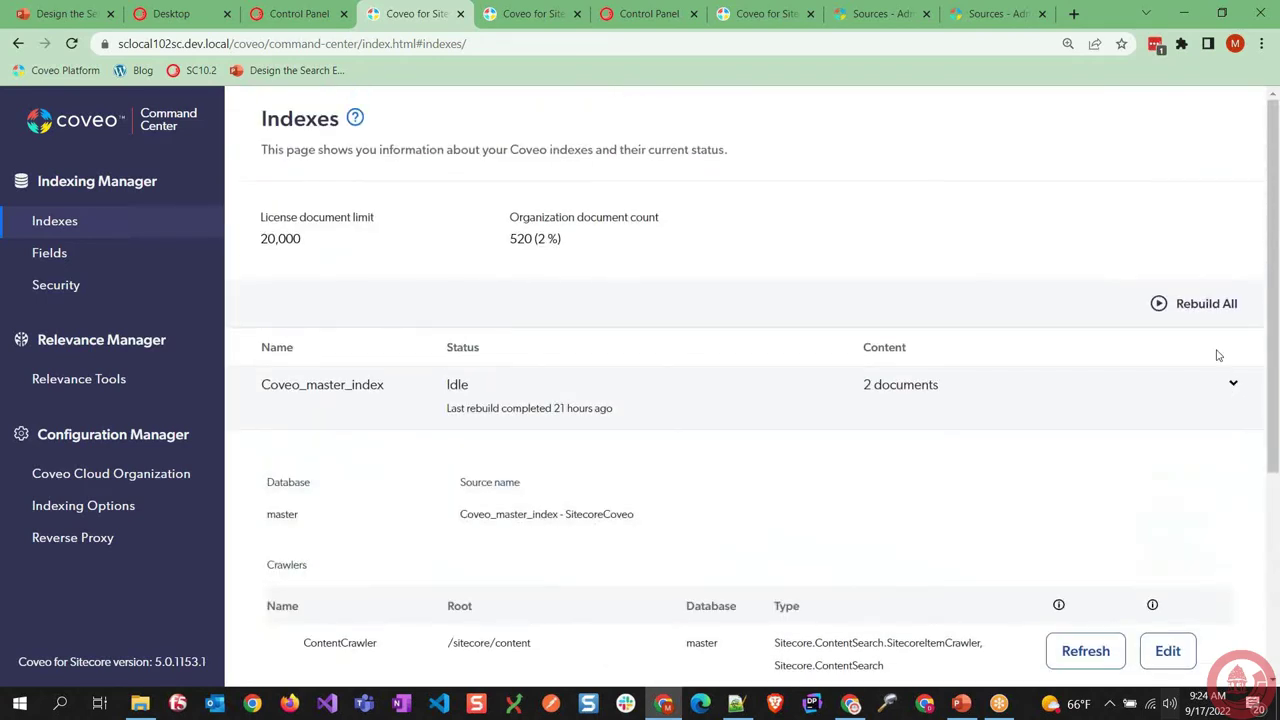
click(1212, 308)
click(722, 490)
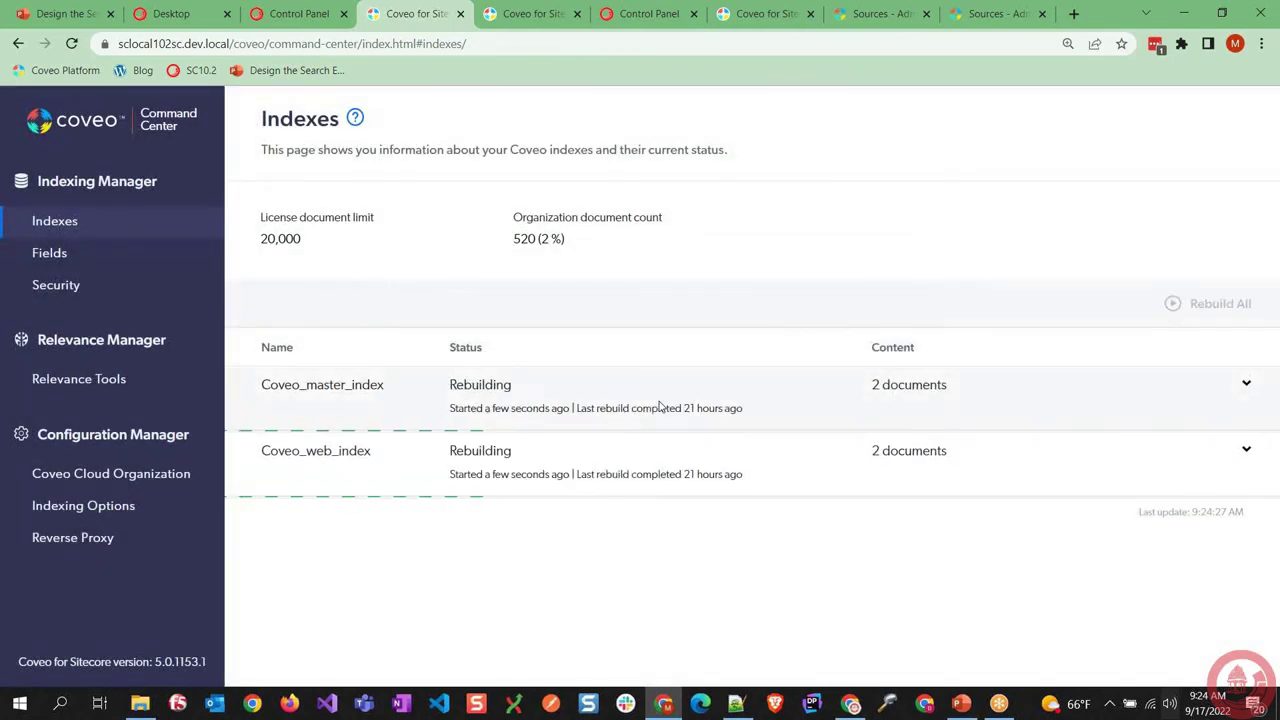
- Watch the Coveo_master_index rebuild progress, then switch to the Coveo sources list
click(1246, 384)
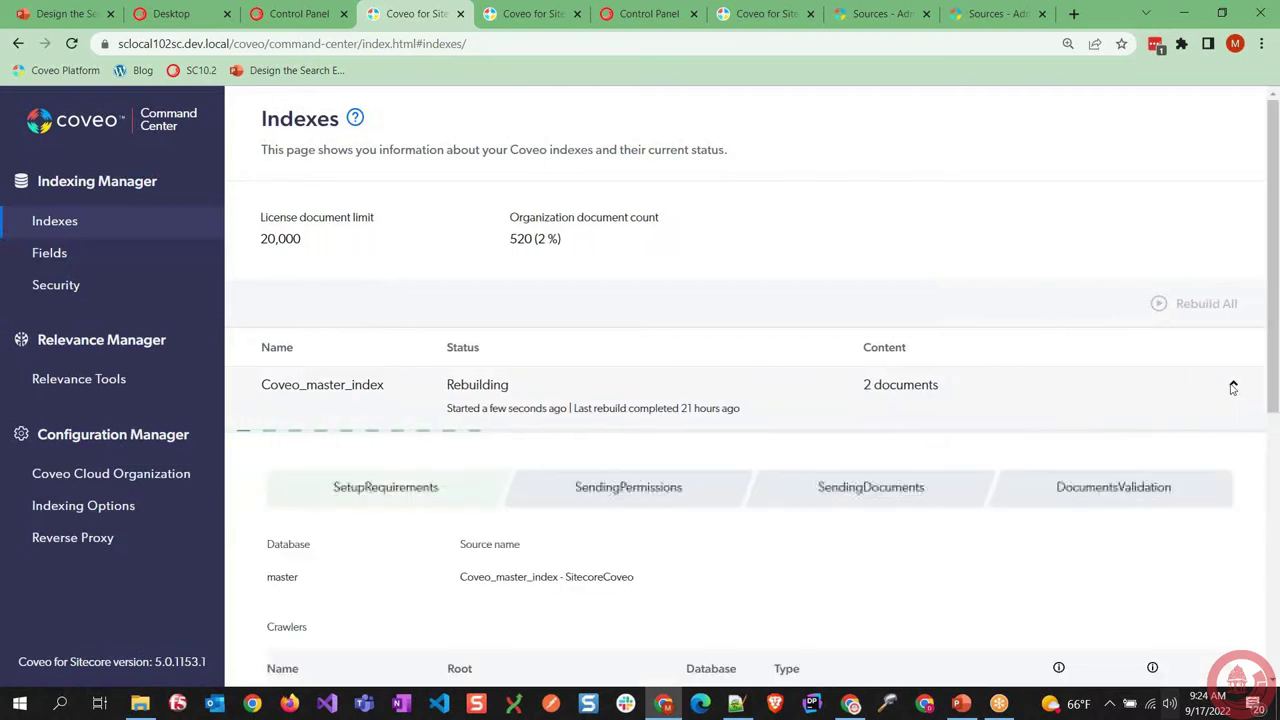
scroll(460, 451, down, 2)
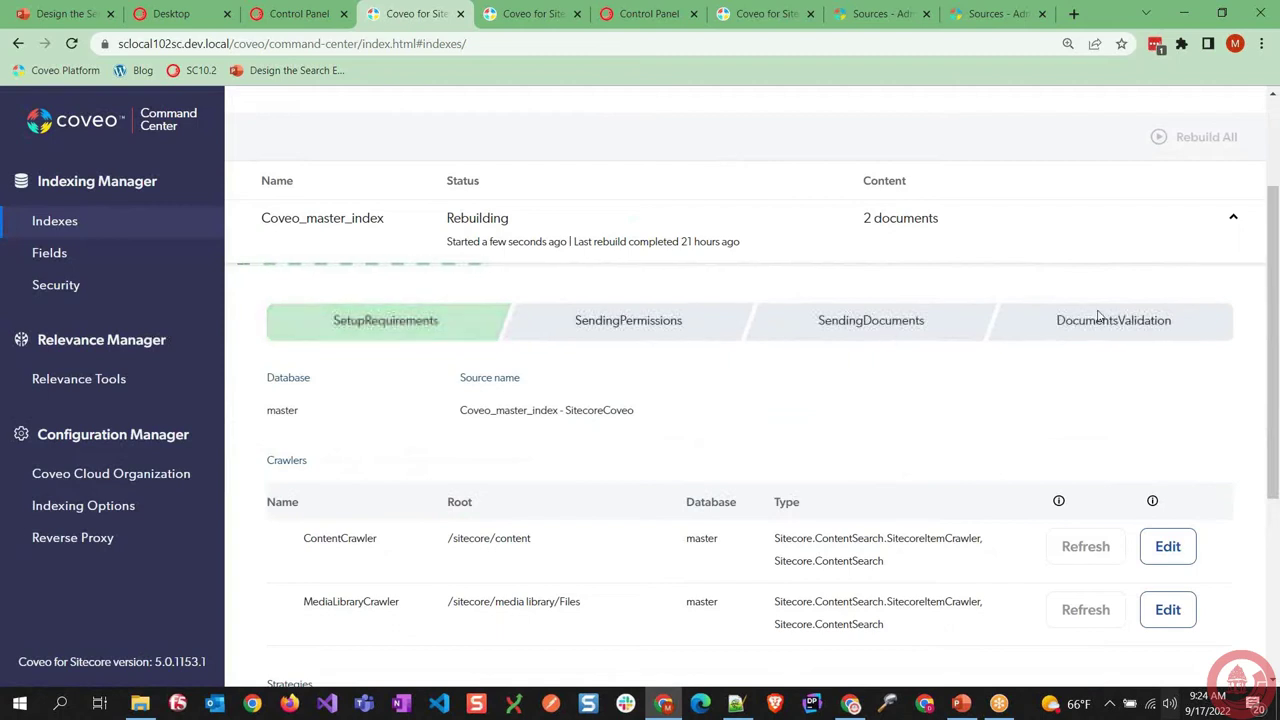
scroll(762, 521, down, 4)
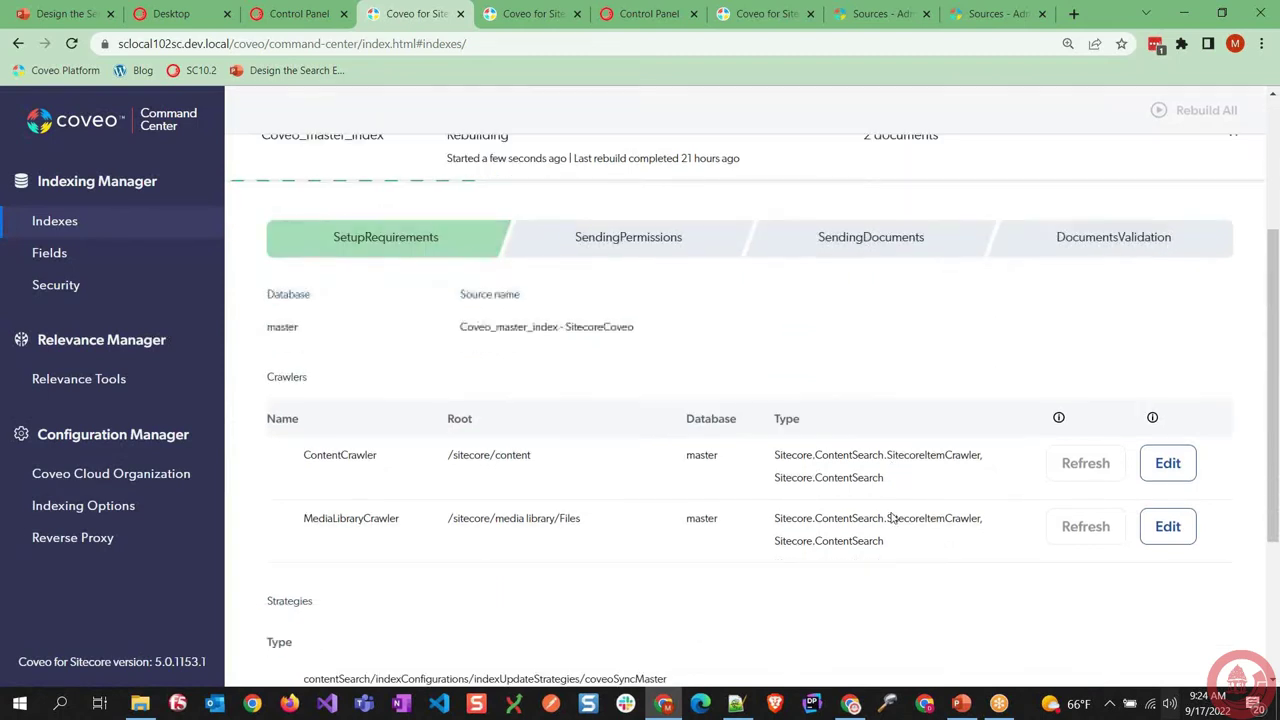
scroll(409, 560, up, 6)
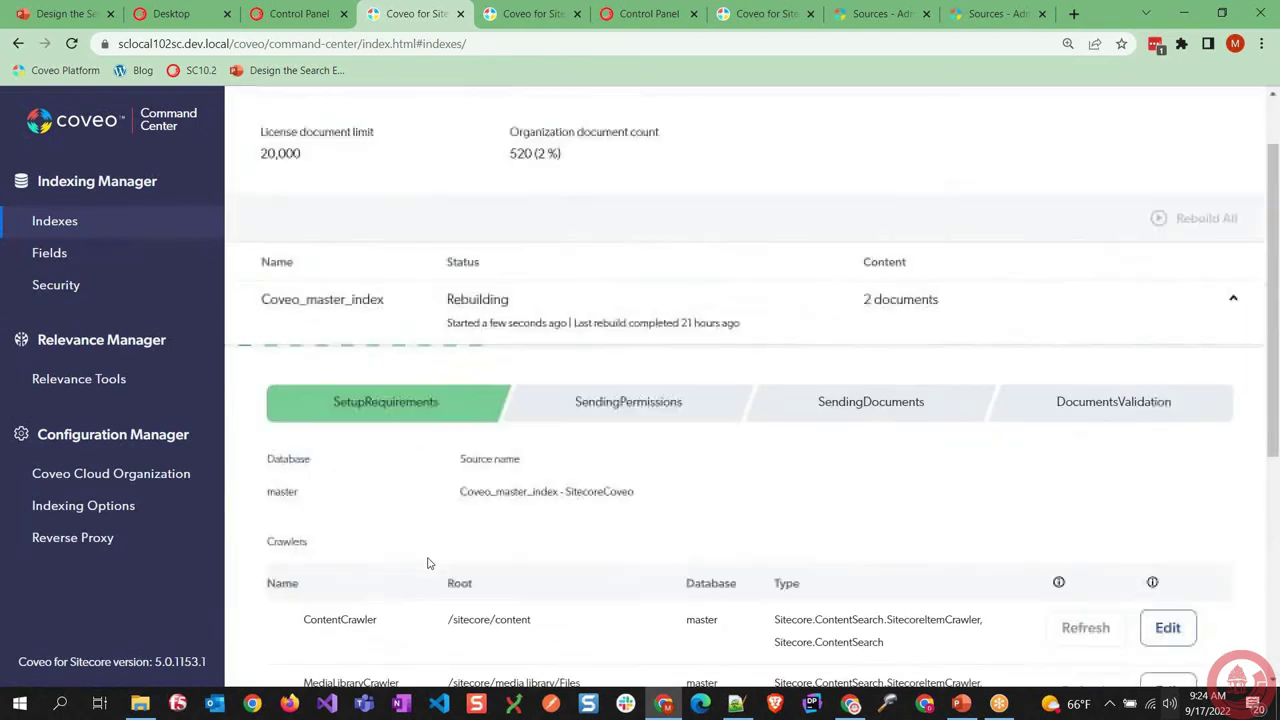
key(ctrl+9)
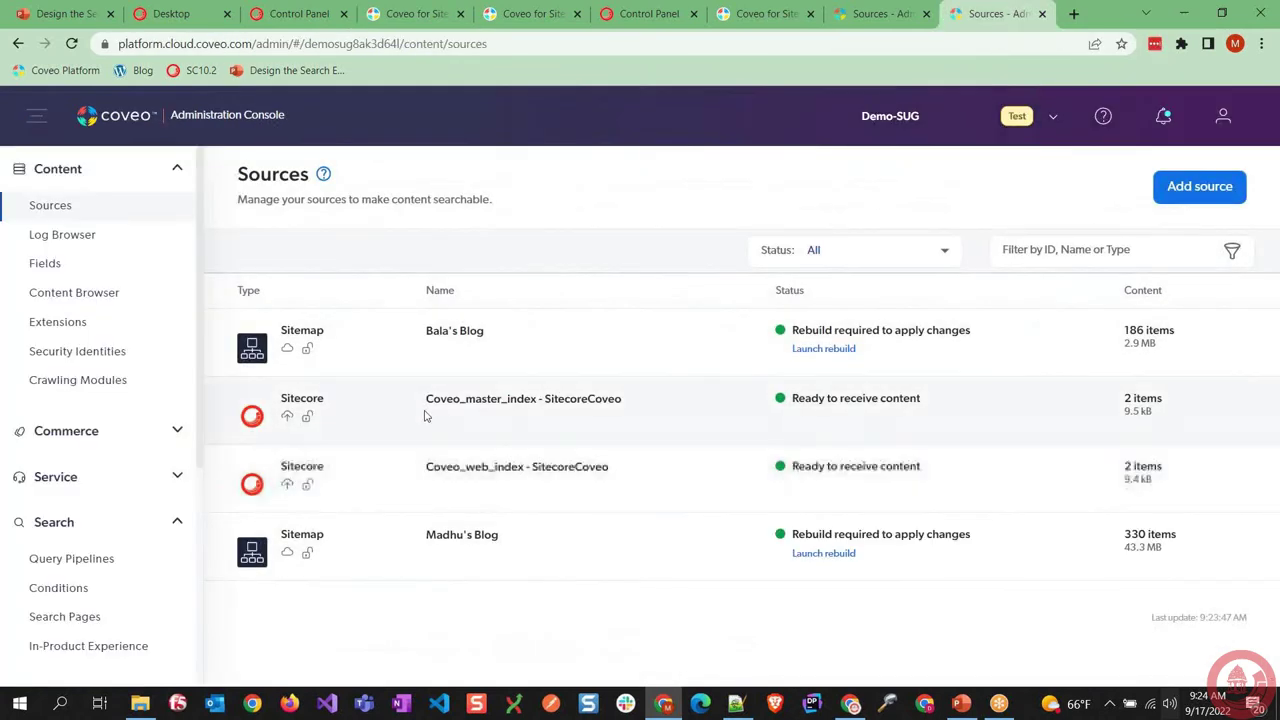
triple_click(1134, 403)
triple_click(1143, 467)
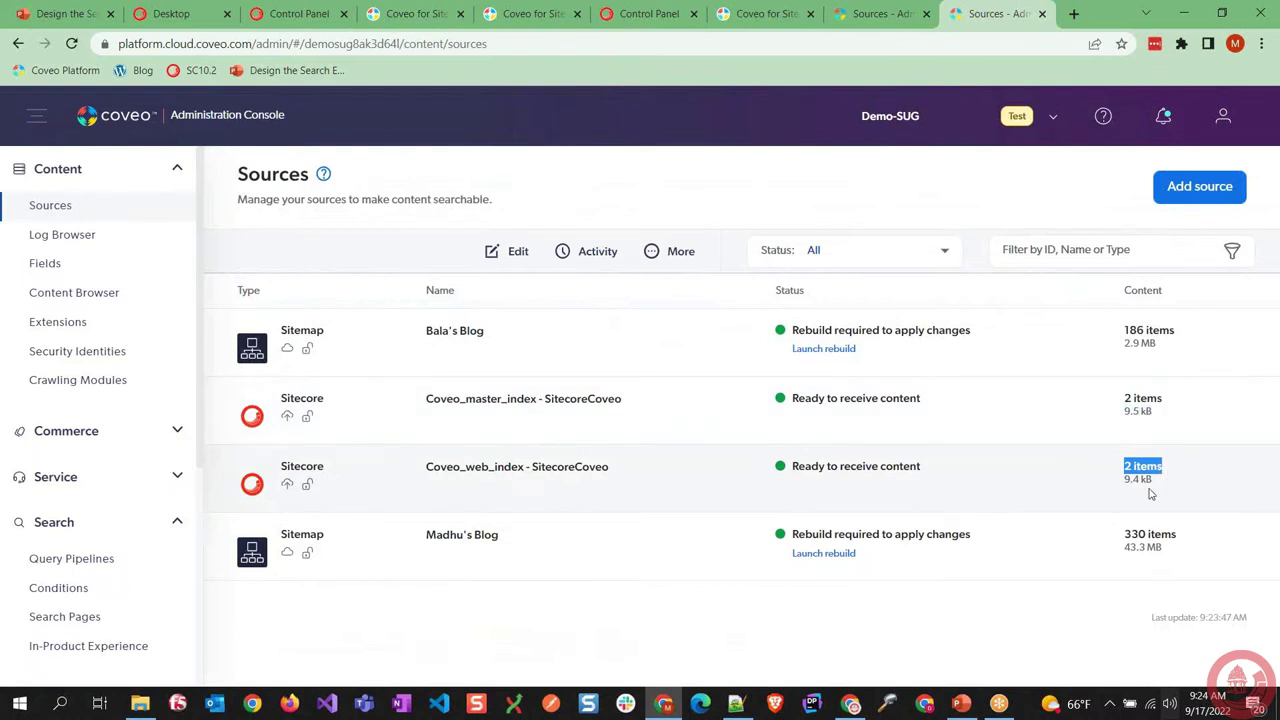
click(1129, 483)
drag(1155, 483, 1156, 482)
drag(1122, 420, 1160, 423)
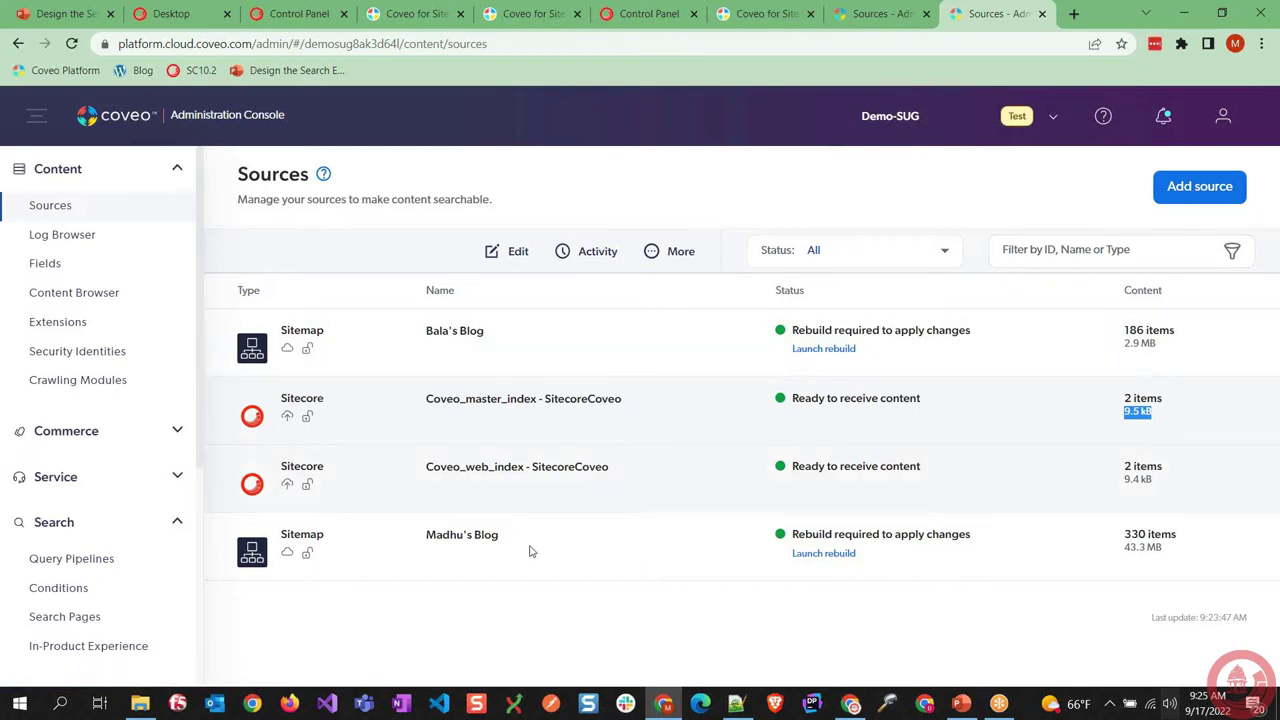
click(1199, 188)
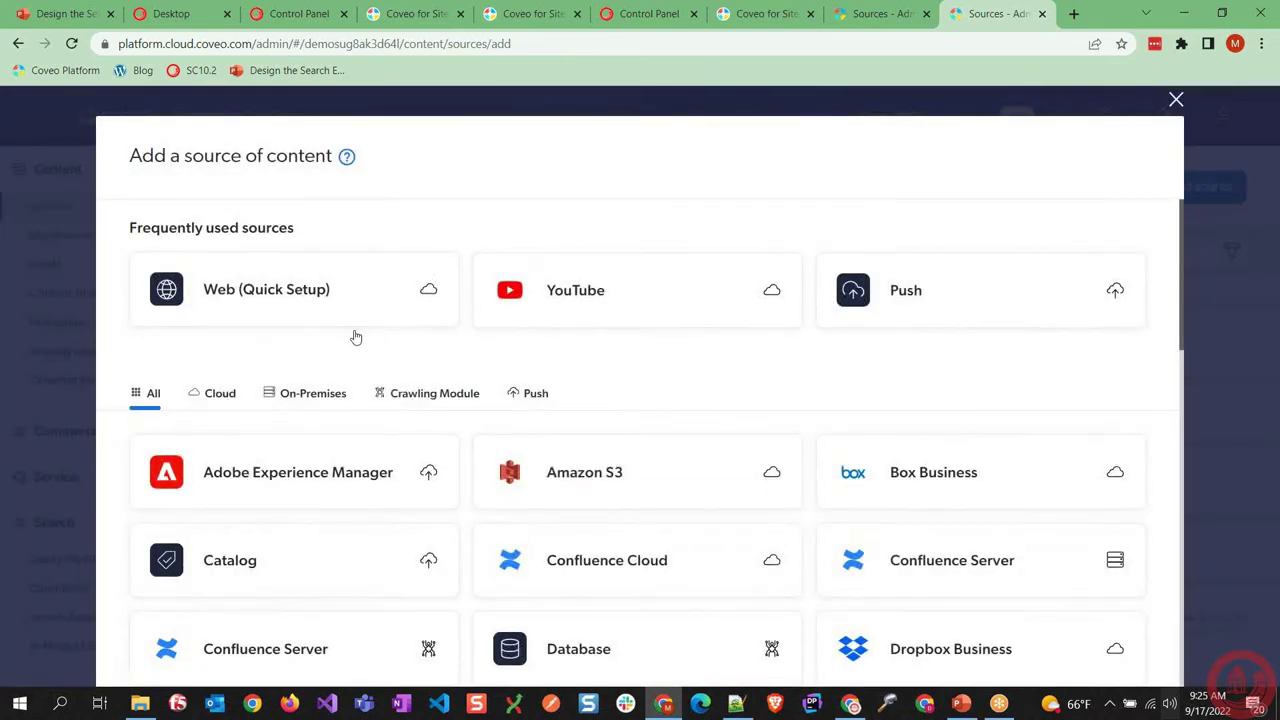
scroll(340, 520, down, 3)
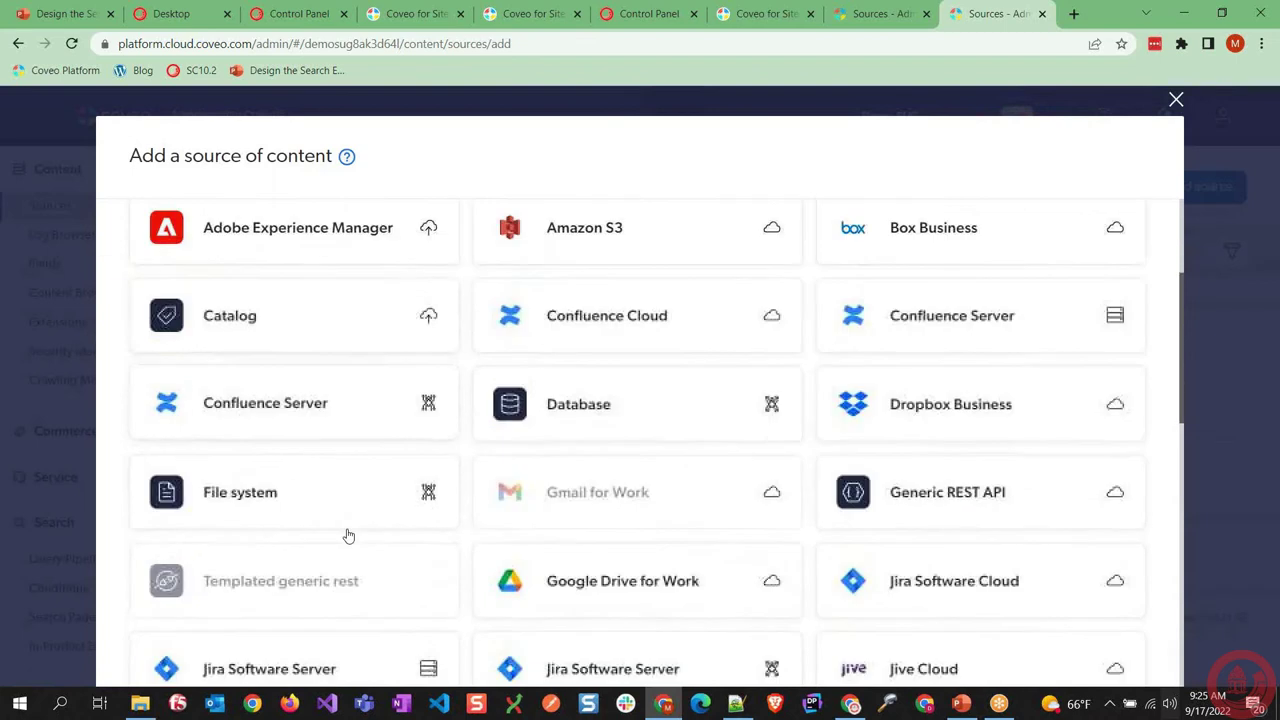
scroll(366, 568, up, 1)
scroll(829, 477, down, 3)
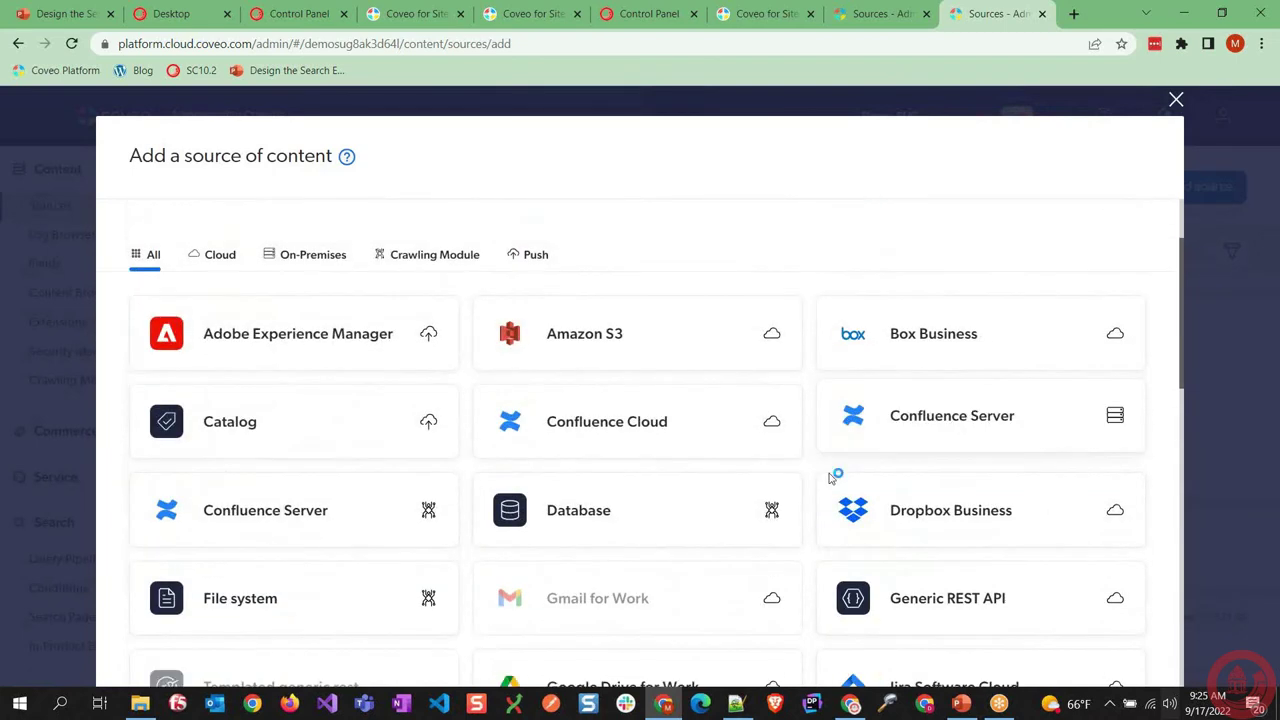
scroll(689, 606, down, 1)
scroll(683, 603, up, 4)
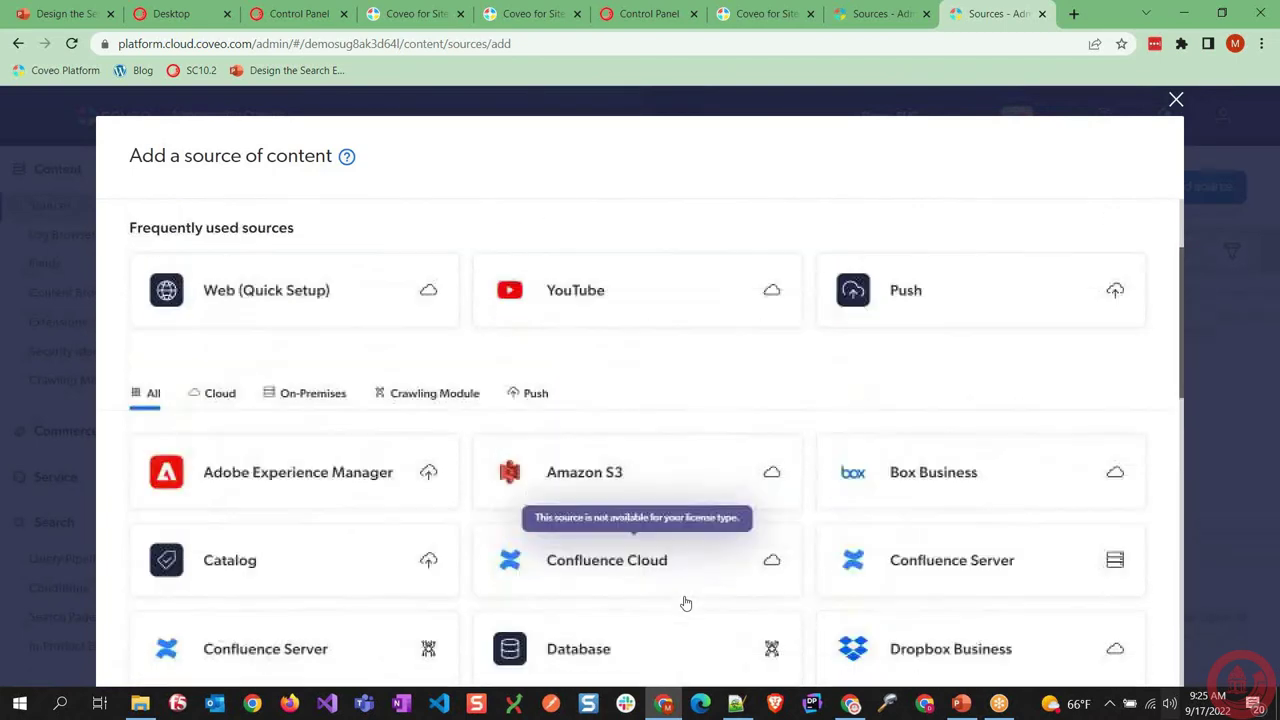
click(268, 288)
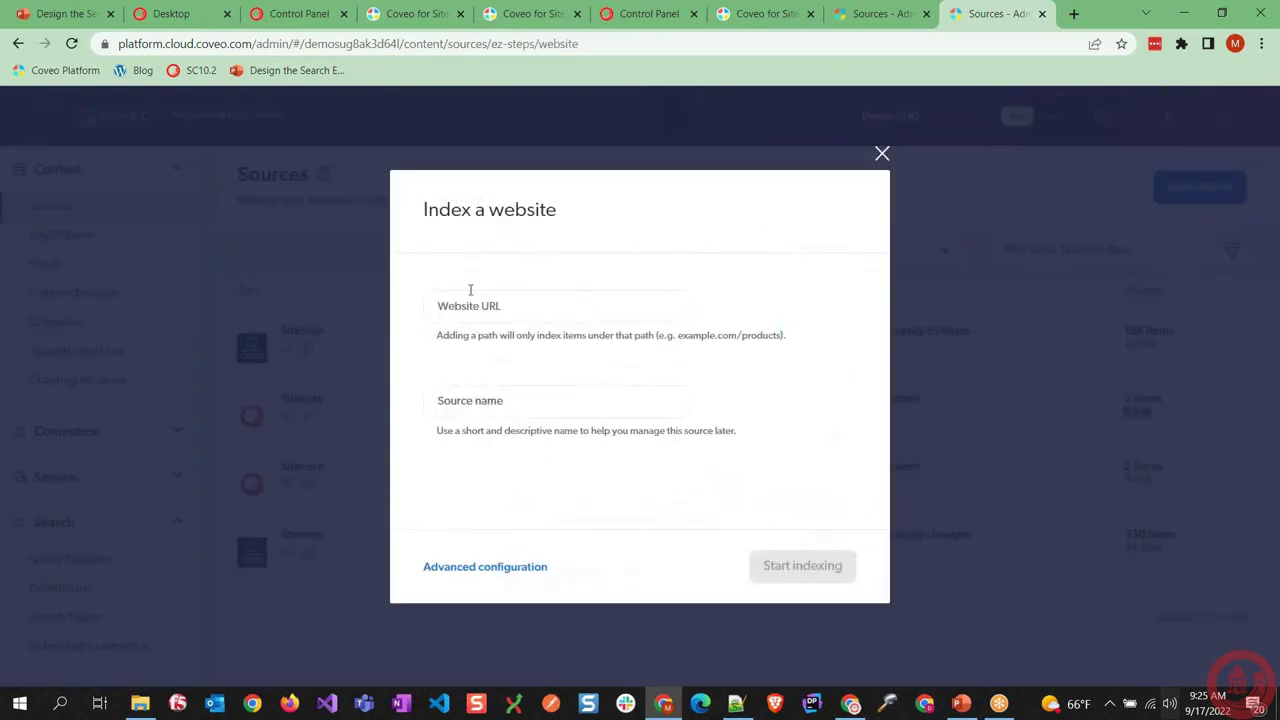
click(502, 307)
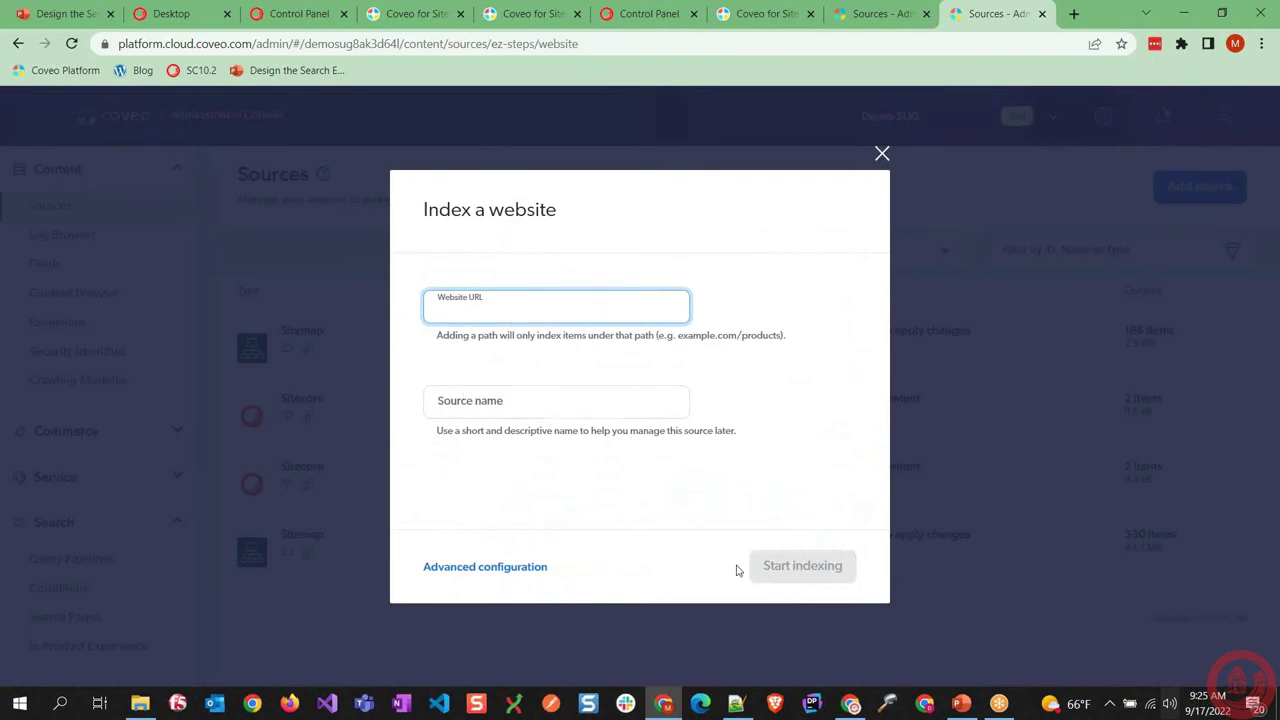
click(881, 156)
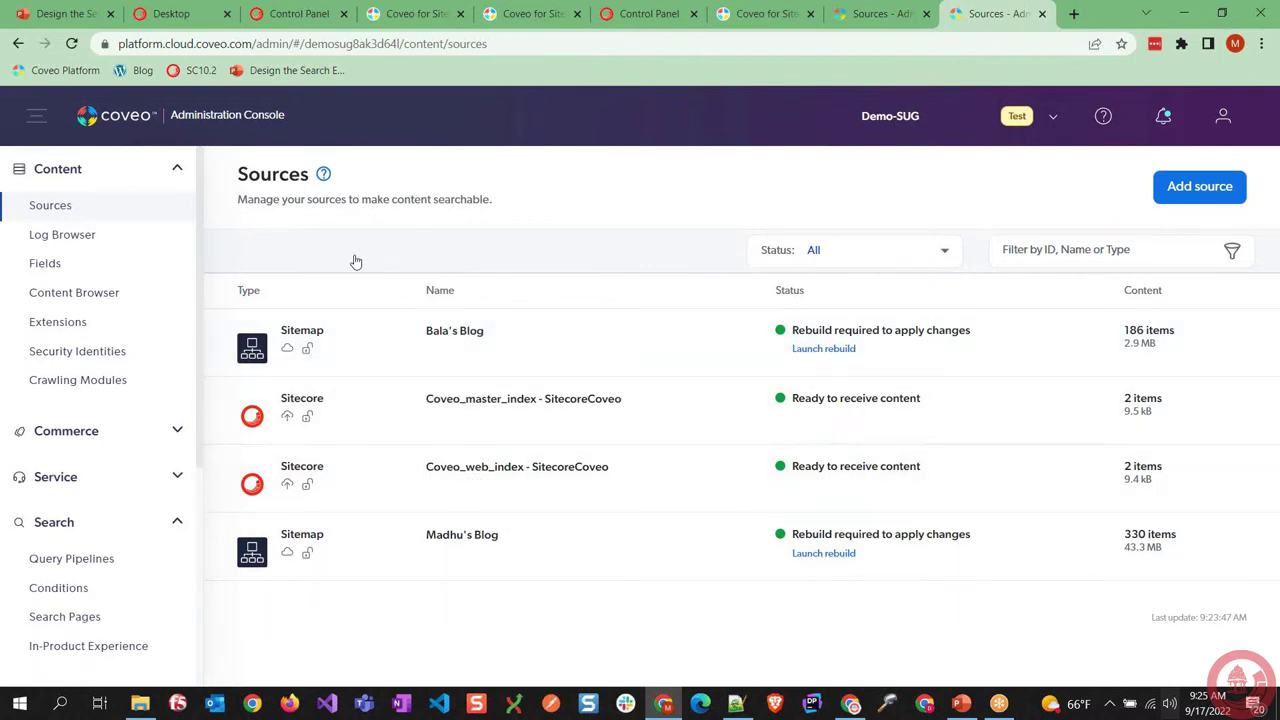
click(302, 18)
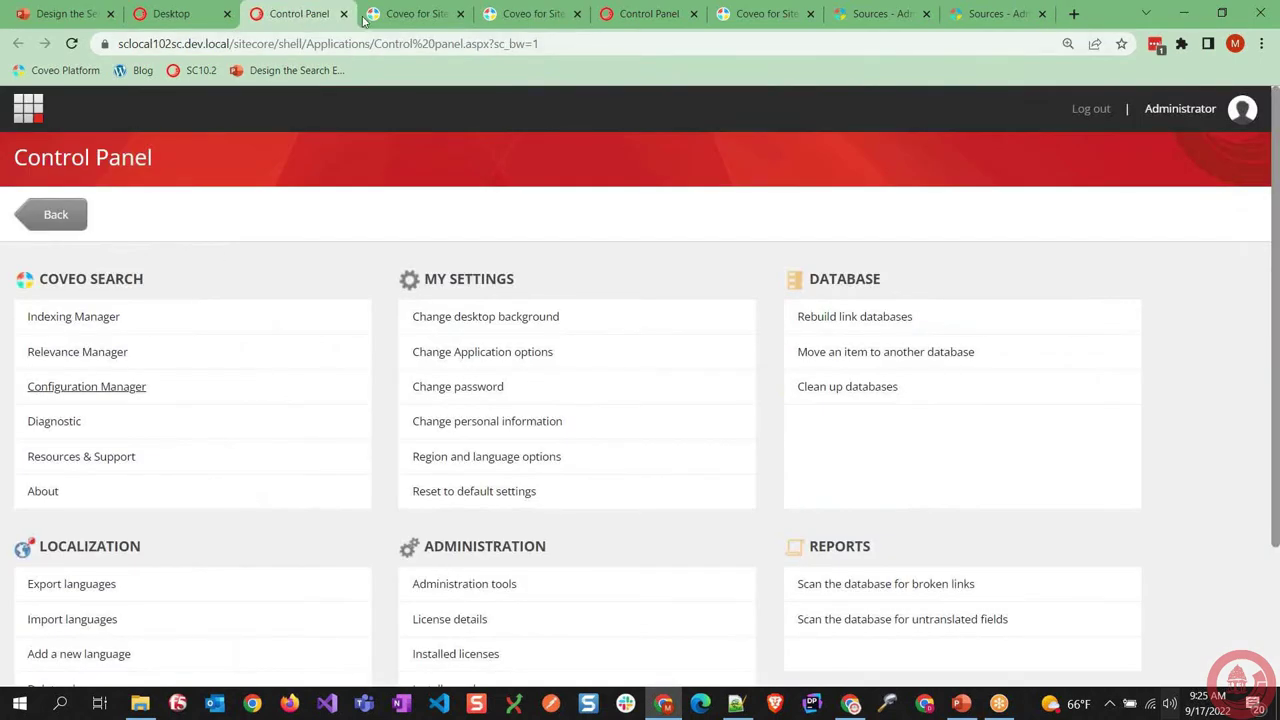
- Return to the Coveo for Sitecore Command Center and open the Indexing Manager Fields page
click(366, 18)
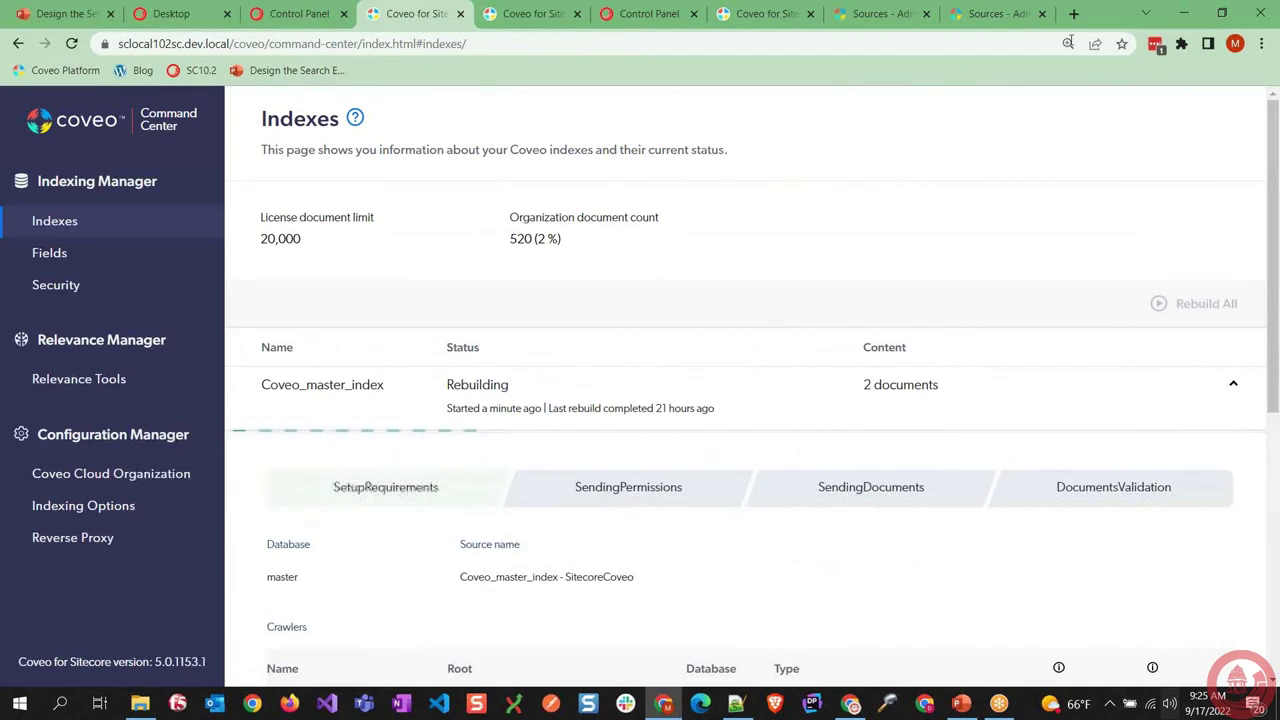
click(994, 14)
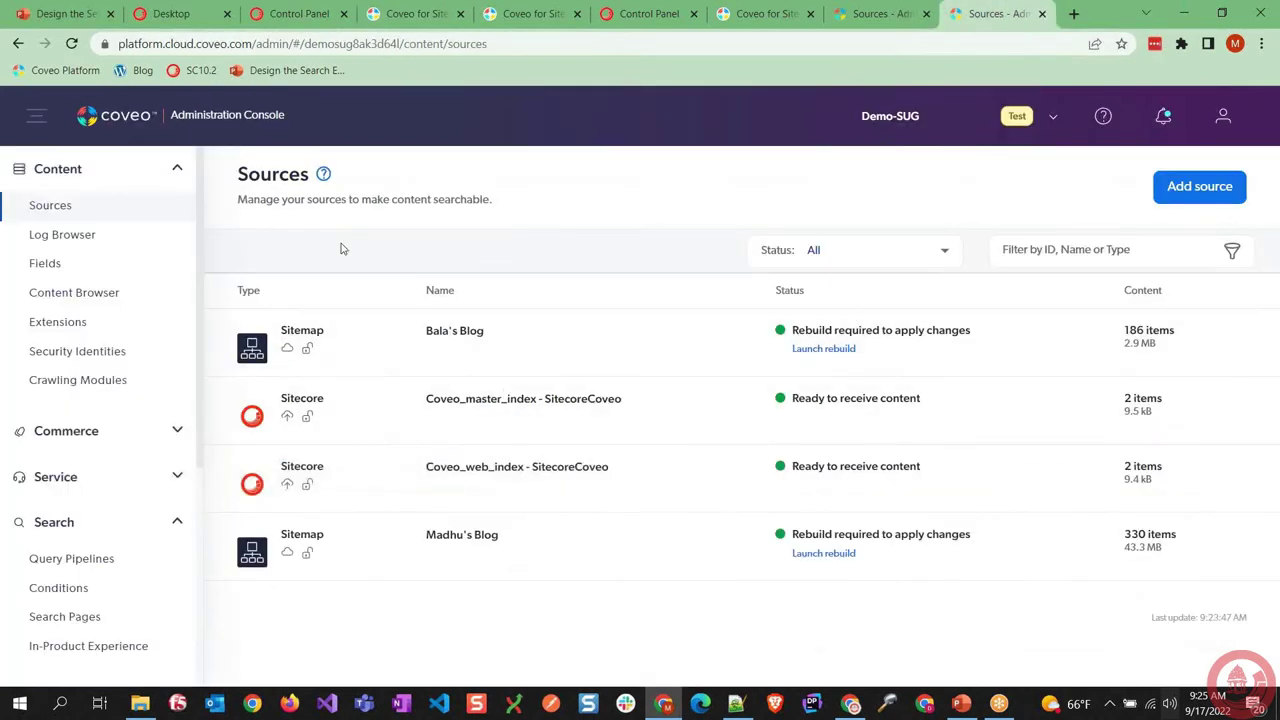
click(383, 17)
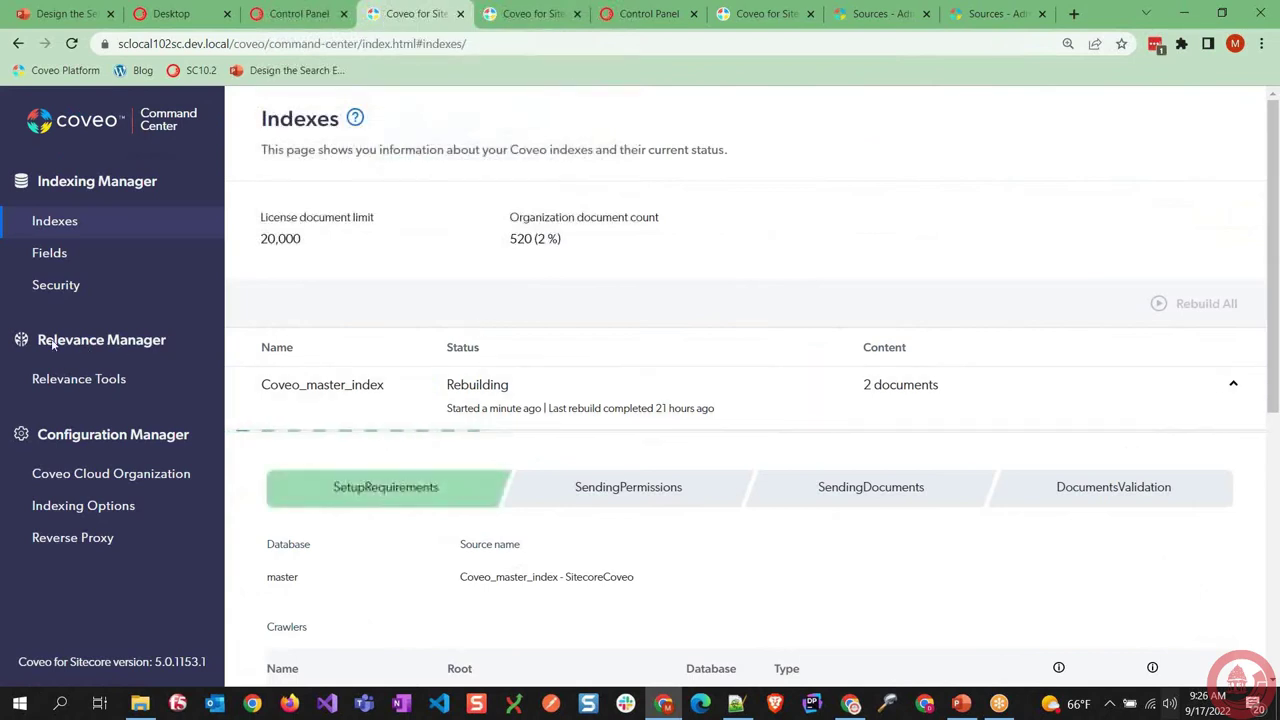
click(52, 254)
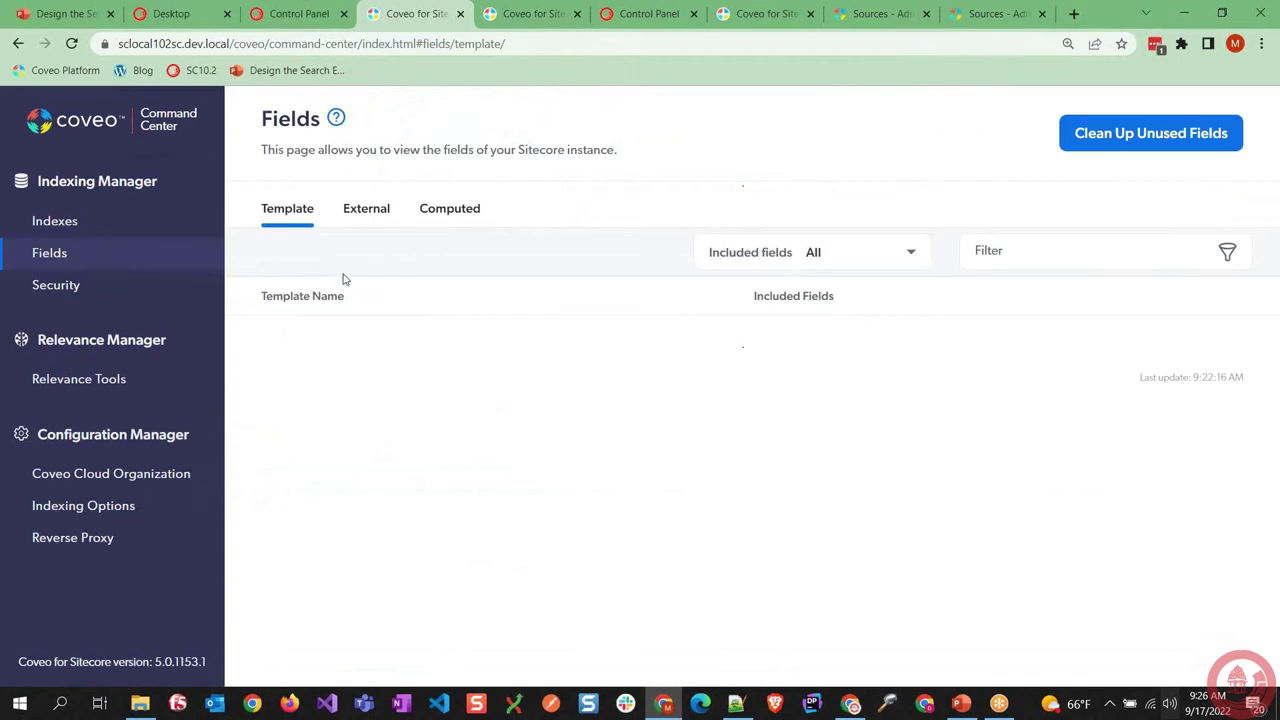
- Show the External fields, then the Computed fields such as alltemplates mapped to both indexes
click(366, 212)
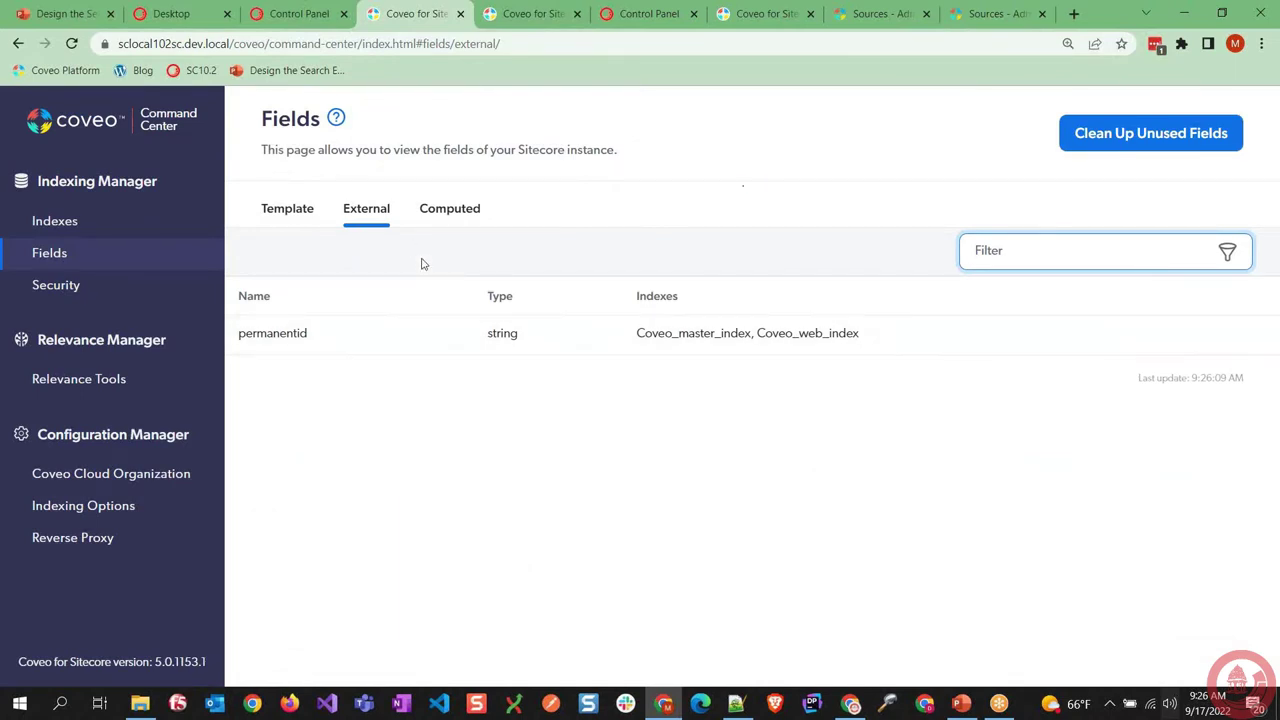
click(450, 213)
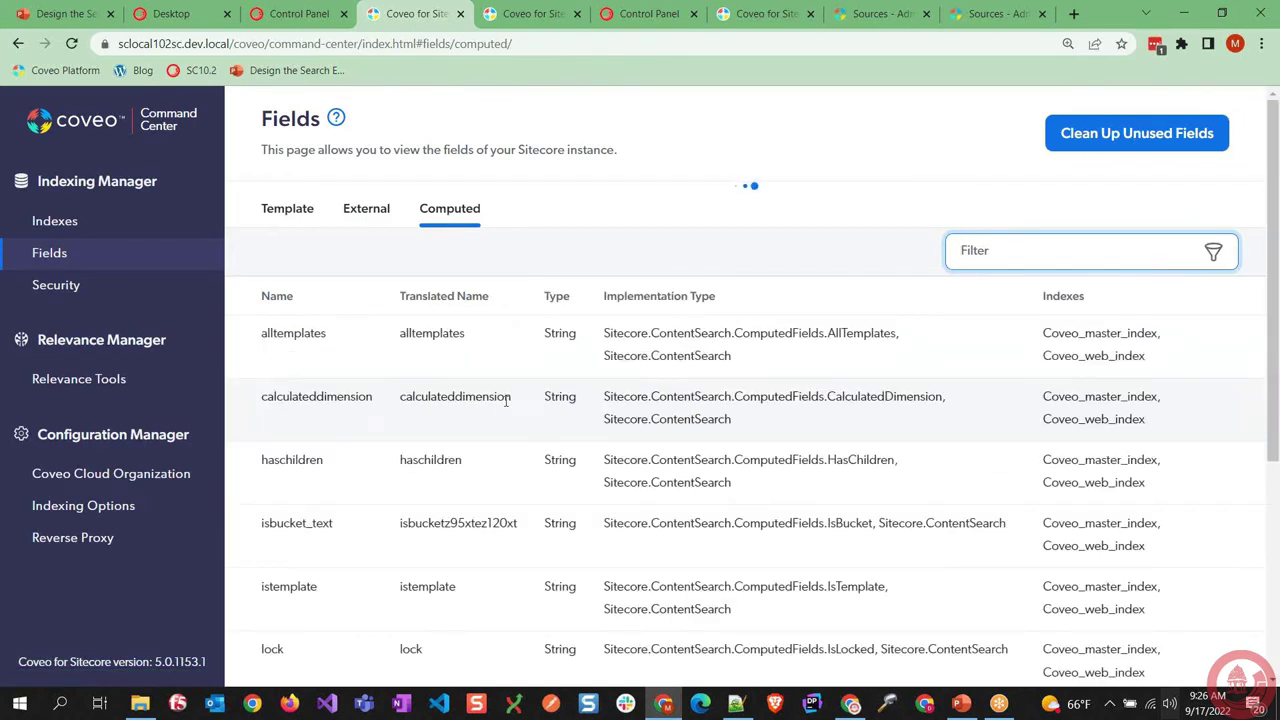
scroll(685, 395, down, 2)
scroll(675, 406, down, 2)
scroll(690, 440, up, 4)
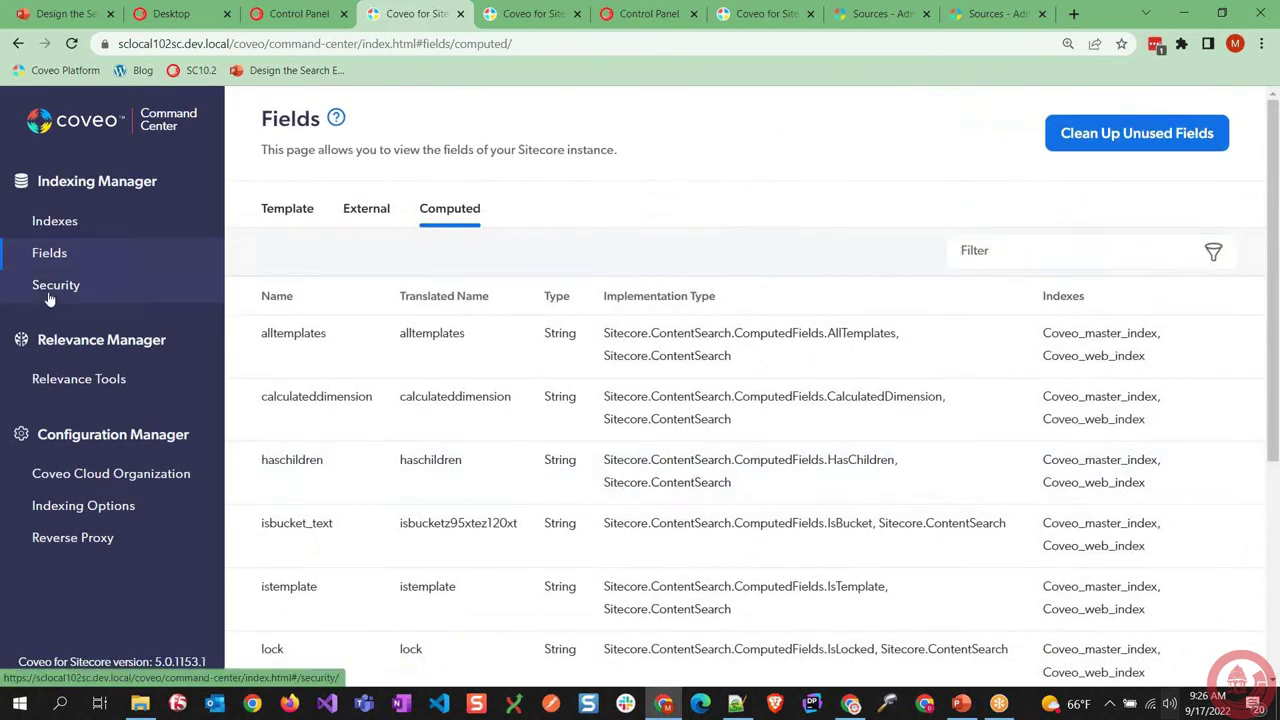
- Review the Security page's Sitecore credentials, index permissions and identity options, then open Relevance Tools
click(49, 290)
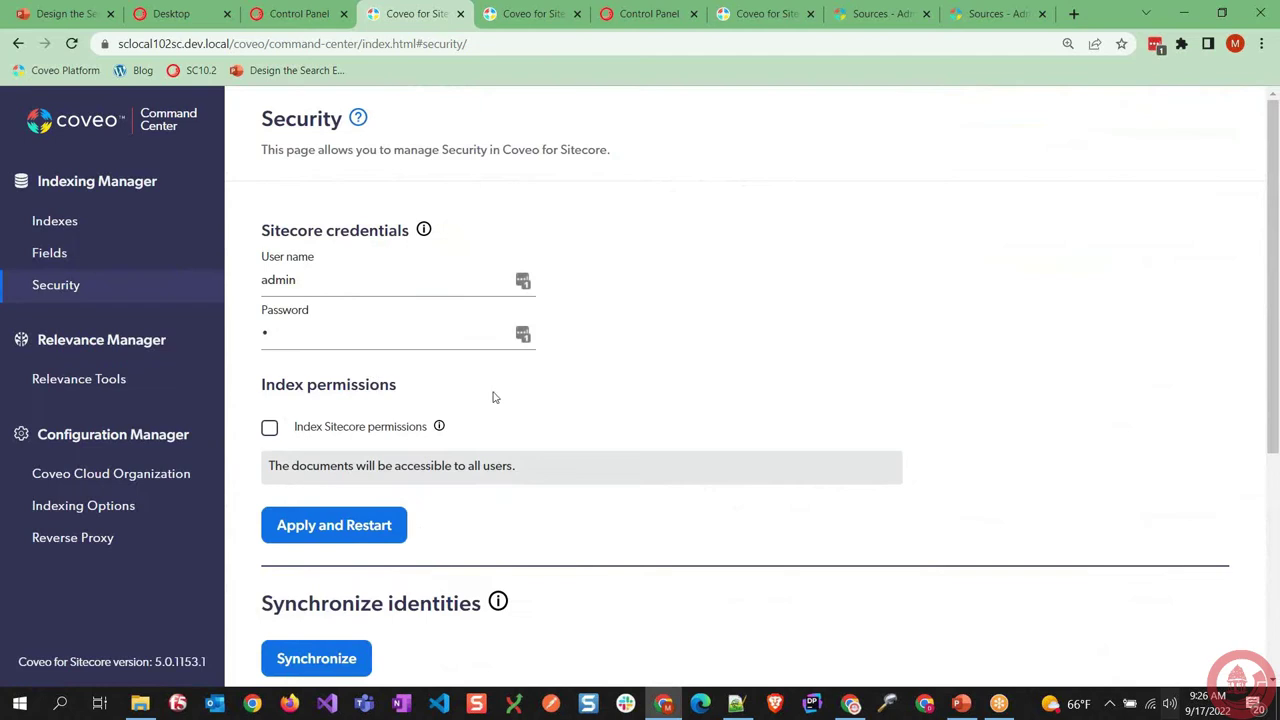
scroll(471, 380, down, 1)
scroll(471, 380, down, 1)
scroll(457, 317, up, 1)
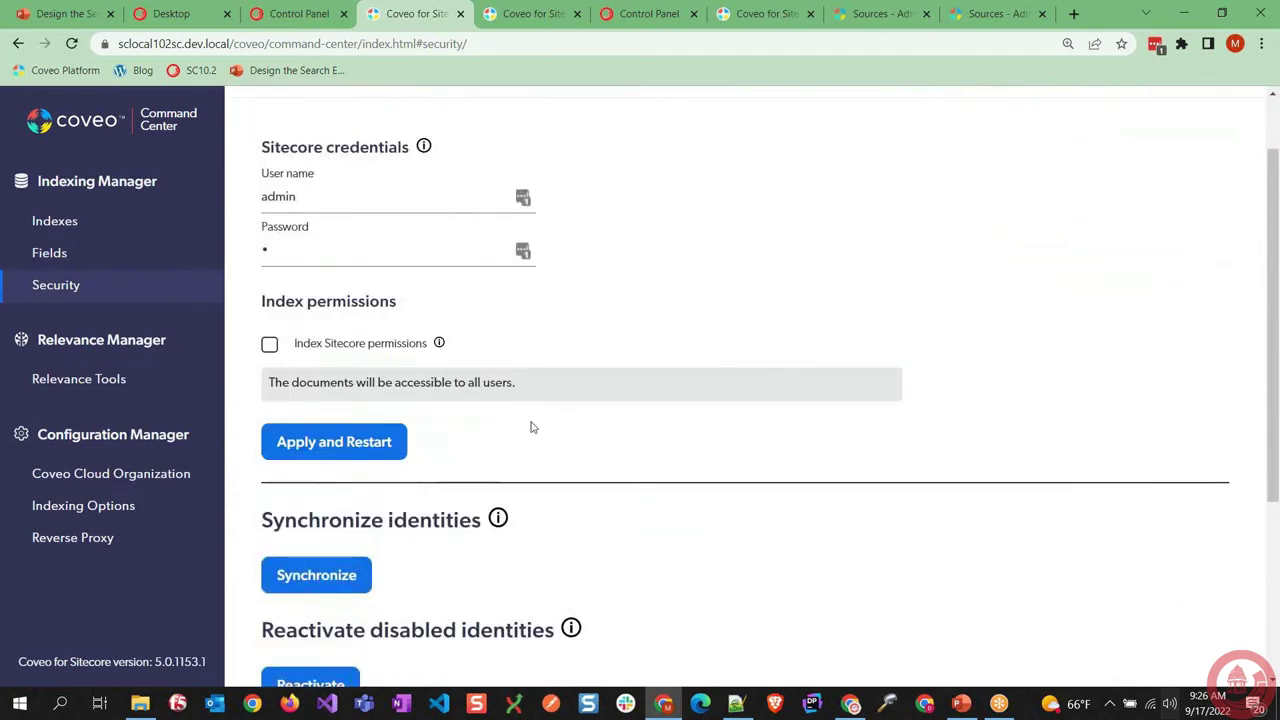
scroll(505, 427, down, 1)
scroll(487, 405, down, 2)
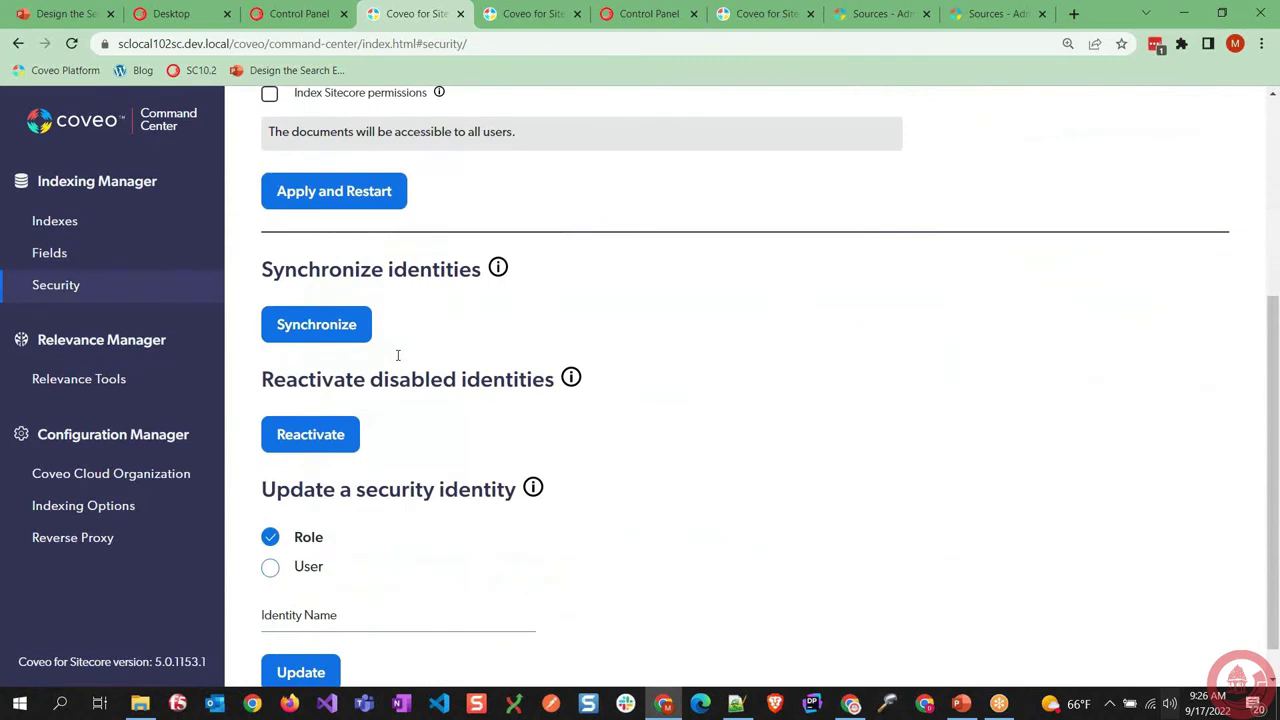
scroll(397, 355, down, 1)
scroll(417, 392, up, 4)
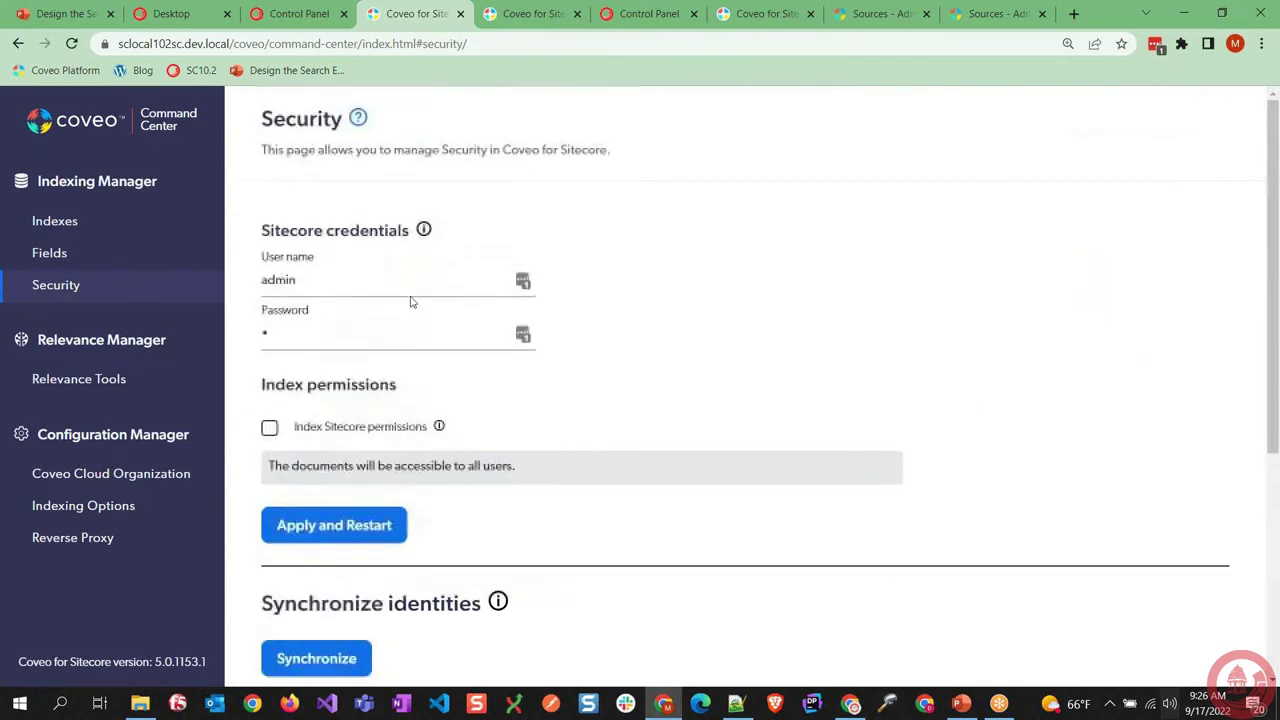
click(90, 379)
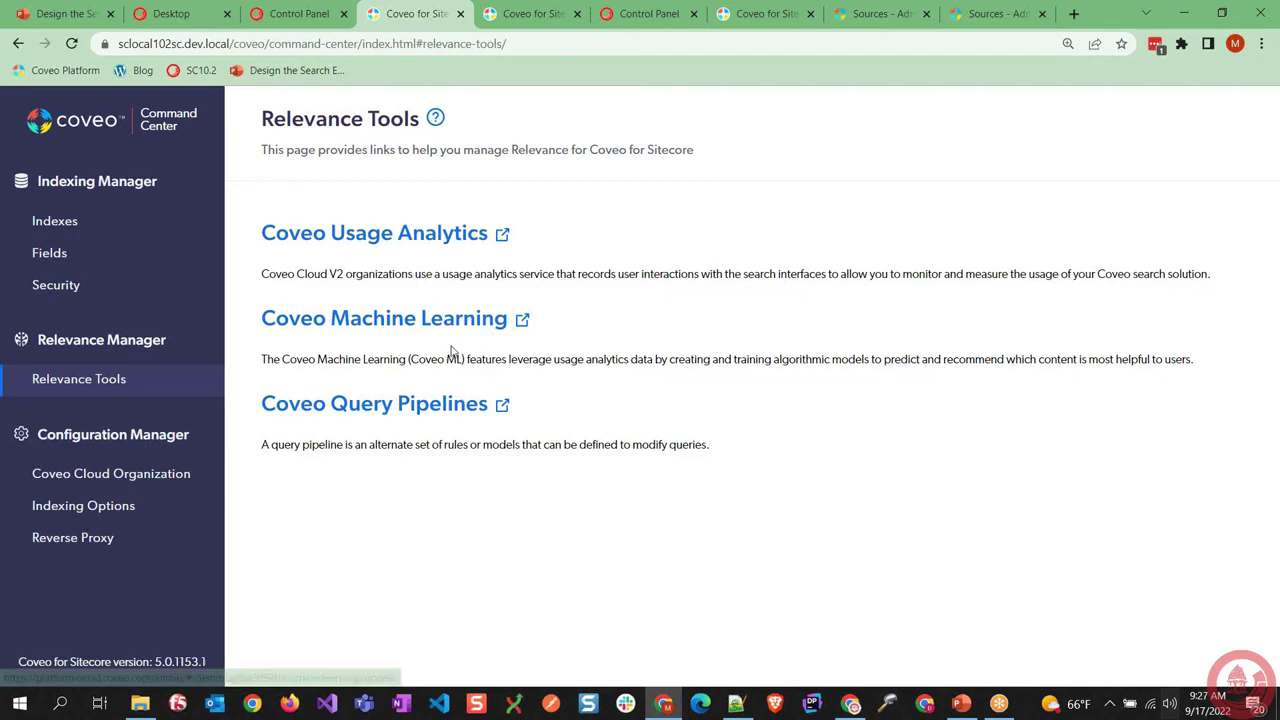
- Open Indexing Options under Coveo Cloud Organization, showing rendered-HTML indexing and farm name SitecoreCoveo
click(152, 482)
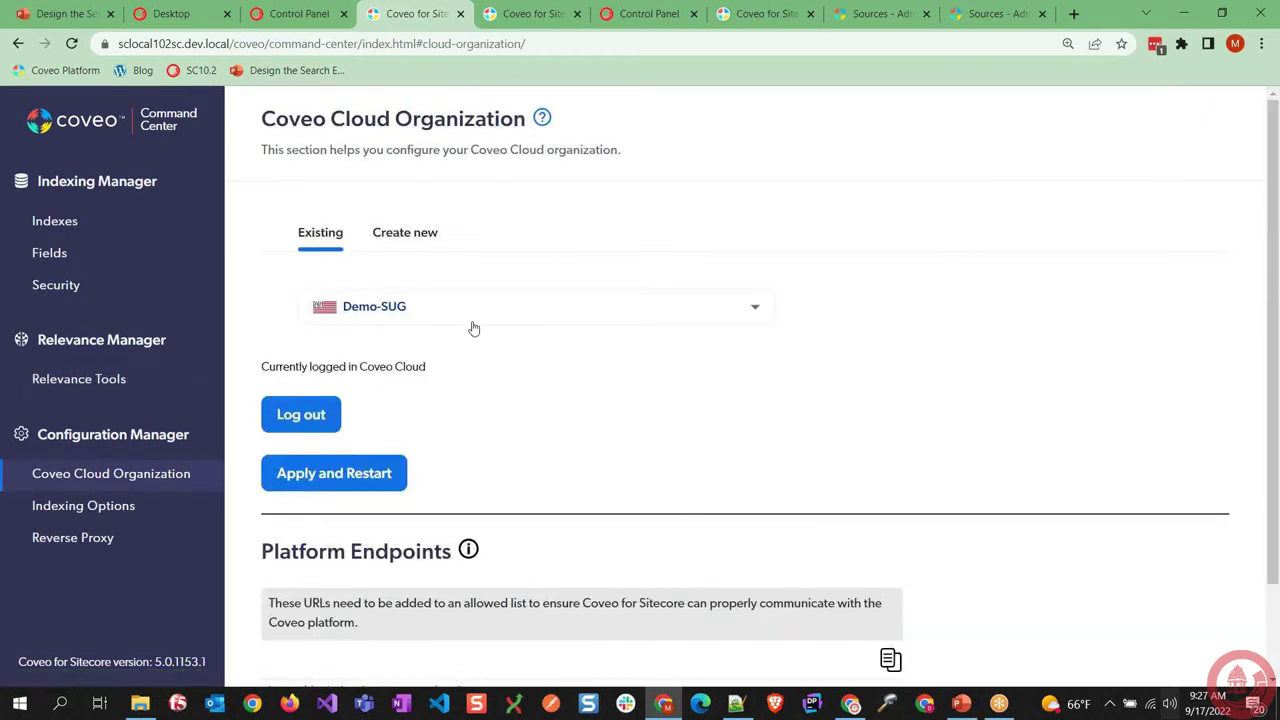
scroll(445, 500, down, 1)
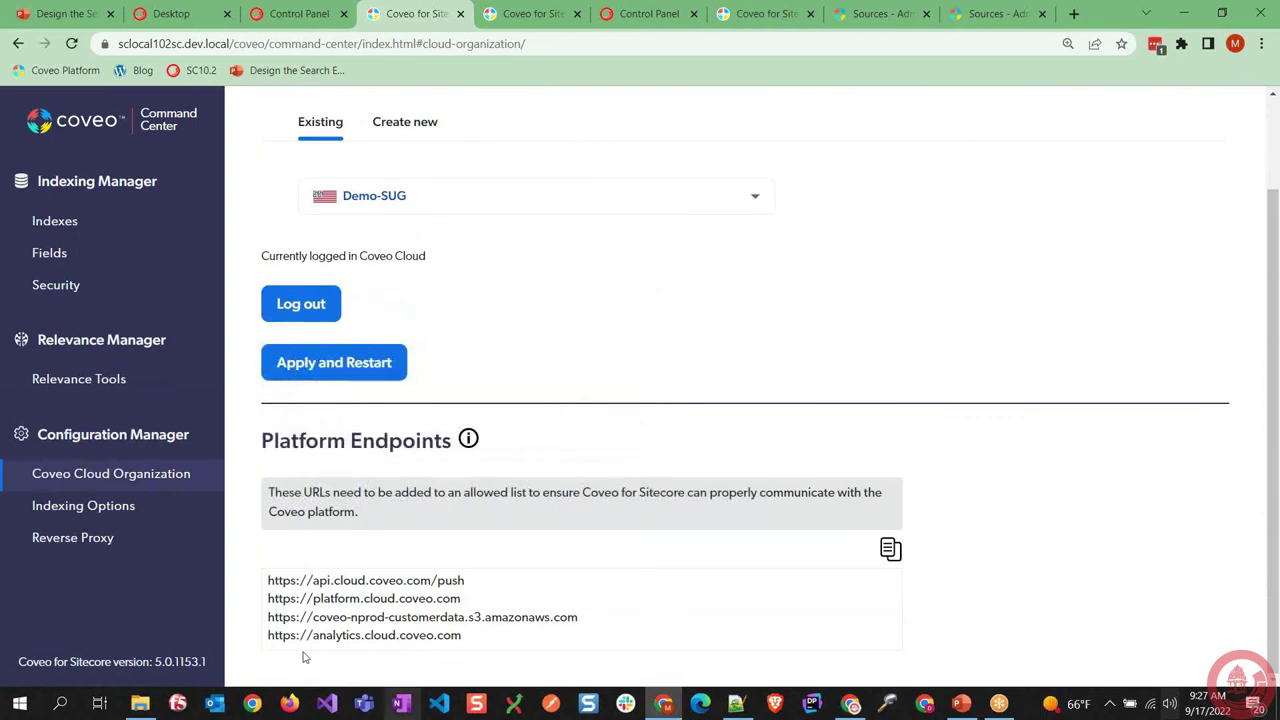
click(107, 509)
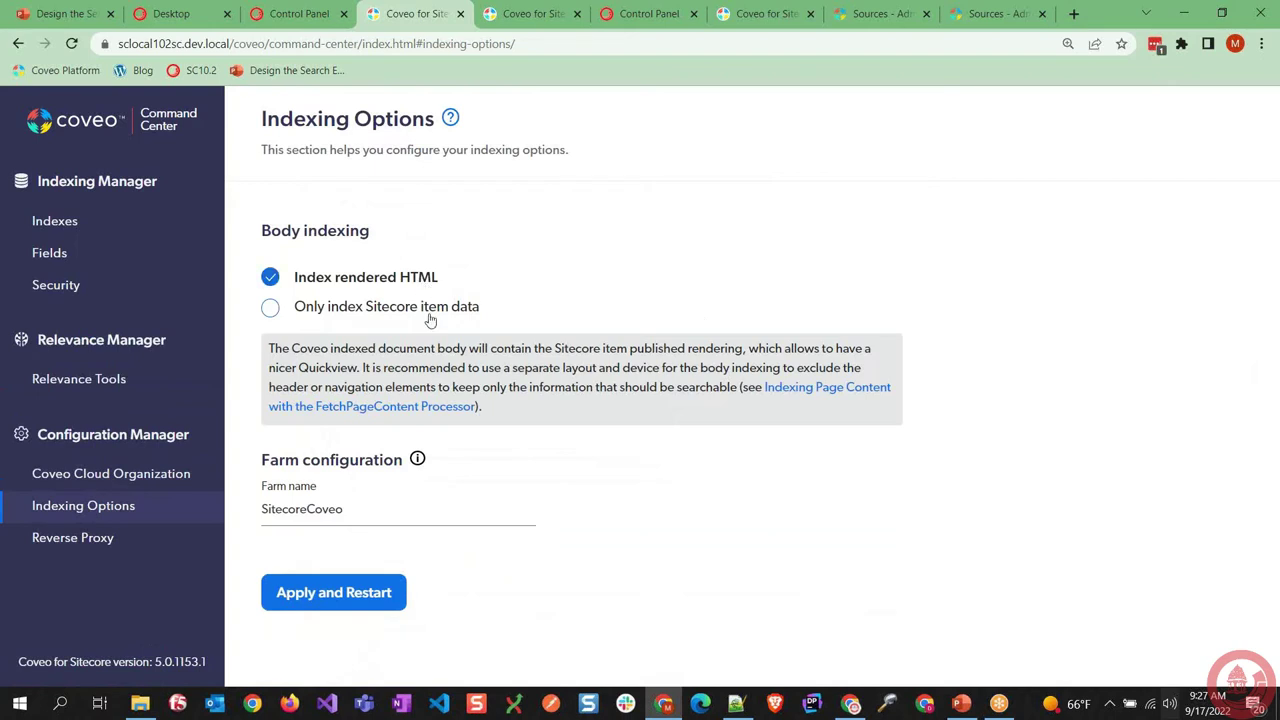
- Verify the farm name reads SitecoreCoveo, then return to the Indexes page with both indexes rebuilding
click(302, 512)
double_click(302, 512)
click(420, 563)
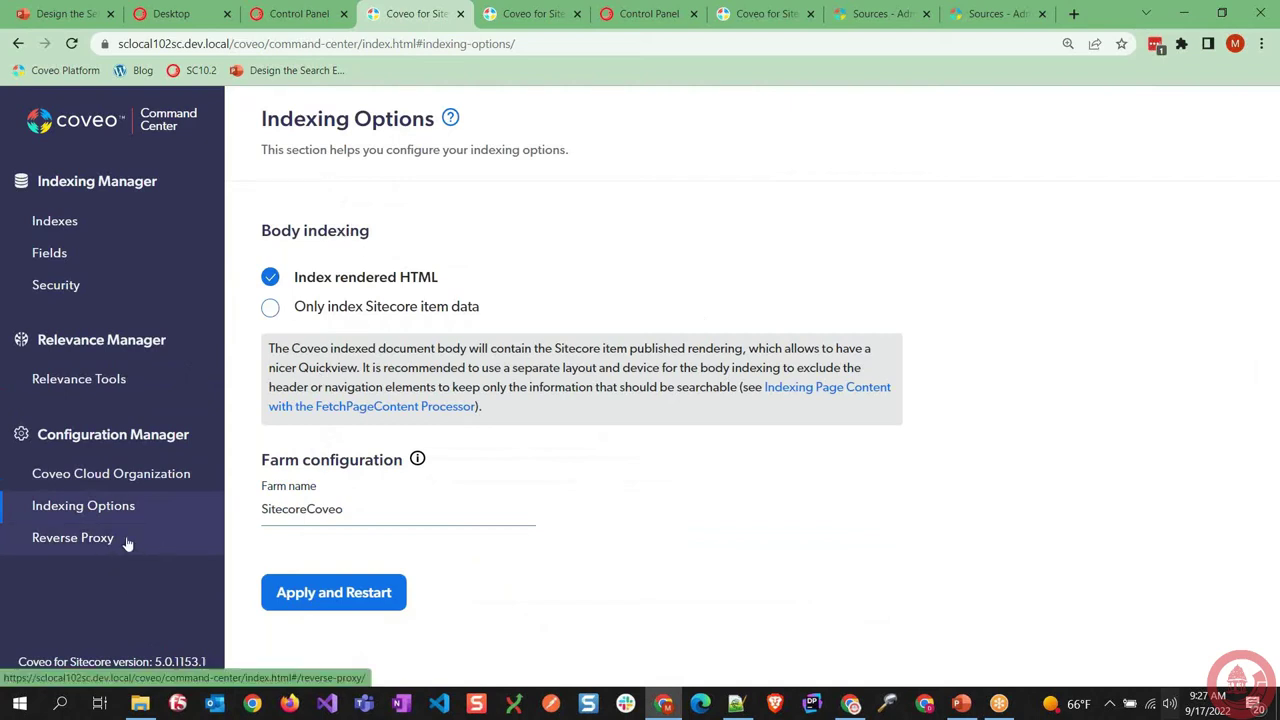
click(67, 229)
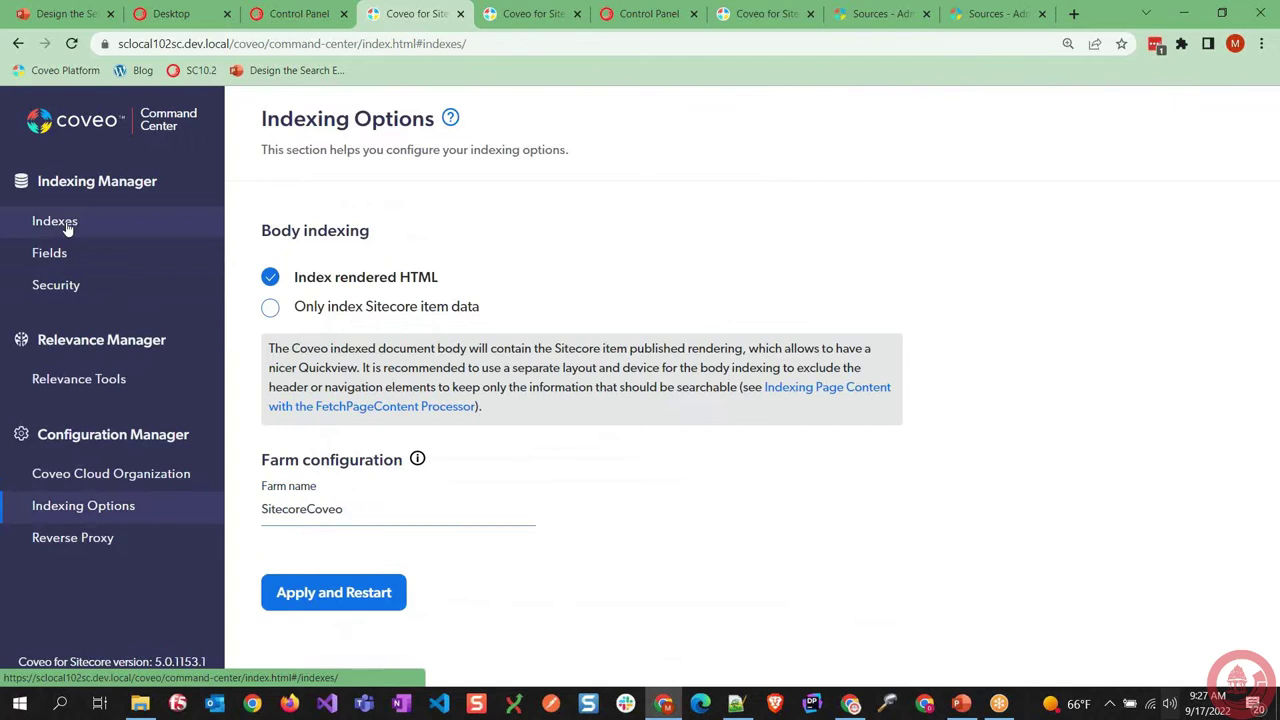
- Browse to App_Config\Include\Coveo in File Explorer and bring up the CloudPlatformClient config in Notepad++
click(139, 706)
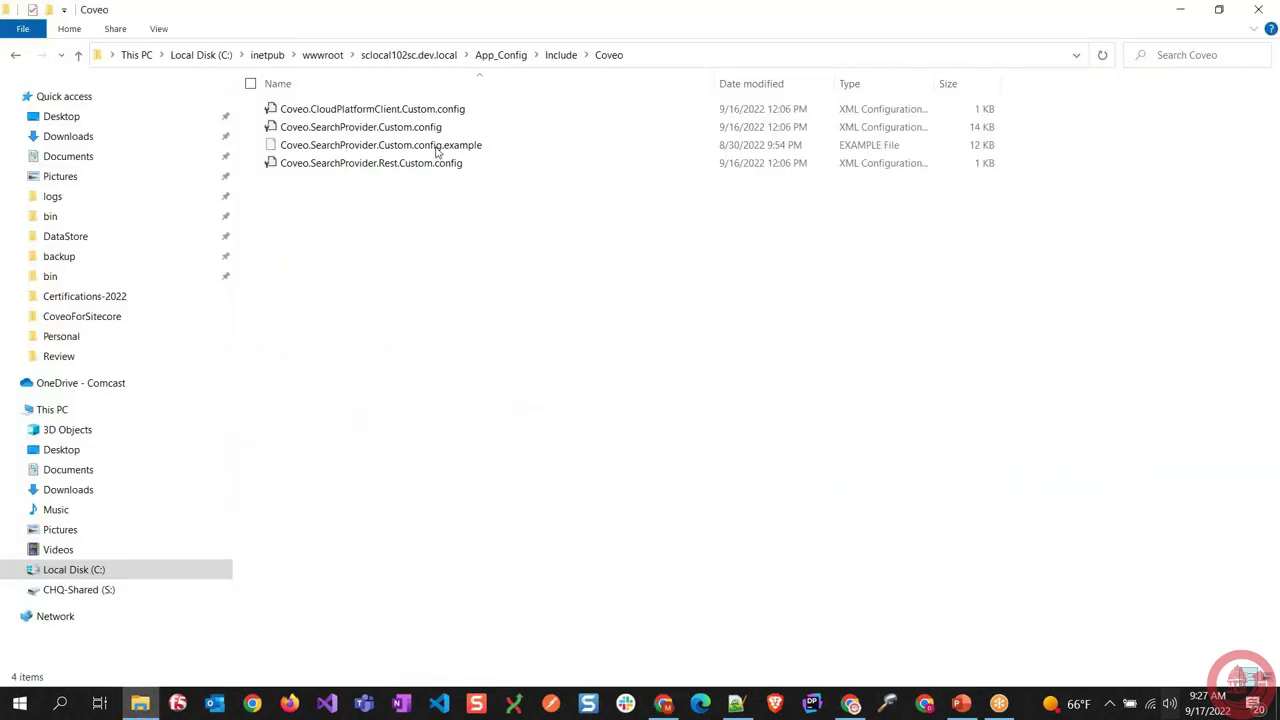
click(561, 56)
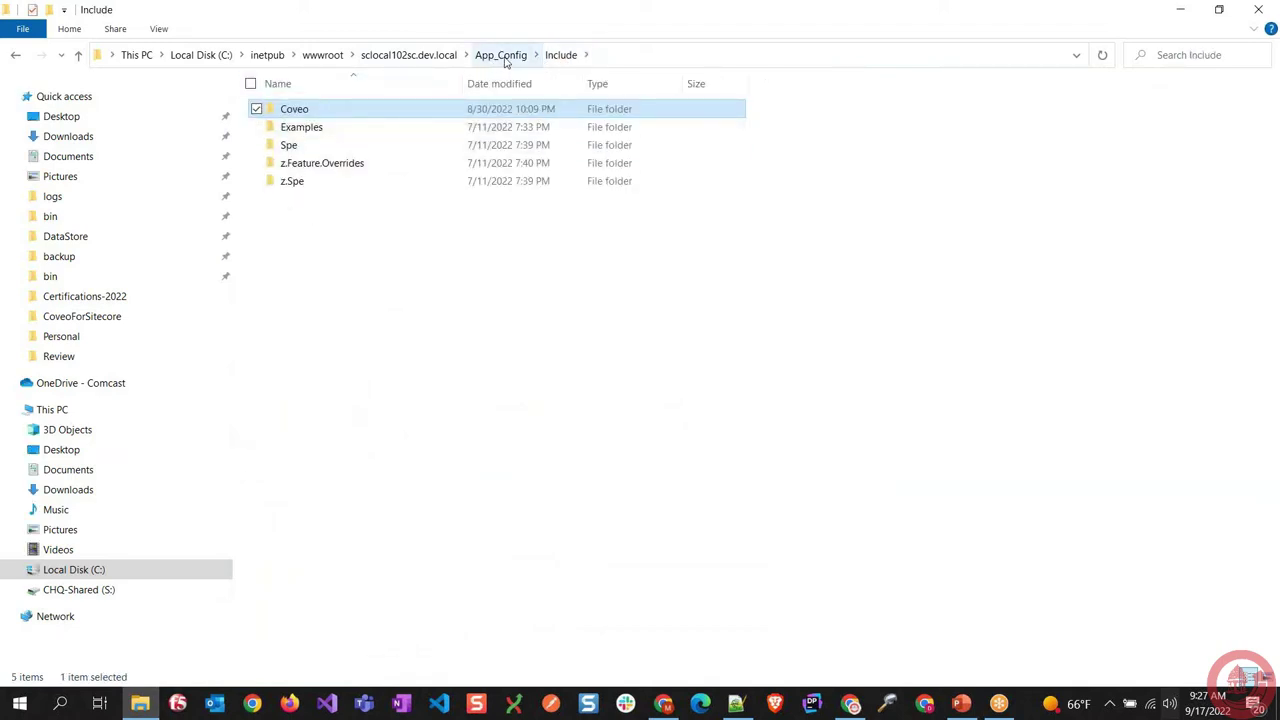
double_click(296, 112)
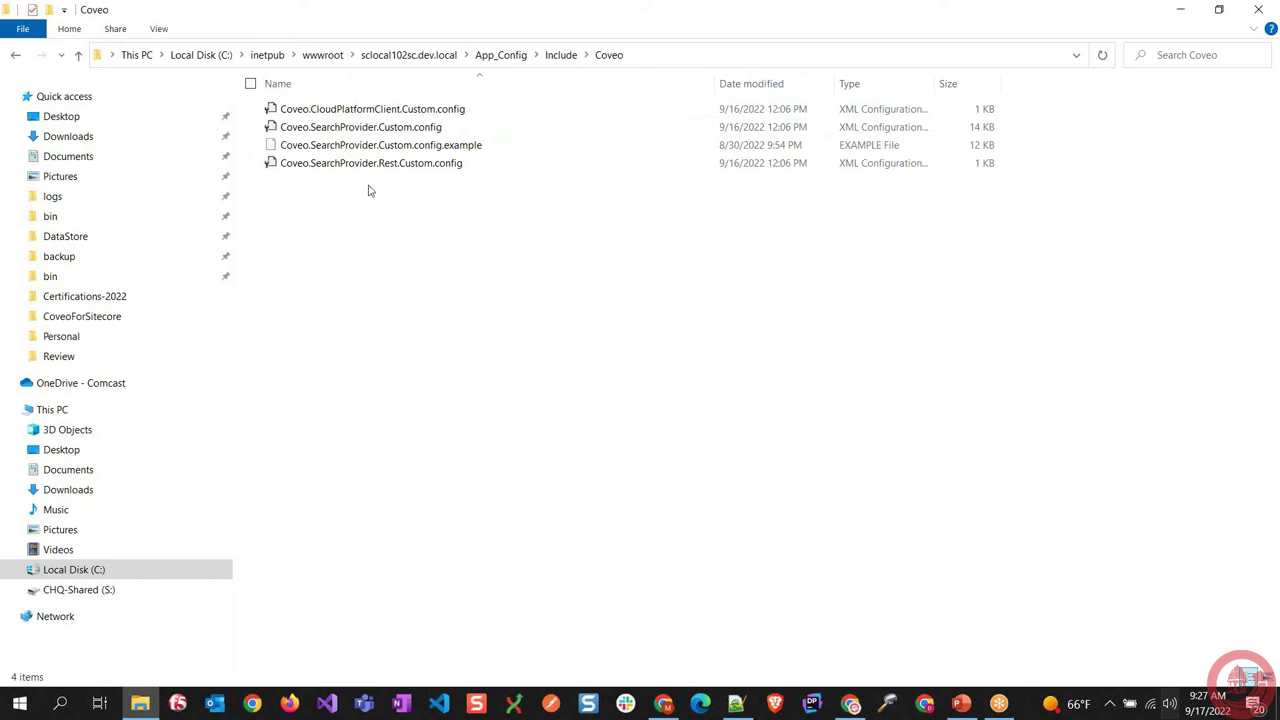
click(736, 705)
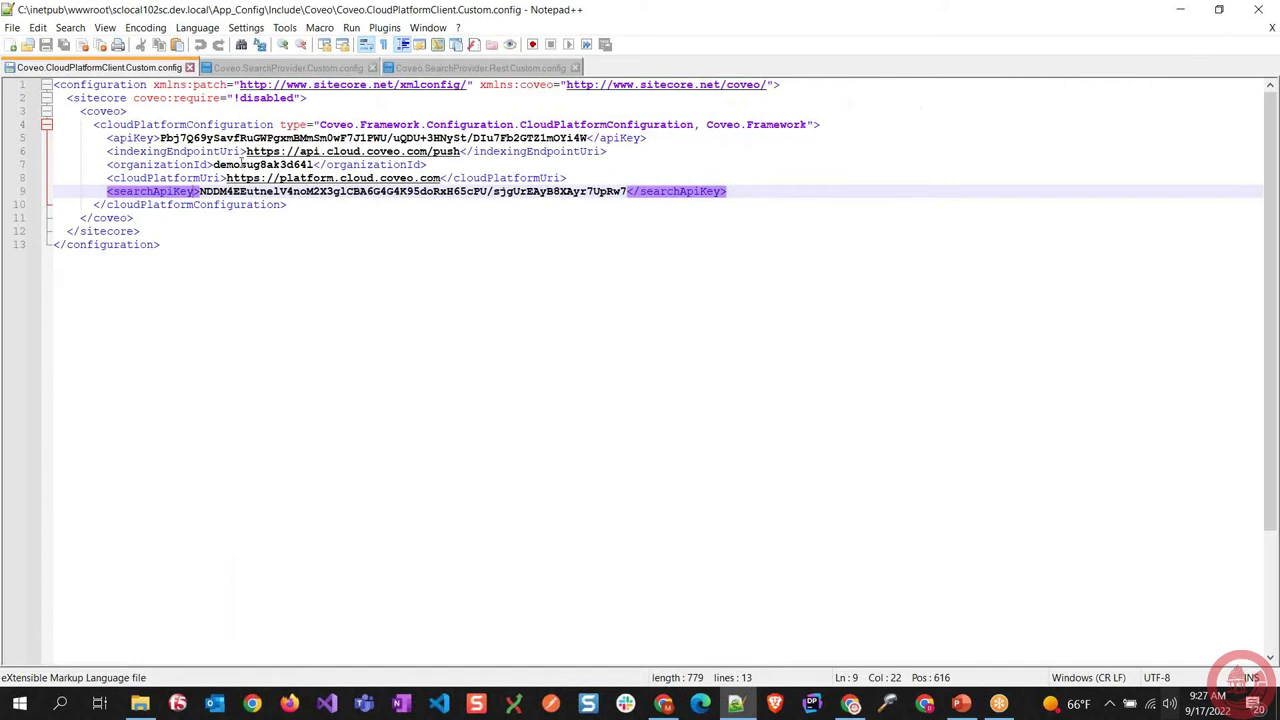
- Review the organization ID, API key and search API key values in Coveo.CloudPlatformClient.Custom.config
double_click(241, 164)
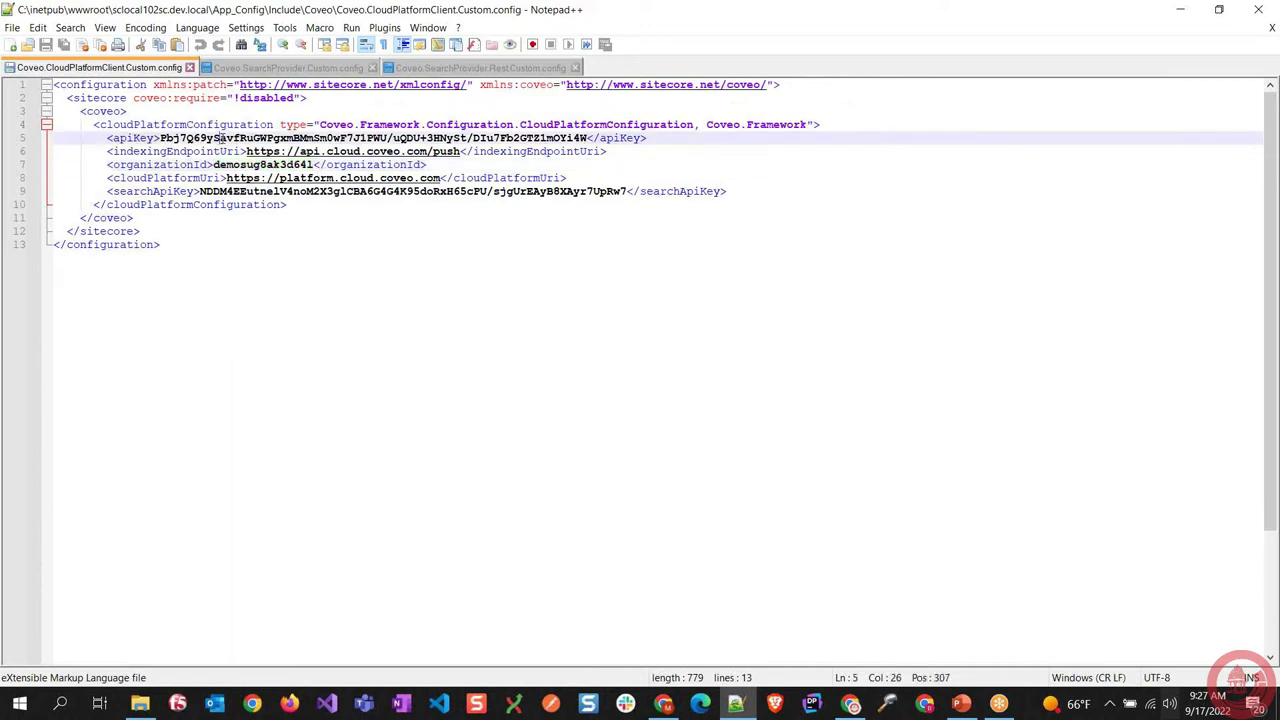
double_click(193, 137)
drag(220, 191, 480, 191)
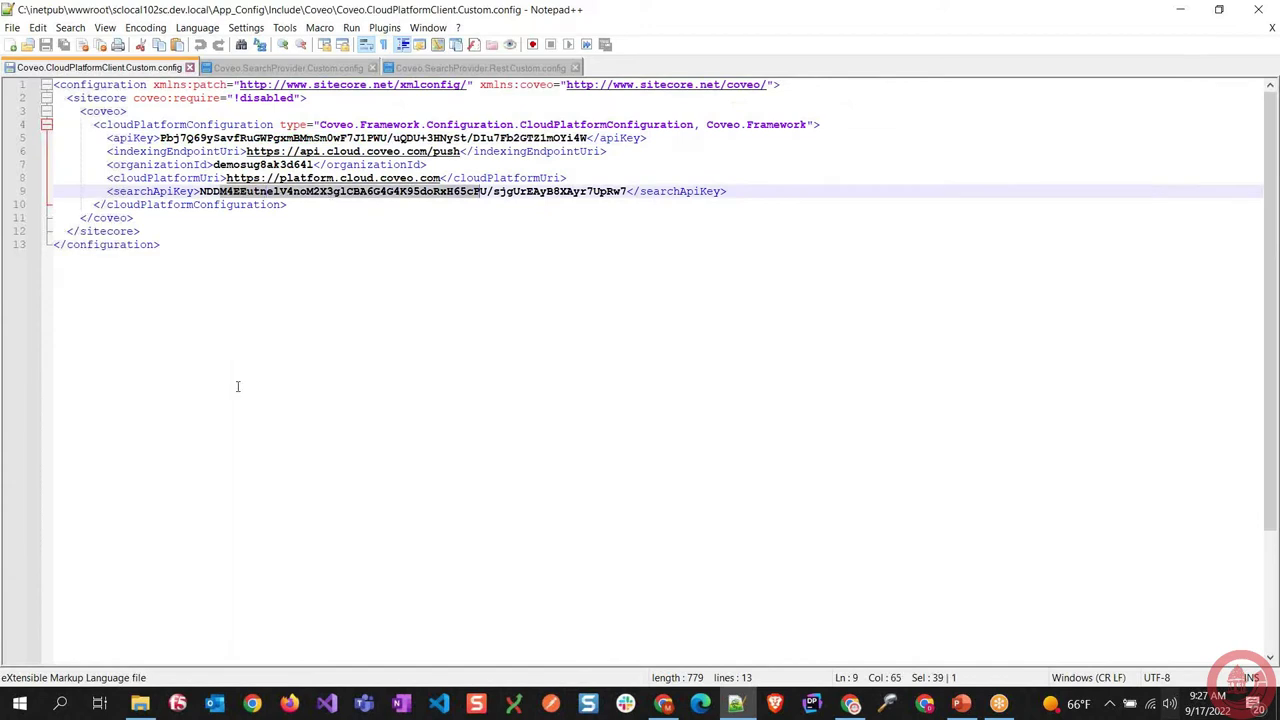
click(663, 703)
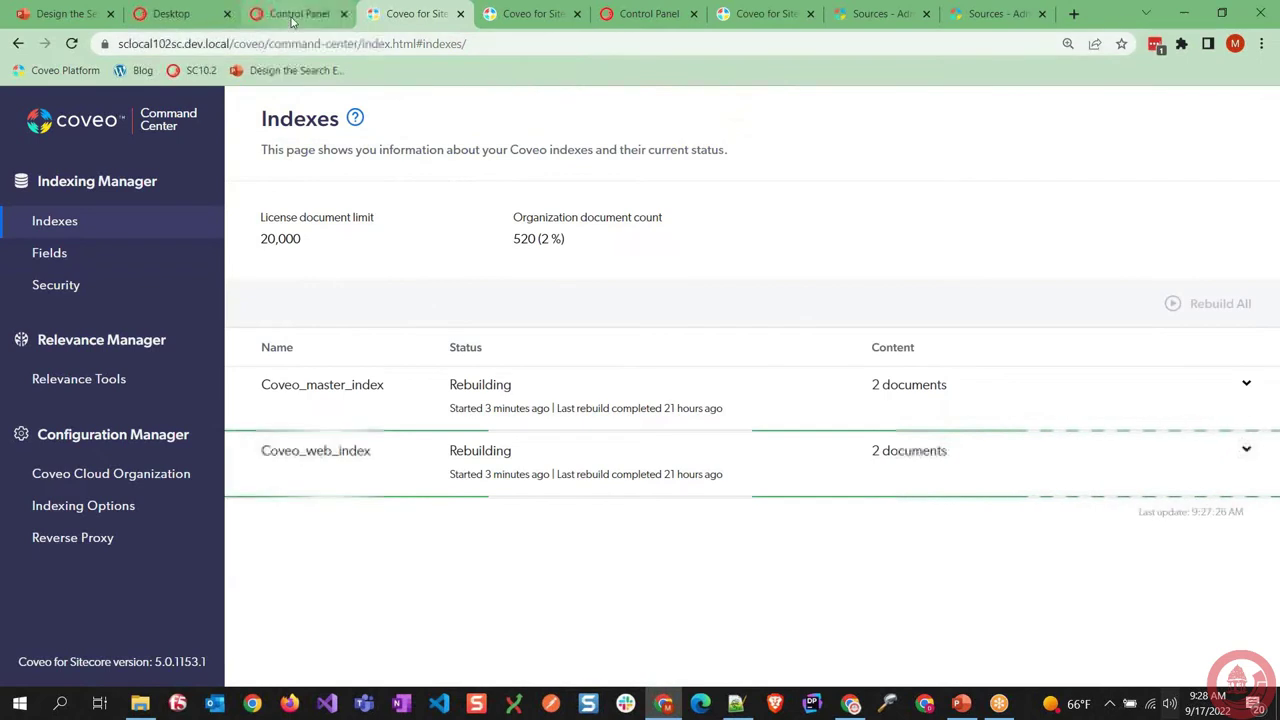
- Open the Coveo diagnostic page from the Control Panel and request the diagnostic package
click(296, 14)
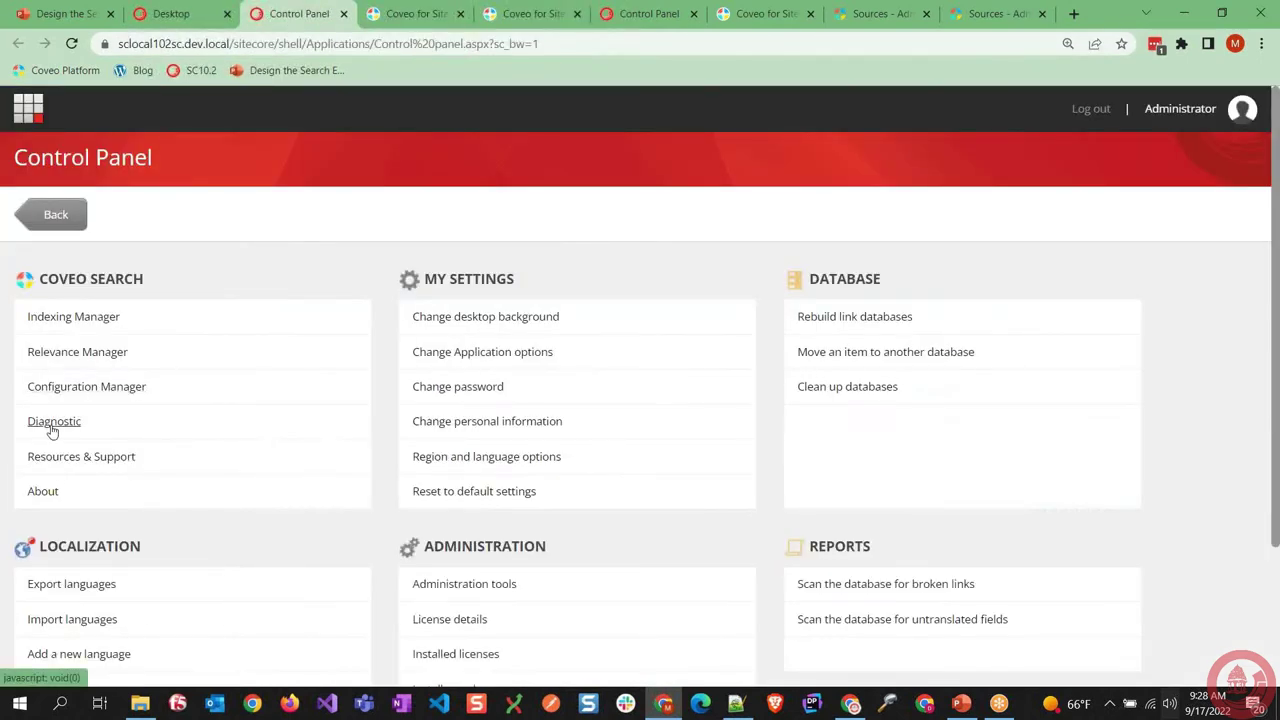
click(52, 422)
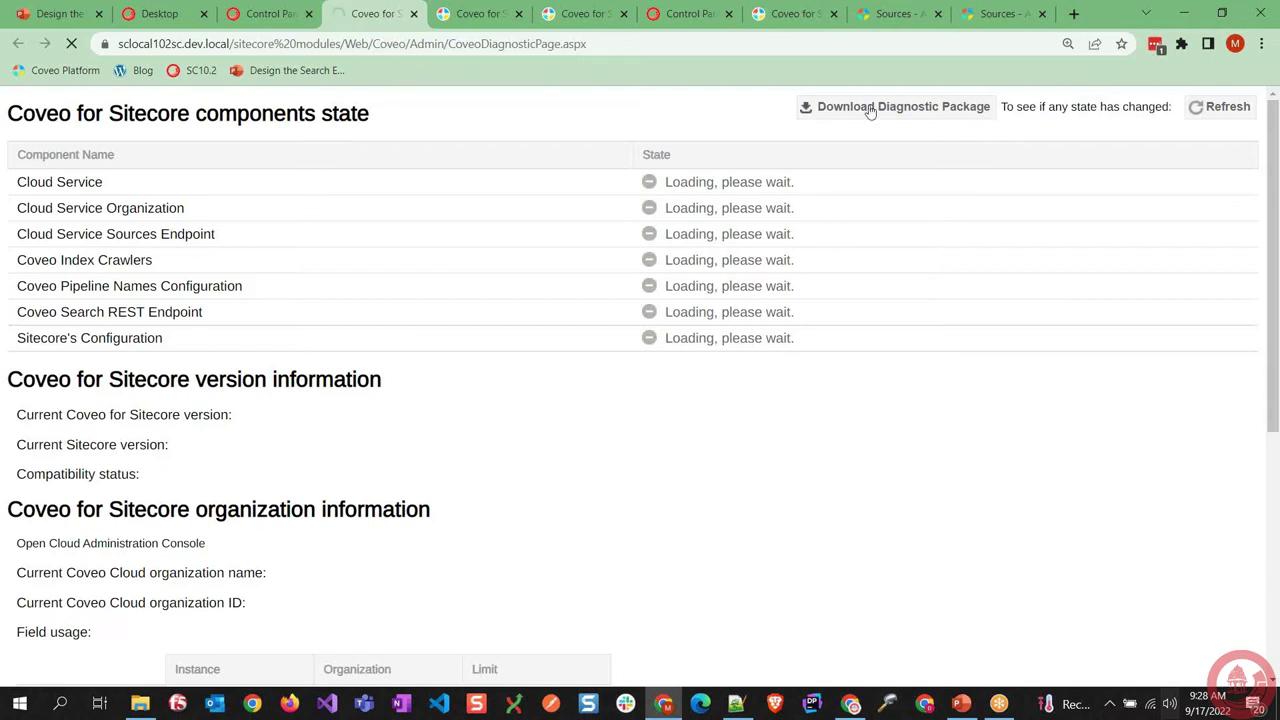
click(924, 112)
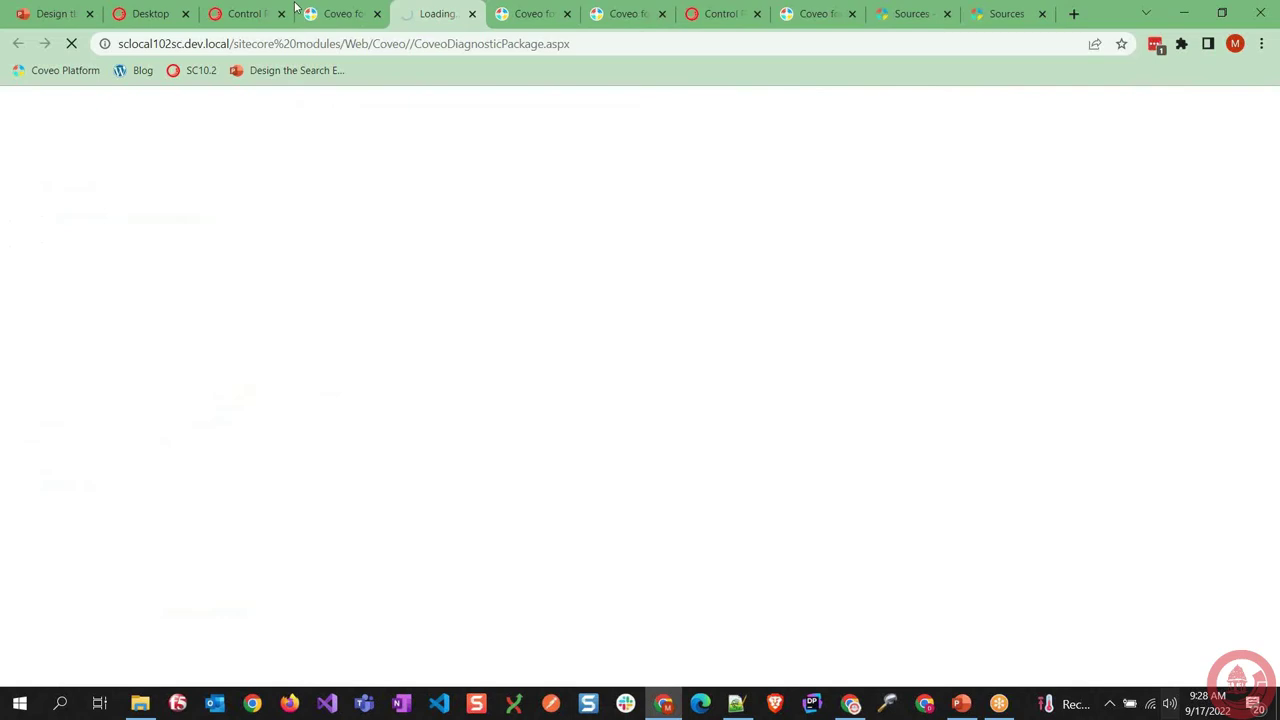
- Check the other browser tabs, then return to review the loading component states
click(360, 14)
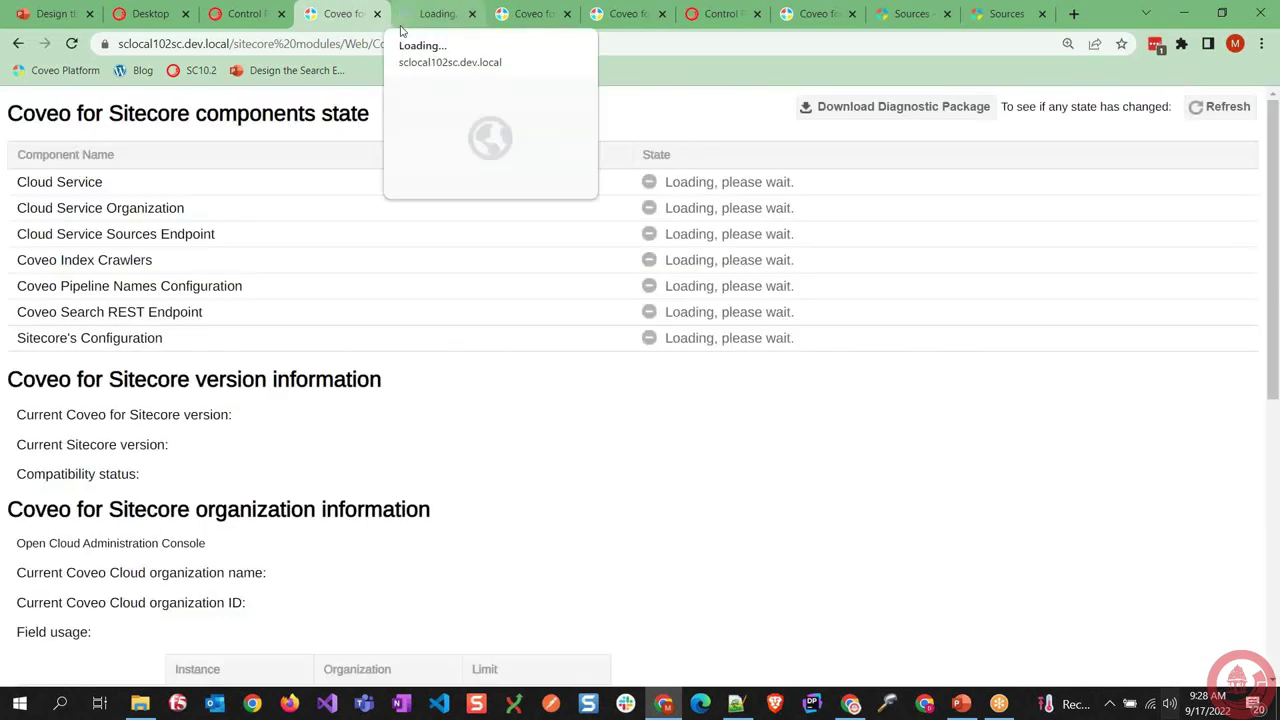
click(432, 14)
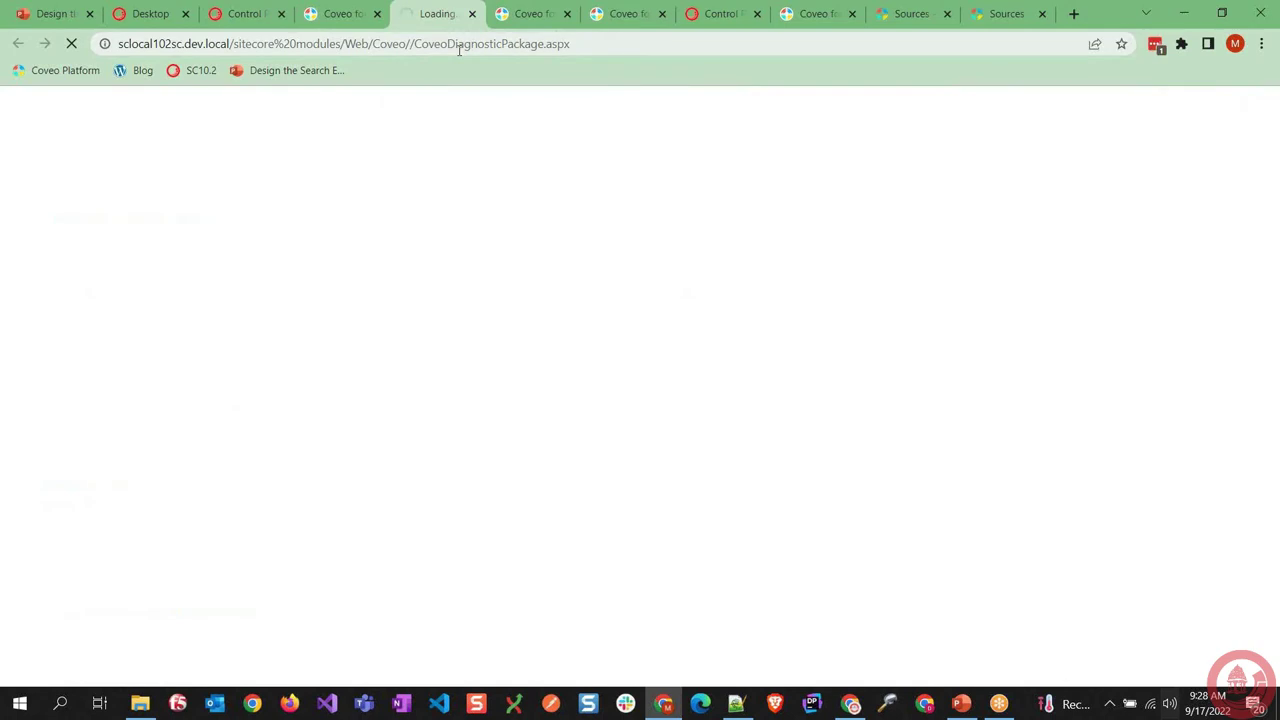
click(343, 16)
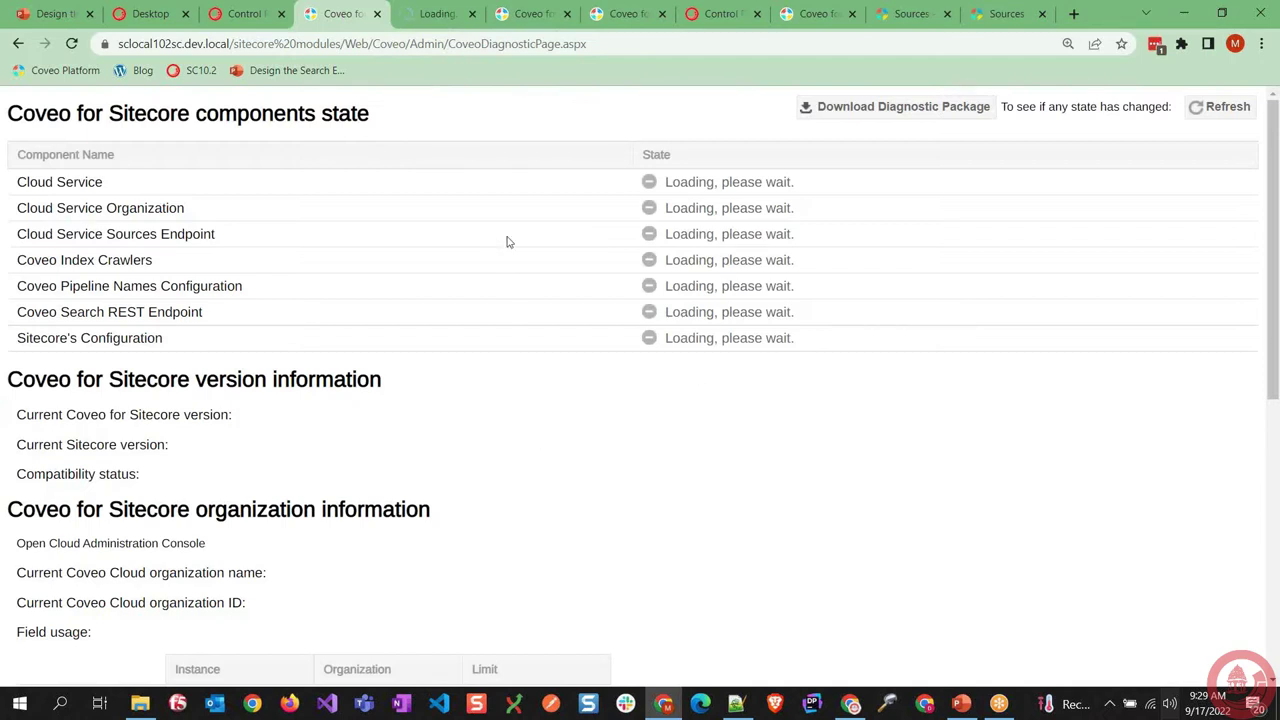
scroll(628, 425, down, 5)
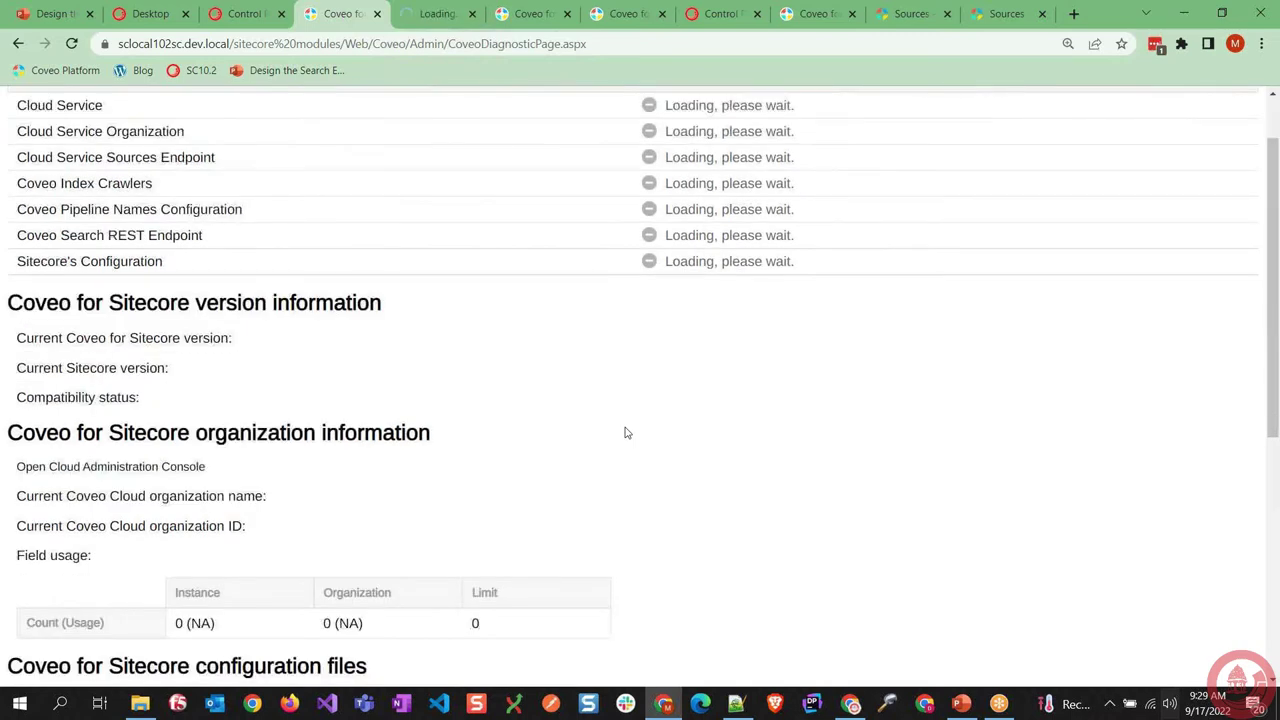
scroll(623, 431, up, 5)
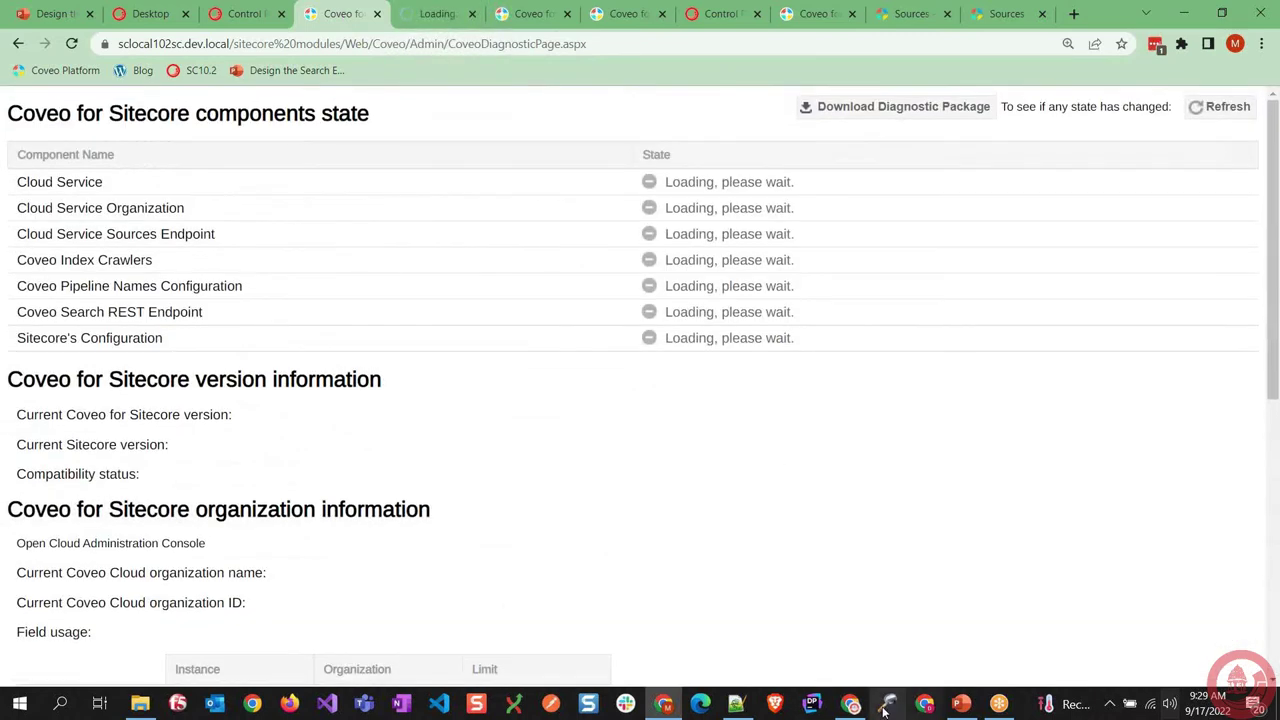
- Compare the SearchProvider custom config with the cloud platform client config in Notepad++
click(735, 704)
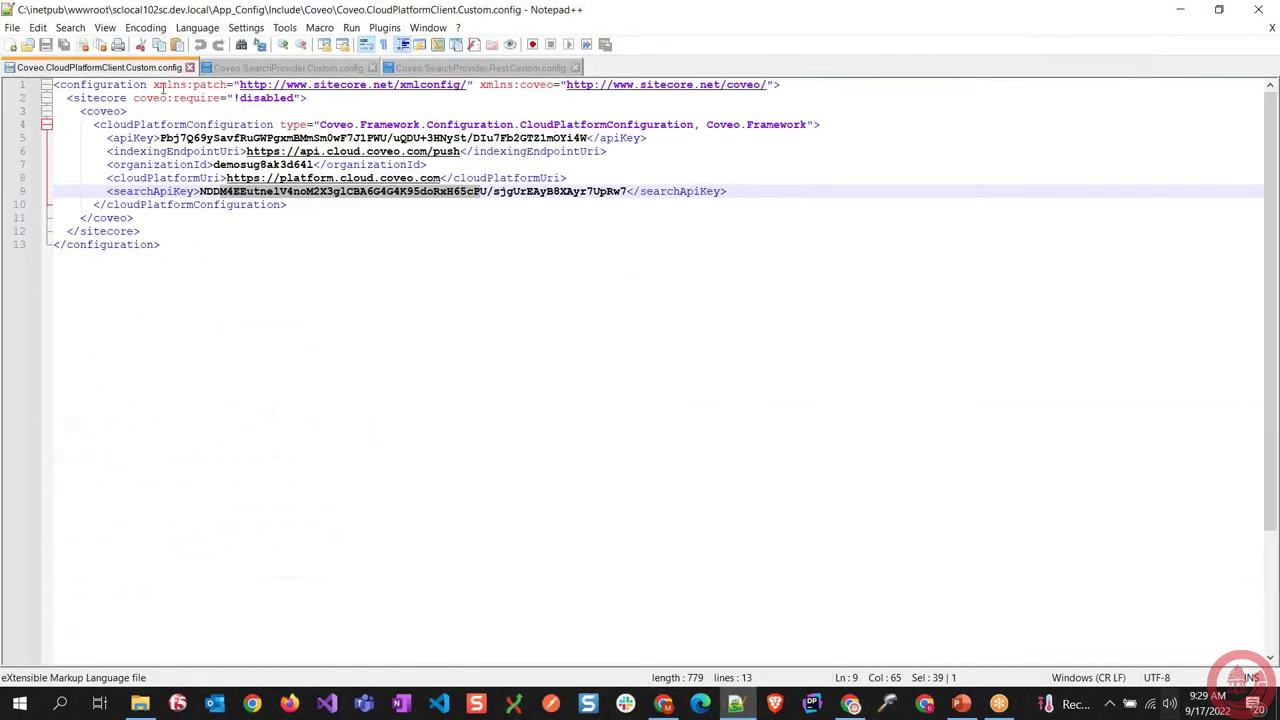
click(256, 68)
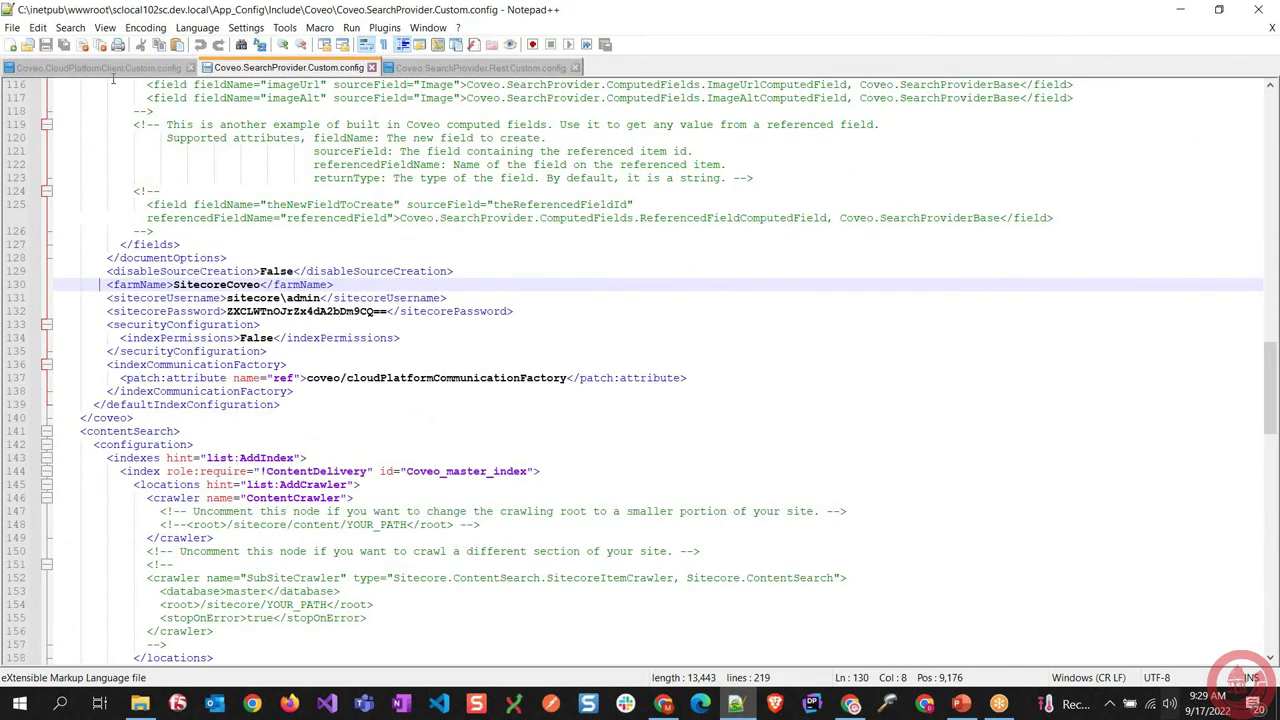
key(ctrl+Tab)
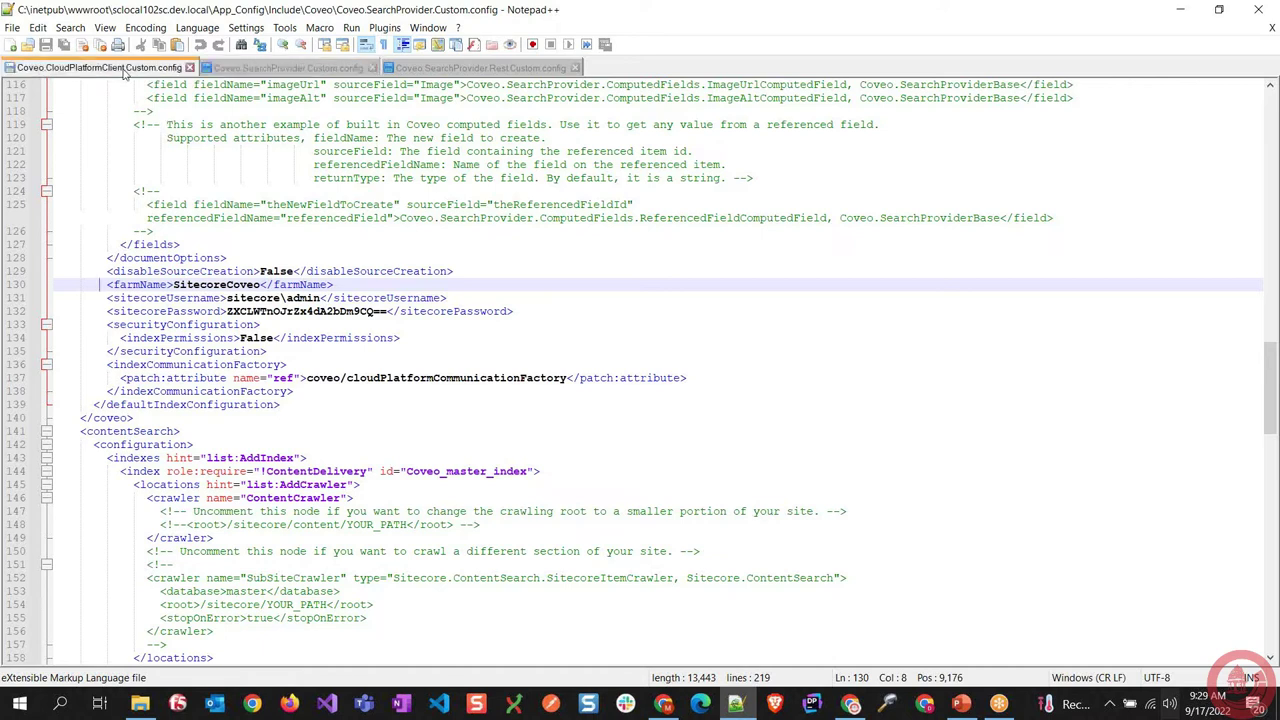
click(289, 68)
click(118, 68)
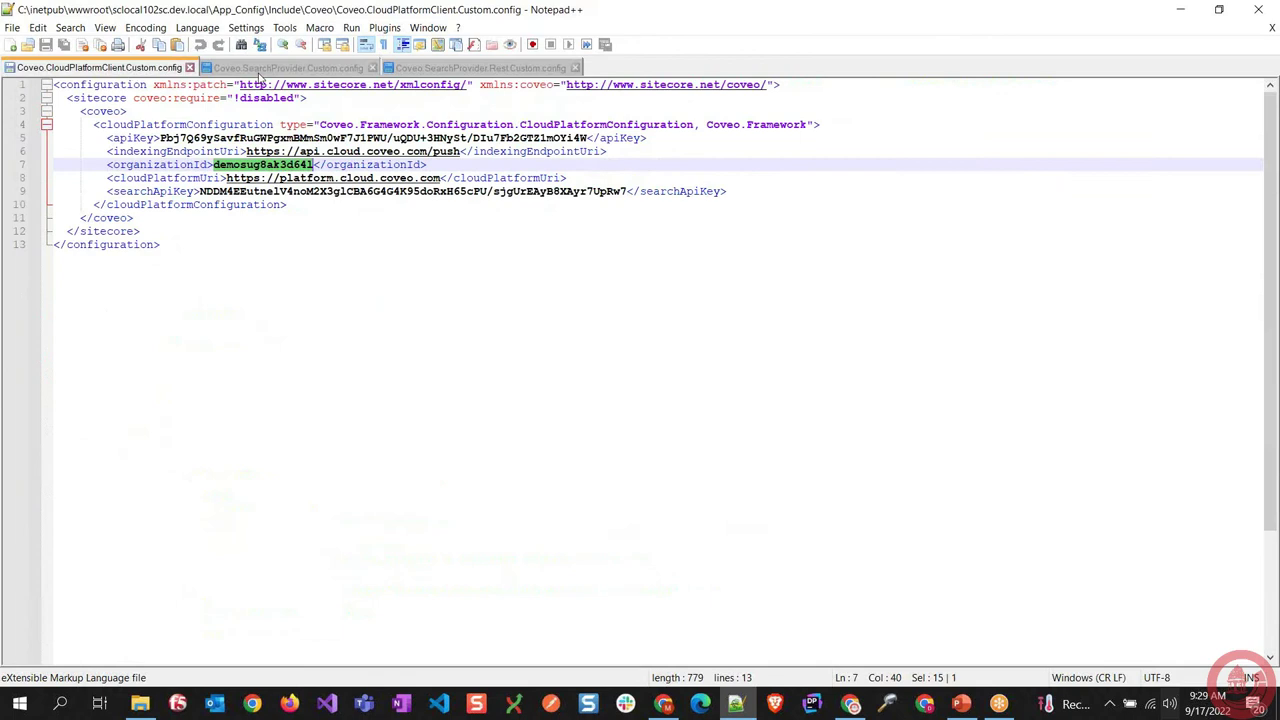
click(289, 68)
- Inspect the SitecoreCoveo farm name, Sitecore username and password values in the SearchProvider config
click(210, 285)
double_click(208, 286)
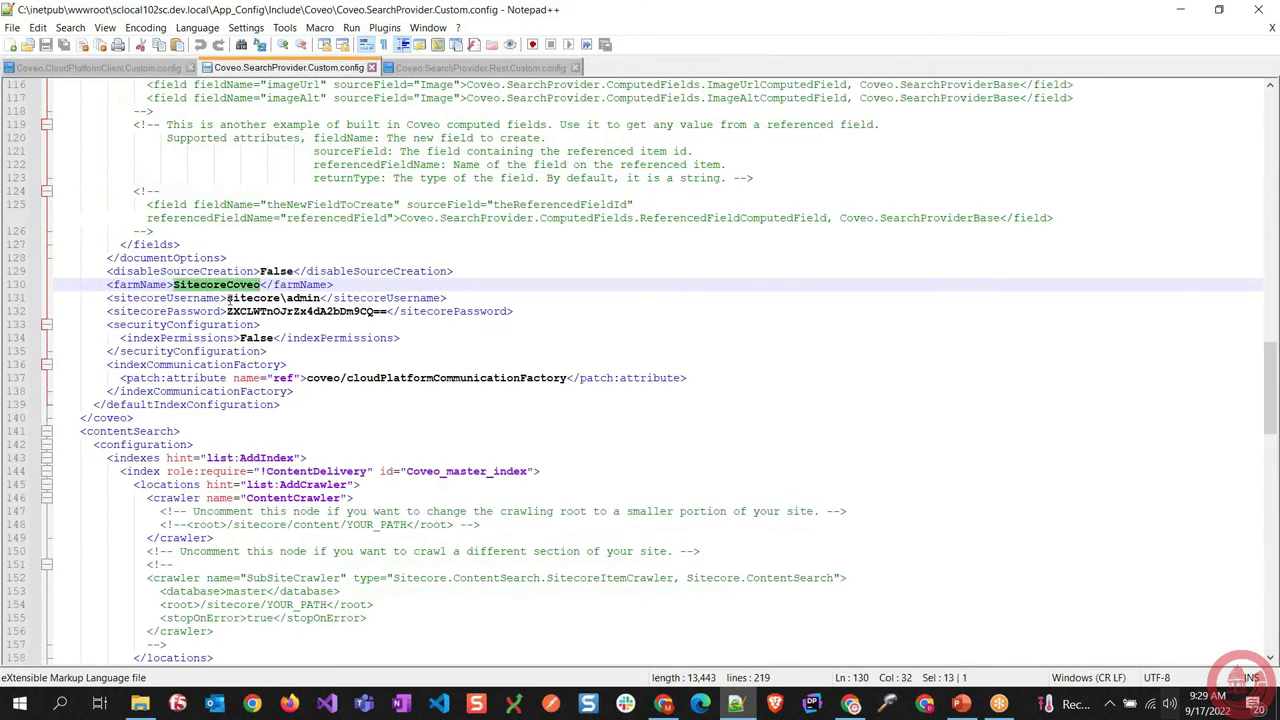
double_click(232, 298)
shift+click(320, 298)
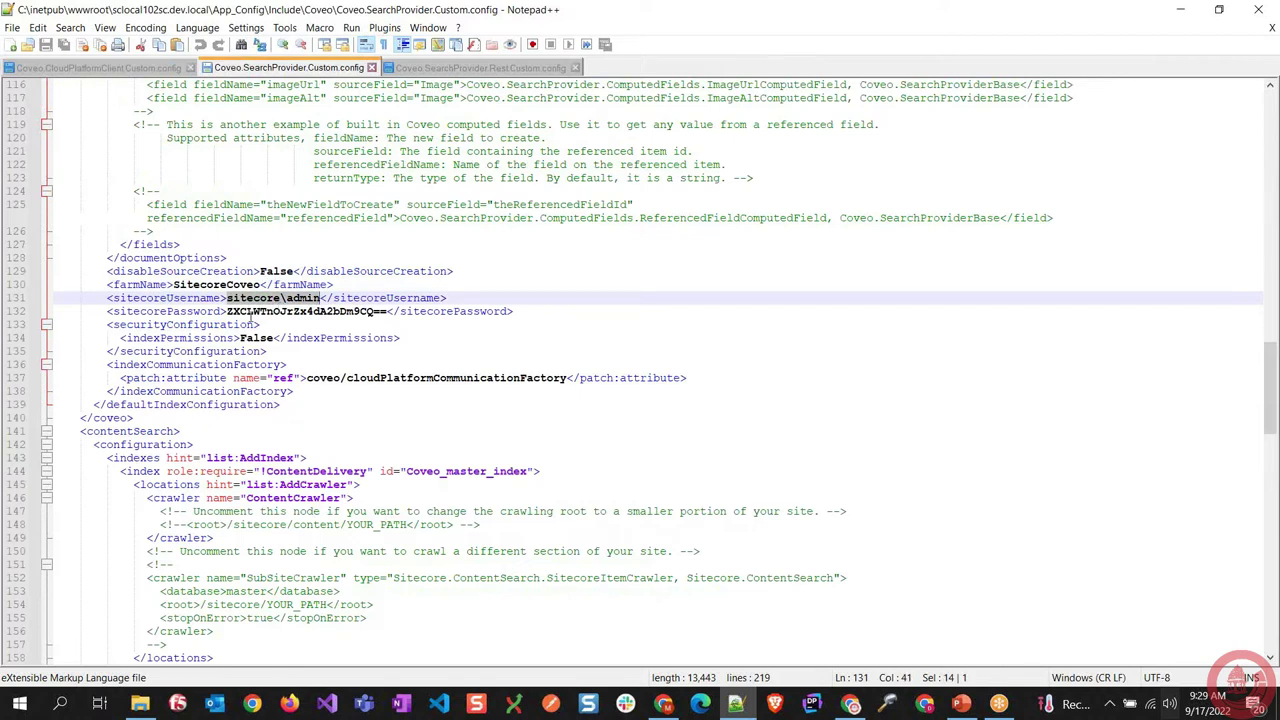
double_click(296, 313)
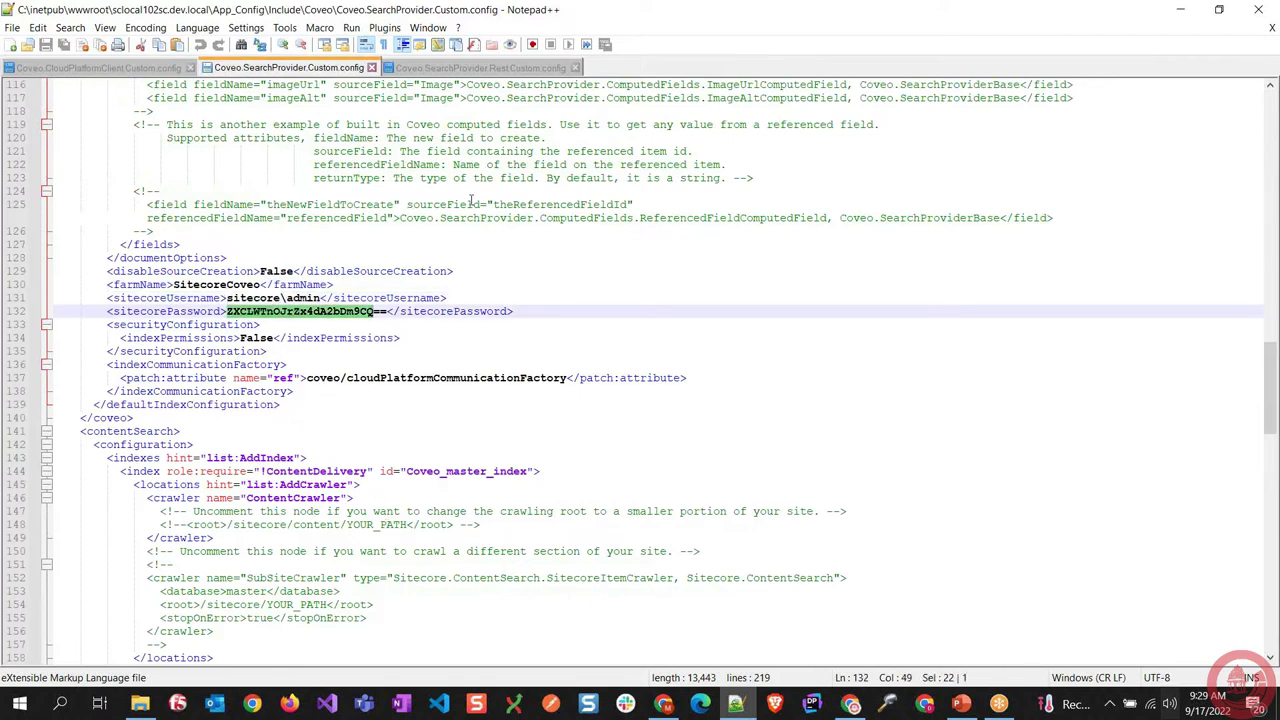
- Examine the cloud platform, search API key and organization ID references in the REST endpoint config
click(432, 68)
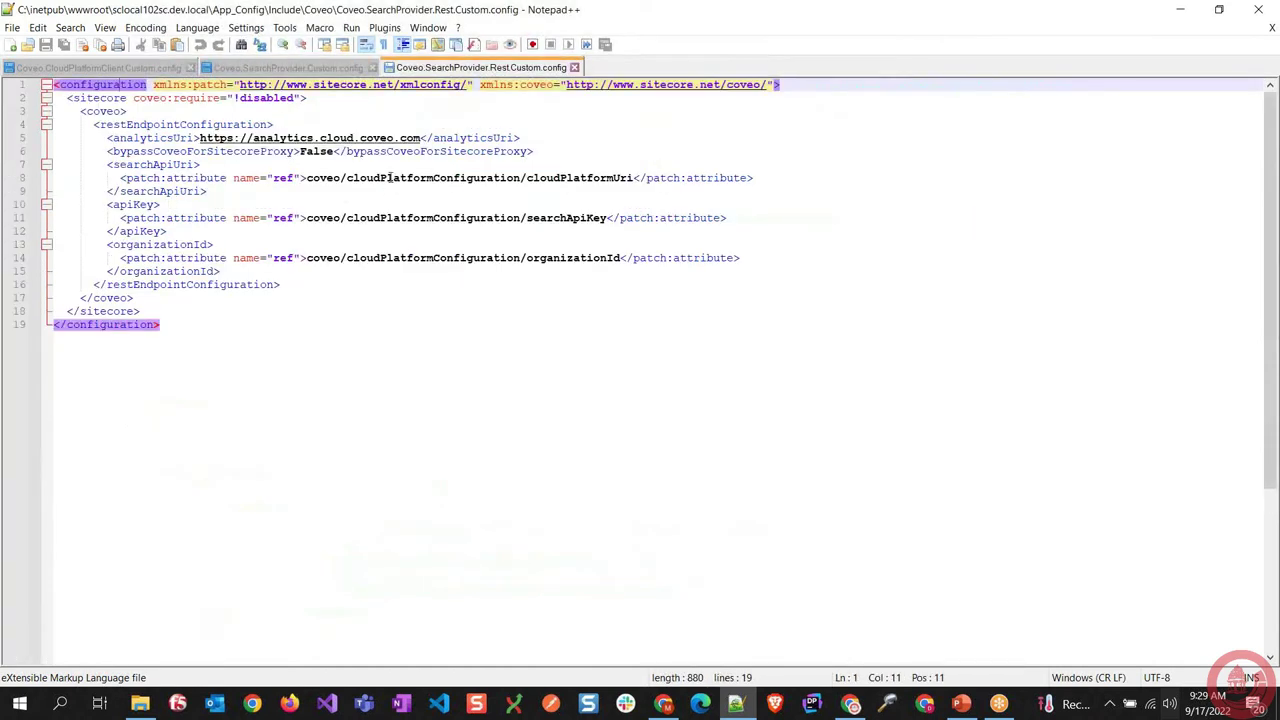
drag(377, 177, 564, 177)
drag(434, 217, 573, 218)
drag(434, 257, 566, 258)
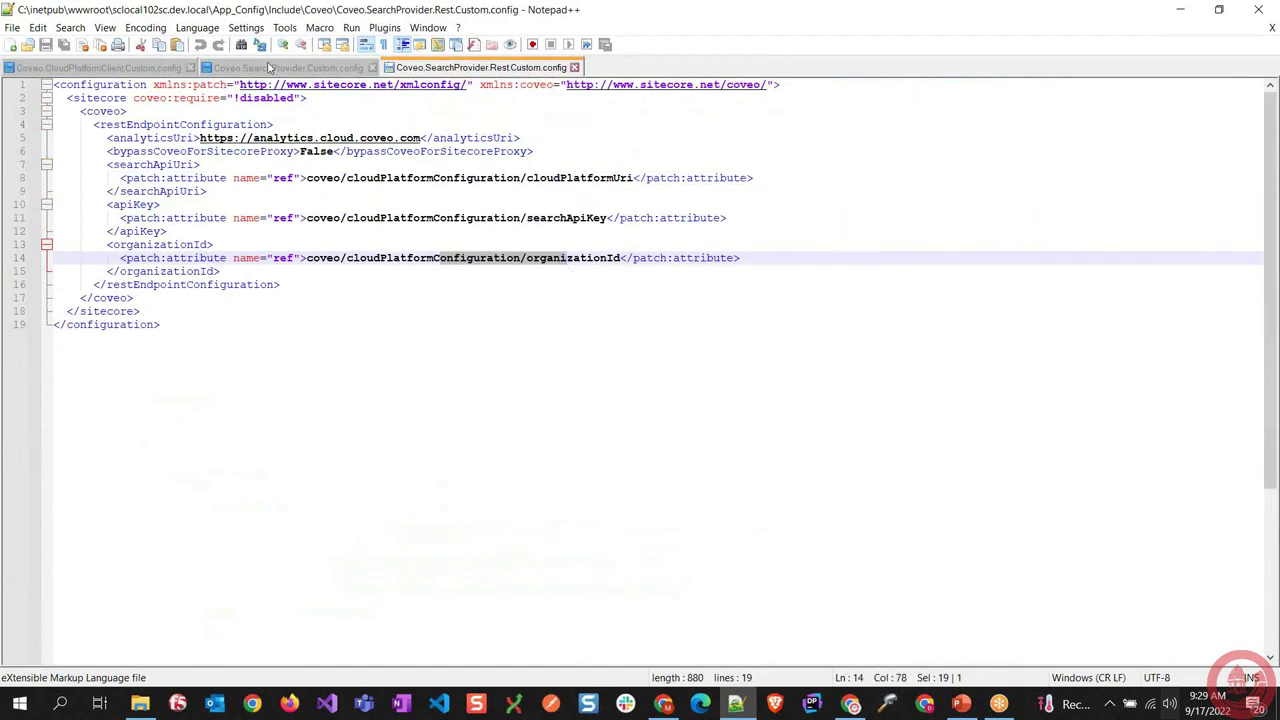
- Cross-check the SearchProvider and cloud platform client configs, then minimize Notepad++
click(270, 68)
click(118, 69)
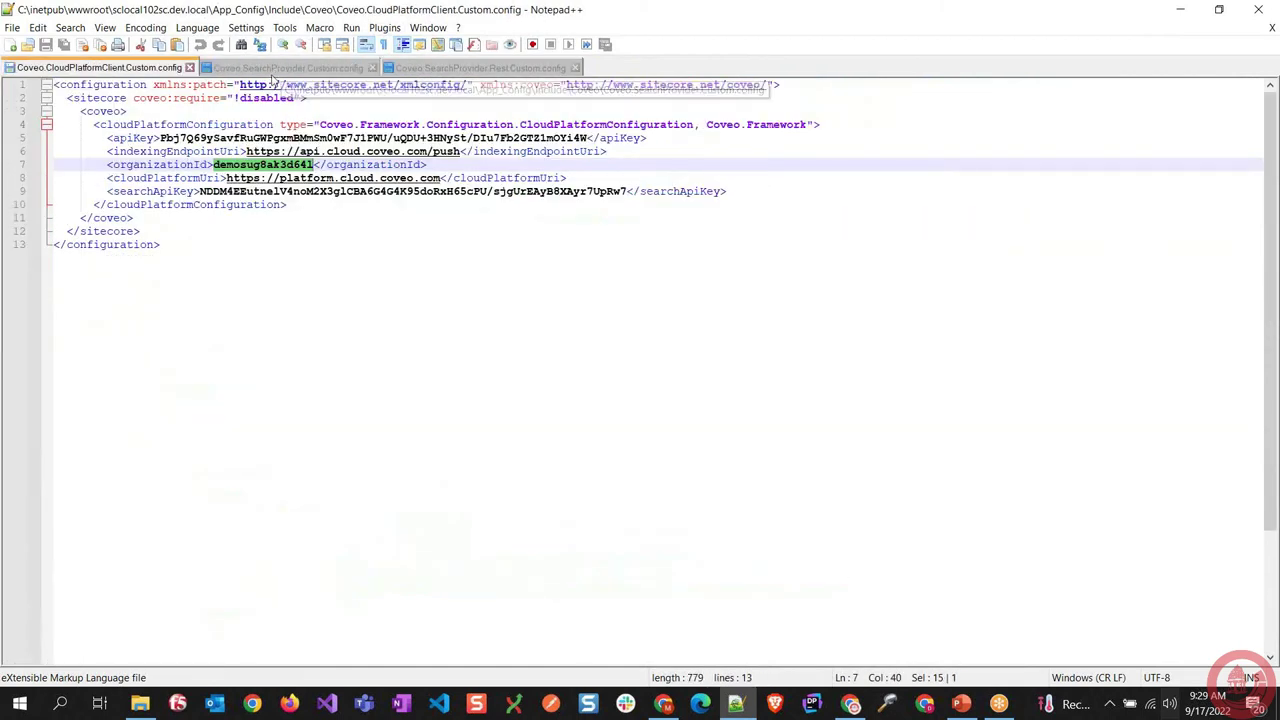
click(279, 68)
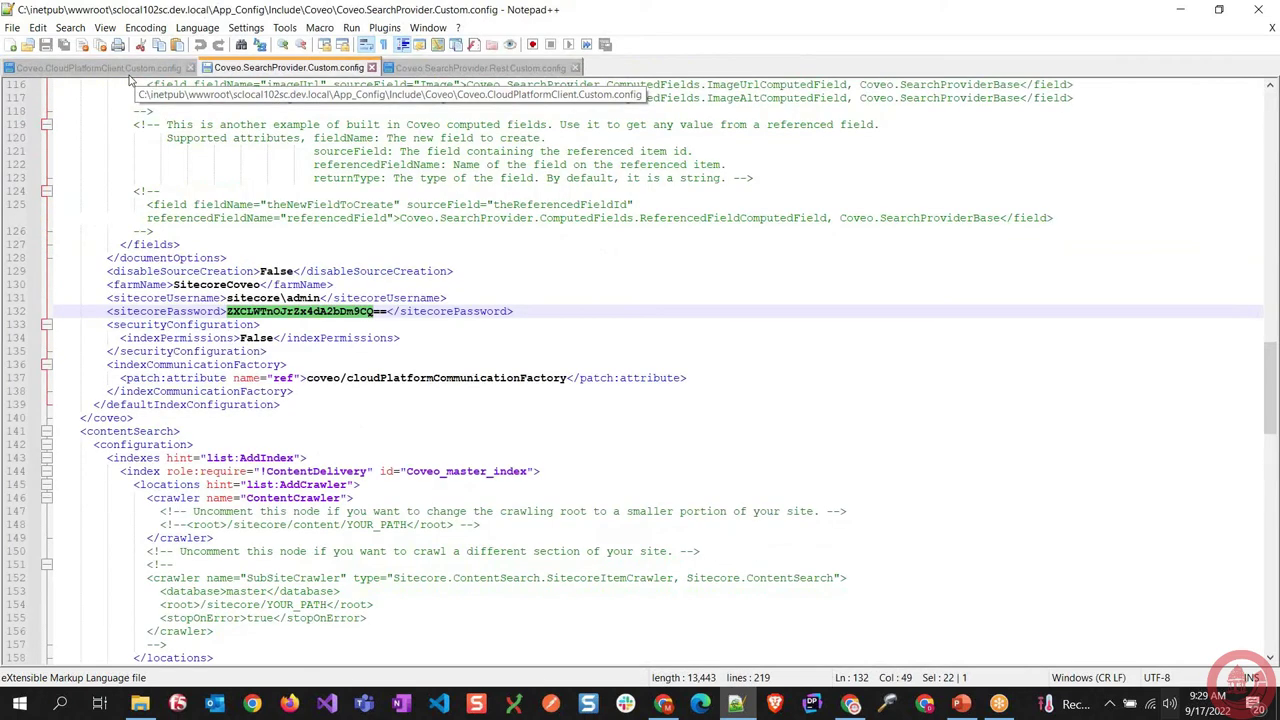
click(128, 72)
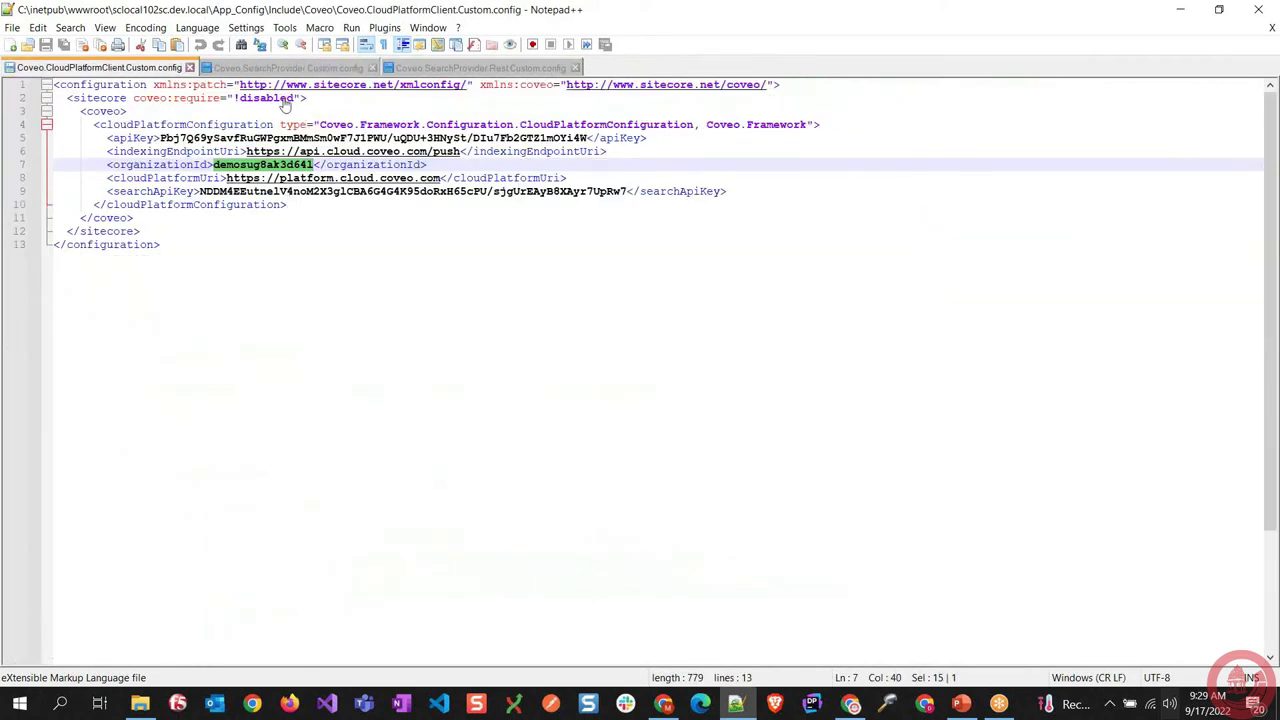
click(287, 68)
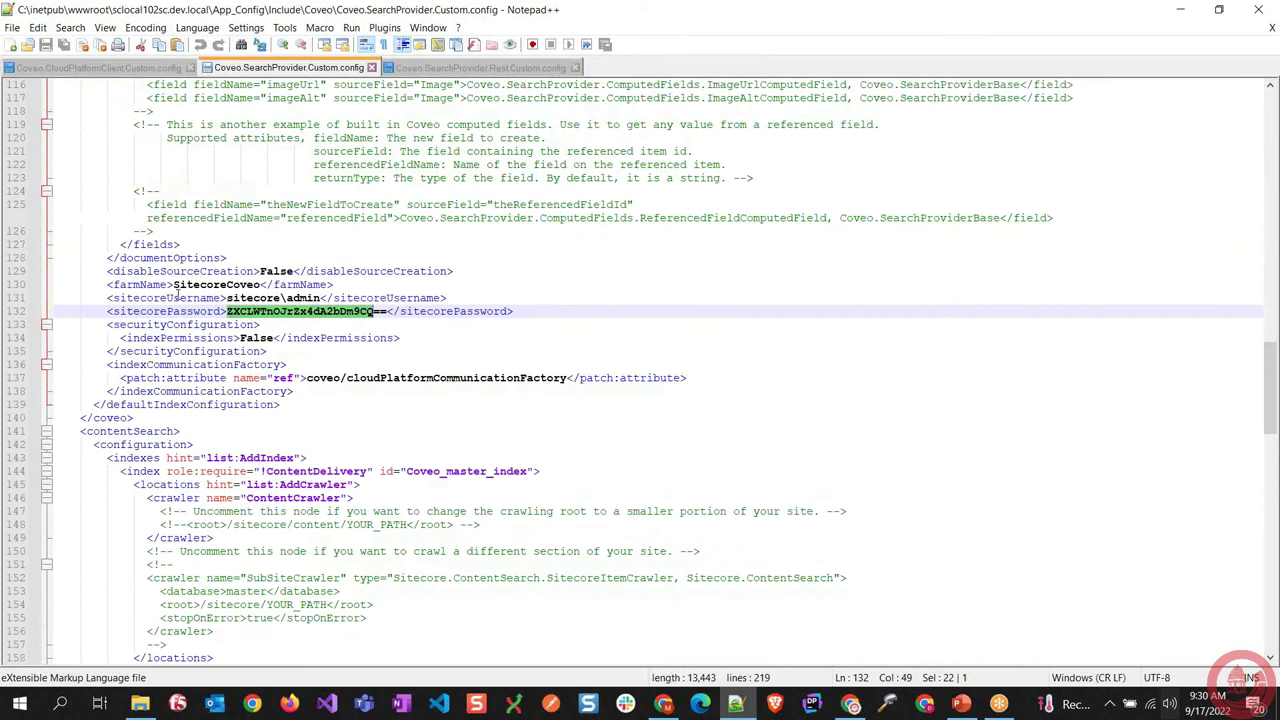
click(97, 68)
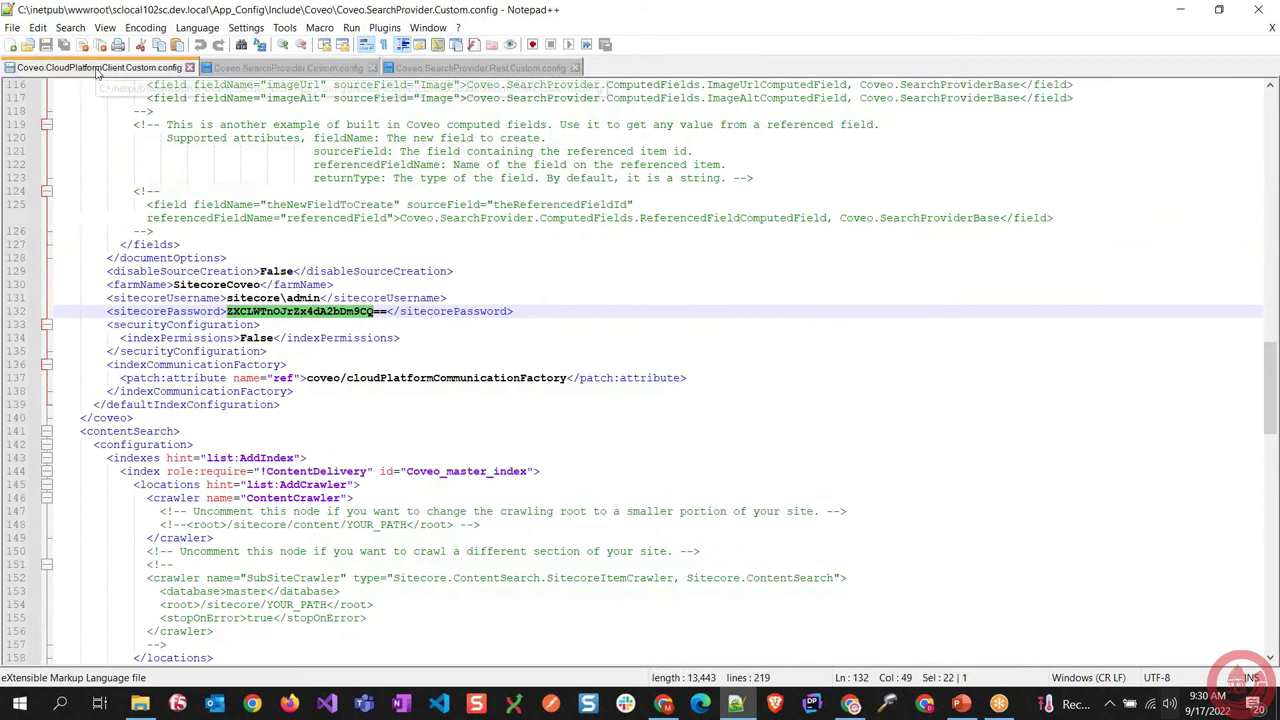
click(1178, 12)
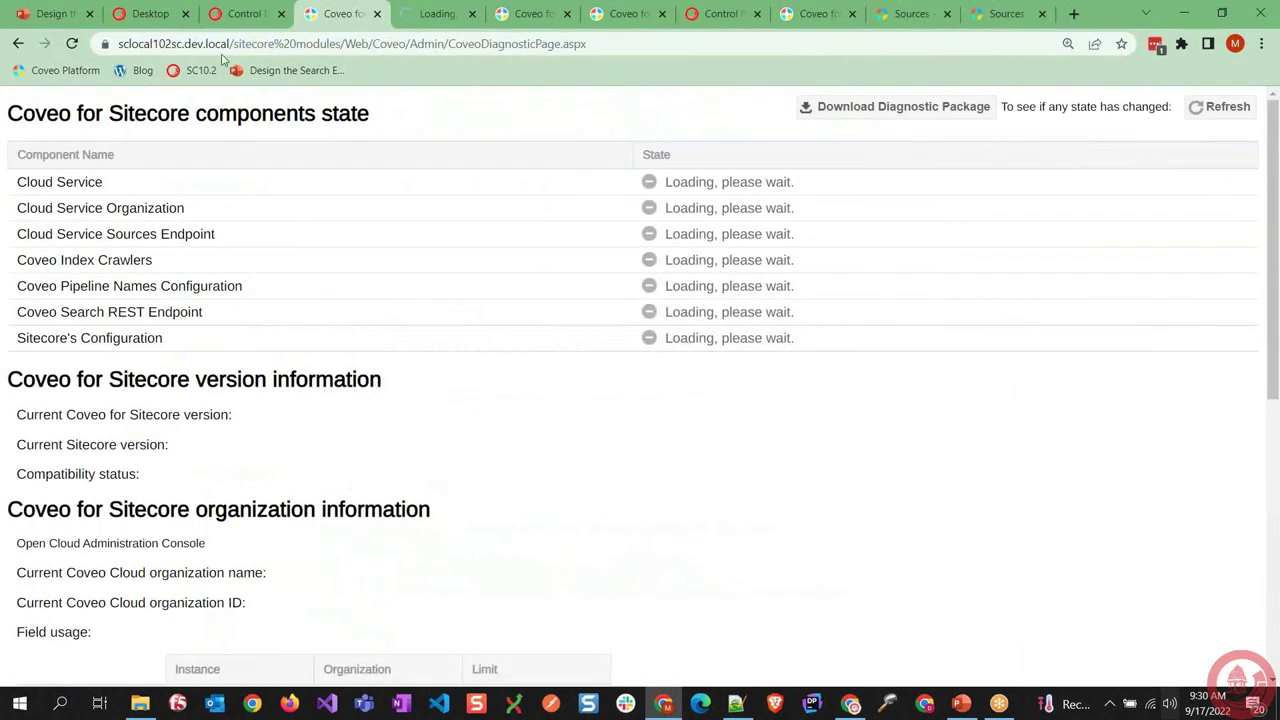
- Reload the diagnostic page, dismiss the resubmission prompt, and go to the Sitecore Control Panel
click(71, 43)
click(779, 171)
click(238, 14)
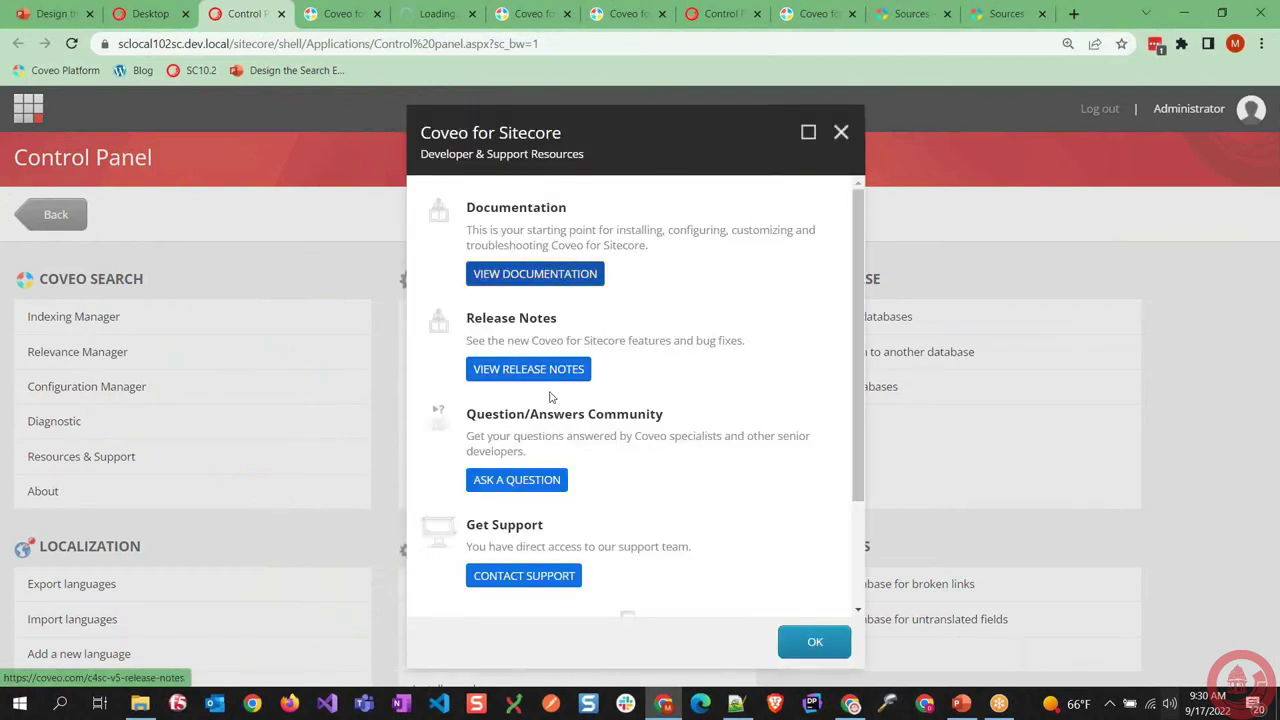
- Open Coveo's Contact Support site in a new tab, close the Resources & Support dialog, and switch there
scroll(650, 396, down, 2)
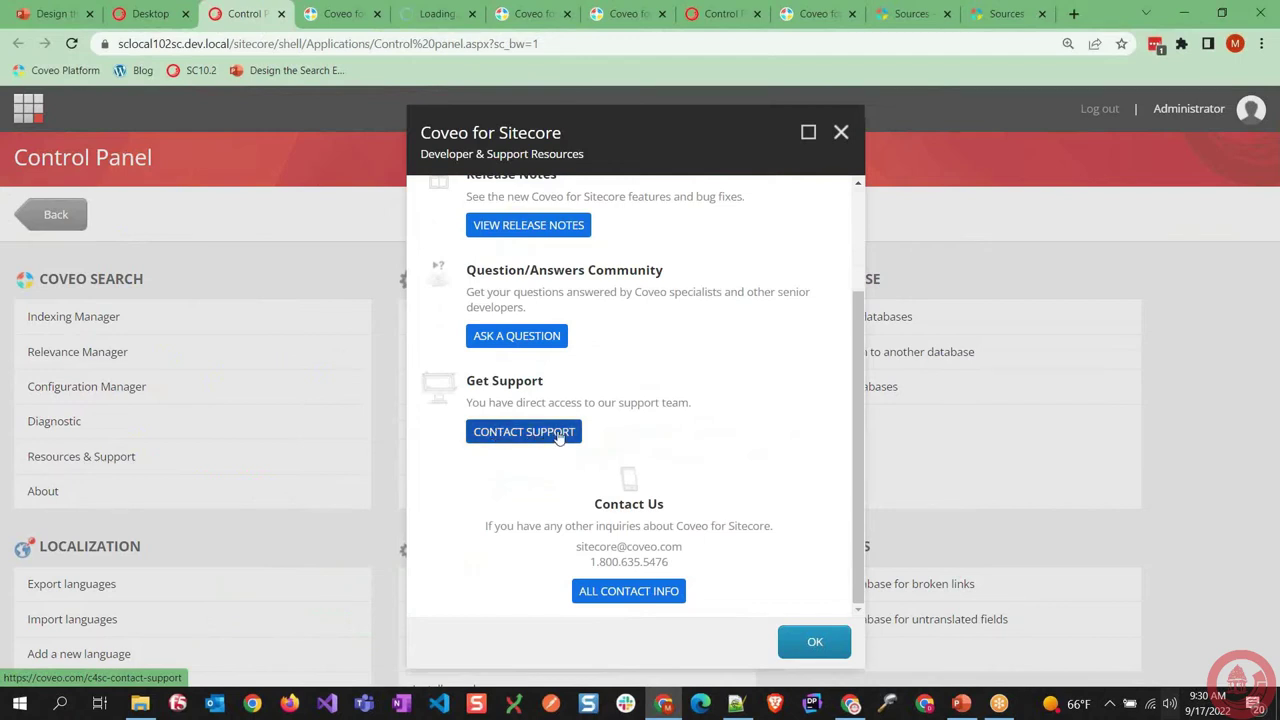
click(555, 437)
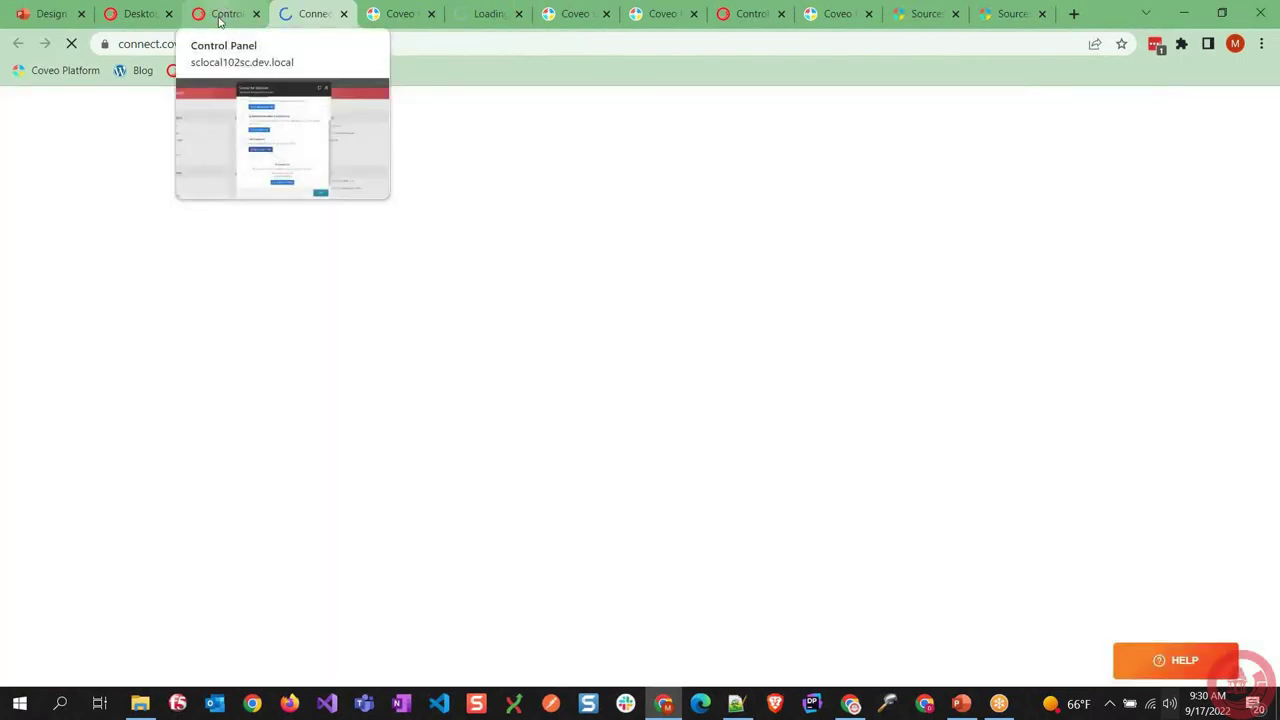
click(220, 20)
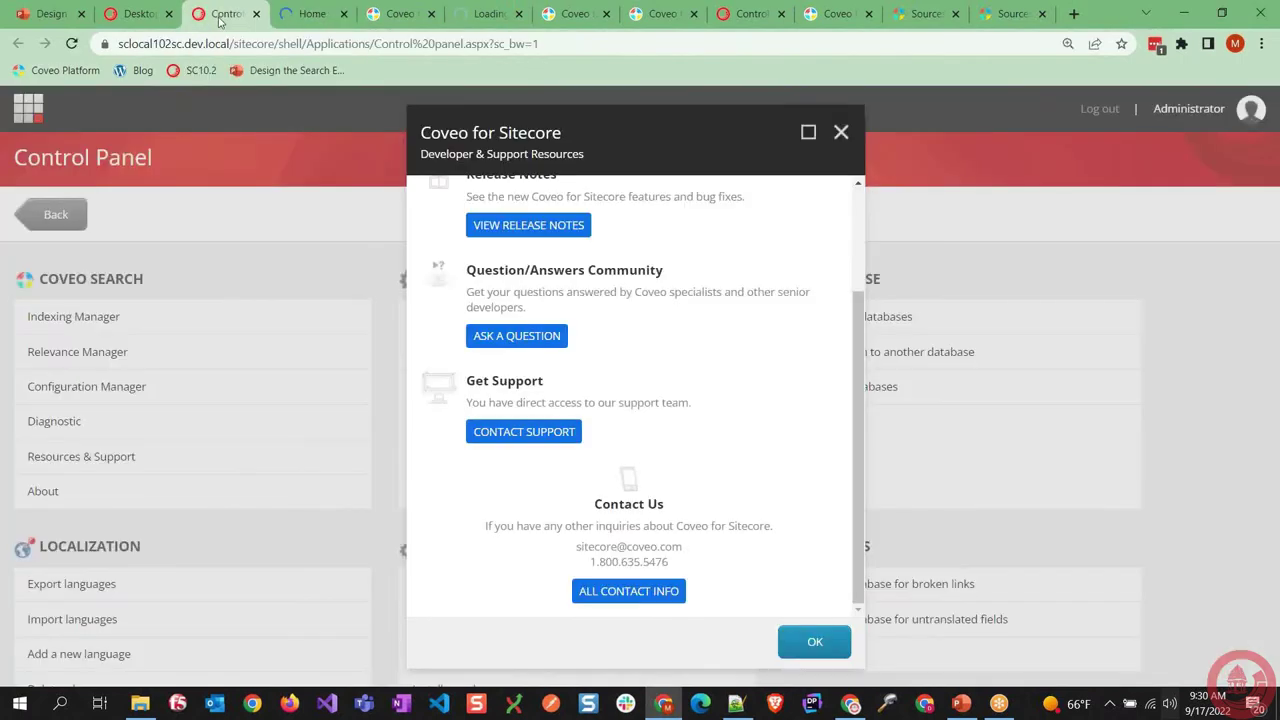
click(812, 644)
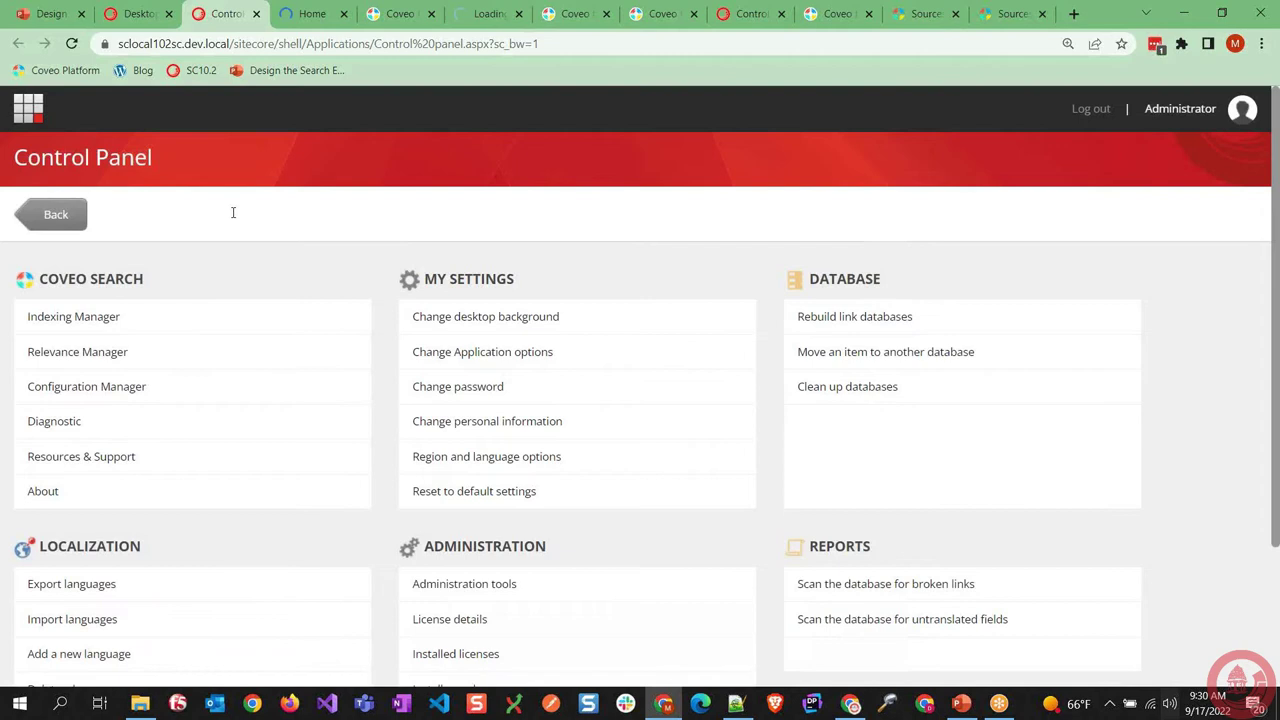
click(315, 14)
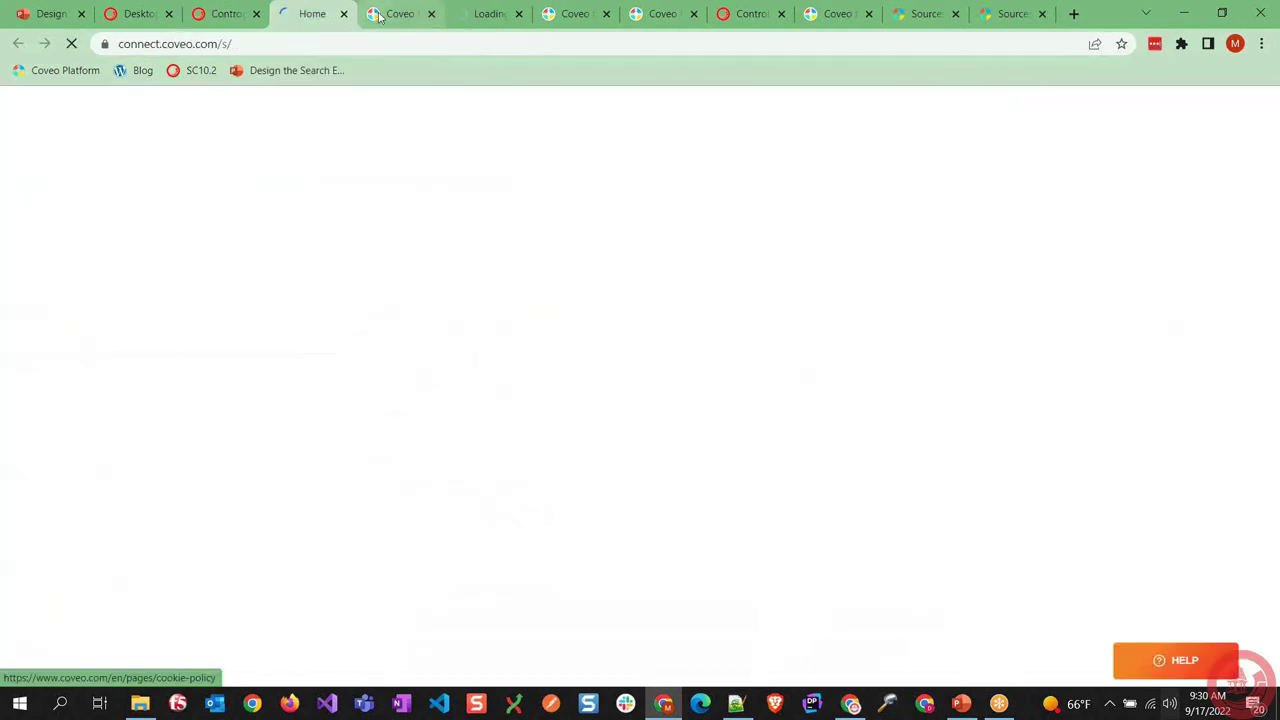
- Accept the Coveo Connect cookie notice and scroll through the home page's support and documentation cards
click(381, 16)
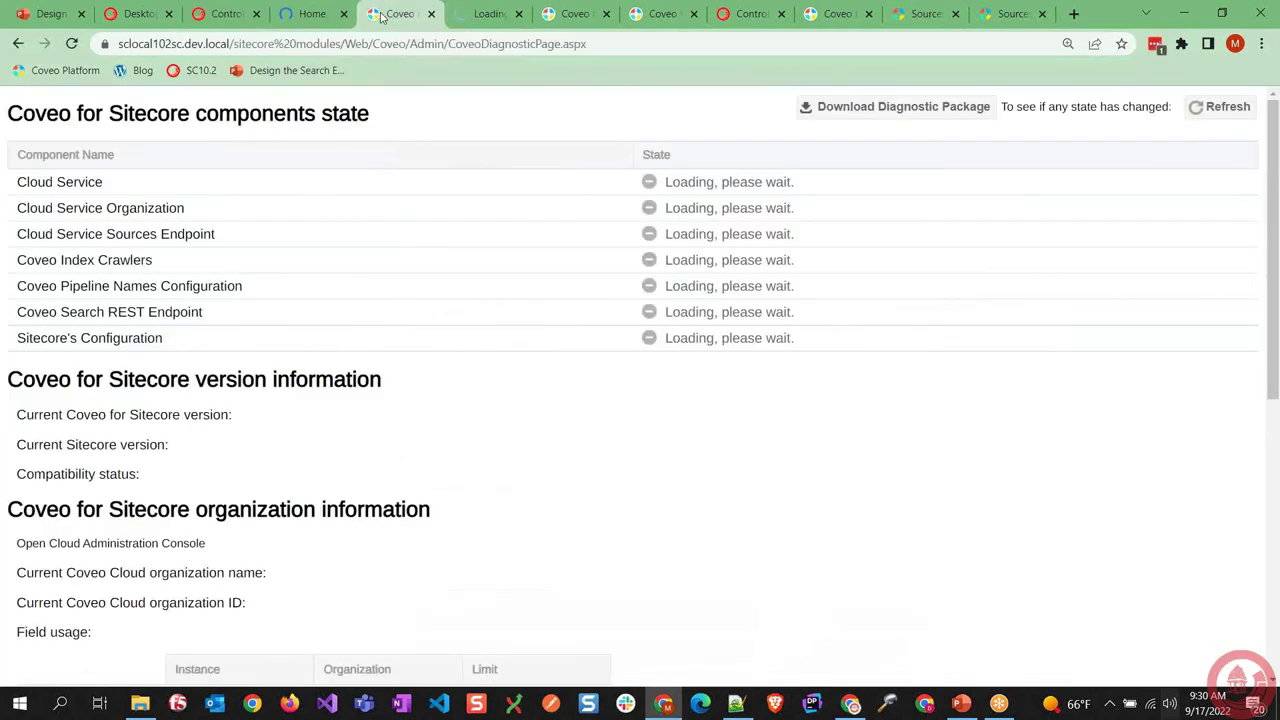
key(ctrl+shift+Tab)
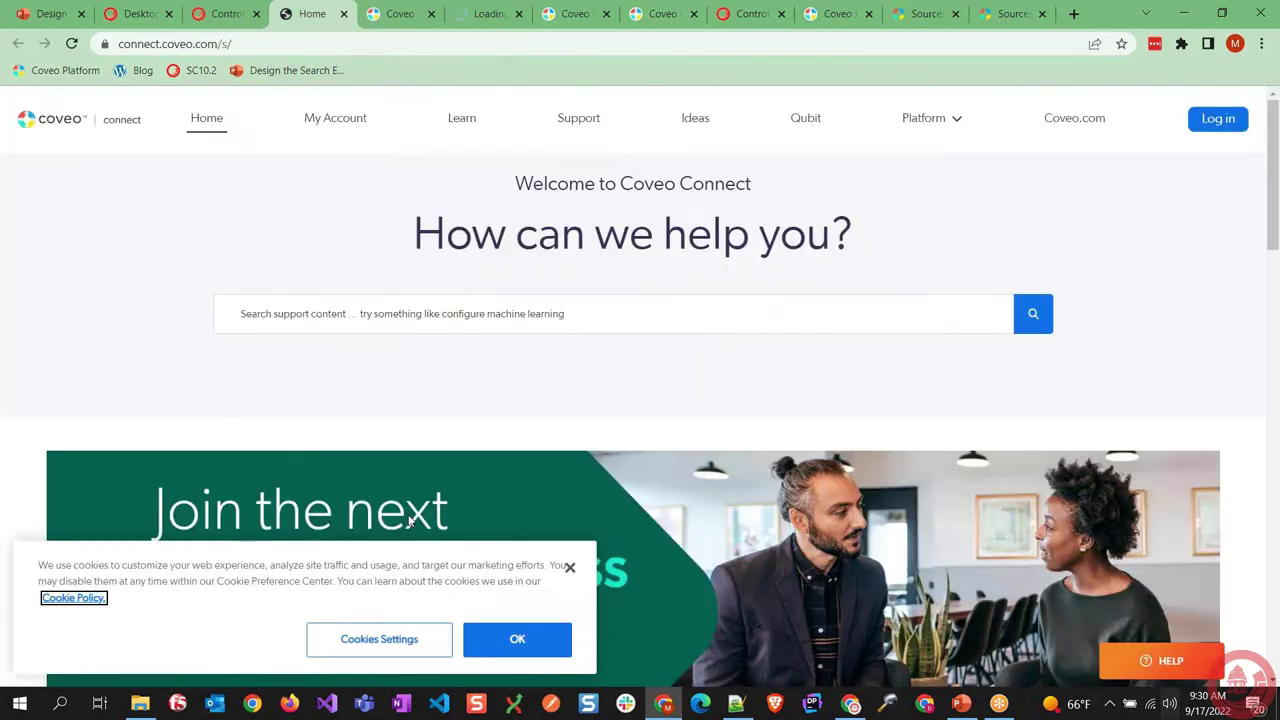
scroll(409, 520, down, 2)
click(517, 639)
scroll(448, 508, down, 4)
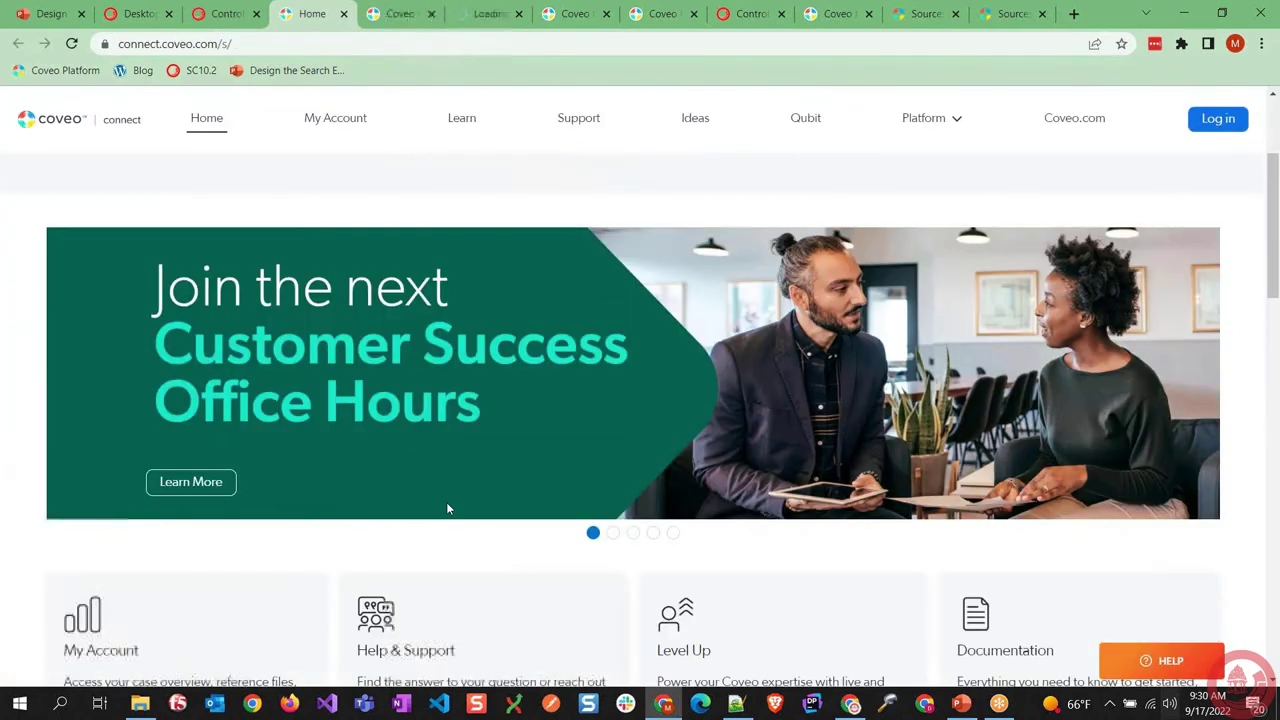
scroll(950, 192, down, 2)
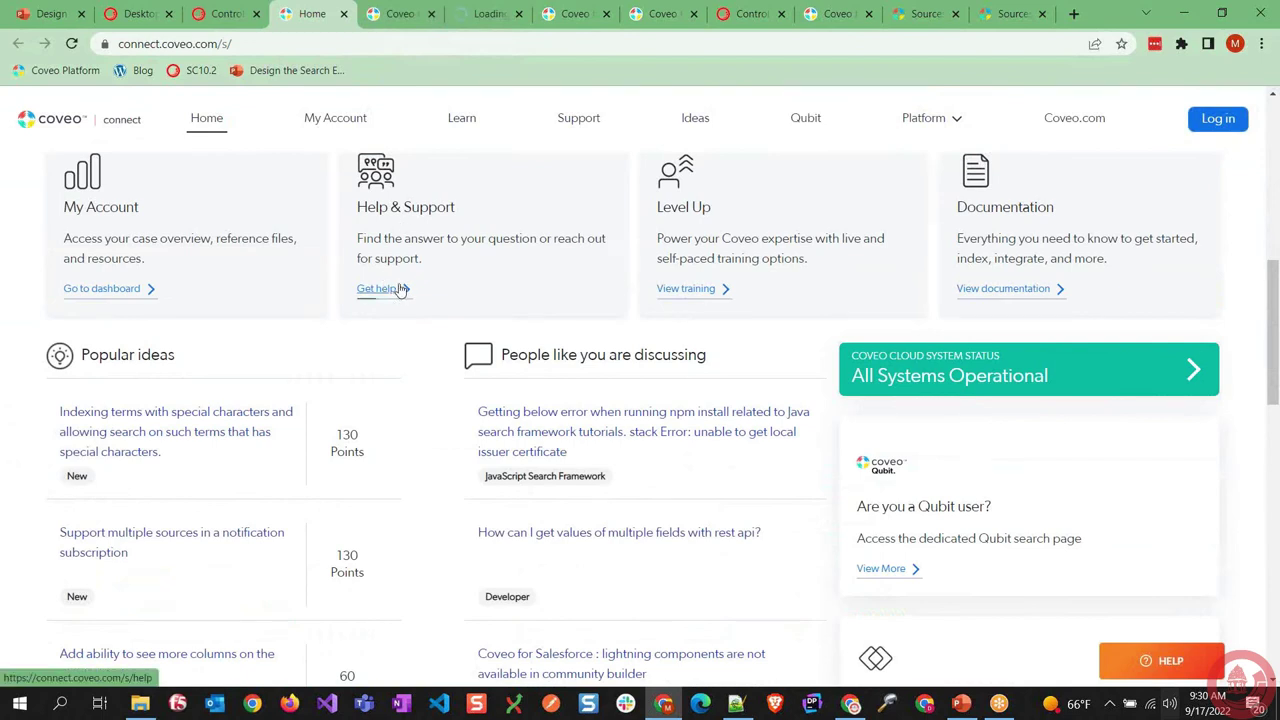
click(388, 12)
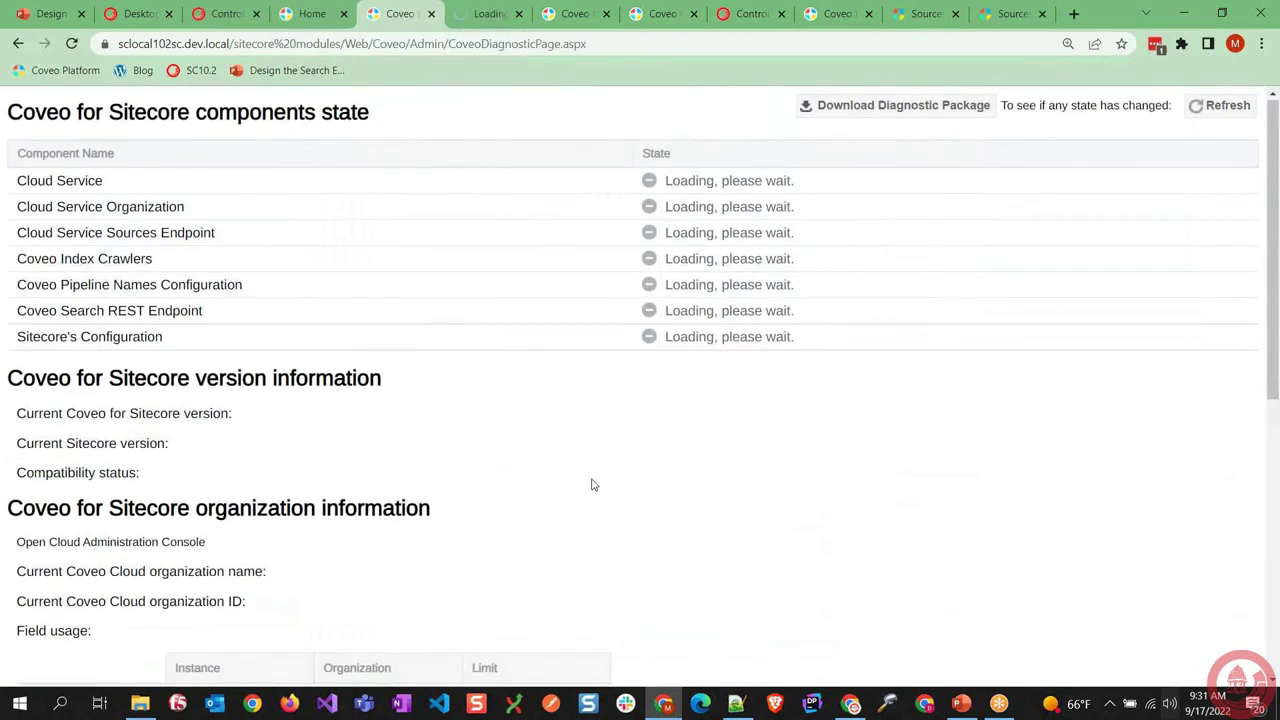
- Refresh the Coveo component states until all show Up and running, then review the indexing test section
scroll(593, 485, down, 5)
scroll(591, 484, up, 2)
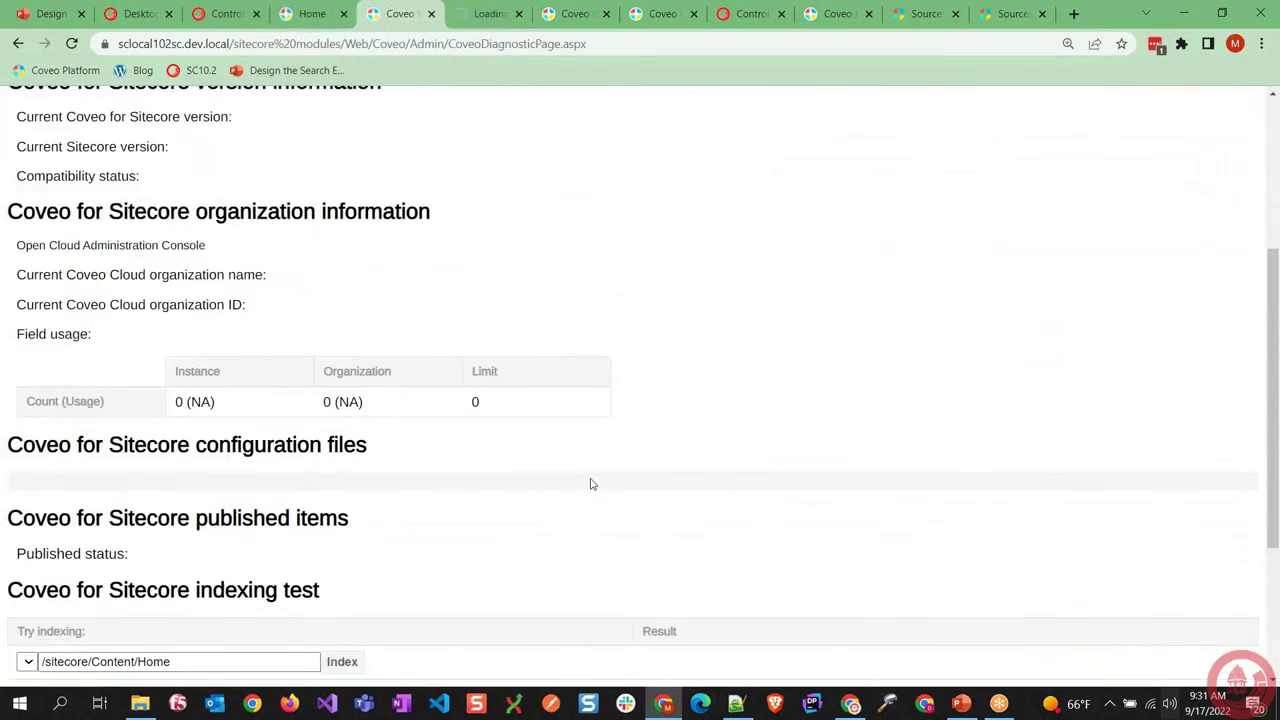
scroll(591, 484, up, 3)
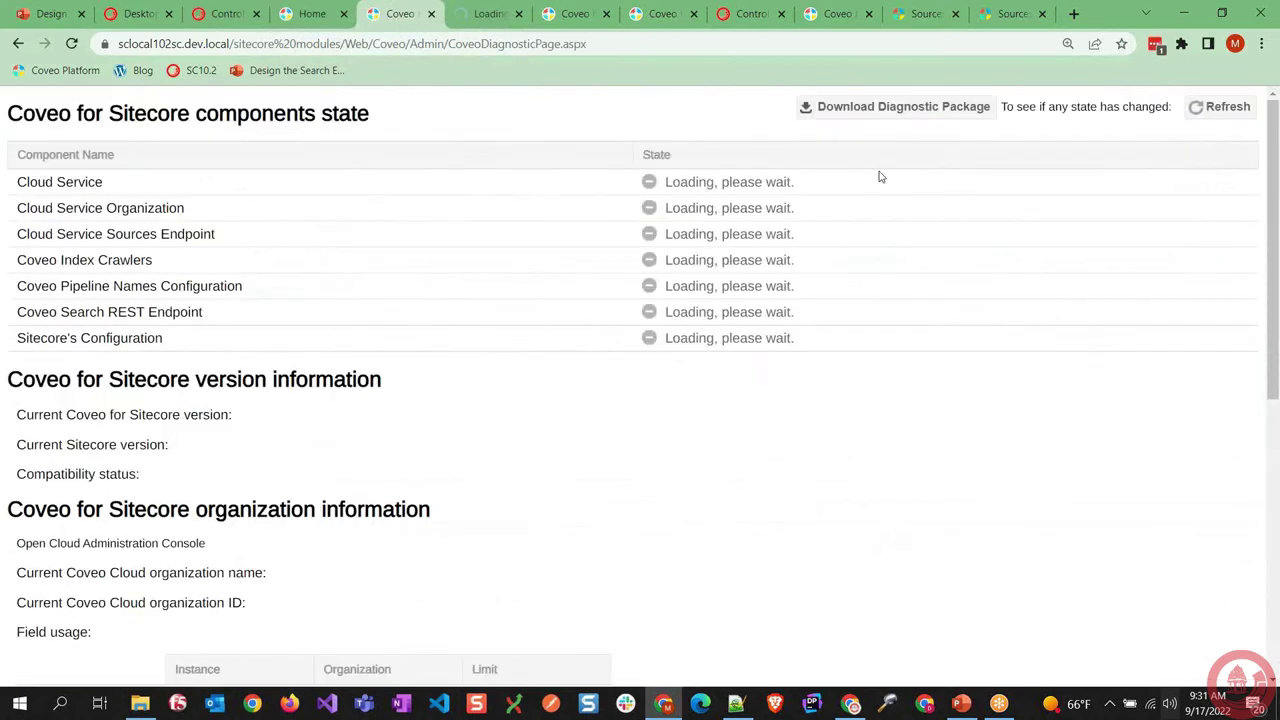
click(1156, 132)
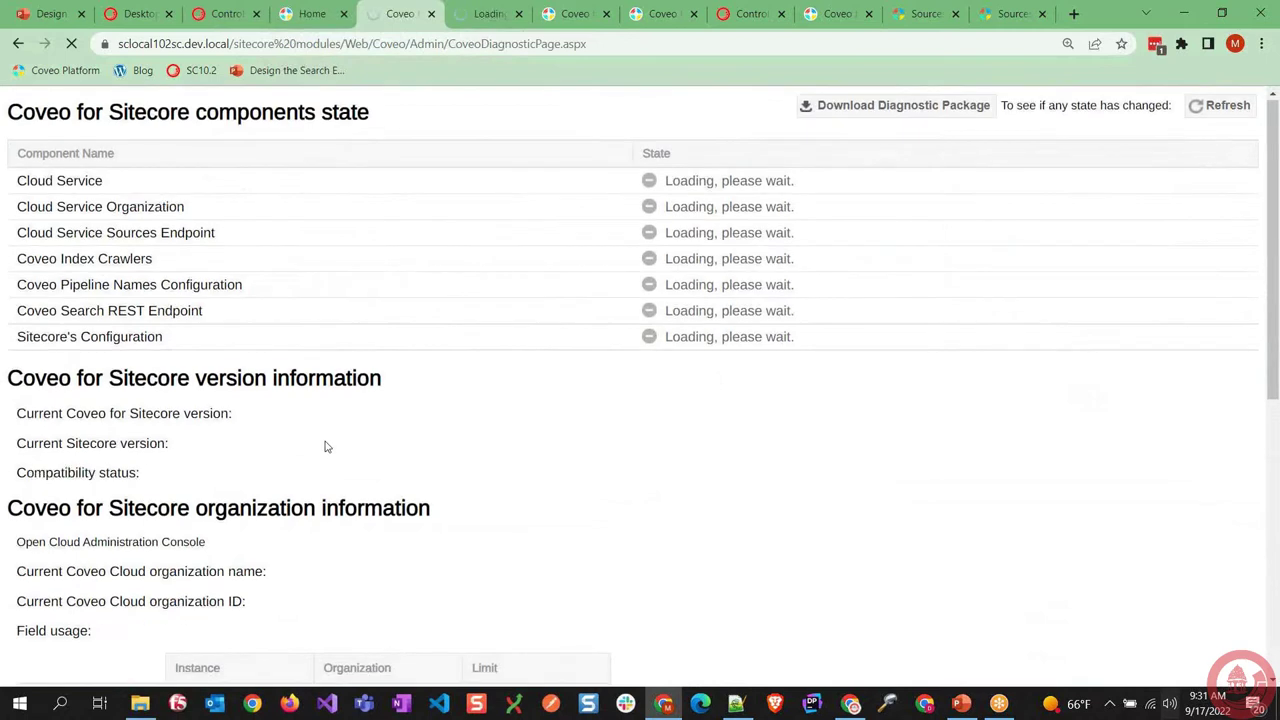
scroll(300, 450, down, 2)
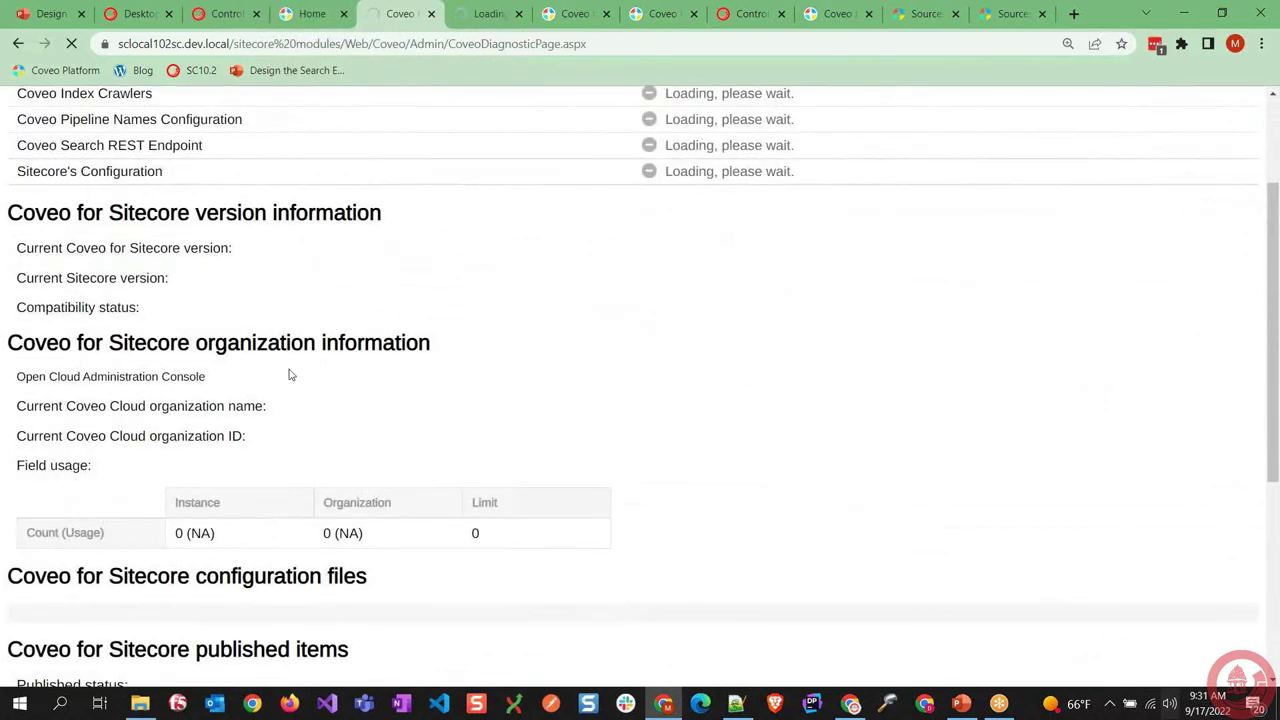
scroll(275, 505, down, 3)
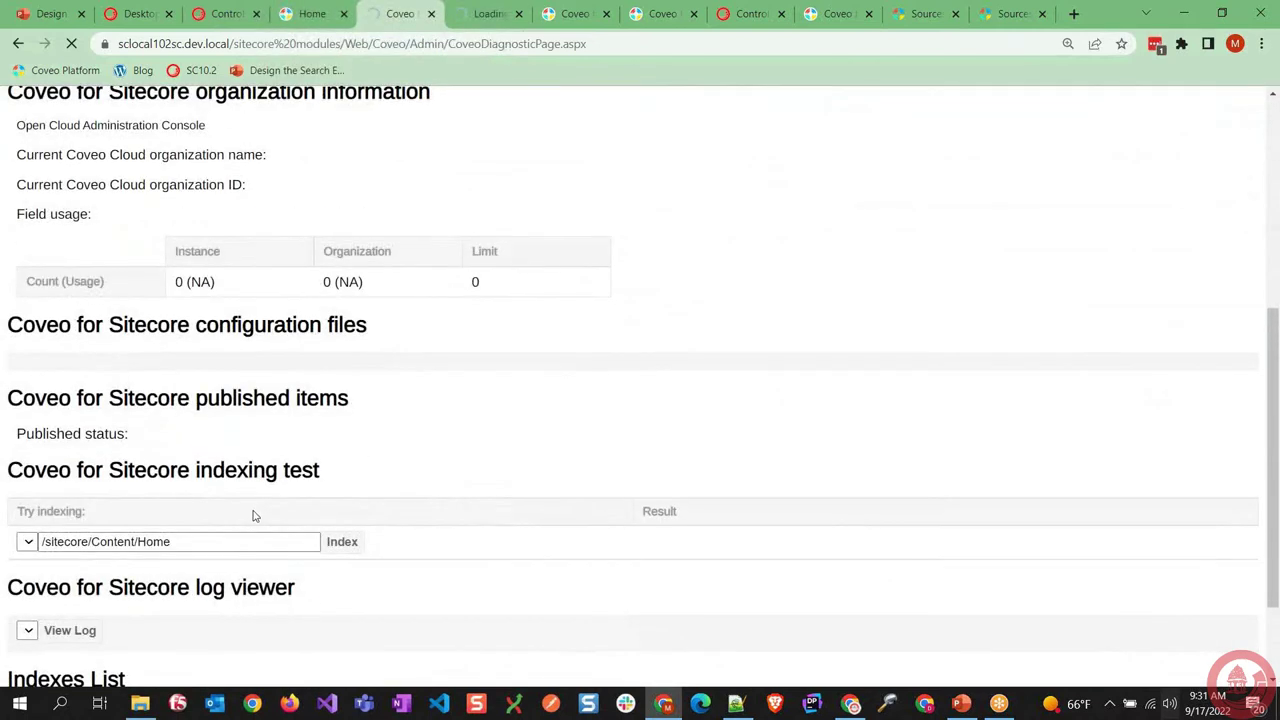
scroll(200, 512, down, 2)
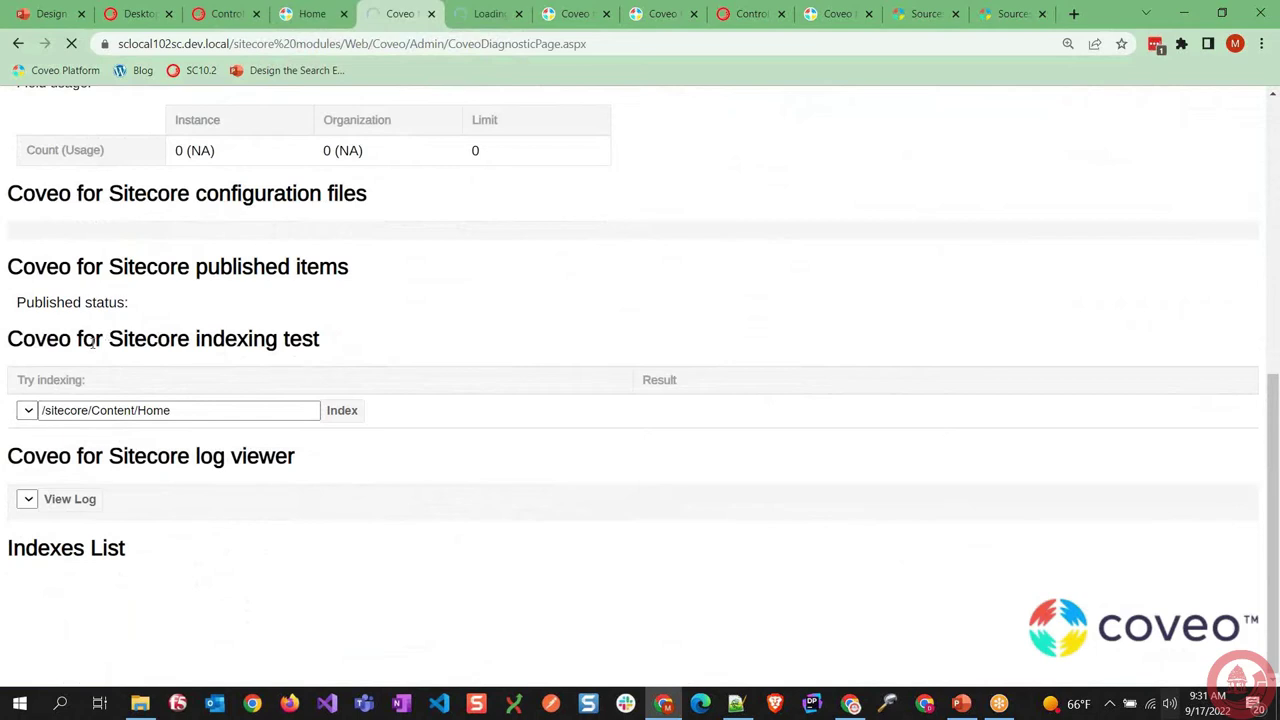
drag(108, 339, 358, 339)
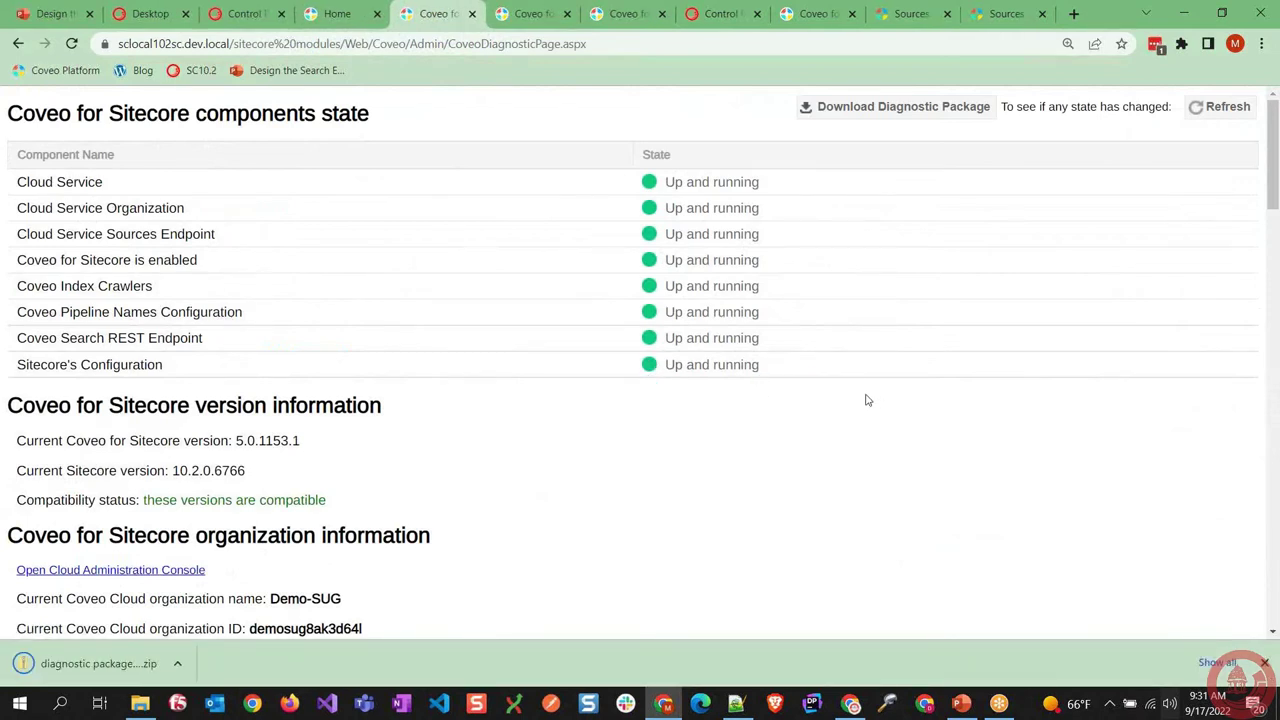
scroll(480, 420, down, 2)
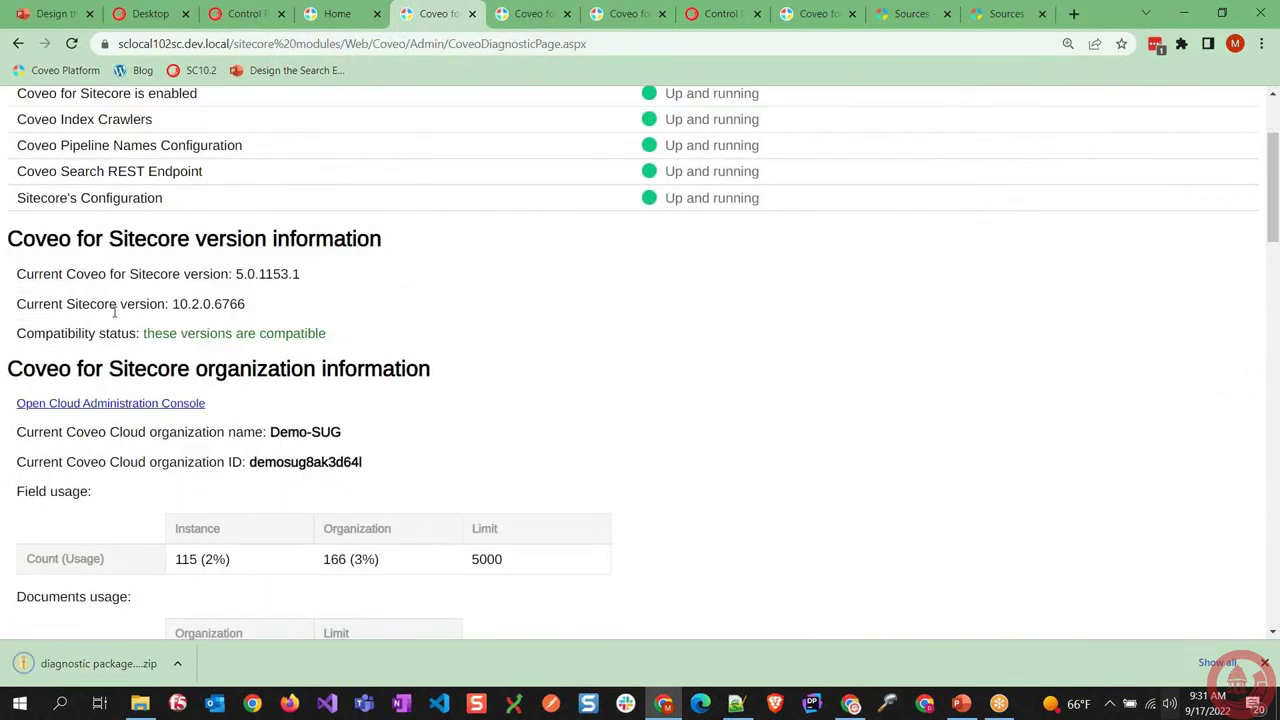
drag(140, 304, 303, 283)
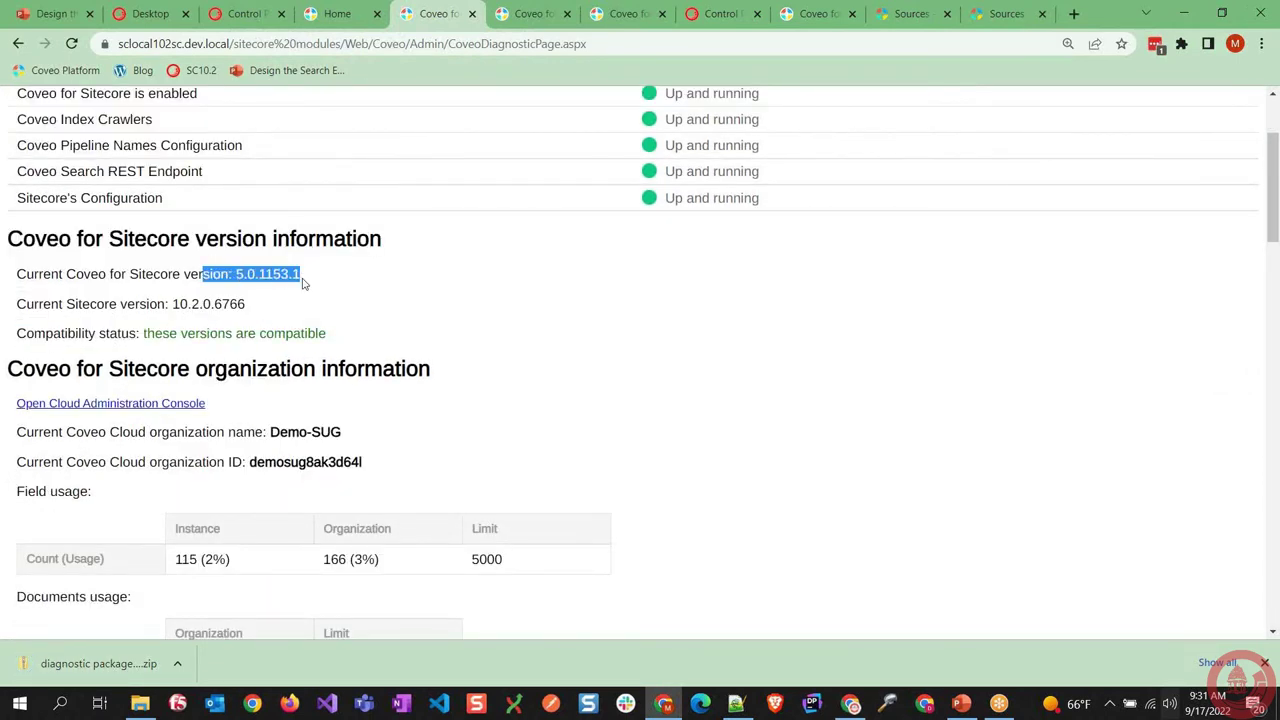
drag(177, 432, 362, 437)
drag(177, 462, 379, 471)
click(379, 471)
scroll(508, 429, down, 3)
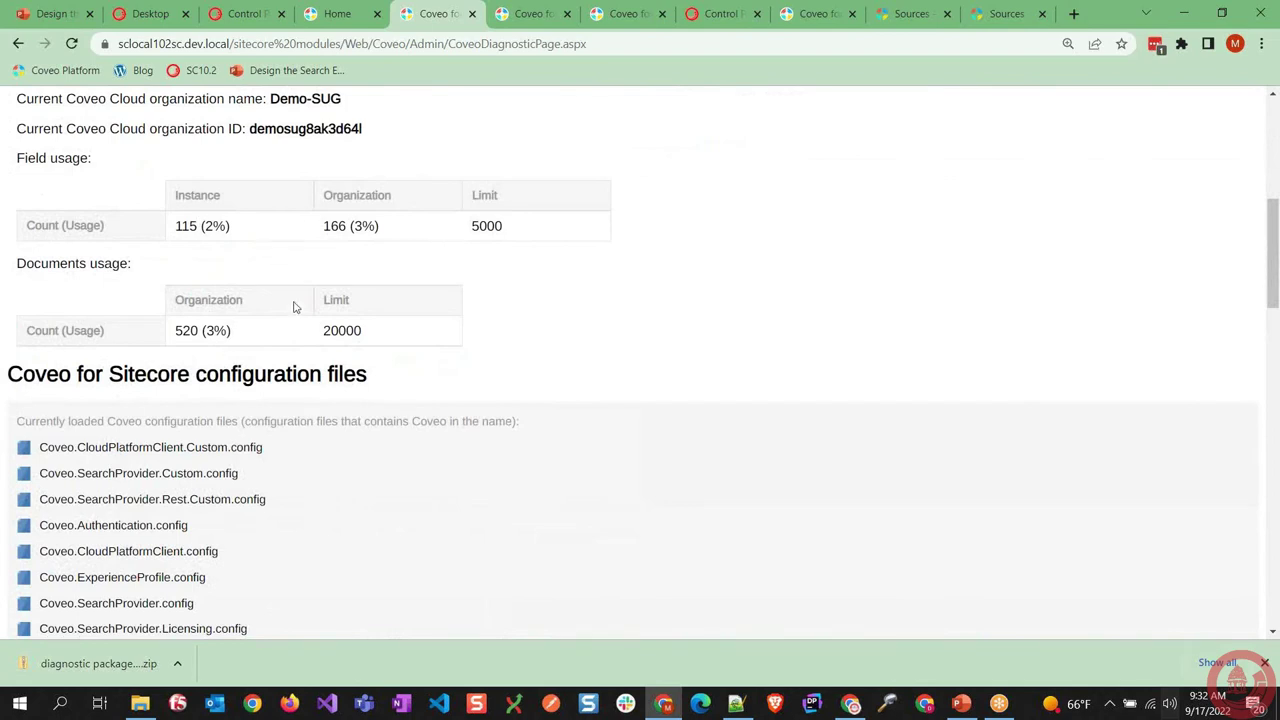
scroll(378, 371, down, 1)
scroll(378, 371, down, 2)
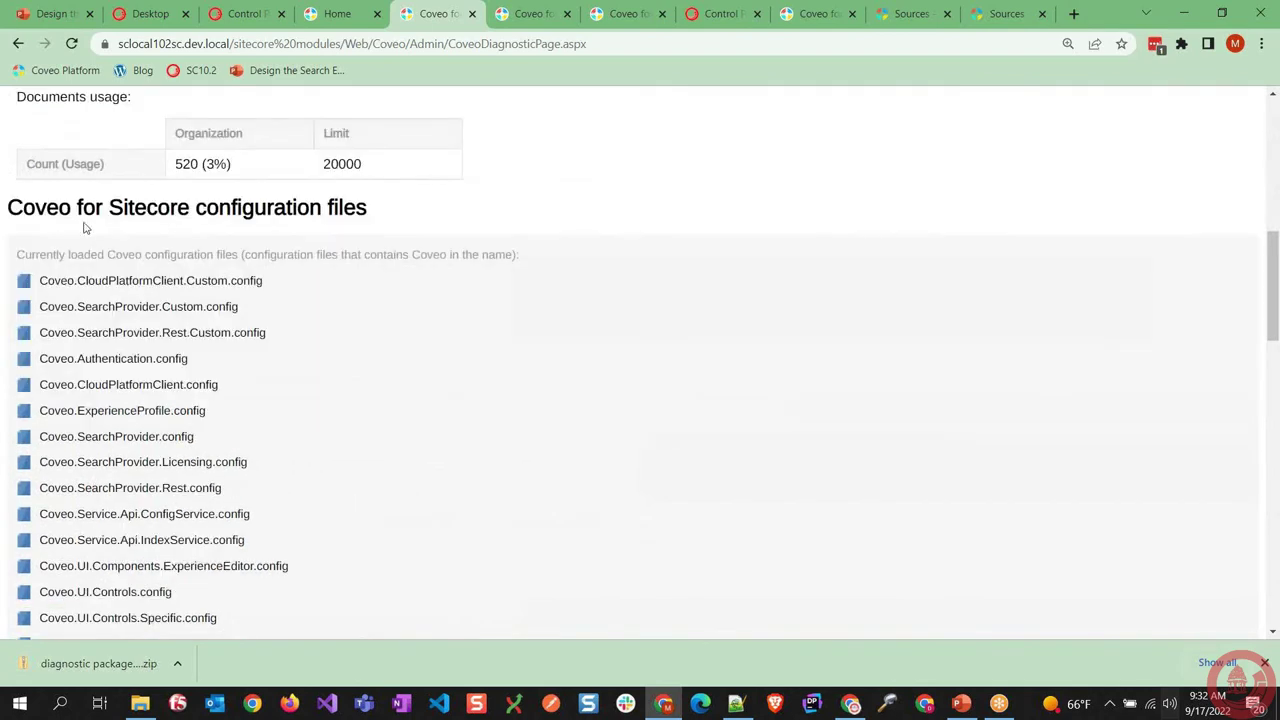
drag(96, 207, 368, 212)
scroll(150, 340, down, 3)
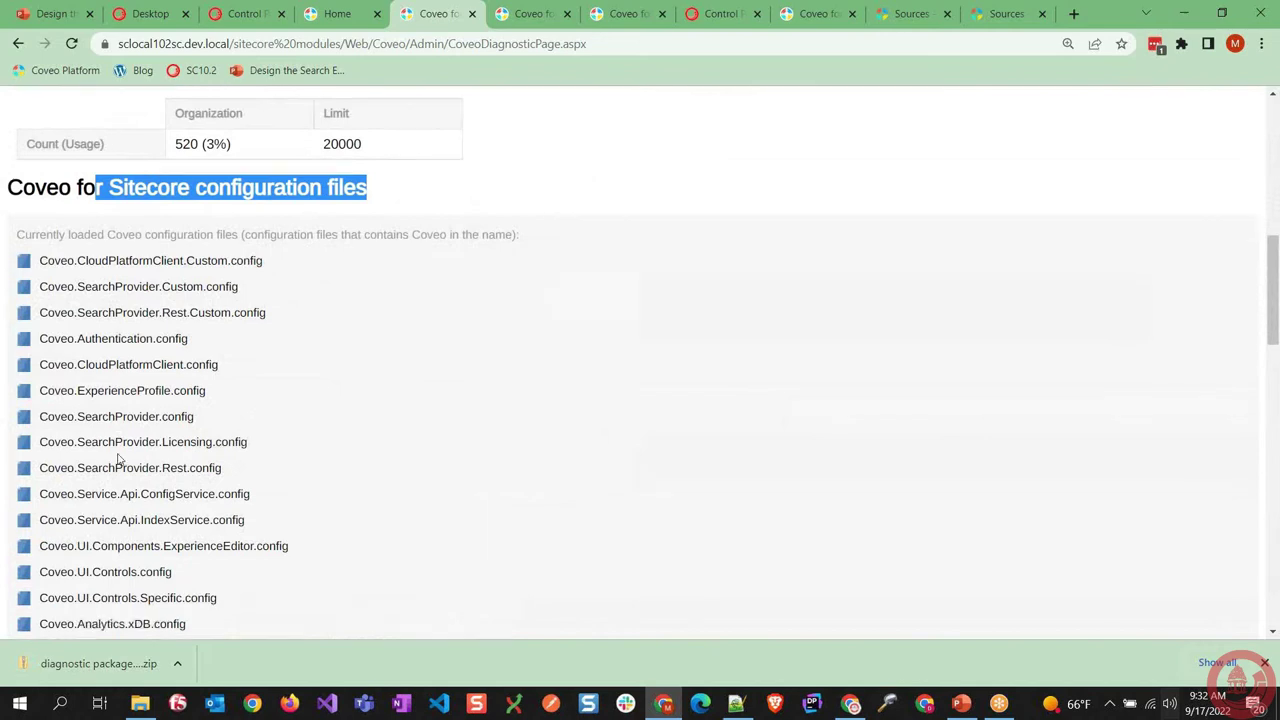
scroll(127, 347, up, 2)
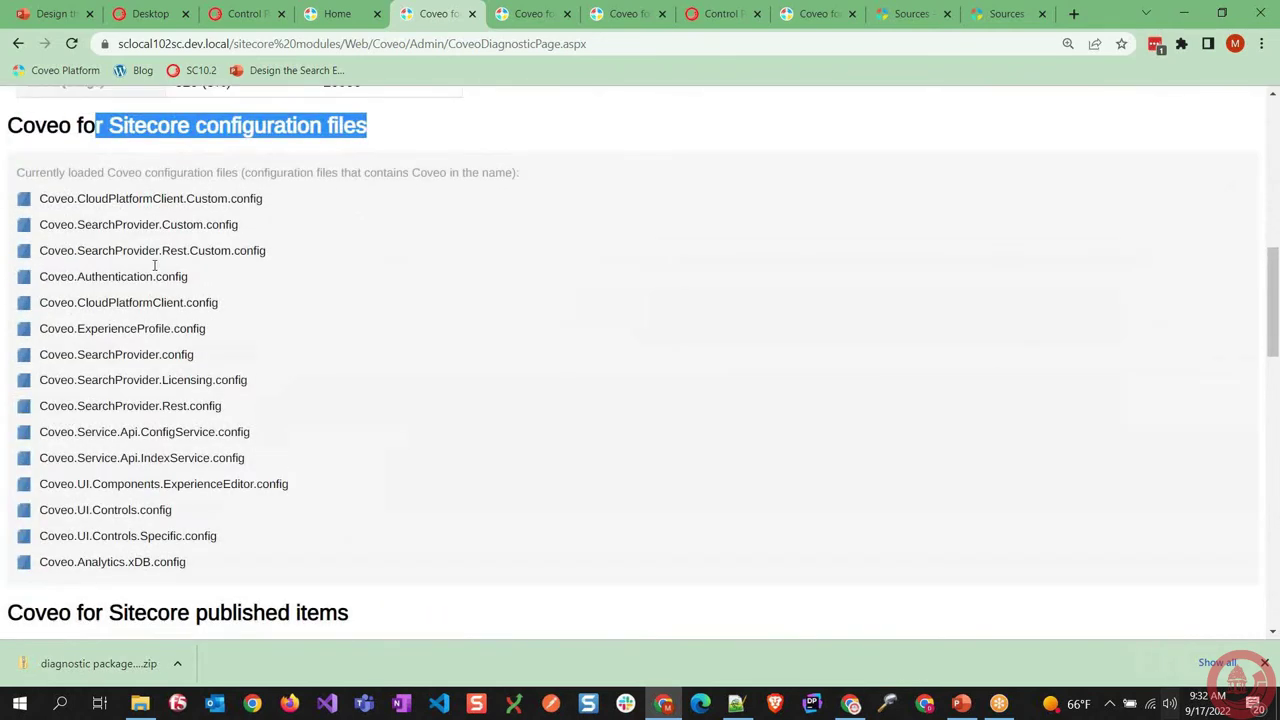
scroll(208, 430, up, 1)
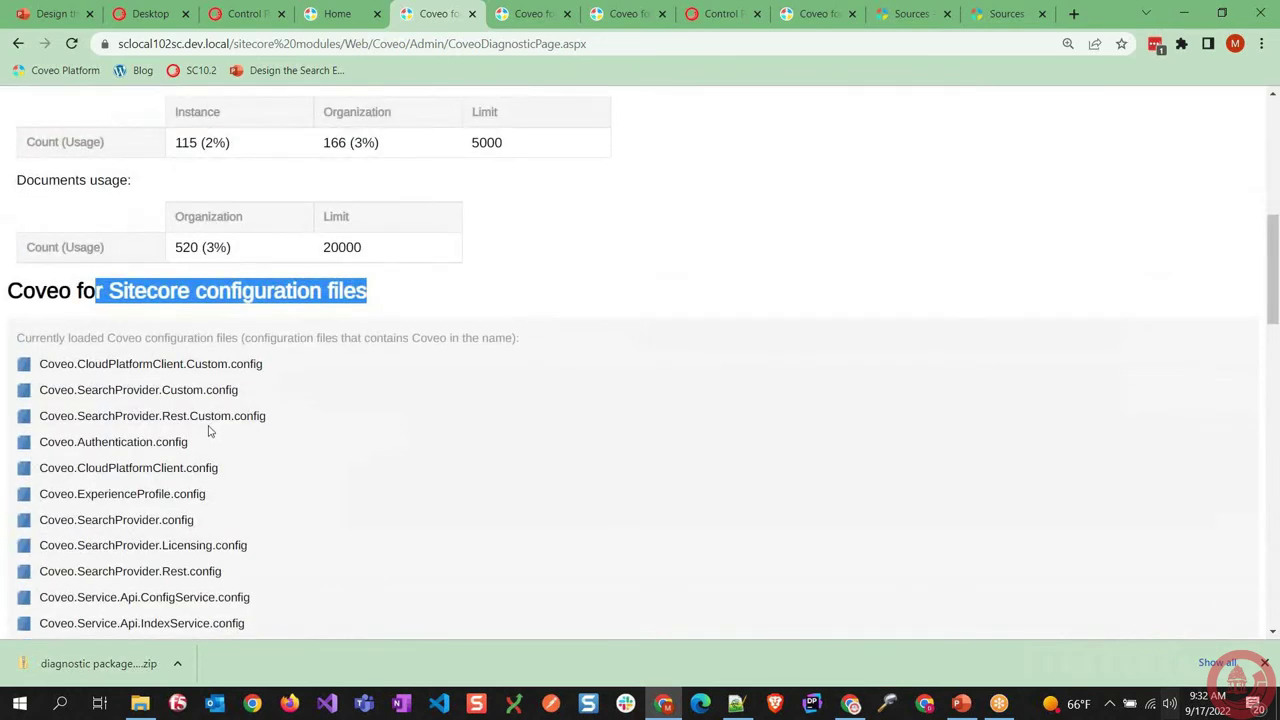
scroll(208, 430, down, 1)
scroll(170, 340, down, 1)
scroll(216, 422, down, 1)
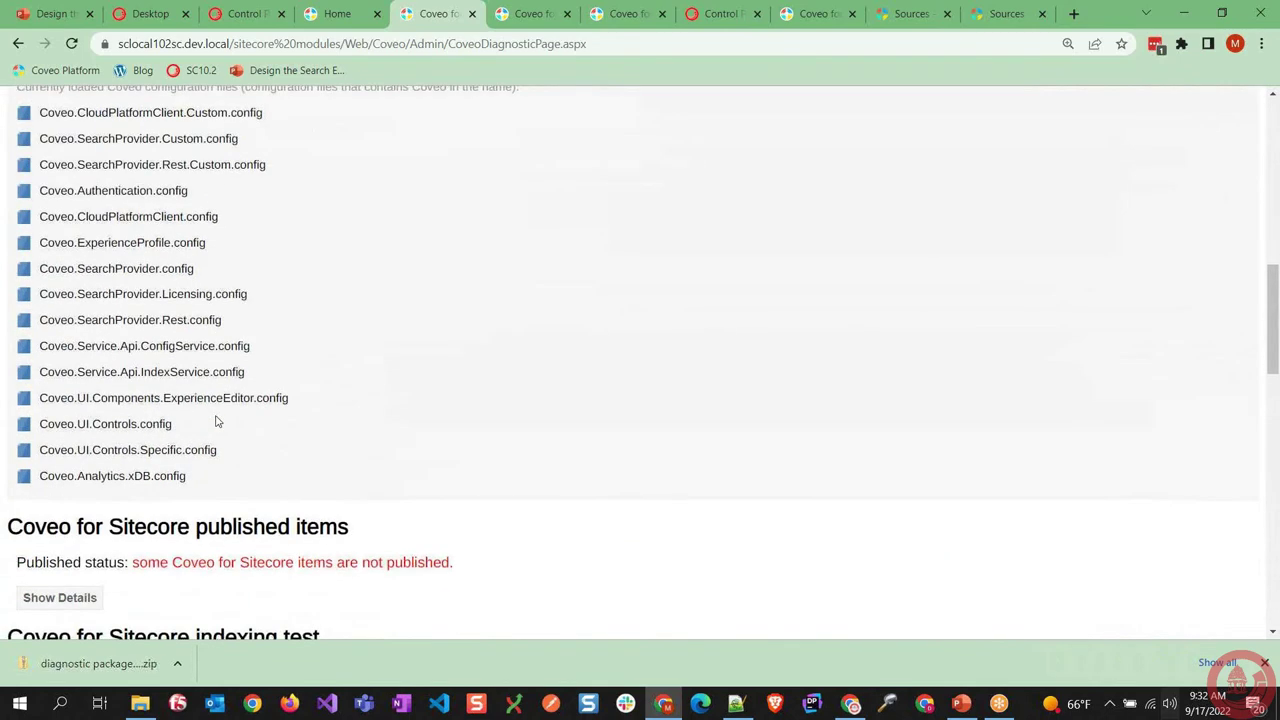
scroll(216, 422, down, 2)
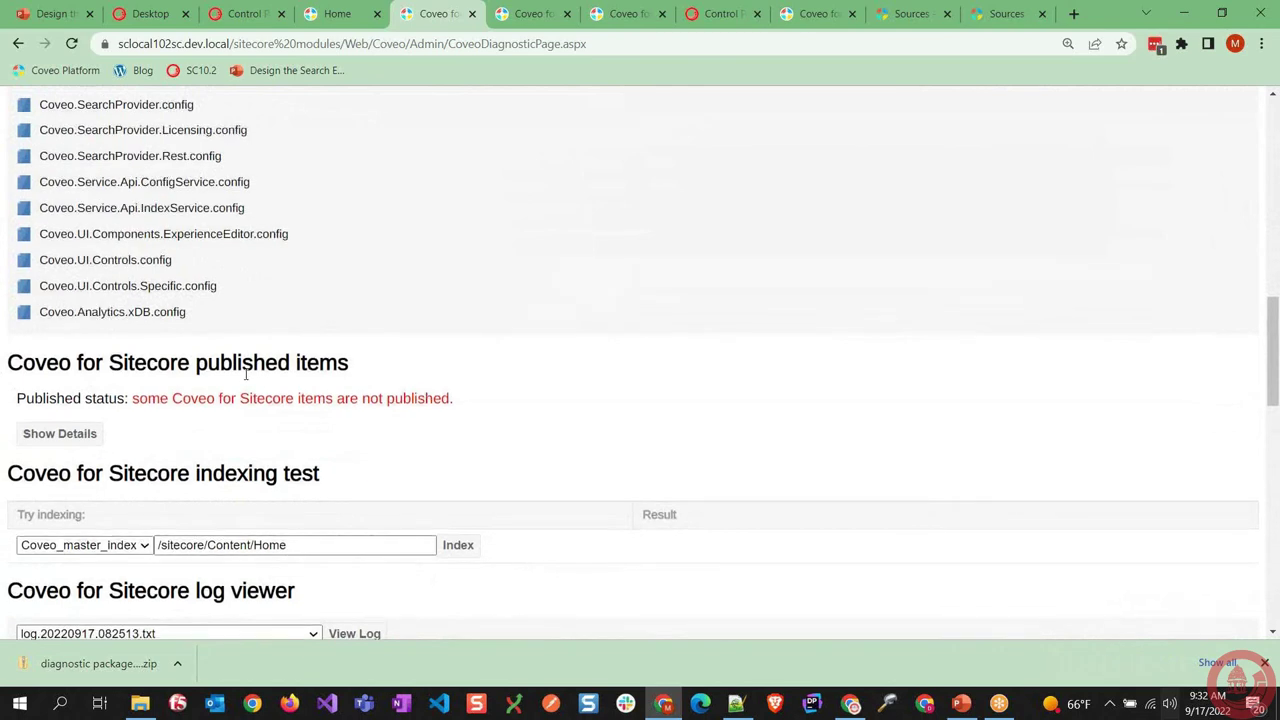
scroll(240, 385, up, 4)
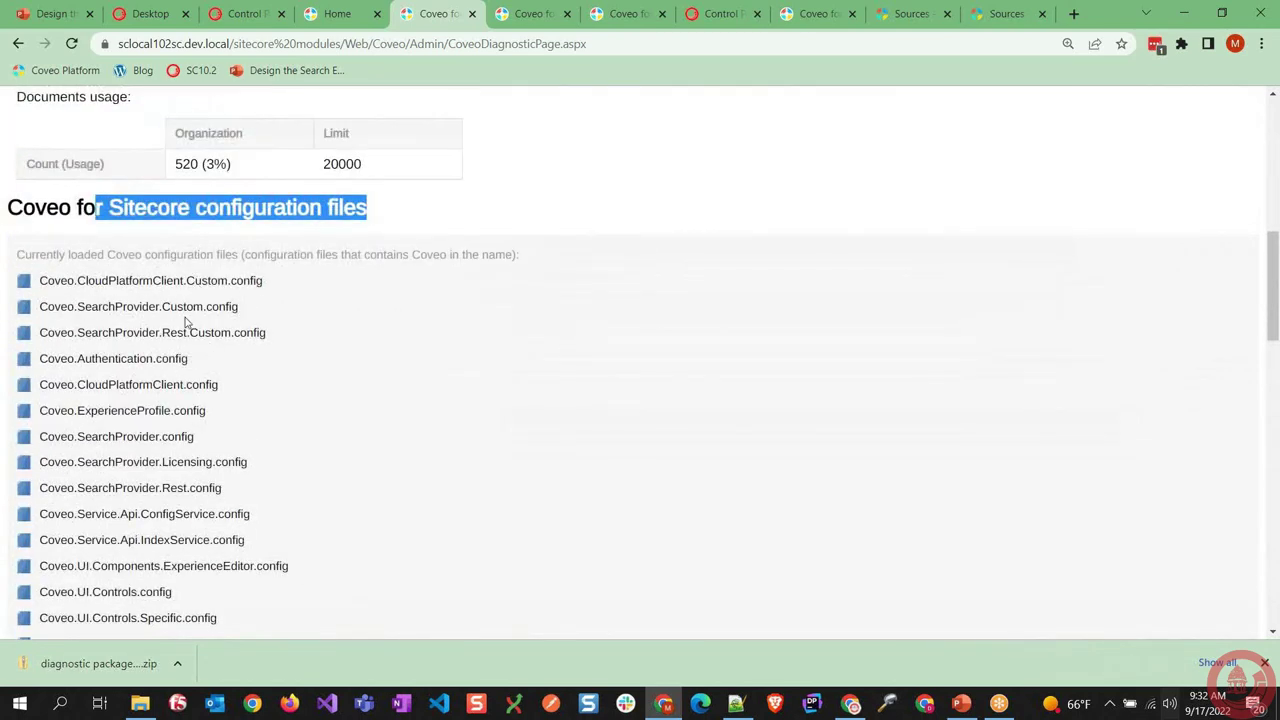
scroll(180, 345, down, 4)
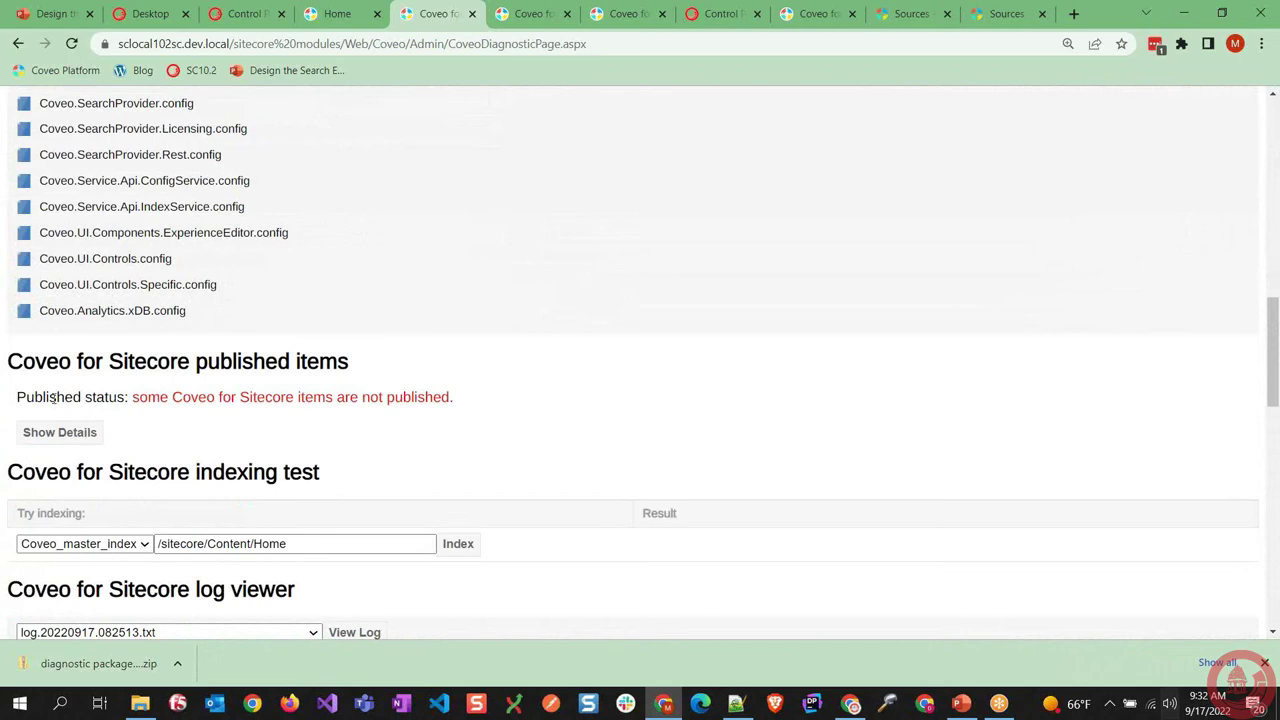
drag(53, 398, 127, 398)
click(190, 400)
scroll(503, 392, down, 1)
scroll(503, 392, down, 1)
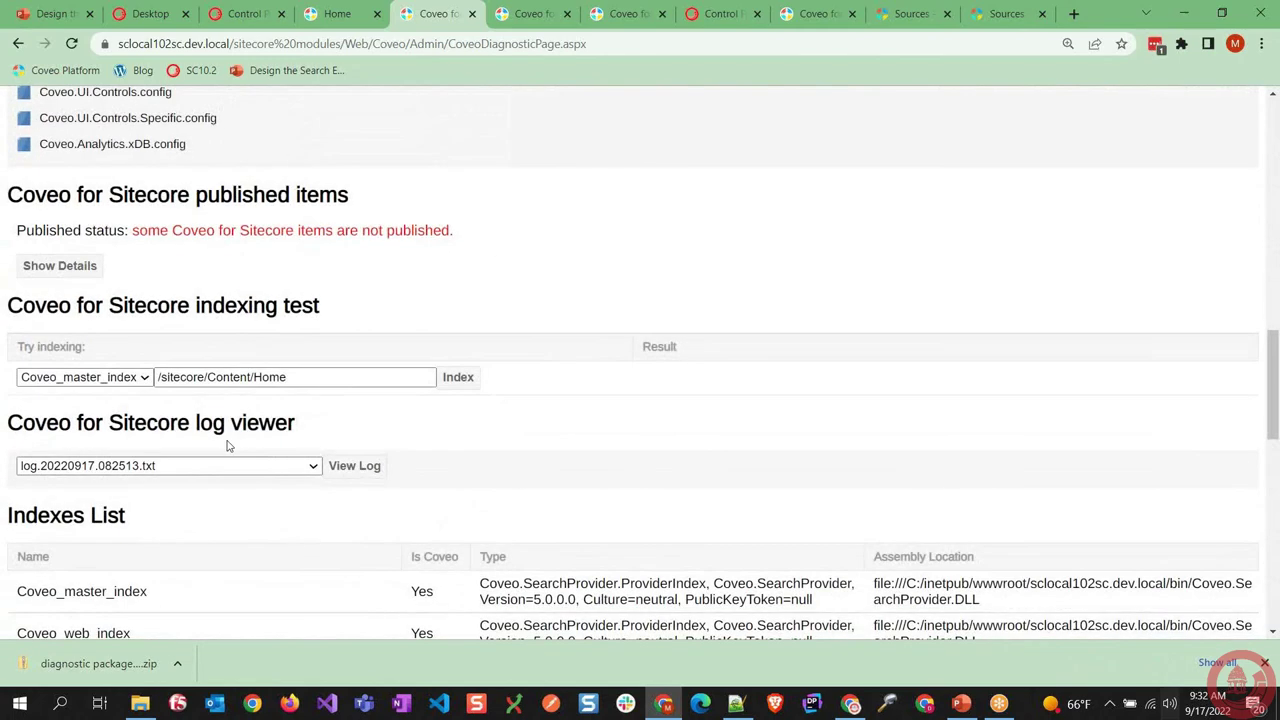
click(110, 380)
- Append /Test to the indexing test item path, making it /sitecore/Content/Home/Test
click(350, 372)
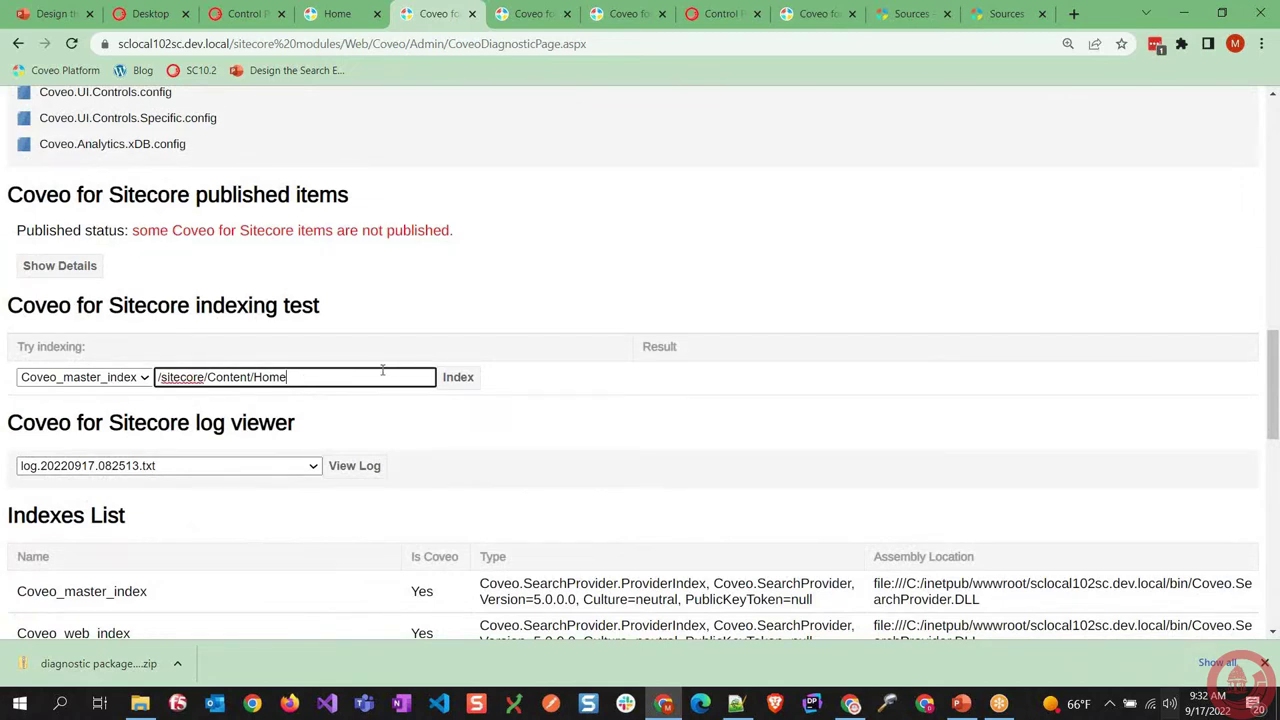
text(/TEst)
key(BackSpace)
key(BackSpace)
text(est)
drag(337, 374, 135, 376)
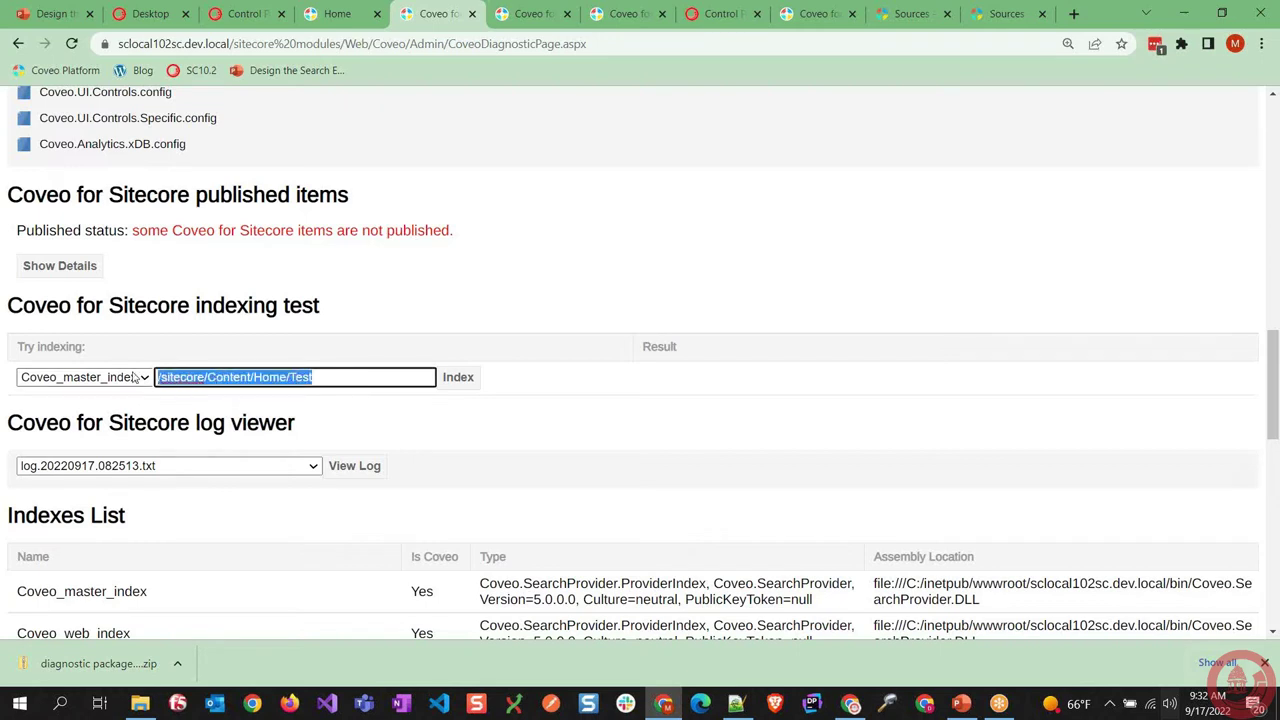
click(487, 431)
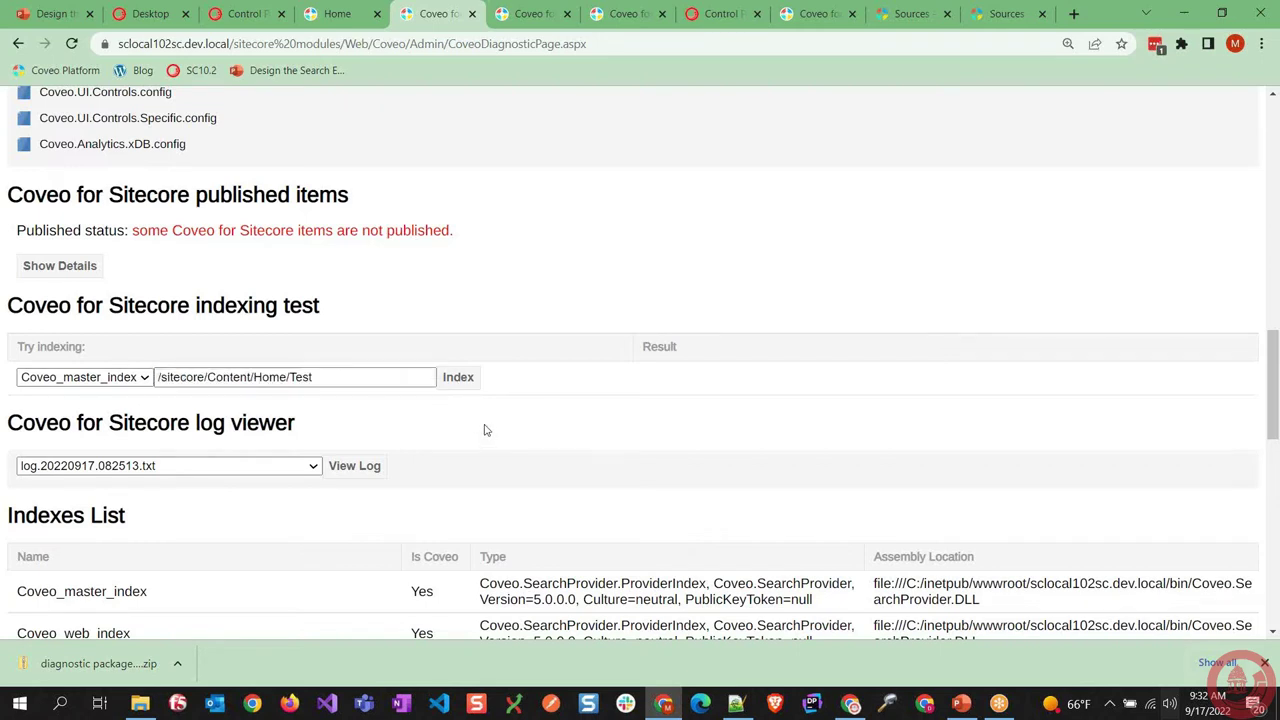
- Confirm the path ends in Test and open the list of log files
scroll(435, 412, down, 3)
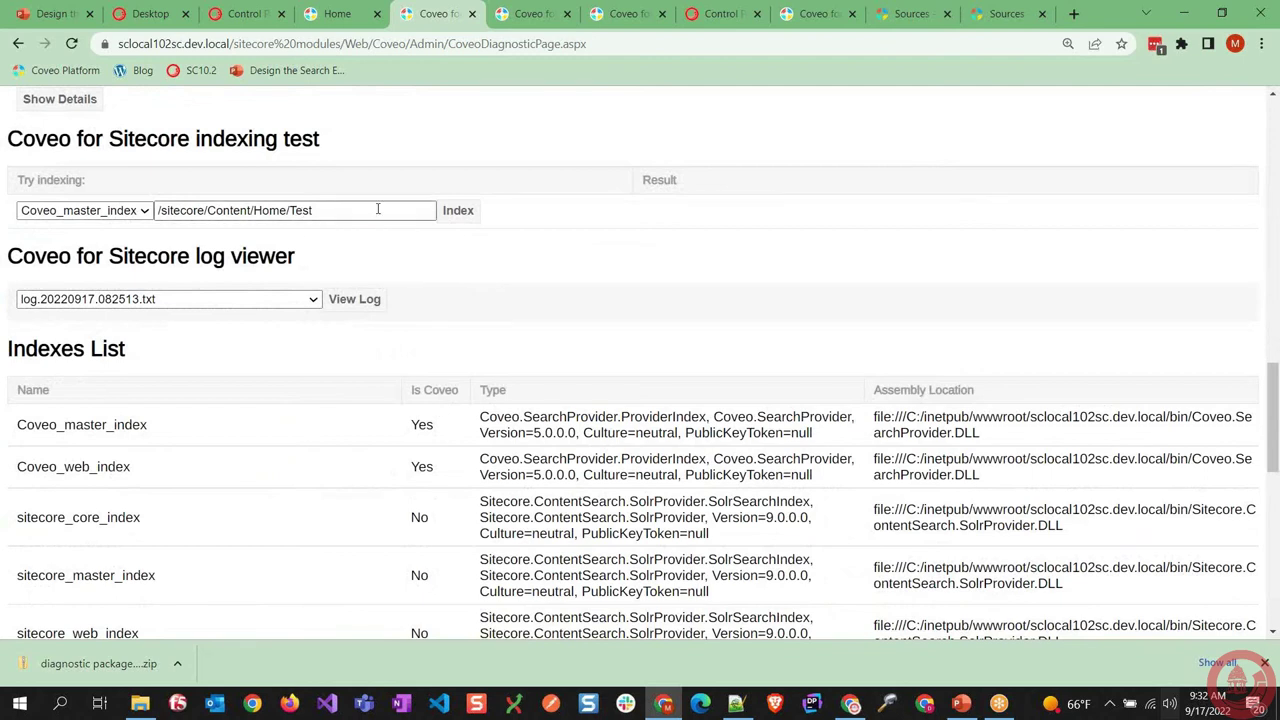
click(431, 212)
key(ctrl+shift+Left)
click(515, 265)
scroll(491, 258, down, 1)
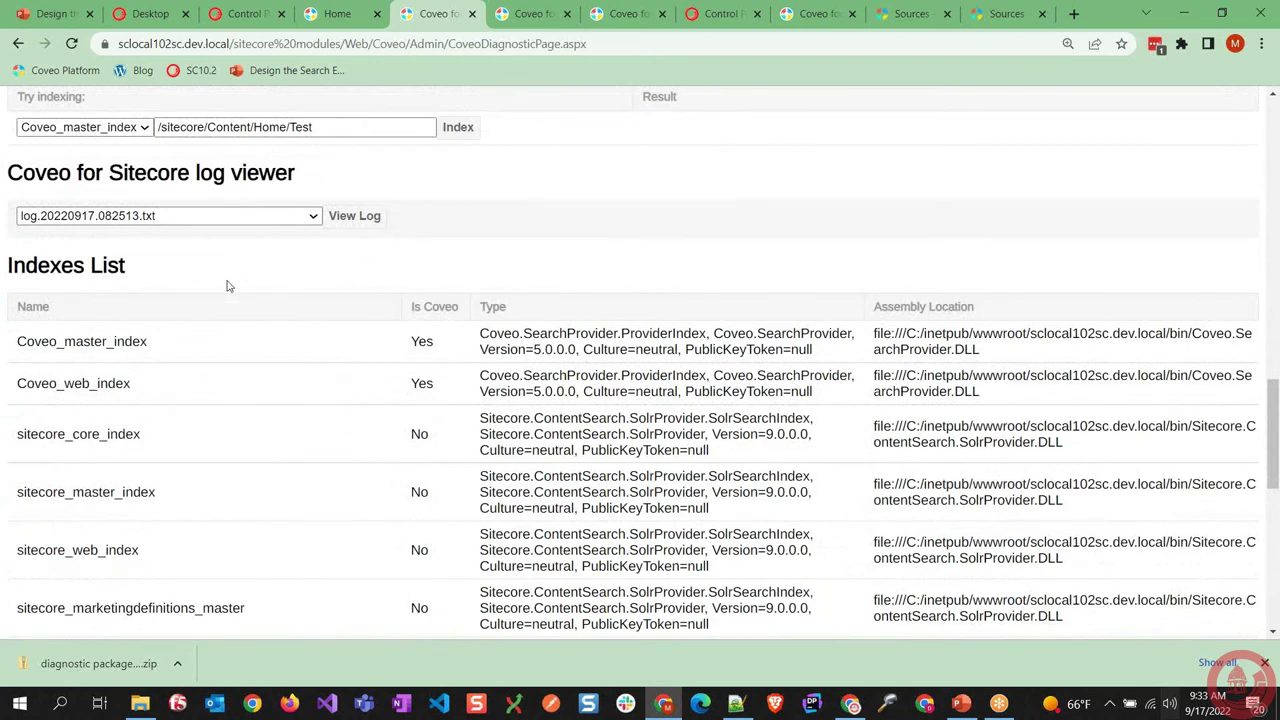
click(120, 219)
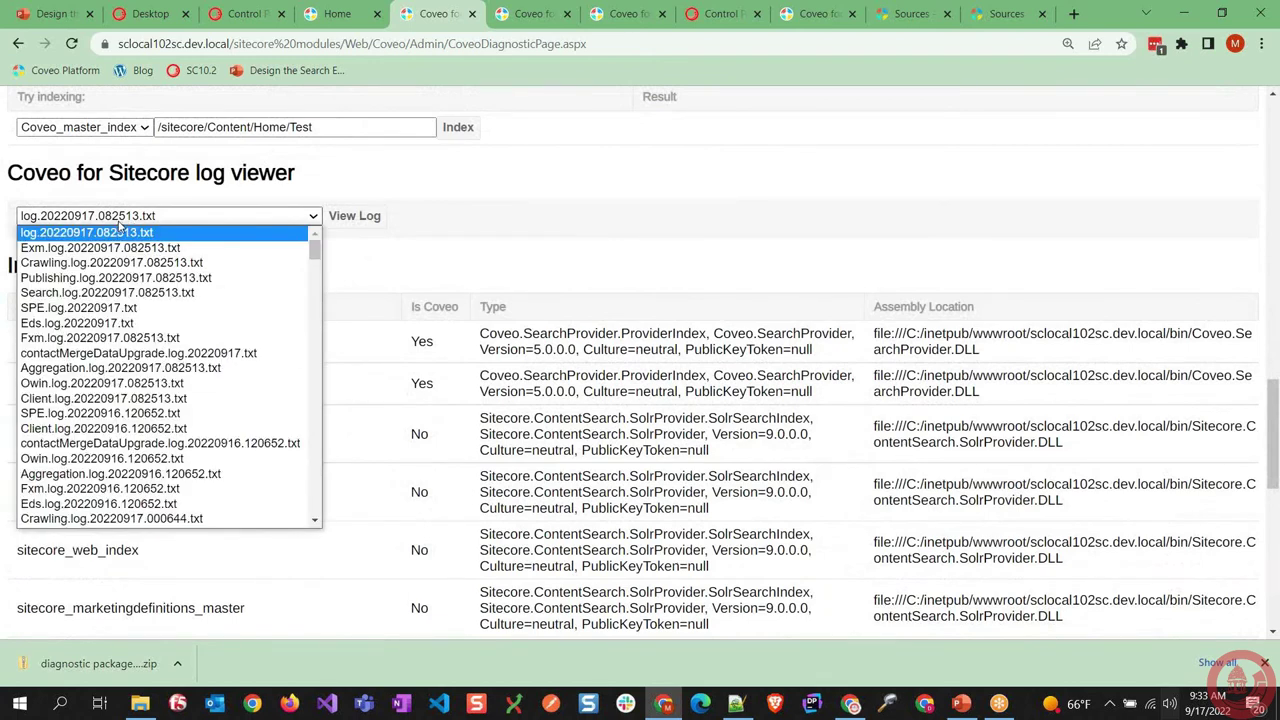
- Display log.20220917.082513.txt in the log viewer and scroll through its XConnect errors
click(120, 230)
click(362, 219)
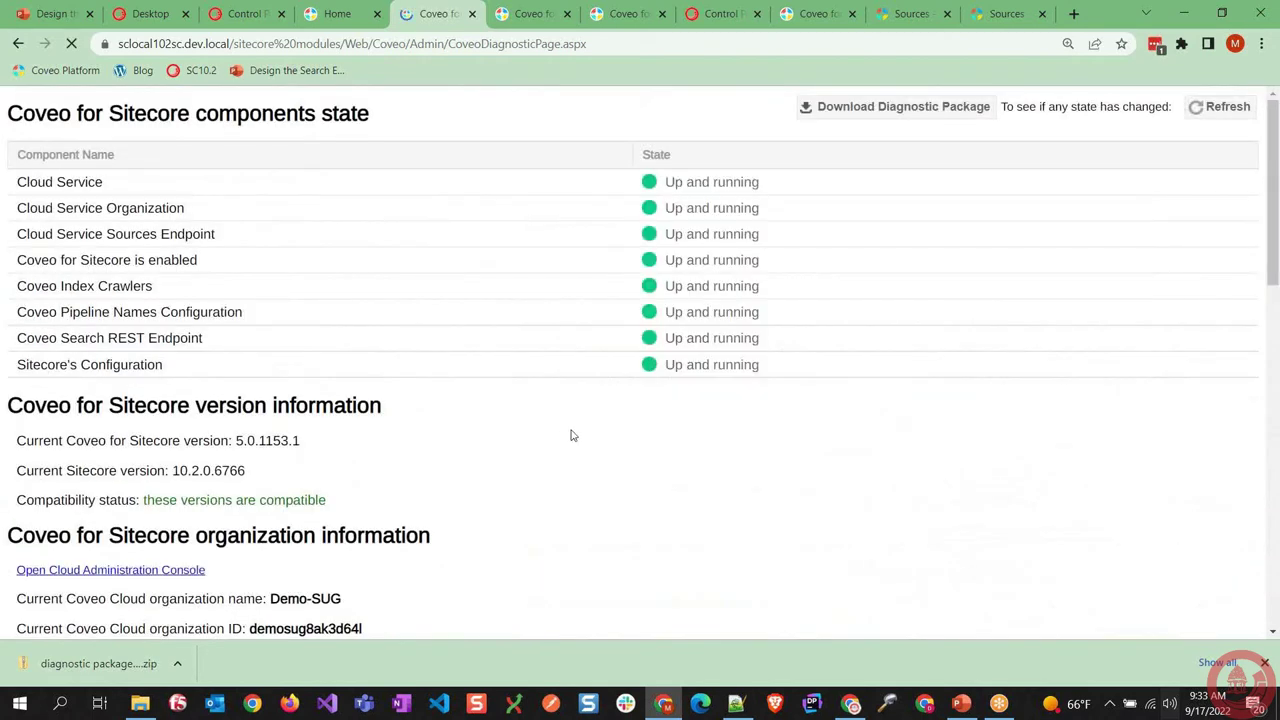
scroll(572, 435, down, 15)
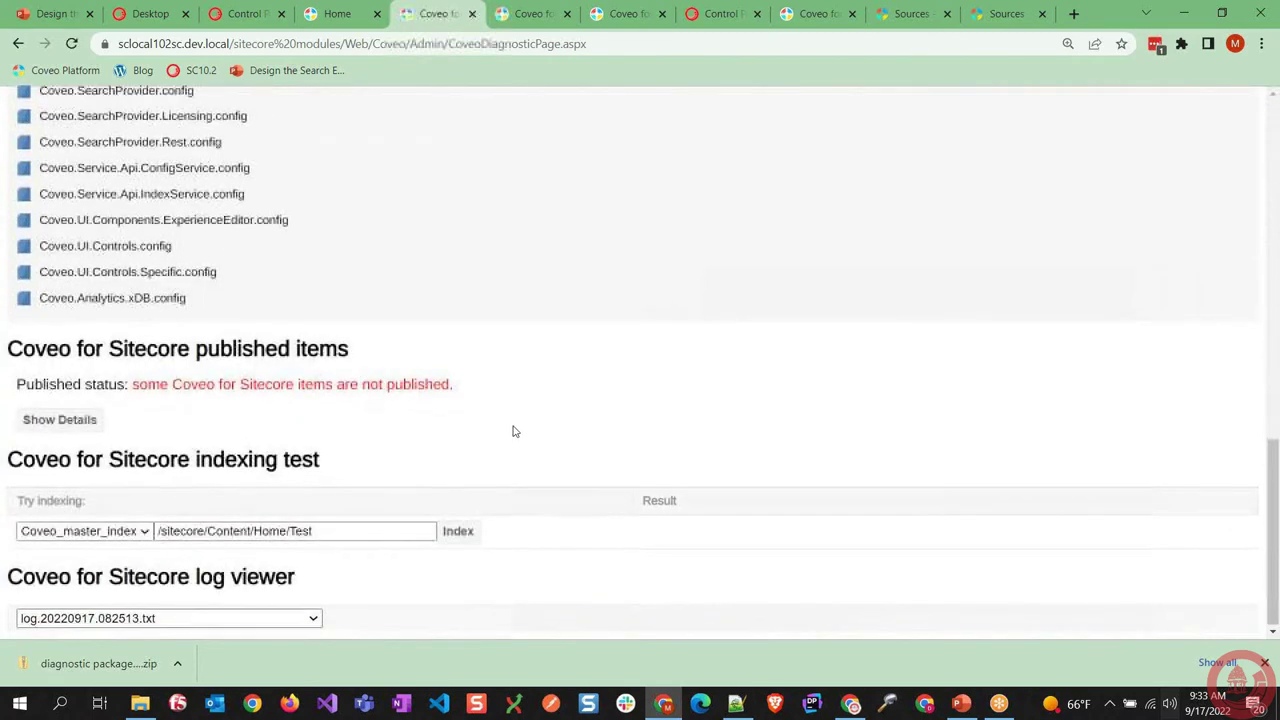
scroll(513, 431, up, 10)
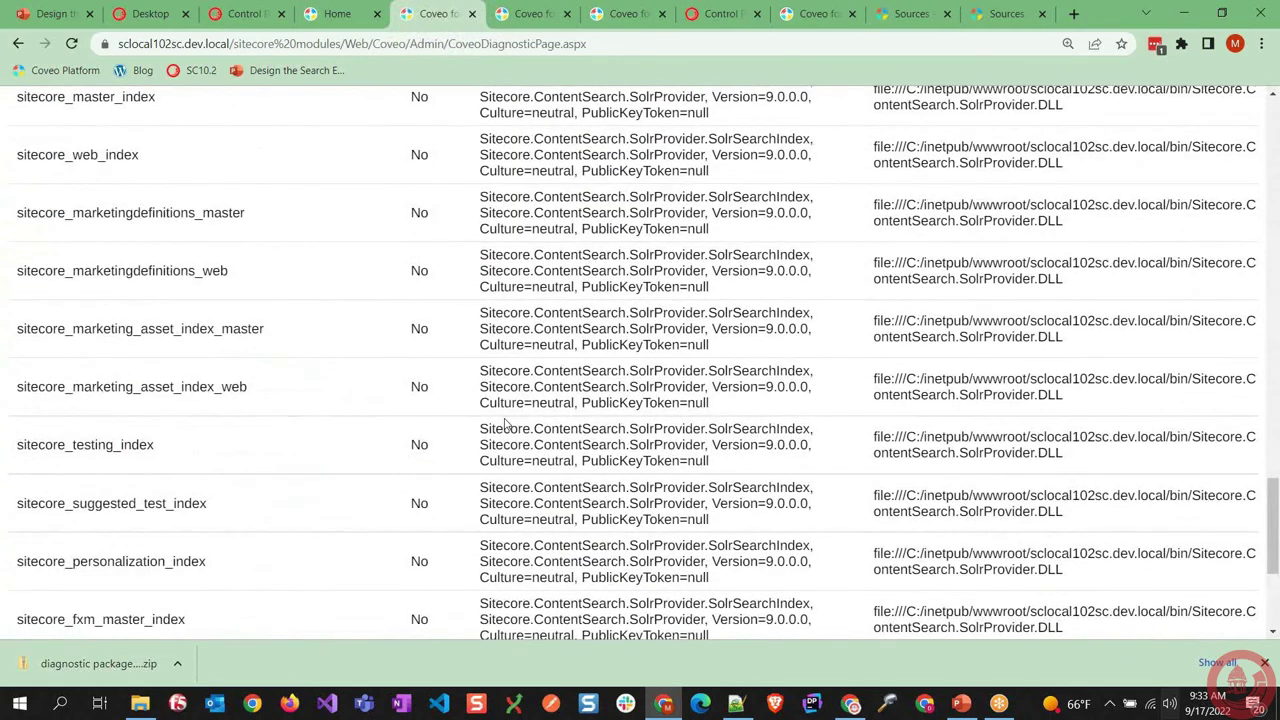
scroll(506, 425, up, 10)
scroll(258, 285, down, 3)
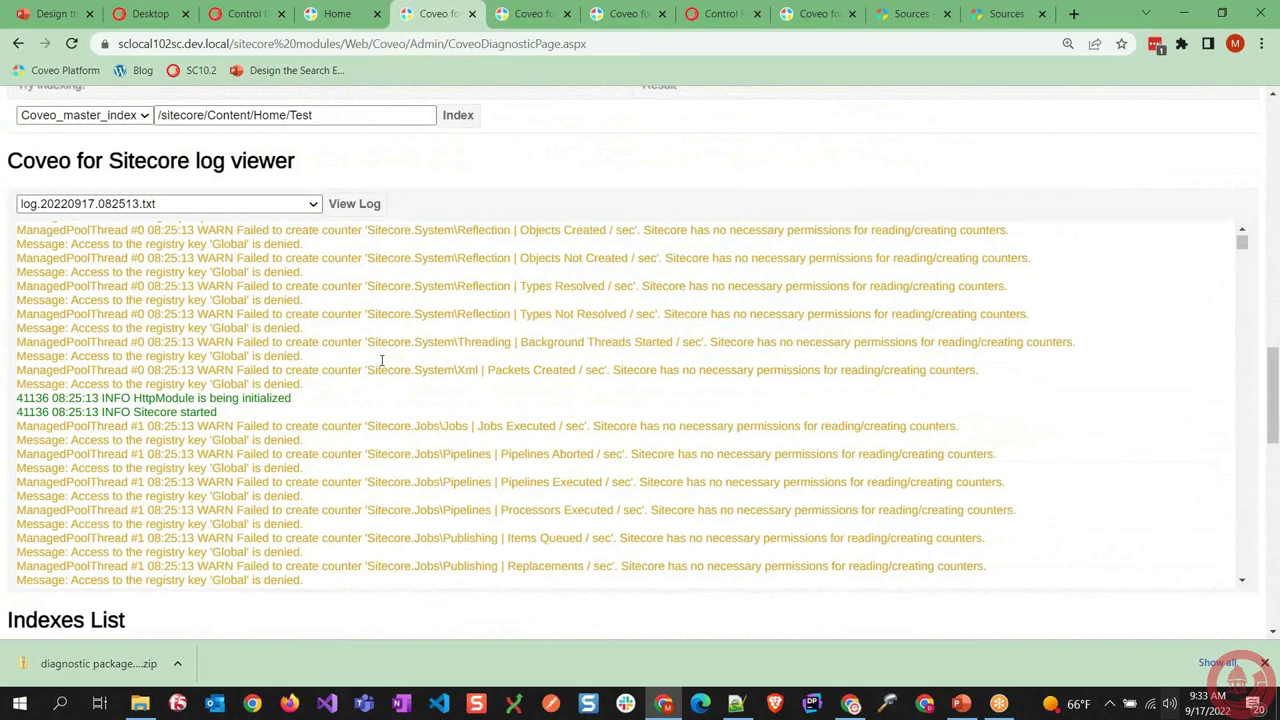
scroll(390, 373, down, 5)
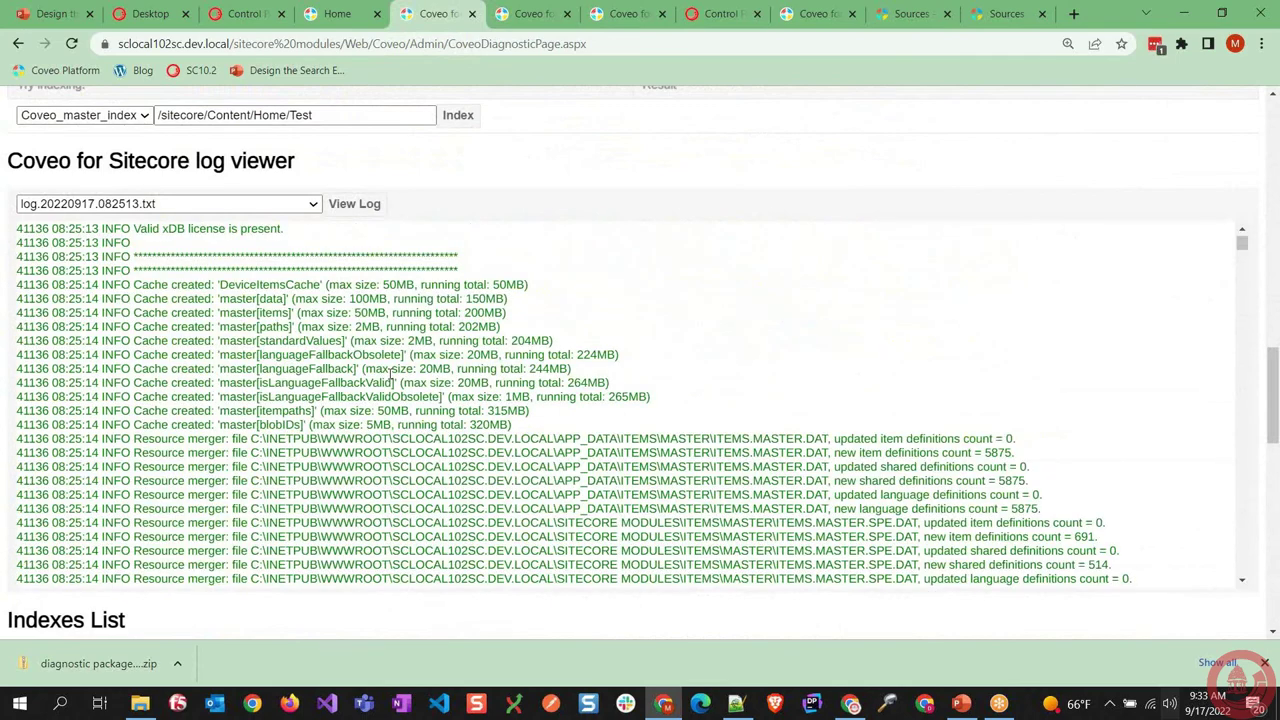
scroll(390, 376, down, 15)
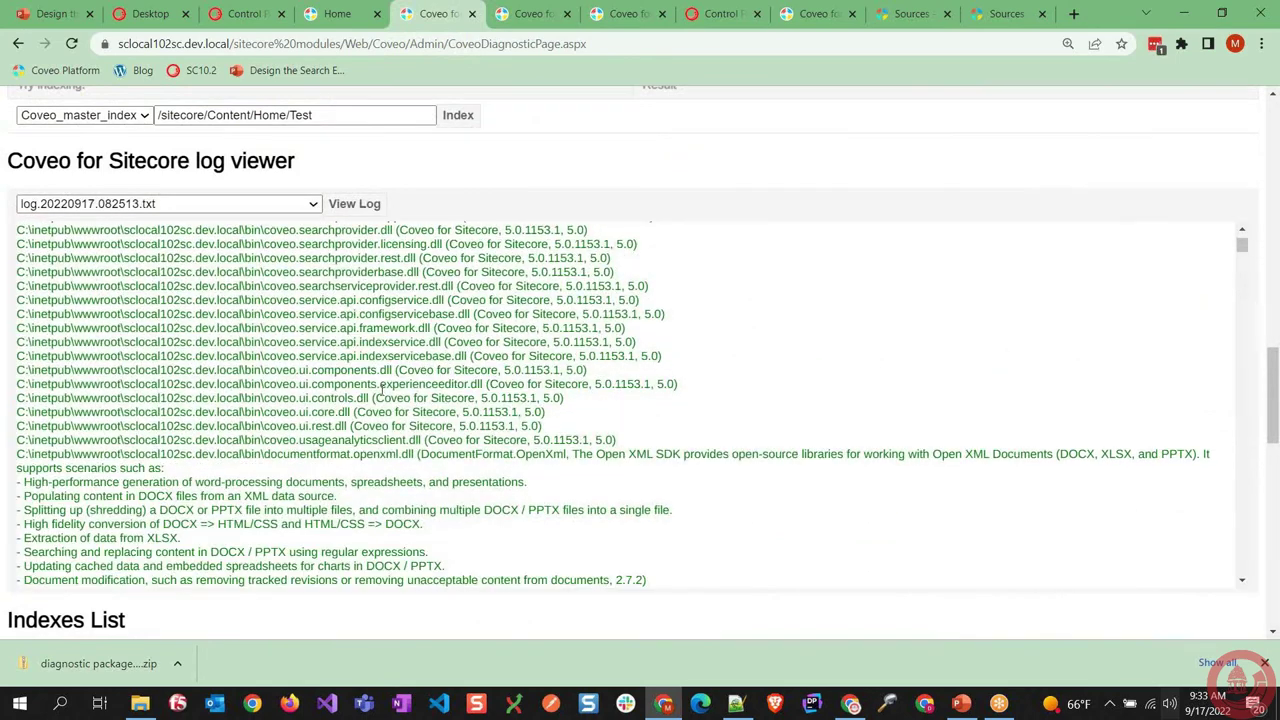
scroll(382, 390, down, 10)
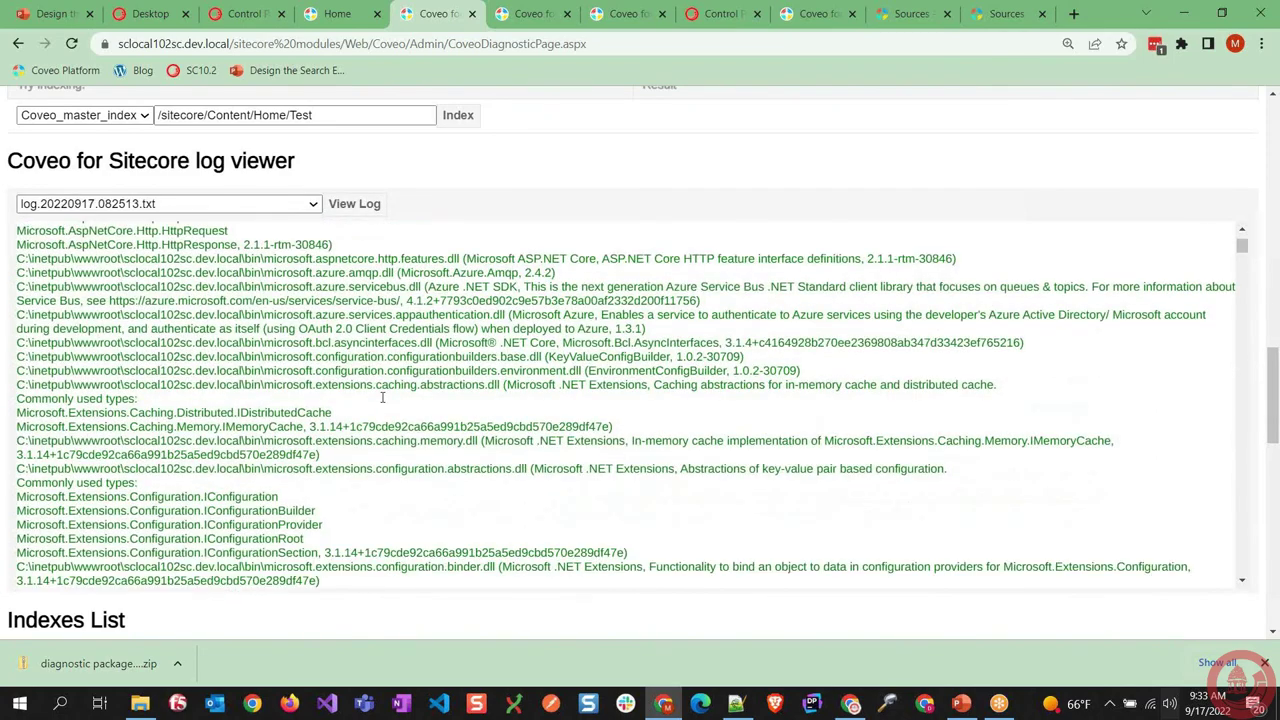
scroll(382, 400, down, 15)
scroll(382, 404, down, 15)
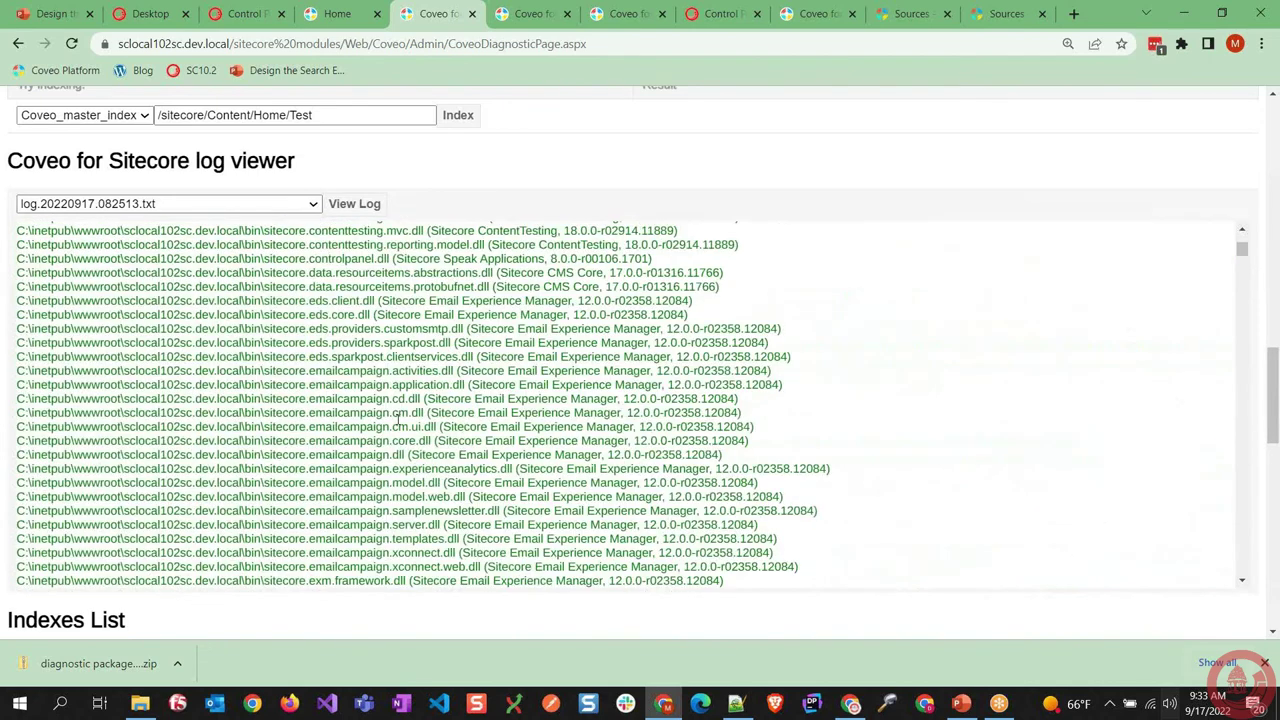
scroll(399, 418, down, 10)
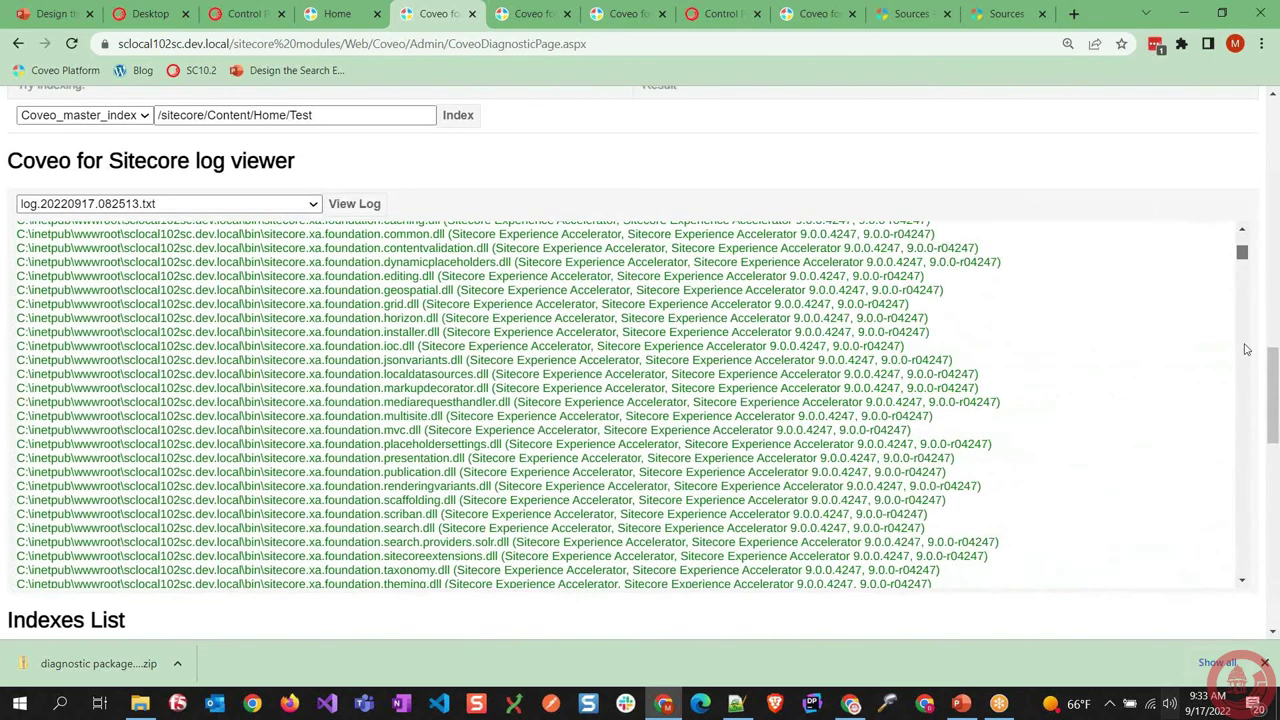
- Highlight the Coveo index names in the log, then return to the Control Panel
drag(1242, 252, 1241, 570)
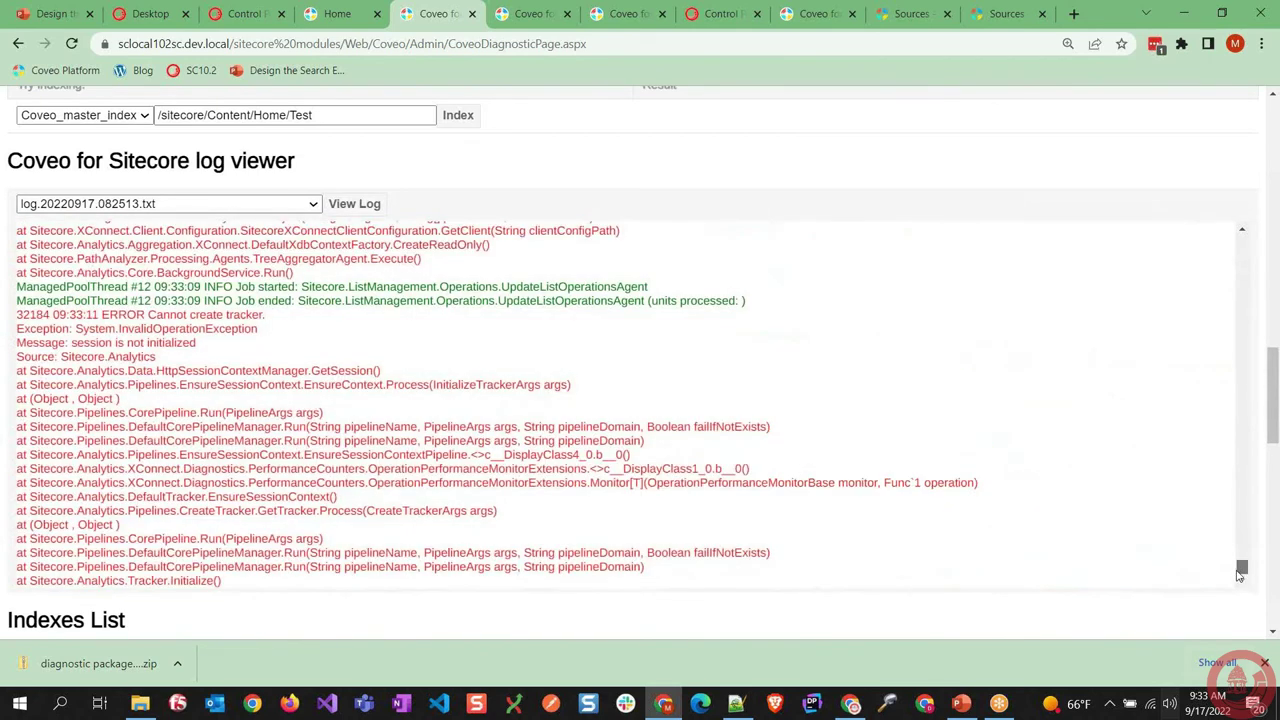
scroll(515, 352, up, 10)
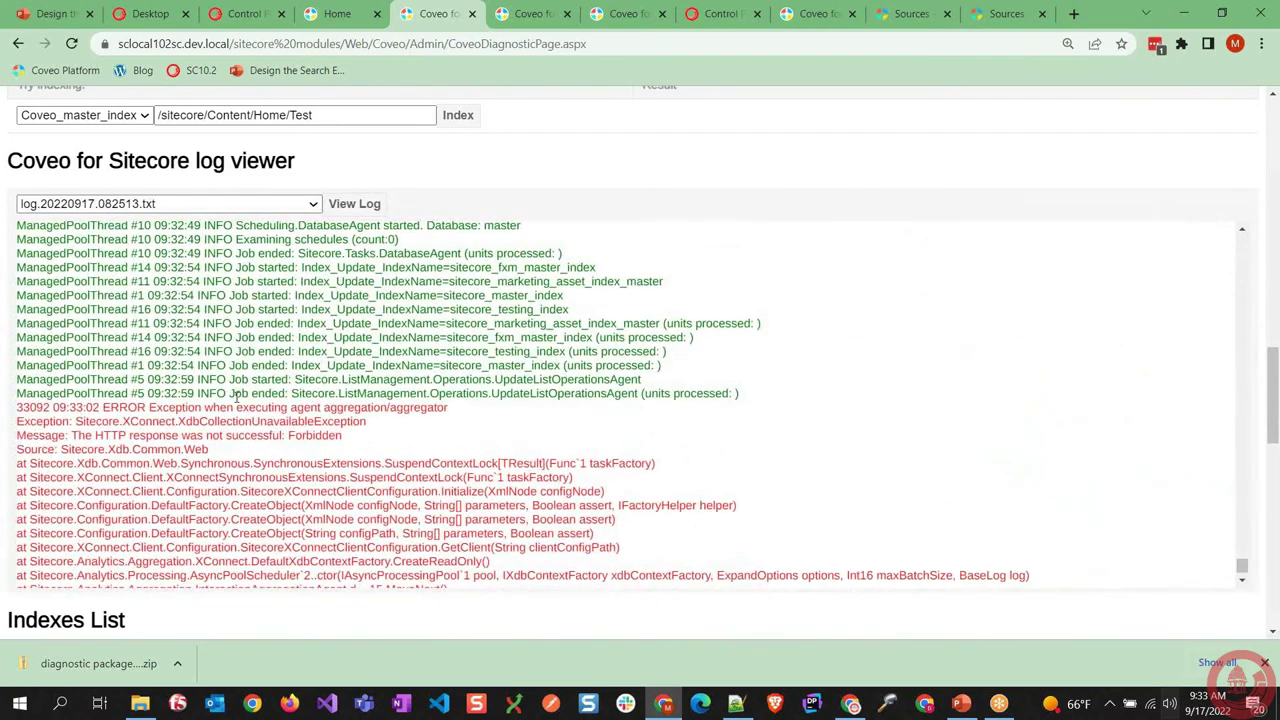
scroll(660, 470, down, 3)
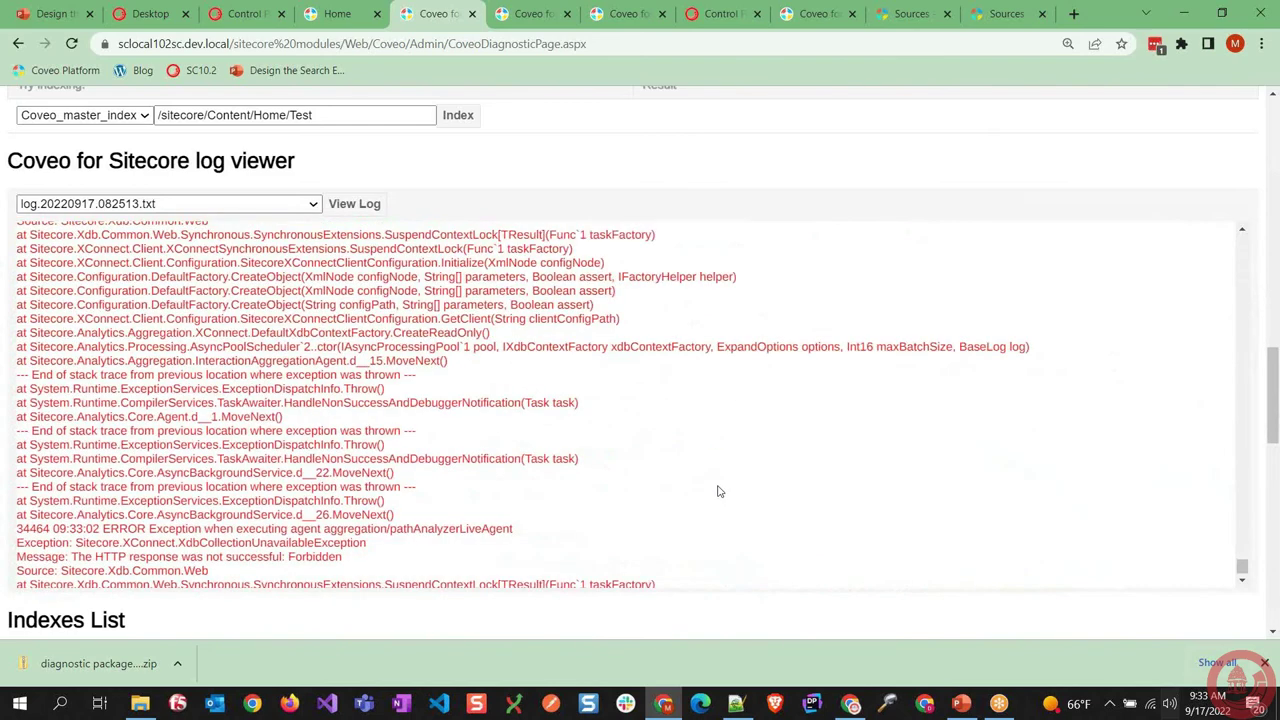
scroll(718, 491, down, 10)
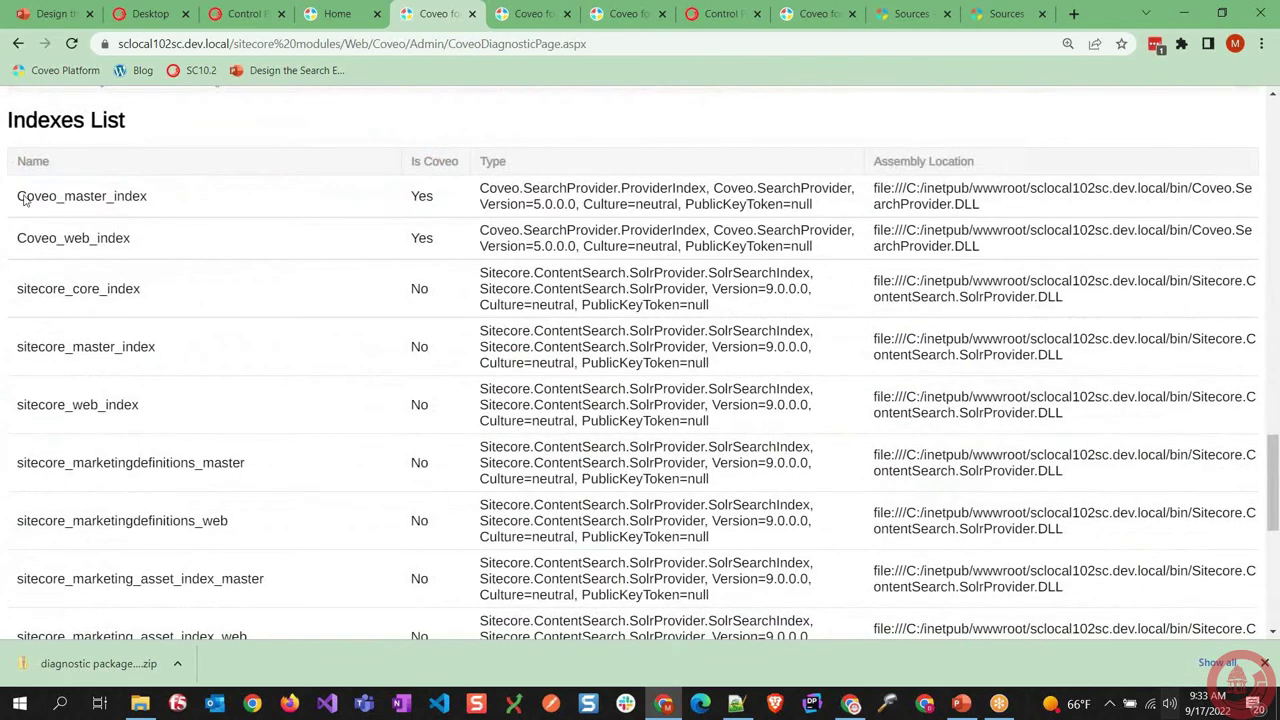
drag(25, 199, 132, 240)
click(147, 248)
scroll(664, 355, down, 5)
scroll(664, 355, up, 3)
click(245, 14)
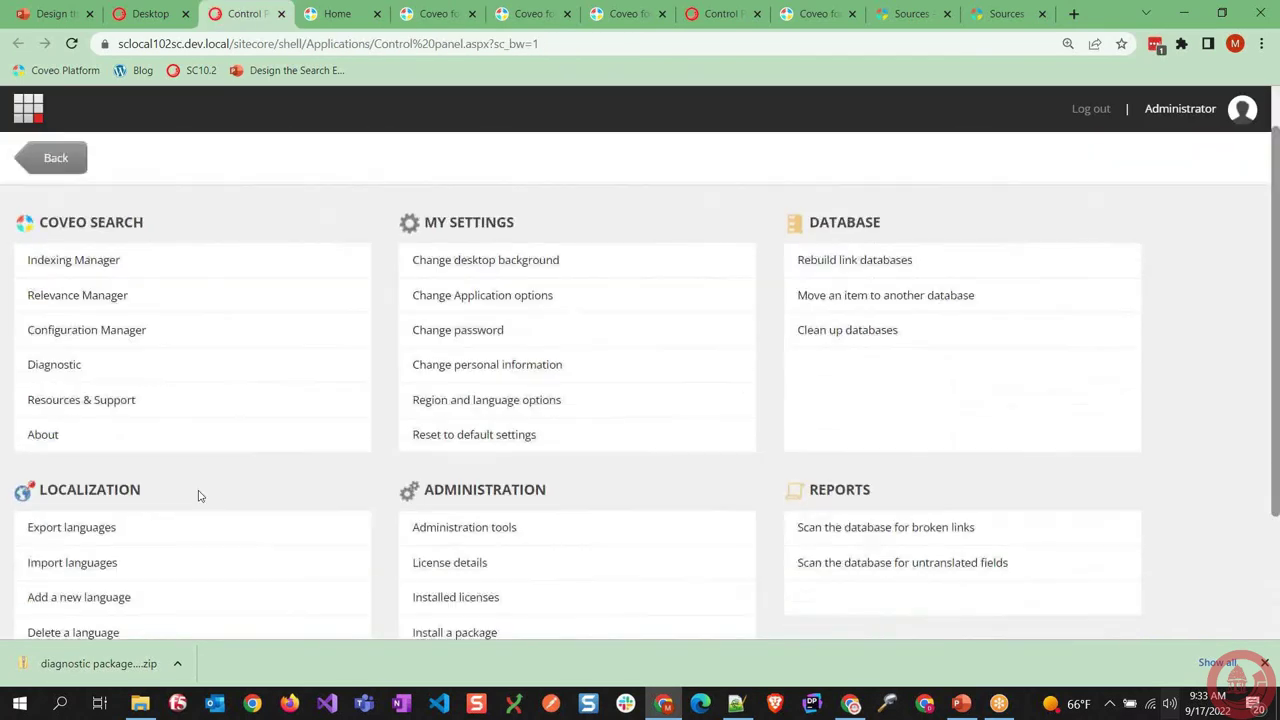
- In the Indexing Manager, tick Coveo_master_index and Coveo_web_index
scroll(150, 520, down, 2)
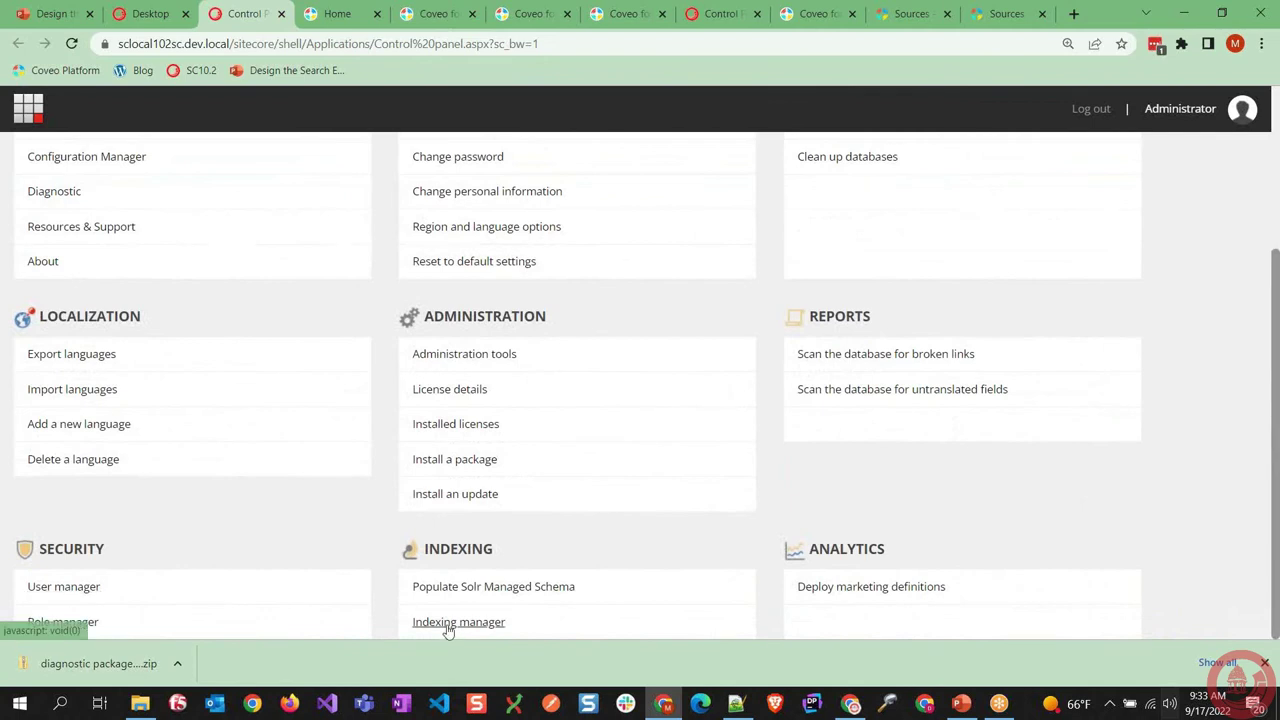
click(447, 624)
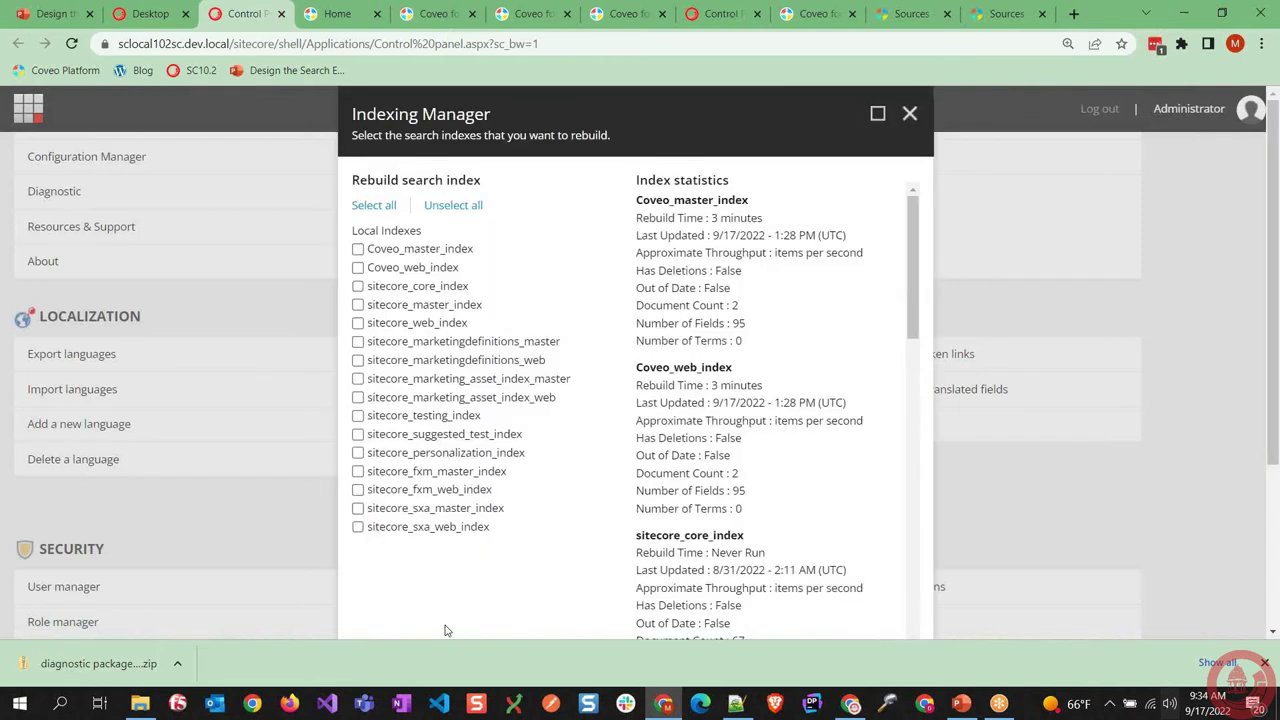
click(358, 249)
click(358, 267)
- Review the index statistics, close without rebuilding, and return to the Coveo Connect home page
drag(470, 272, 366, 247)
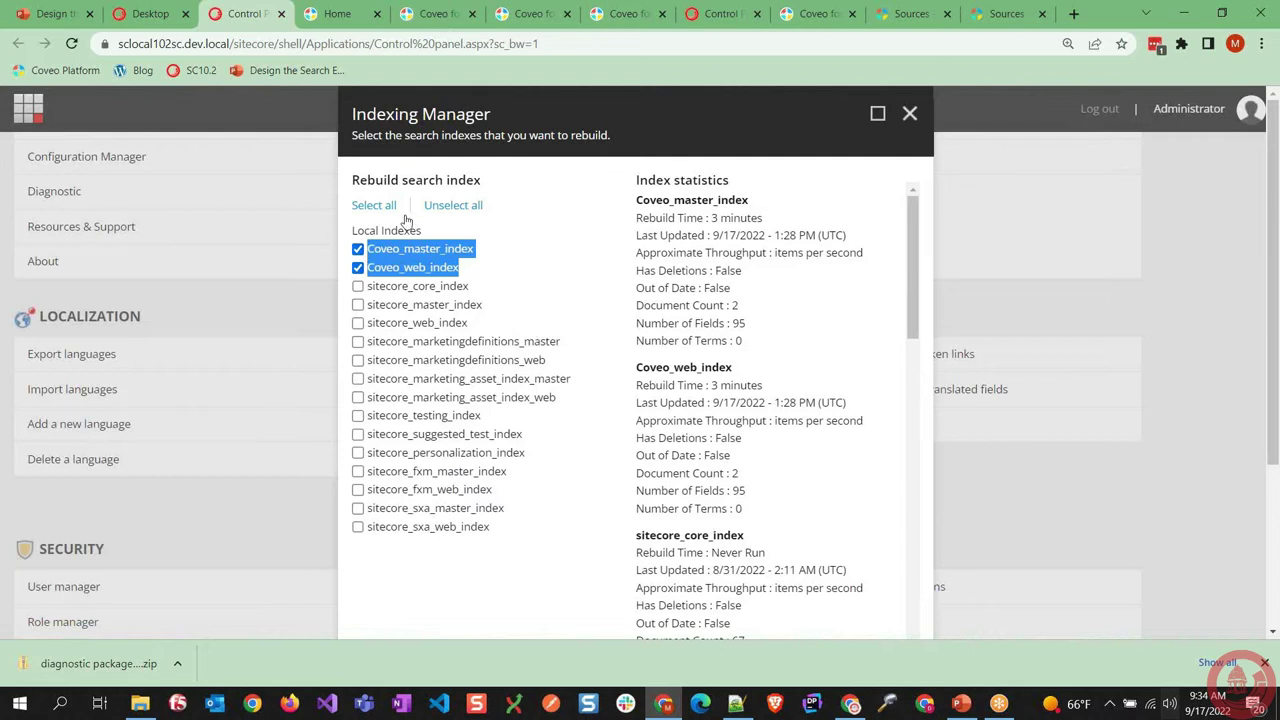
scroll(666, 380, down, 4)
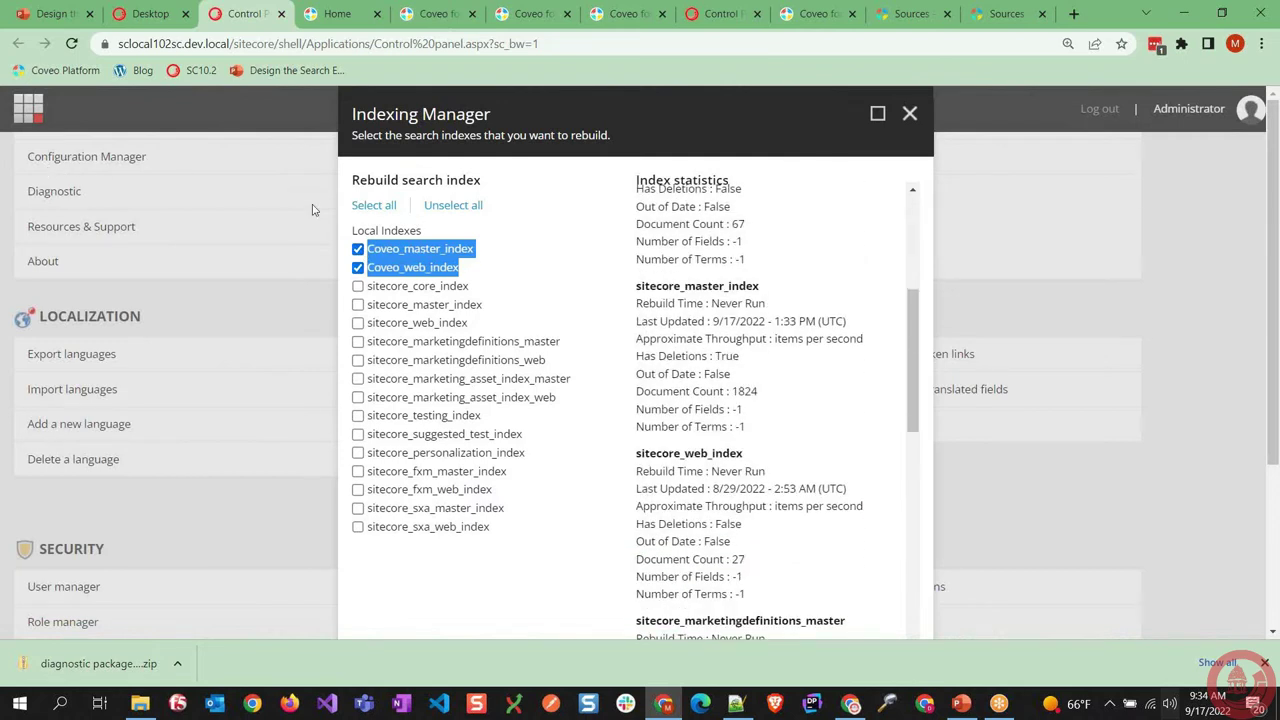
click(909, 114)
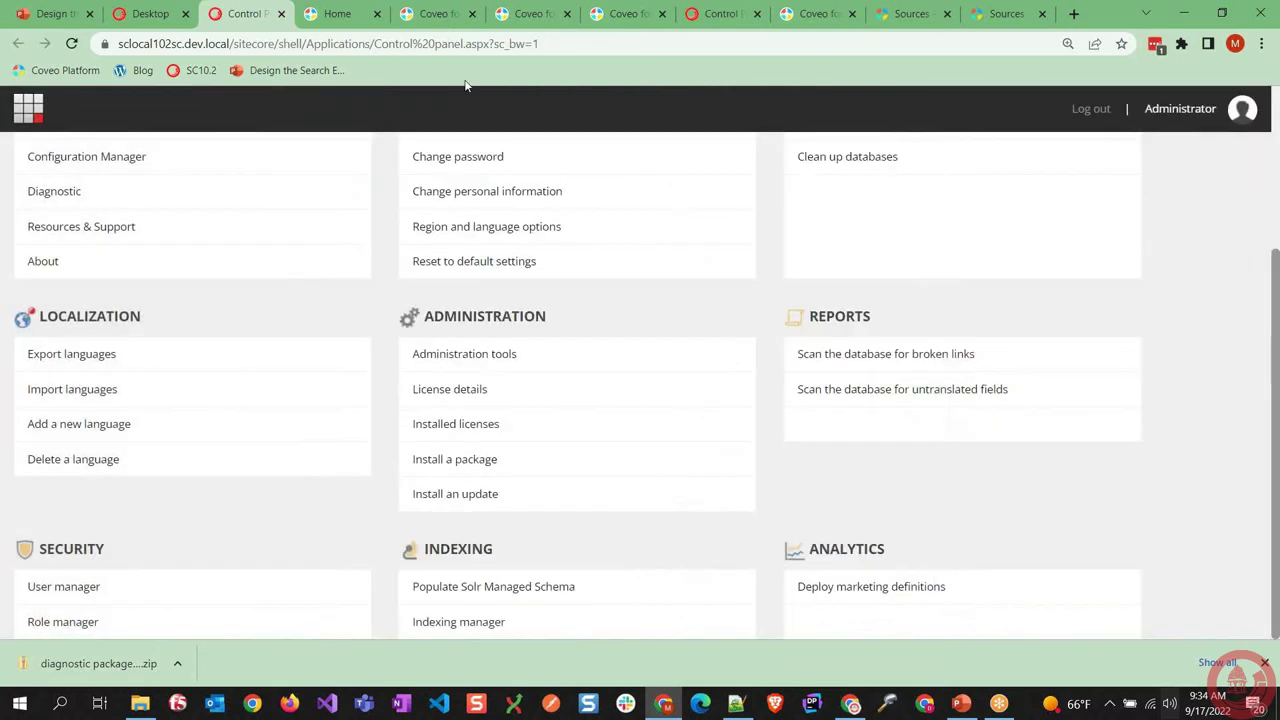
click(365, 14)
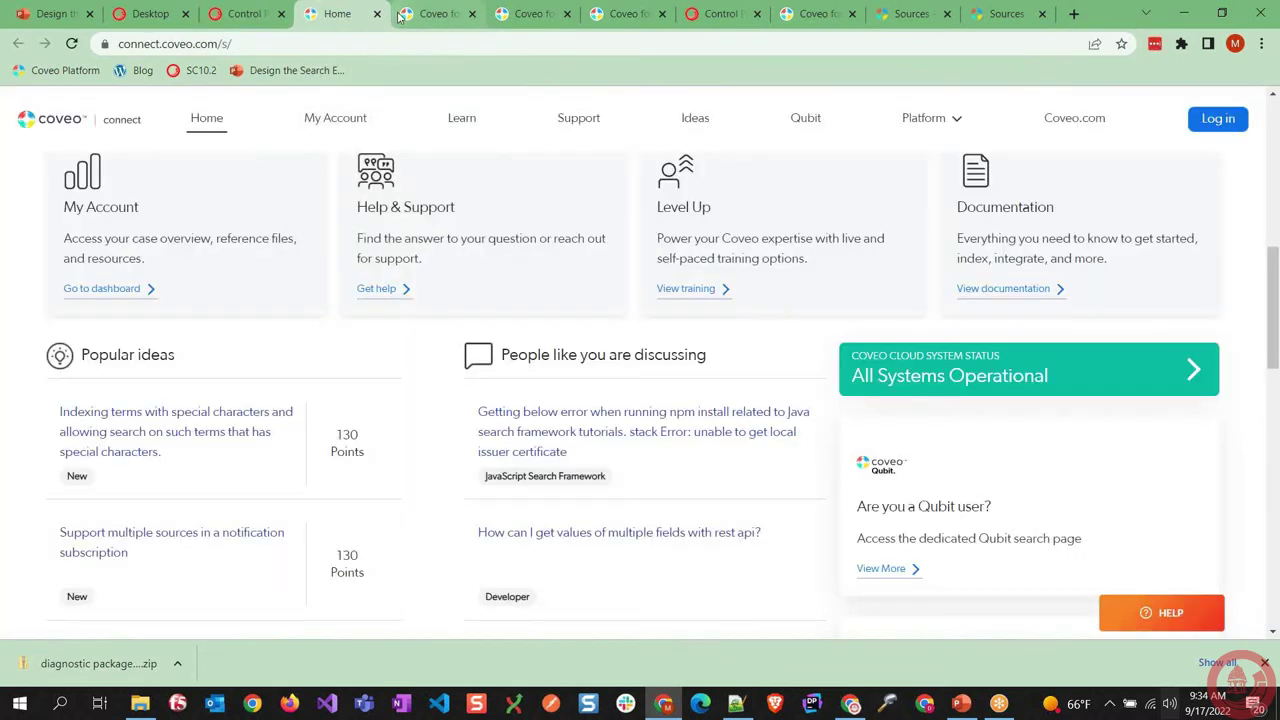
- Return to the Coveo diagnostic page and scroll through the Indexes List
click(400, 16)
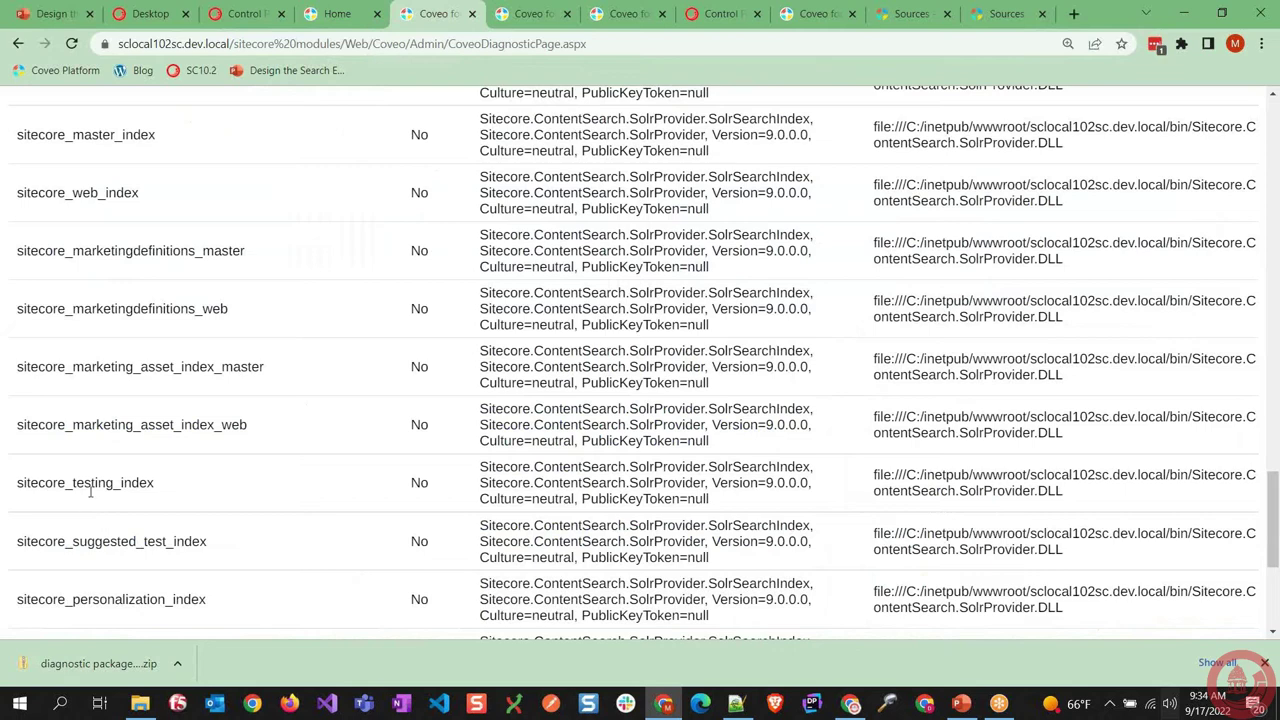
scroll(278, 465, up, 6)
scroll(278, 465, down, 7)
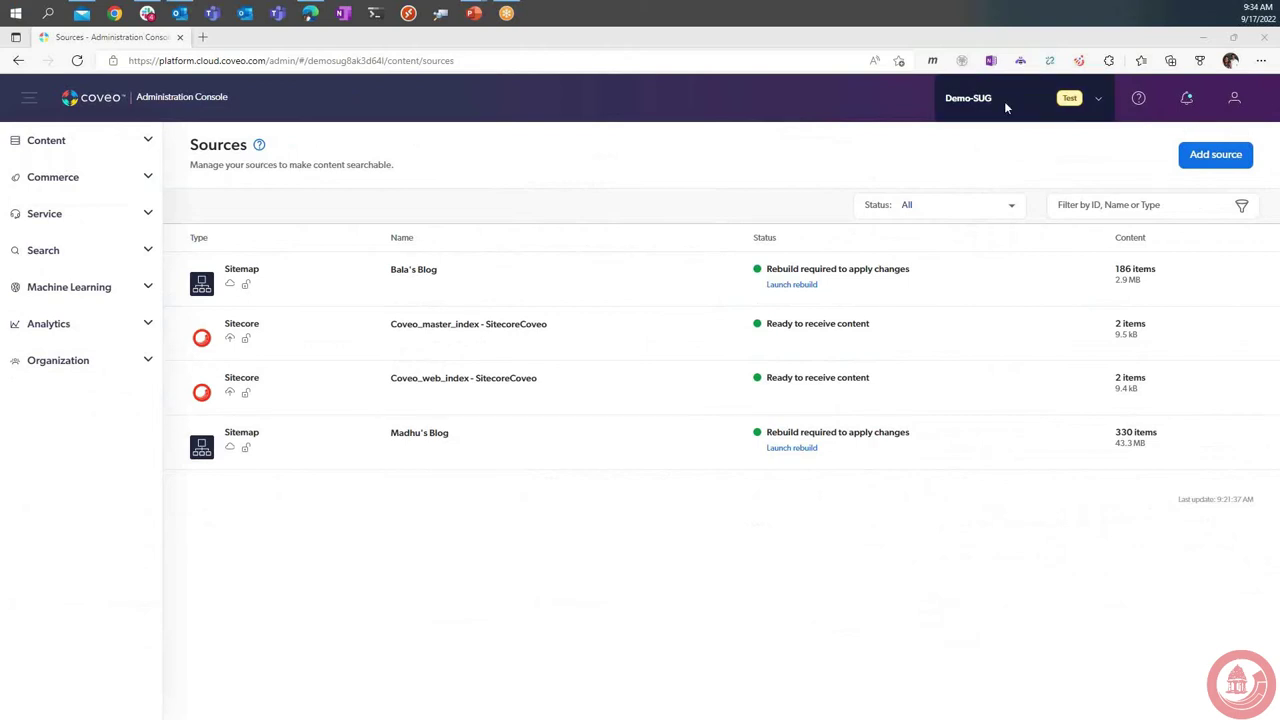
- Expand Content and browse the Add source types, closing the picker without adding a source
click(135, 141)
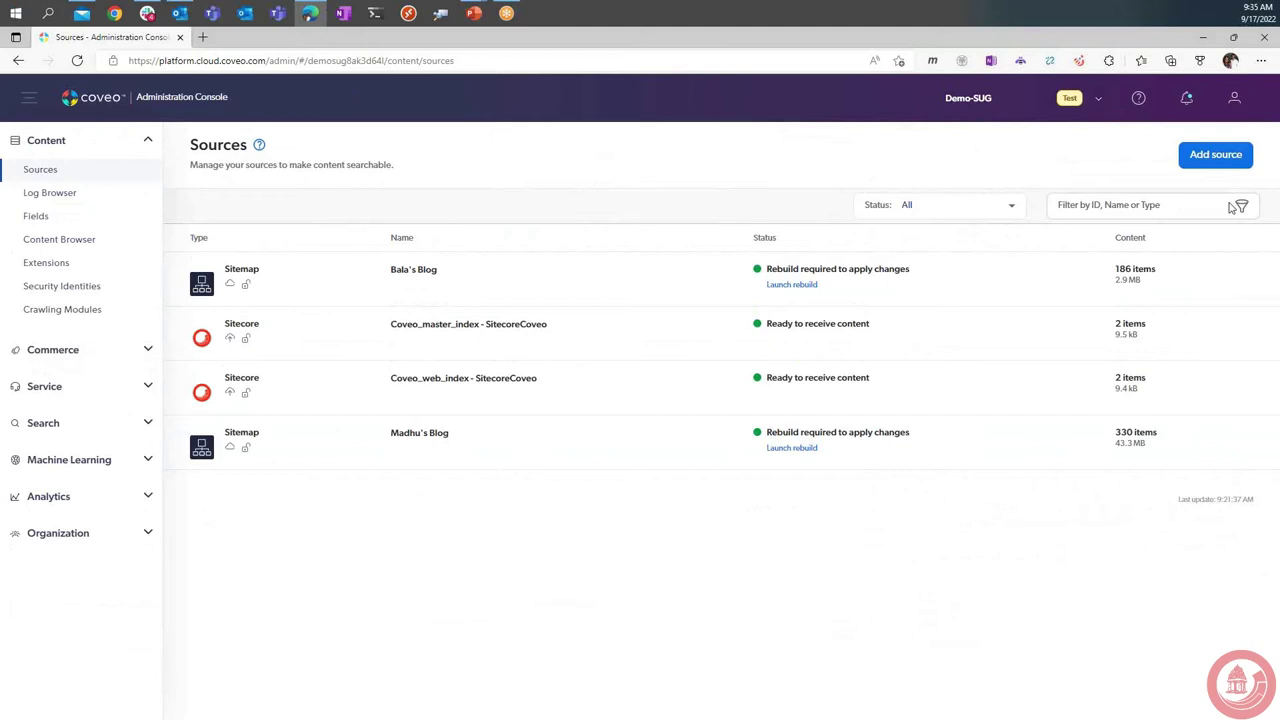
click(1215, 154)
scroll(425, 440, down, 5)
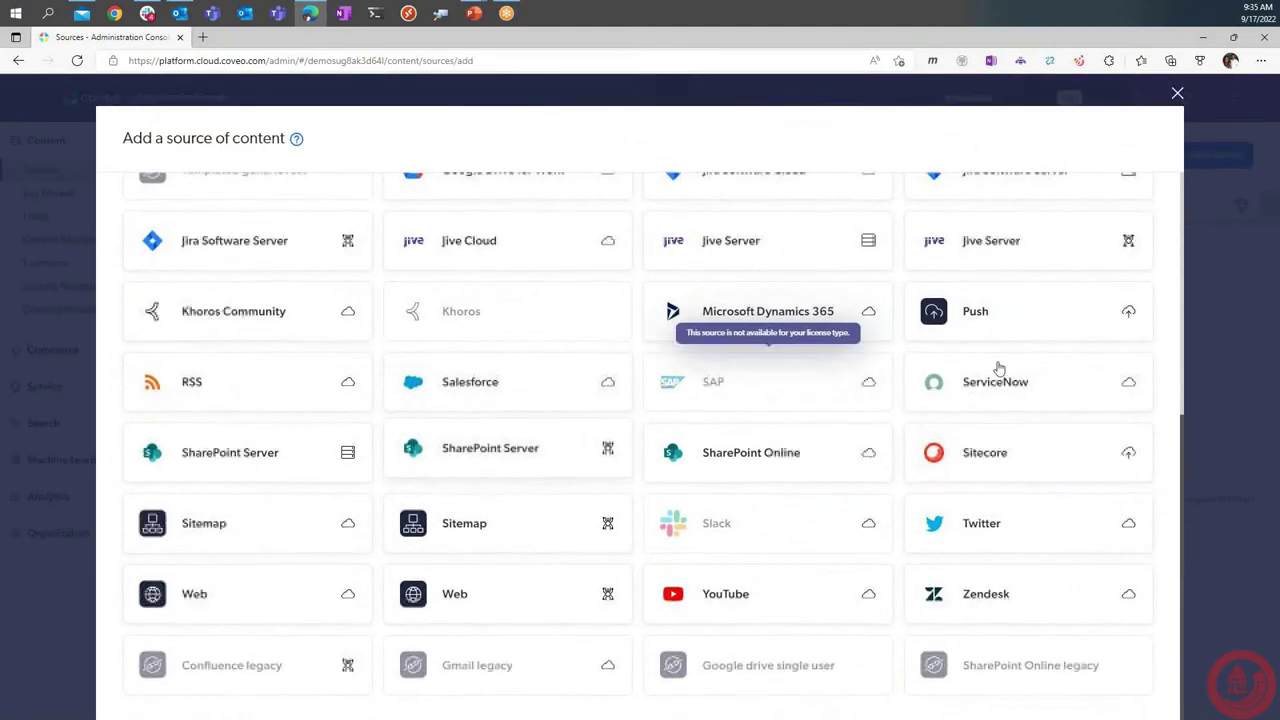
click(1210, 308)
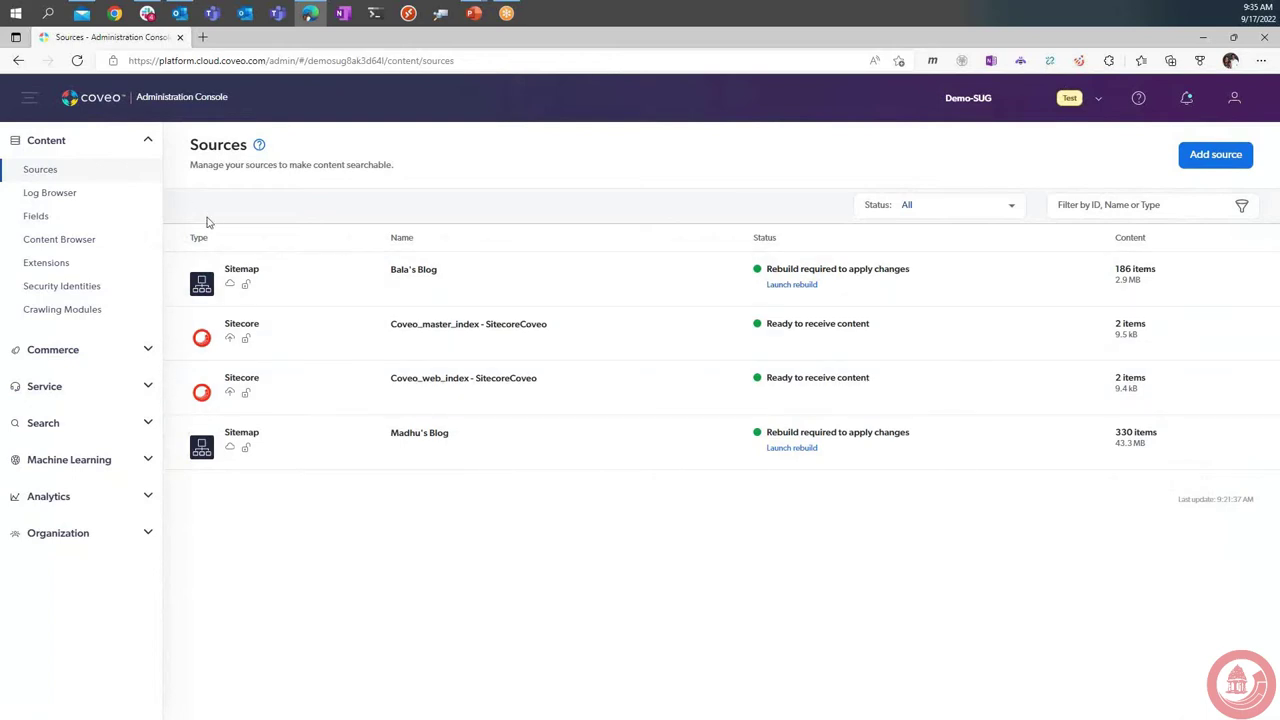
- Open Log Browser, exclude Pre-indexing entries, and review the Add and Batch operations for both Sitecore indexes
click(50, 193)
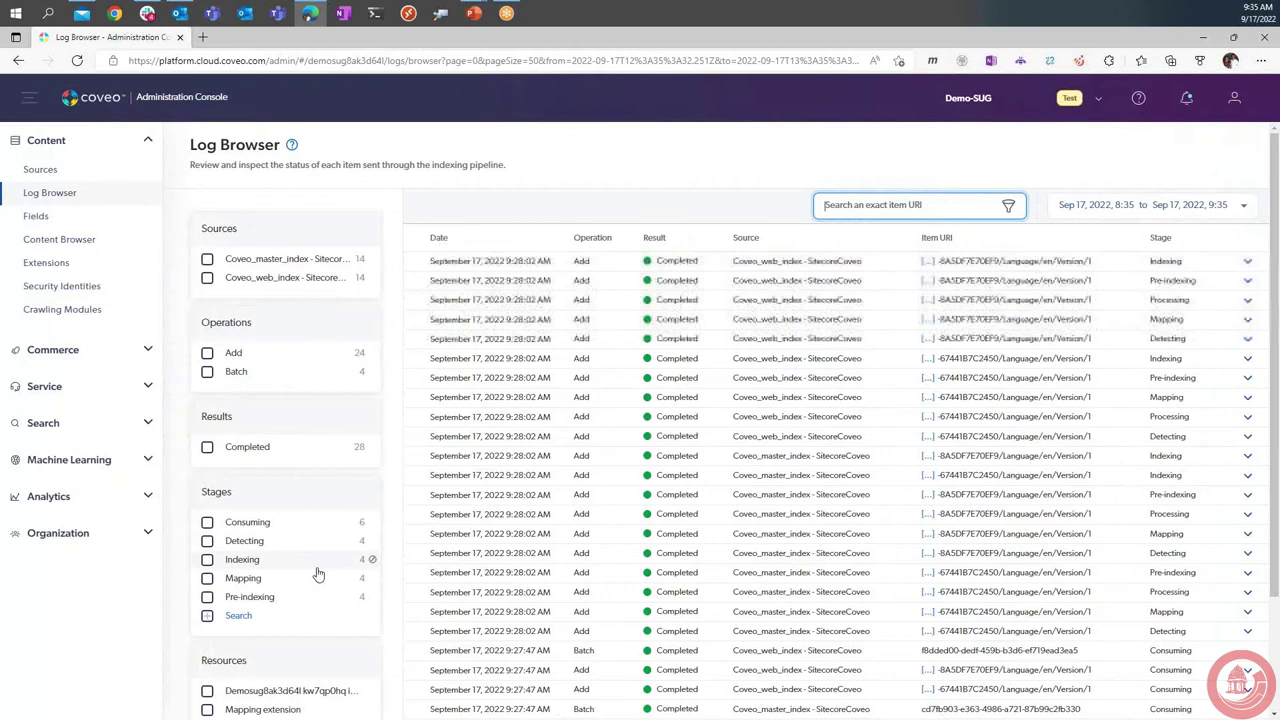
click(373, 596)
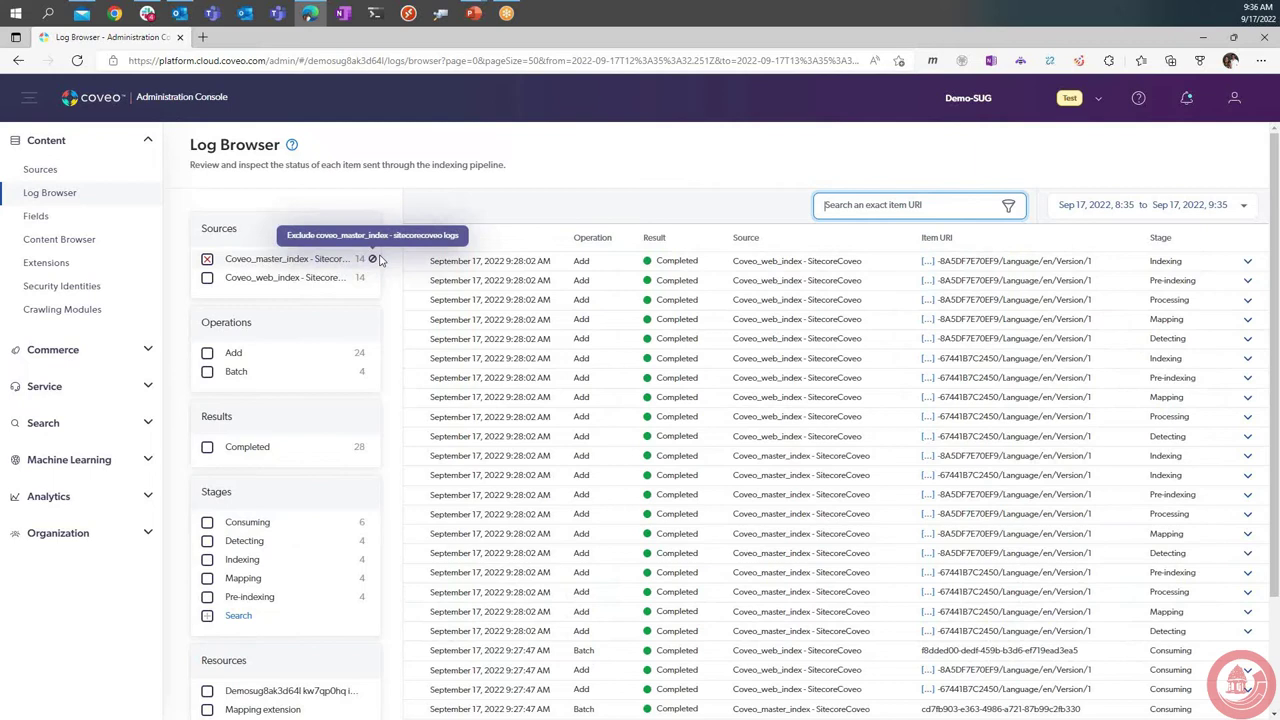
scroll(612, 466, down, 3)
double_click(584, 564)
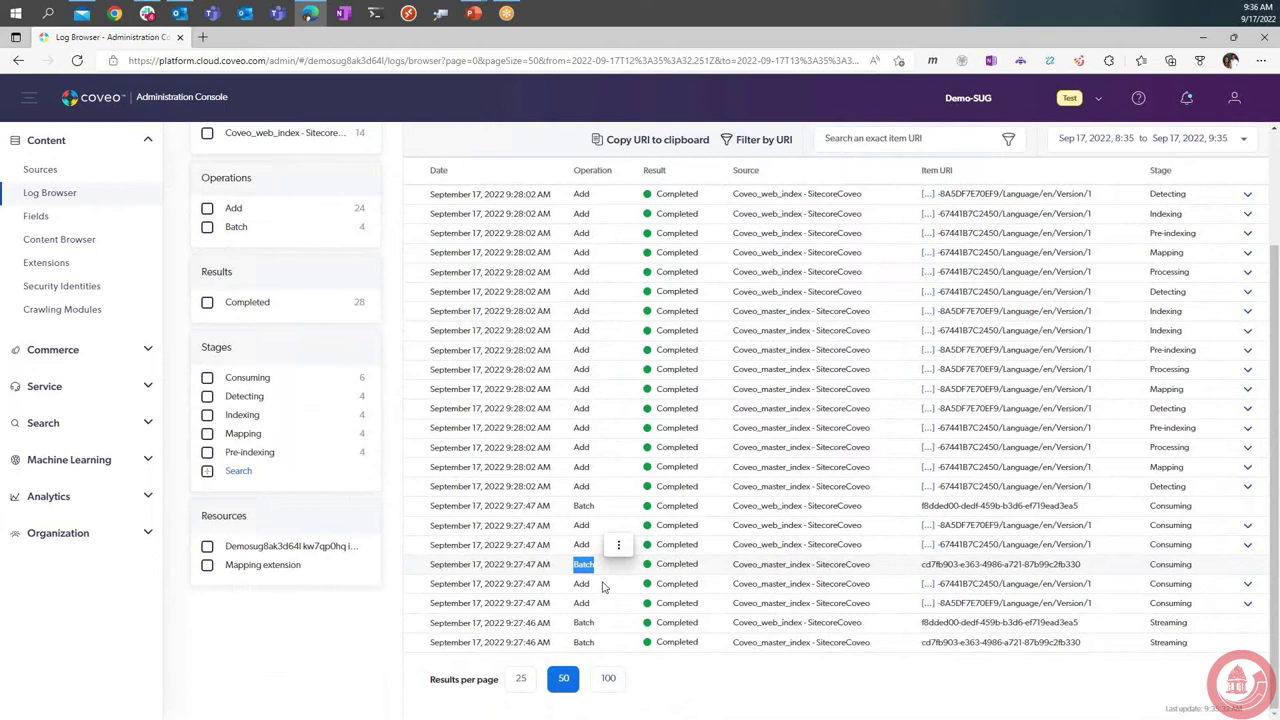
scroll(394, 349, up, 3)
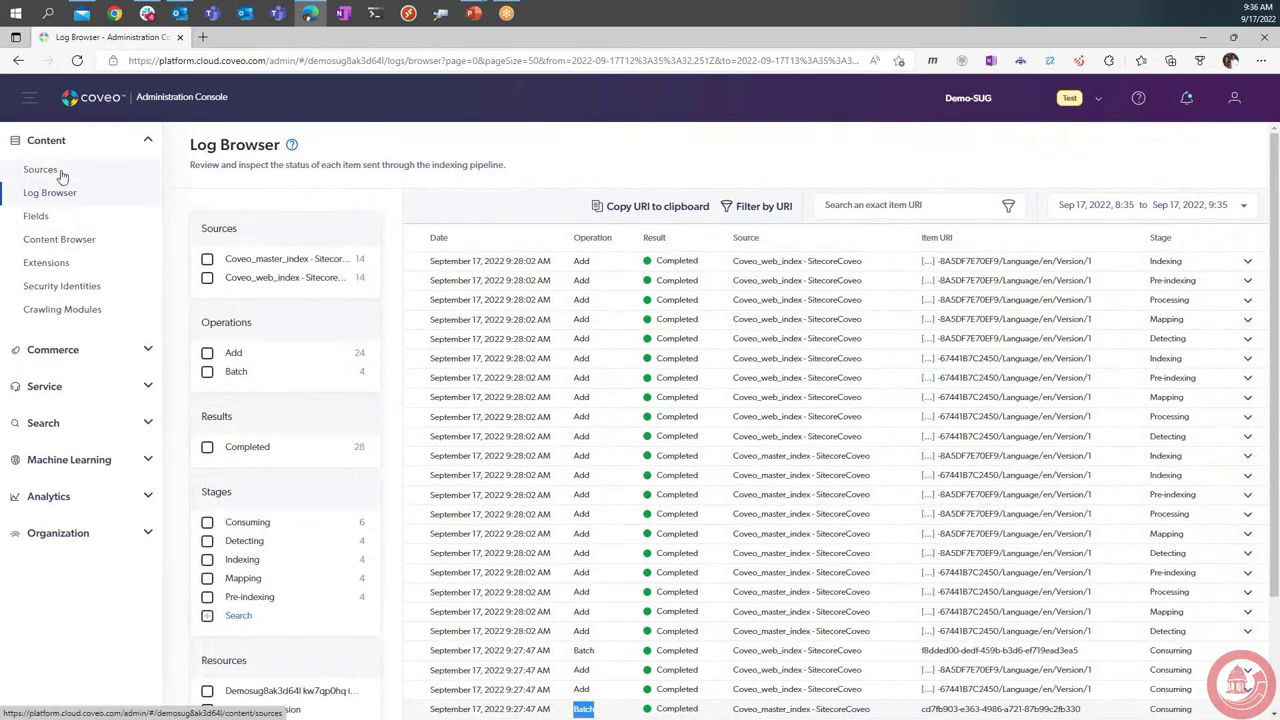
- Open the Fields list and select the clickableuri String field
click(36, 216)
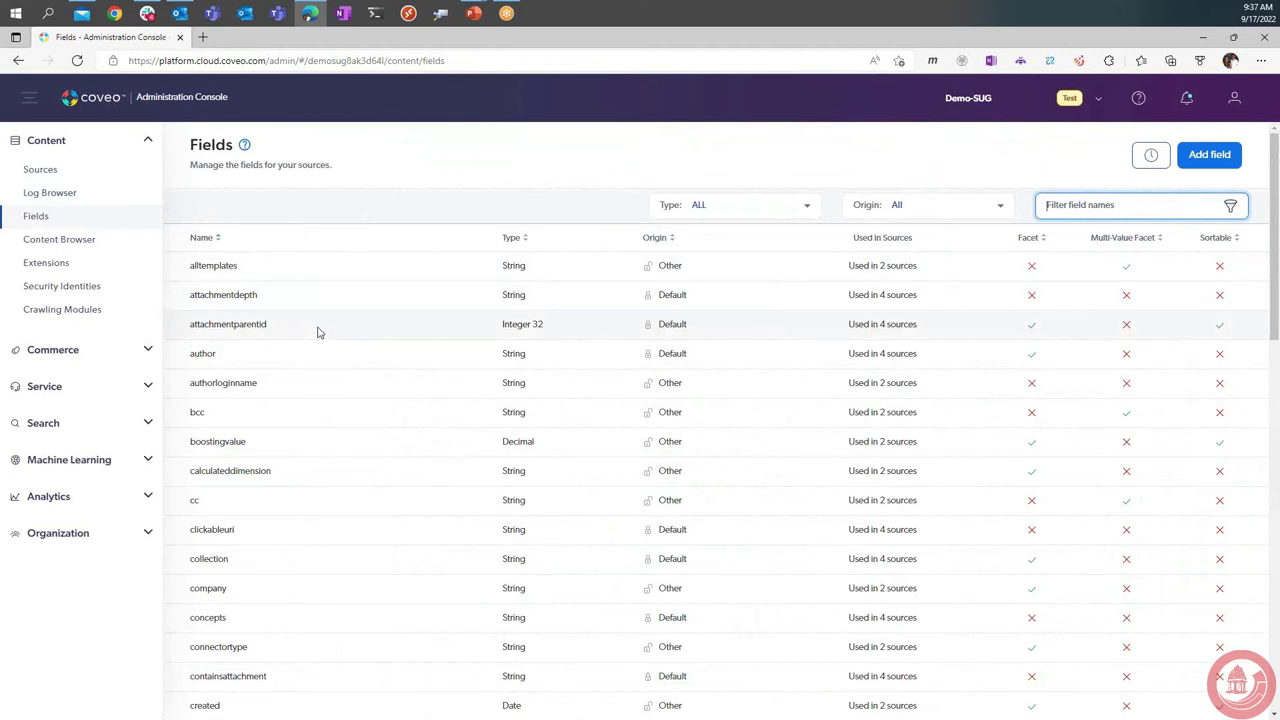
scroll(317, 332, down, 3)
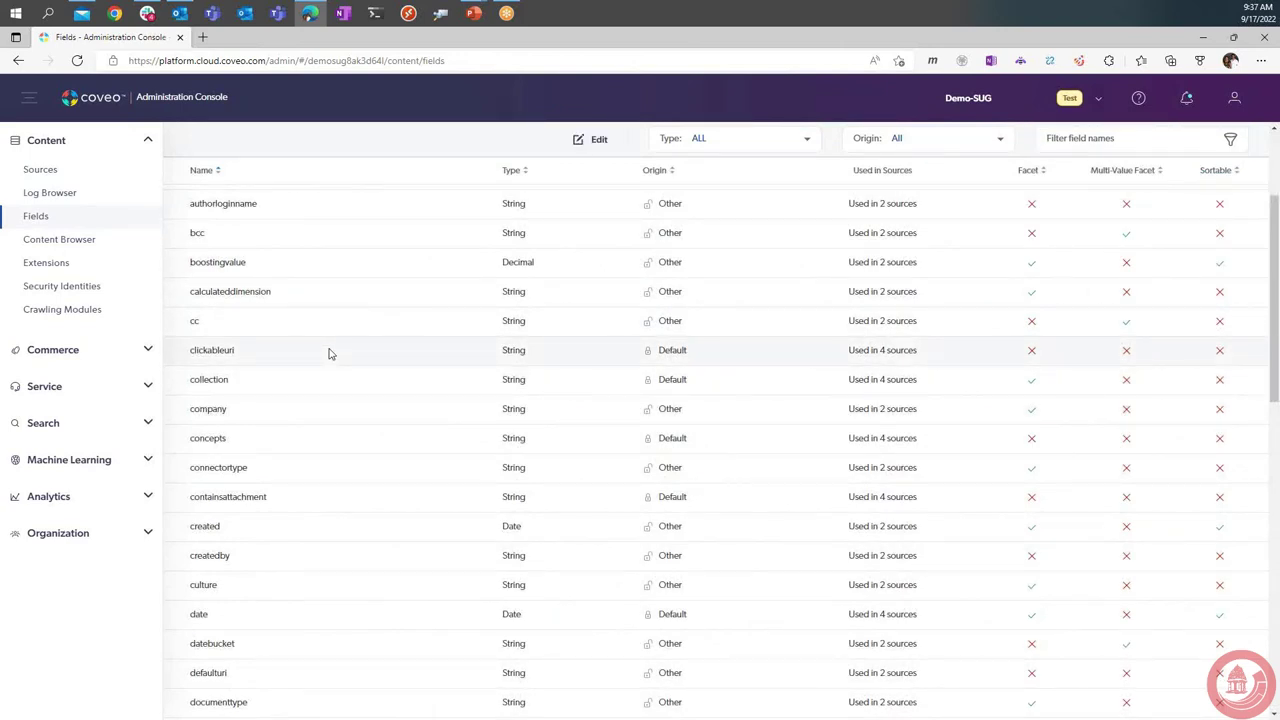
click(508, 350)
click(590, 139)
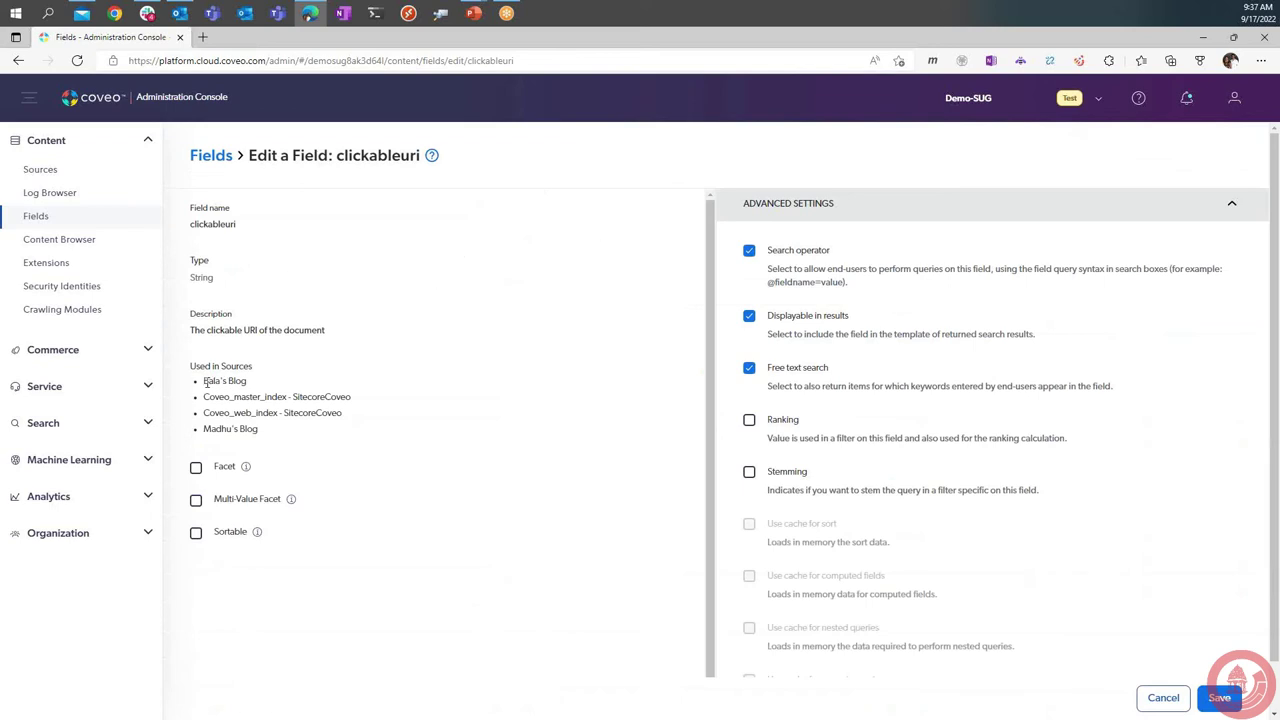
drag(205, 381, 278, 437)
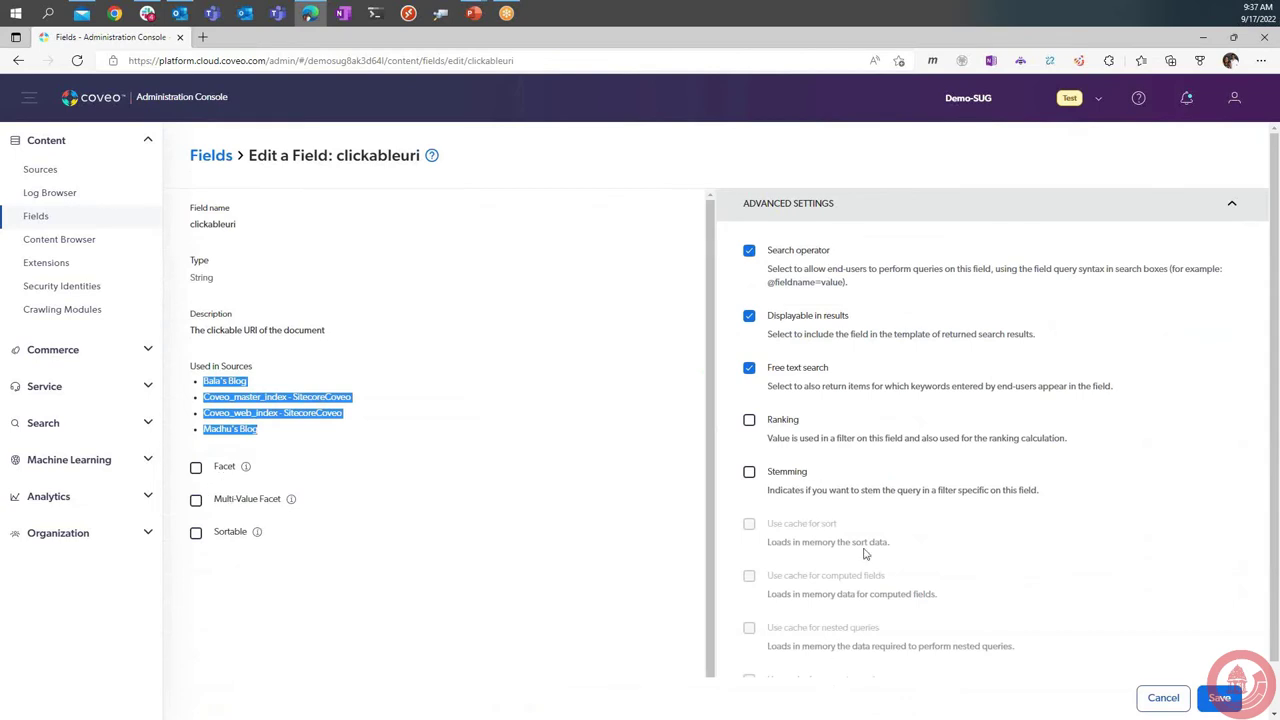
scroll(865, 553, down, 1)
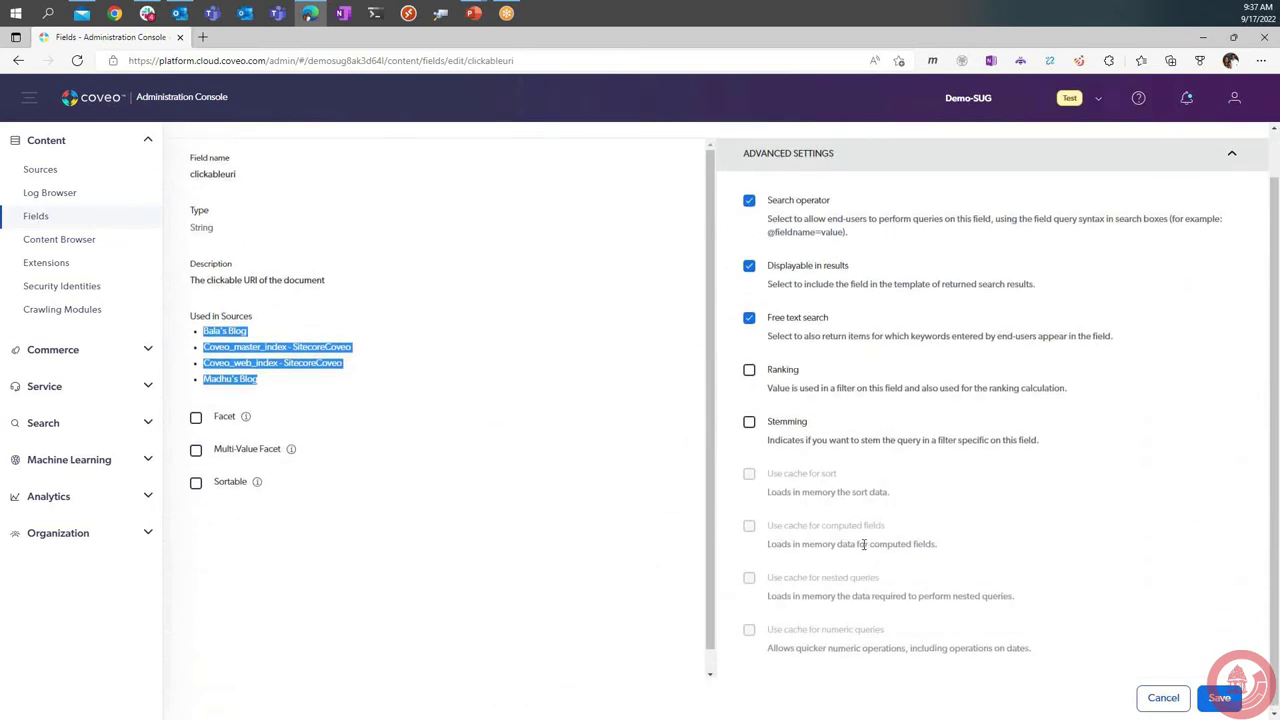
scroll(865, 545, up, 1)
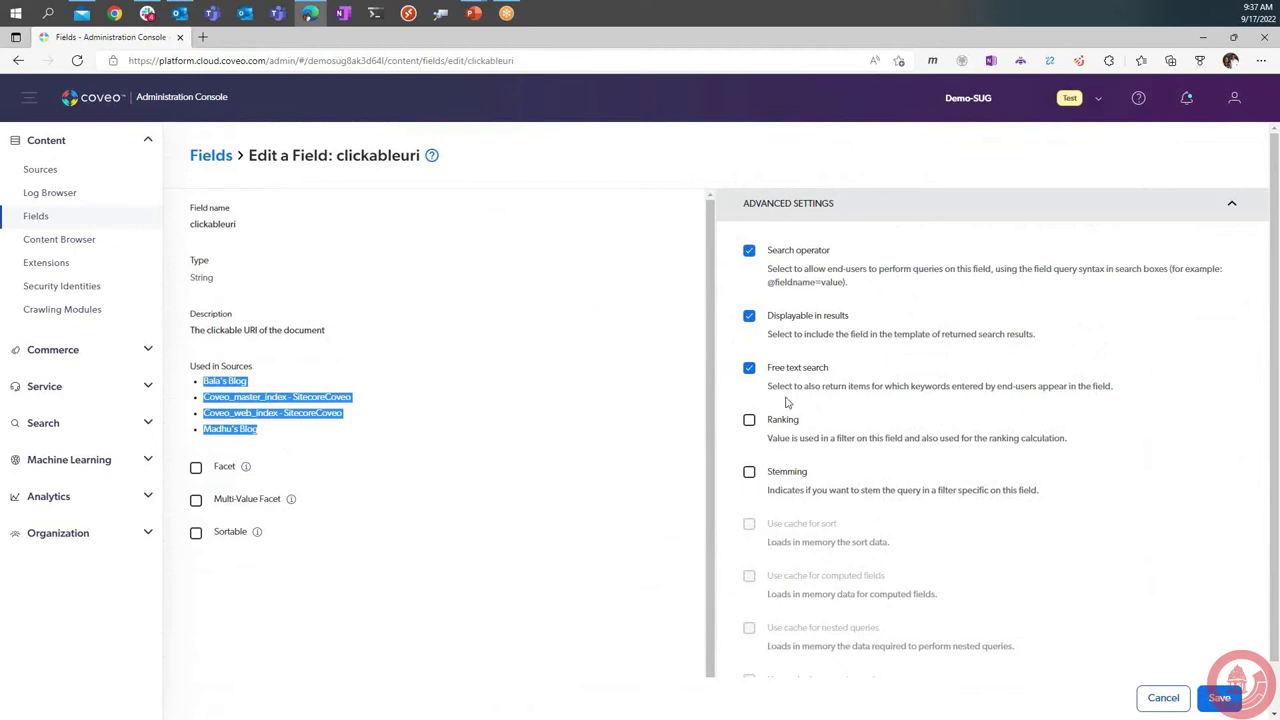
click(389, 323)
double_click(213, 225)
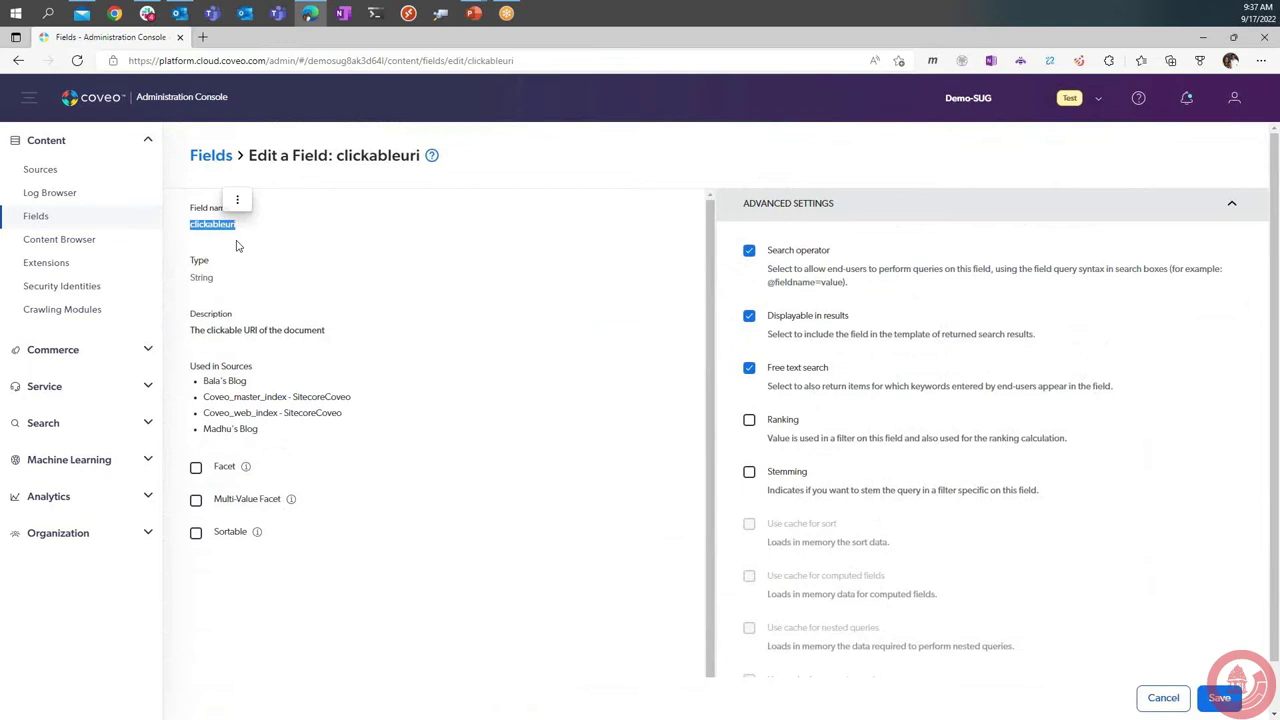
click(196, 468)
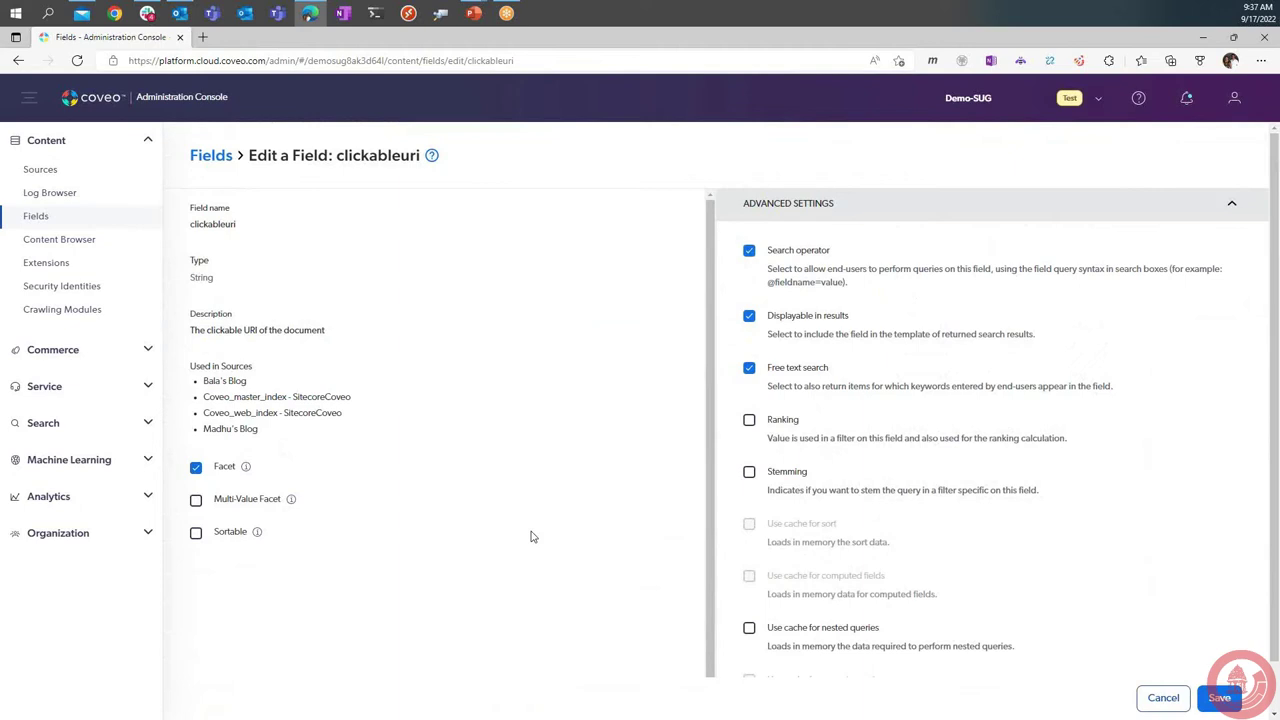
click(232, 467)
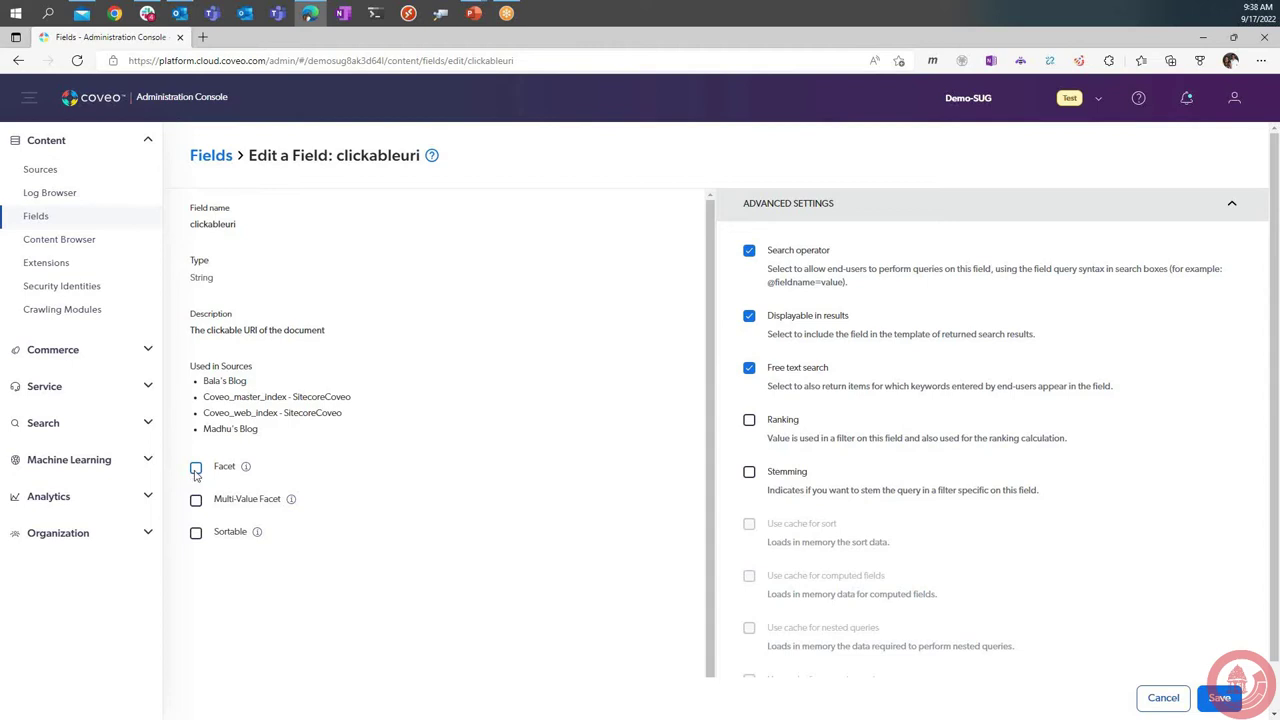
click(47, 219)
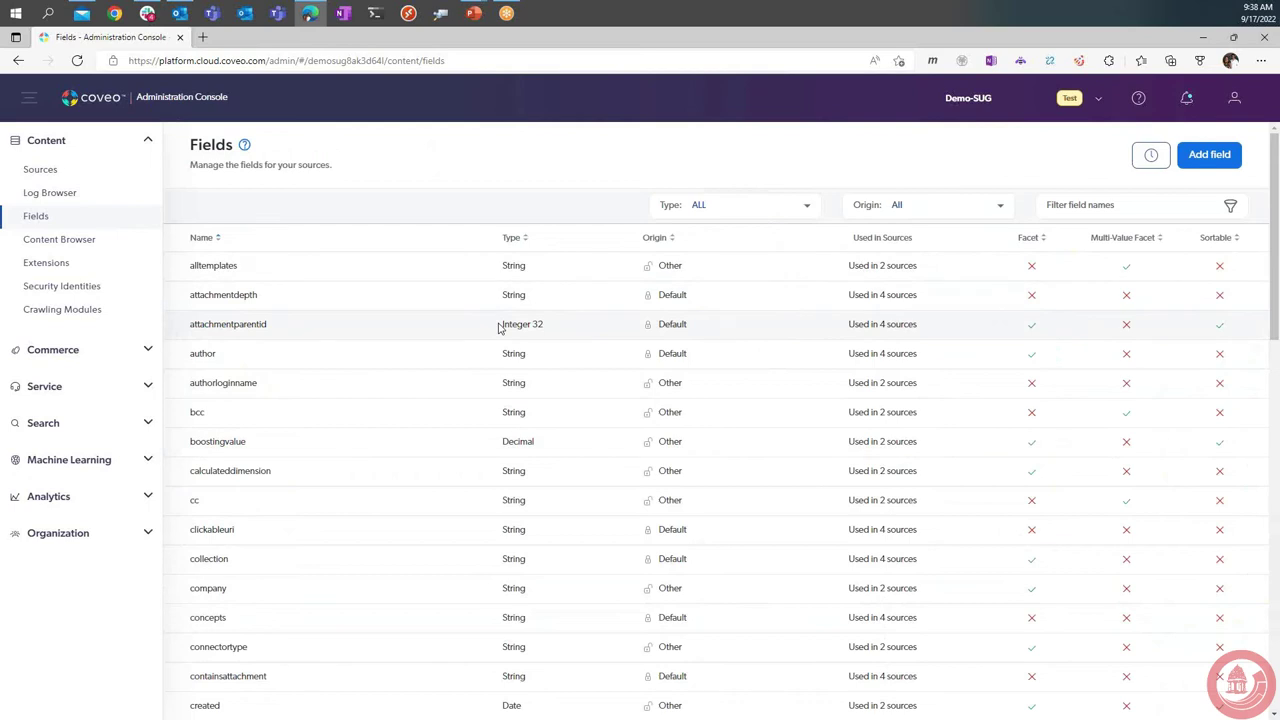
click(45, 240)
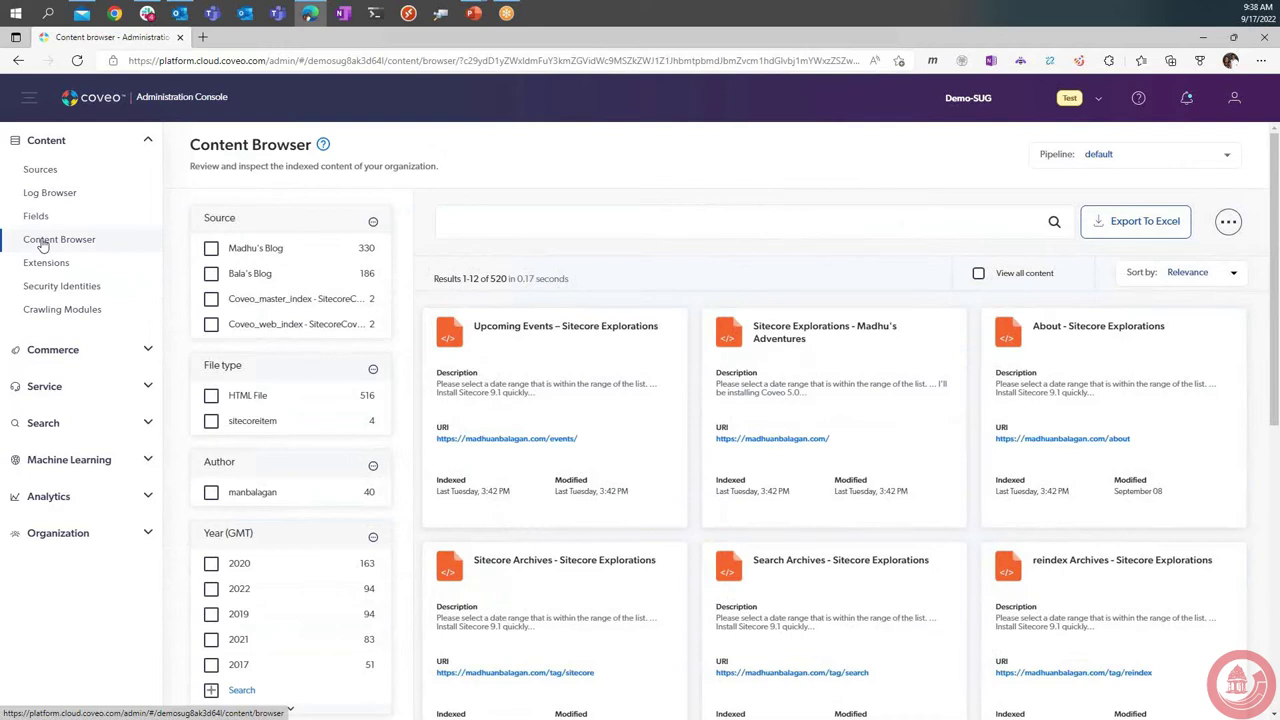
- Filter to Coveo_master_index and inspect the Sitecore Experience Platform item's indexed field values
click(210, 300)
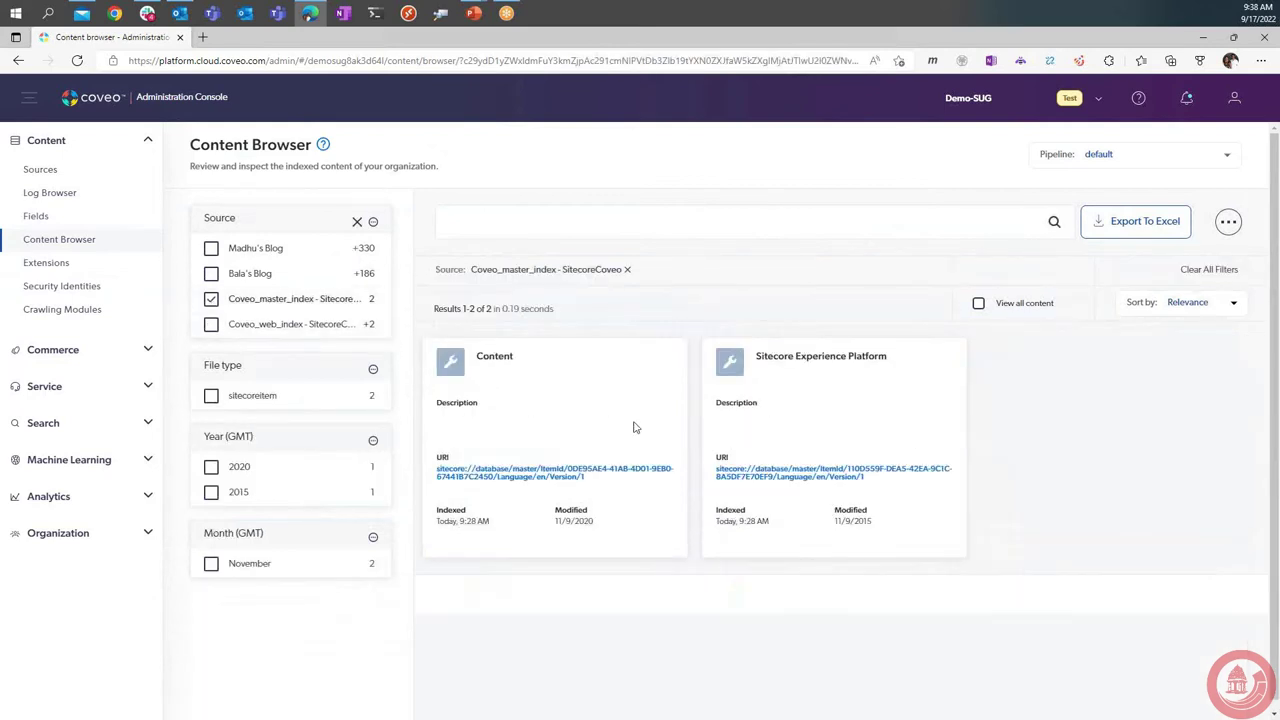
click(828, 435)
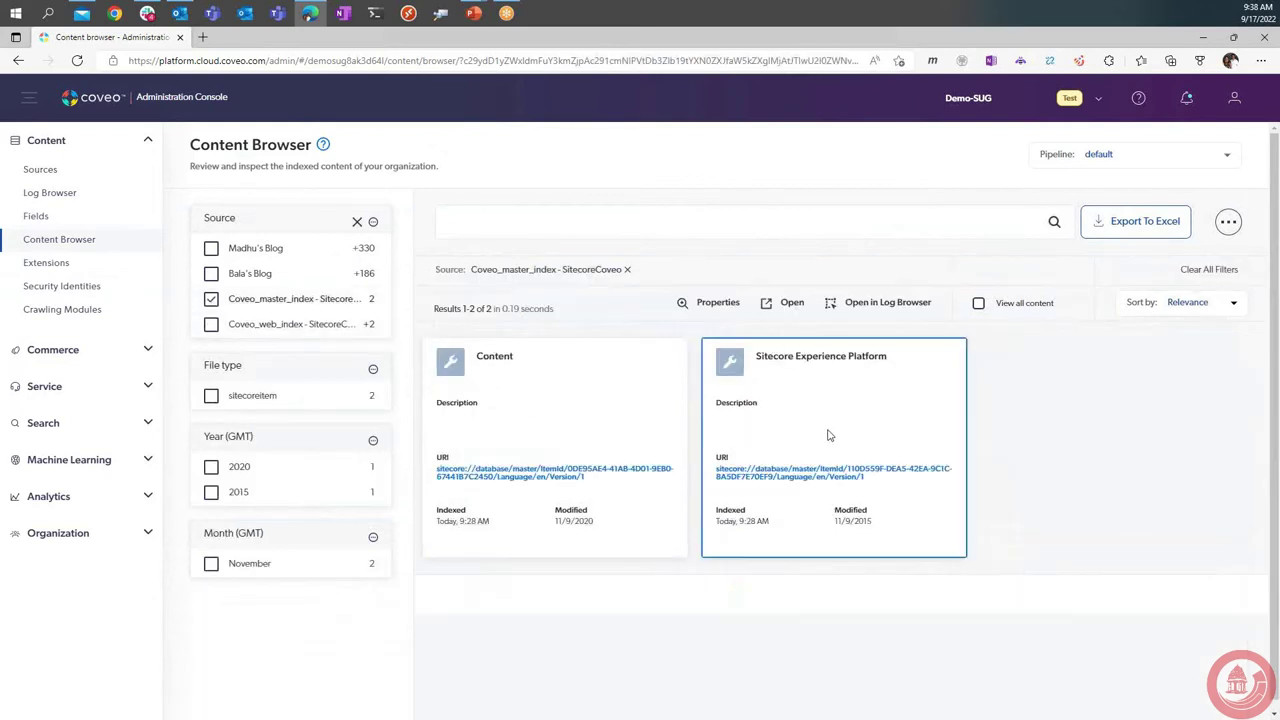
click(720, 303)
scroll(623, 346, down, 5)
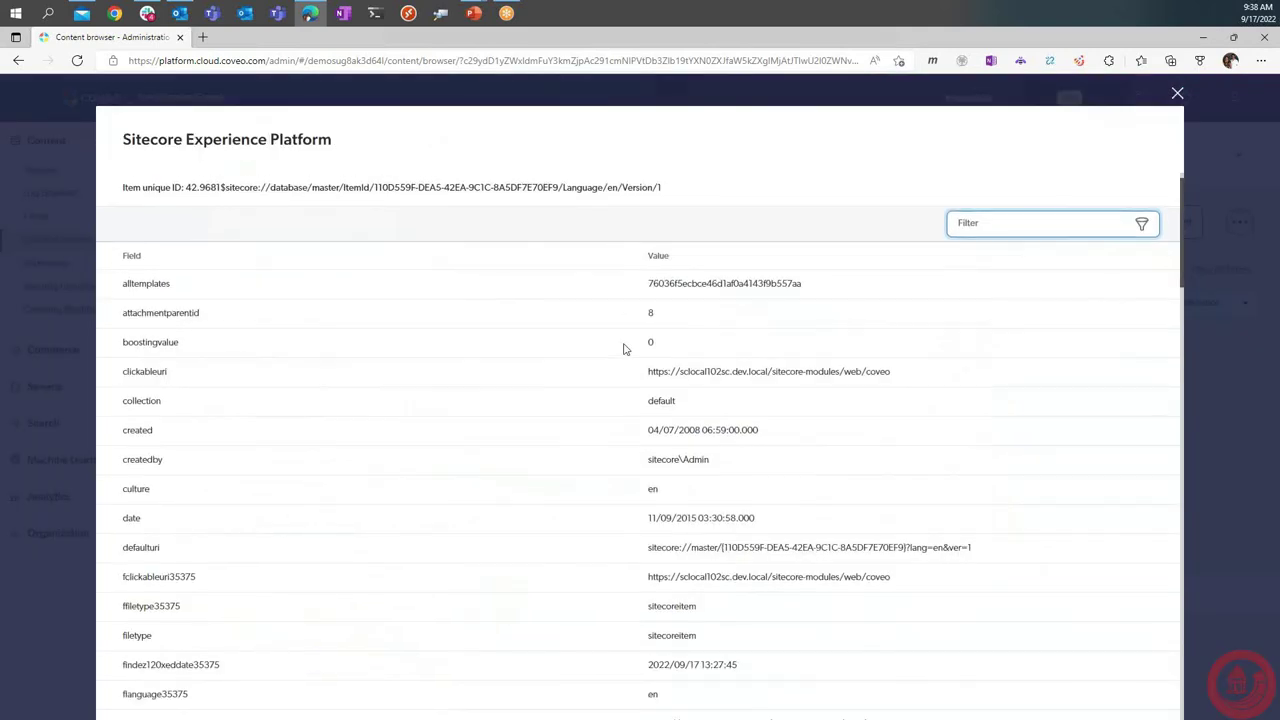
scroll(445, 300, down, 12)
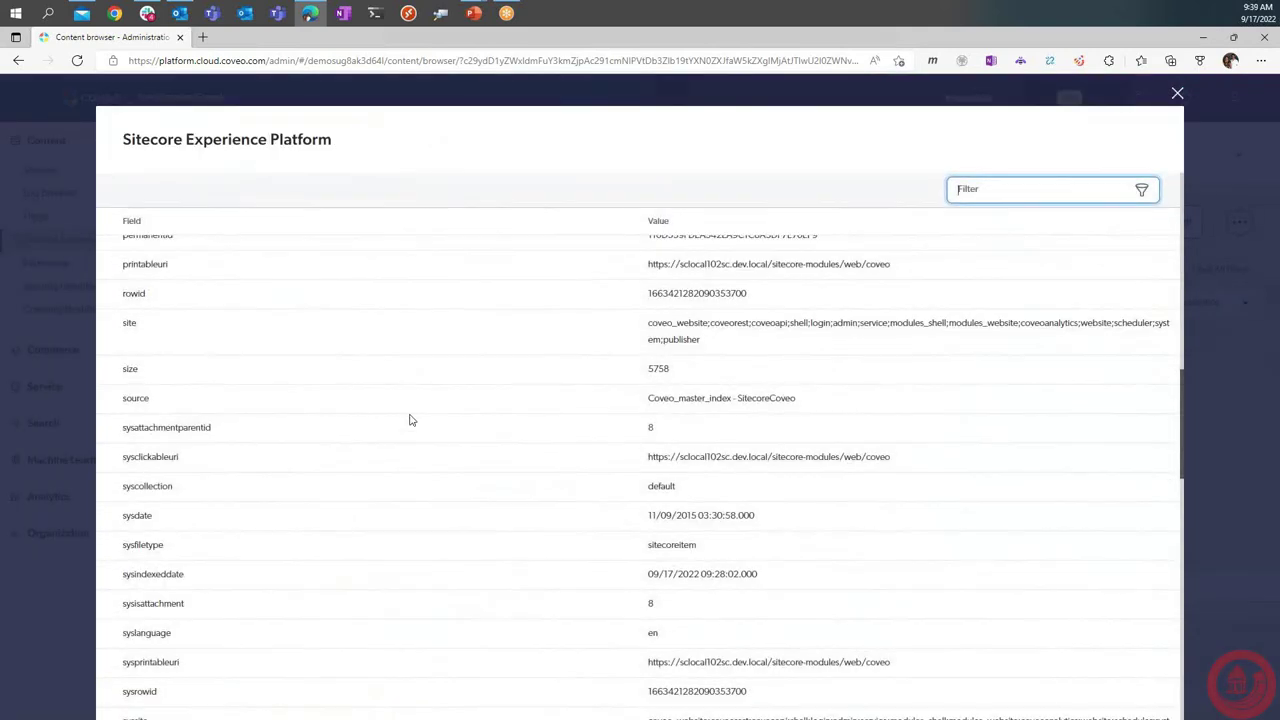
scroll(418, 465, down, 5)
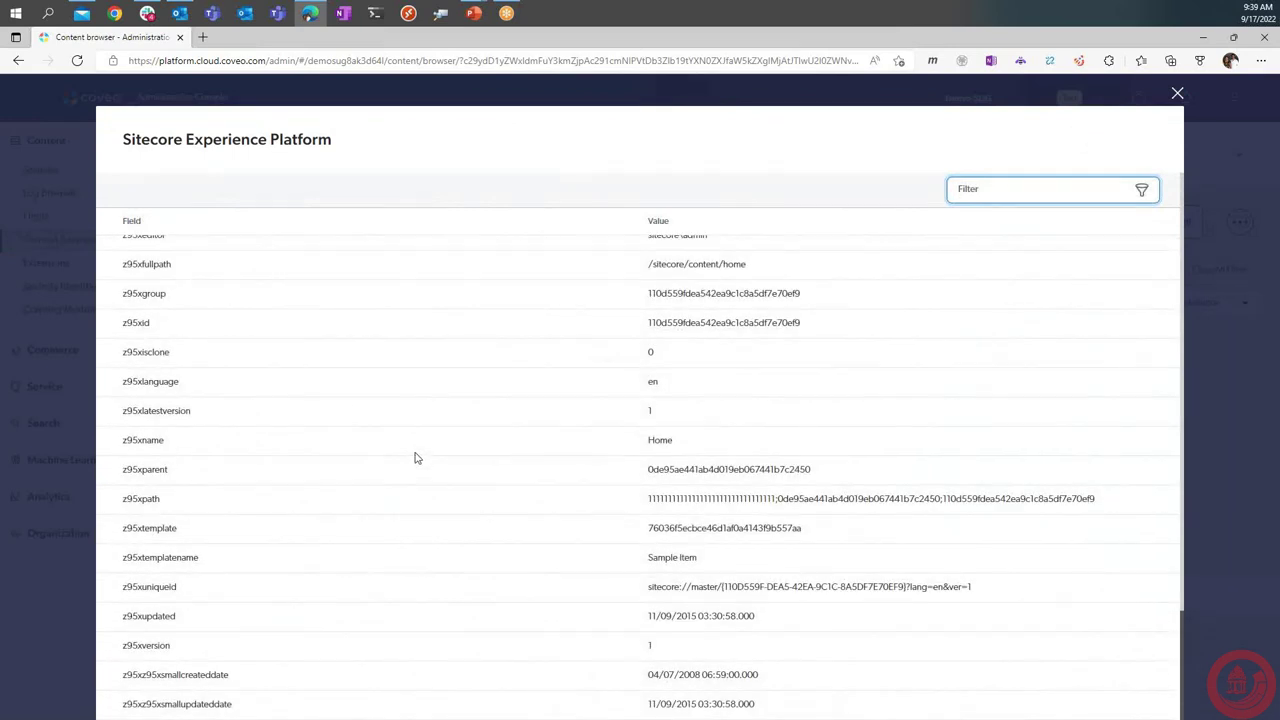
scroll(417, 458, up, 1)
scroll(417, 458, up, 20)
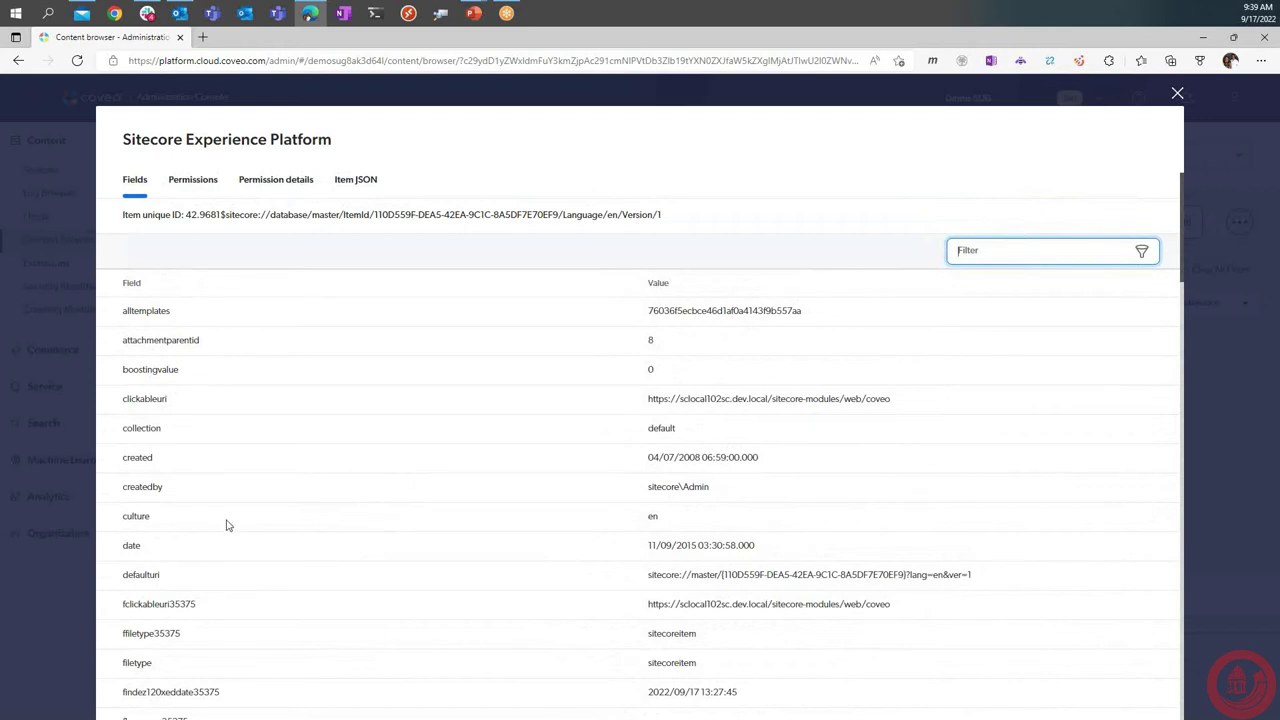
scroll(926, 449, down, 3)
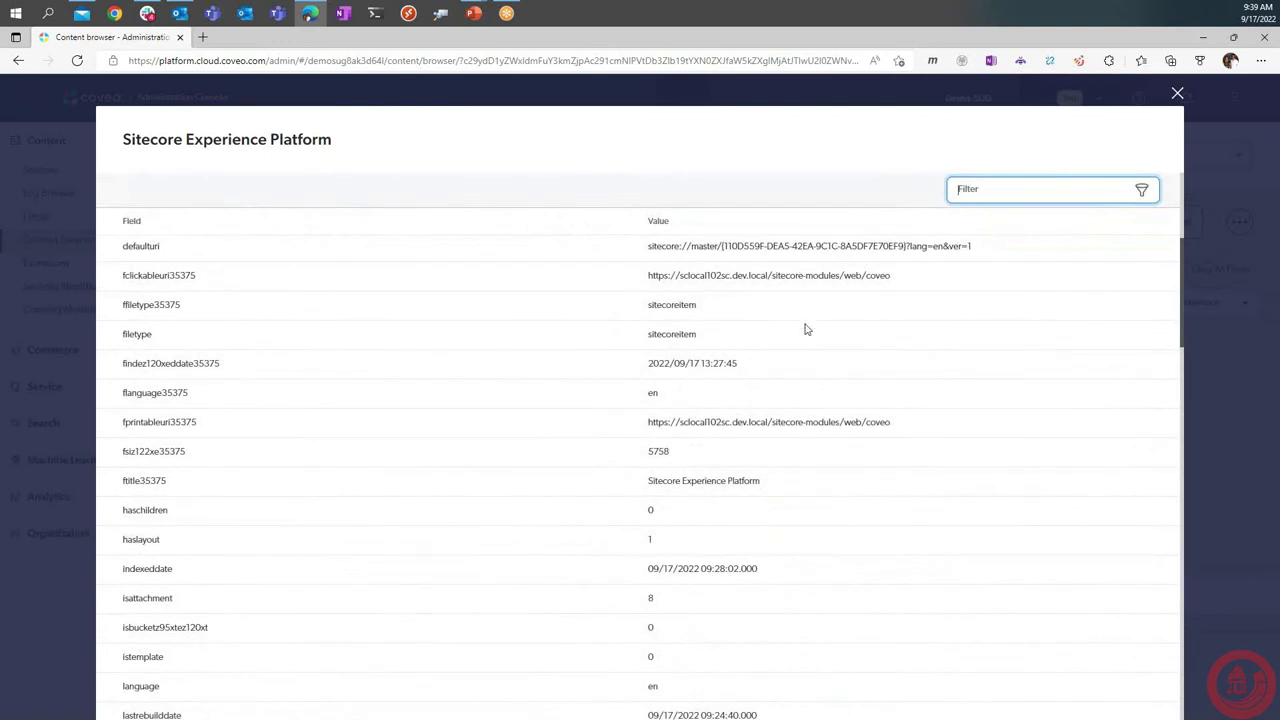
scroll(806, 329, down, 1)
scroll(806, 329, down, 5)
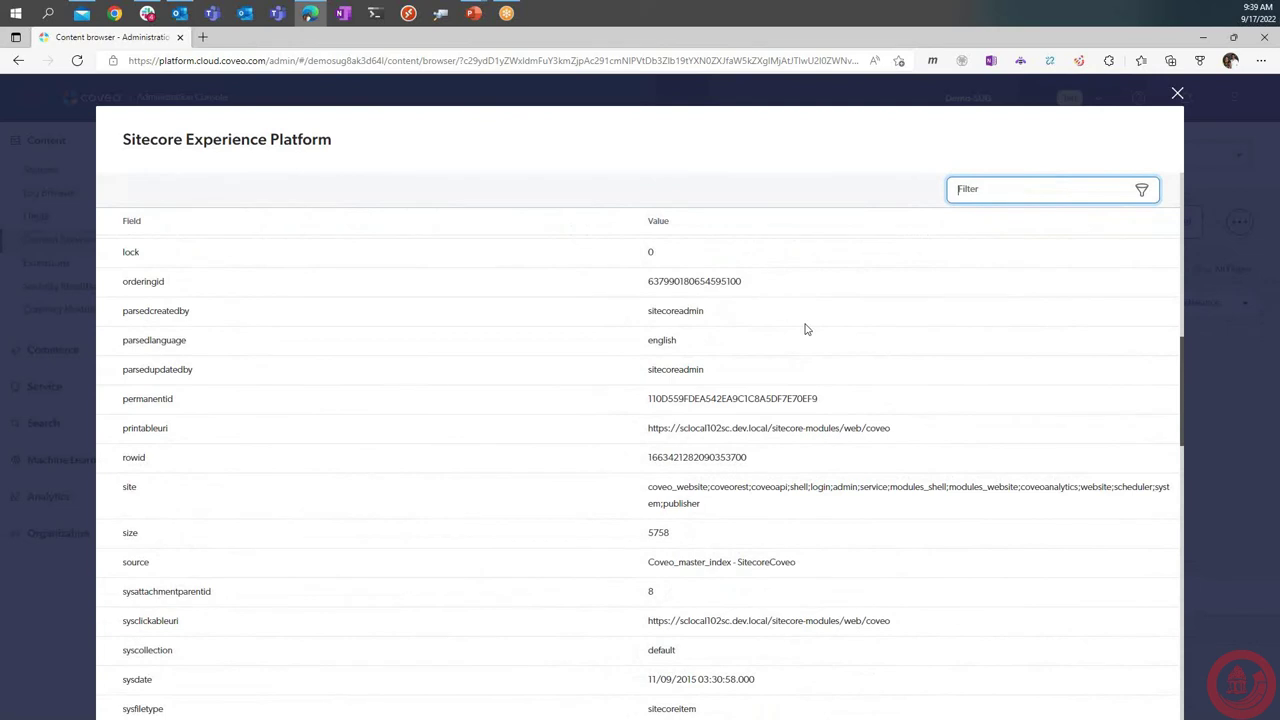
click(1217, 303)
- Filter to the 186-item blog source and view the Azure CDN for Sitecore item's properties
click(328, 274)
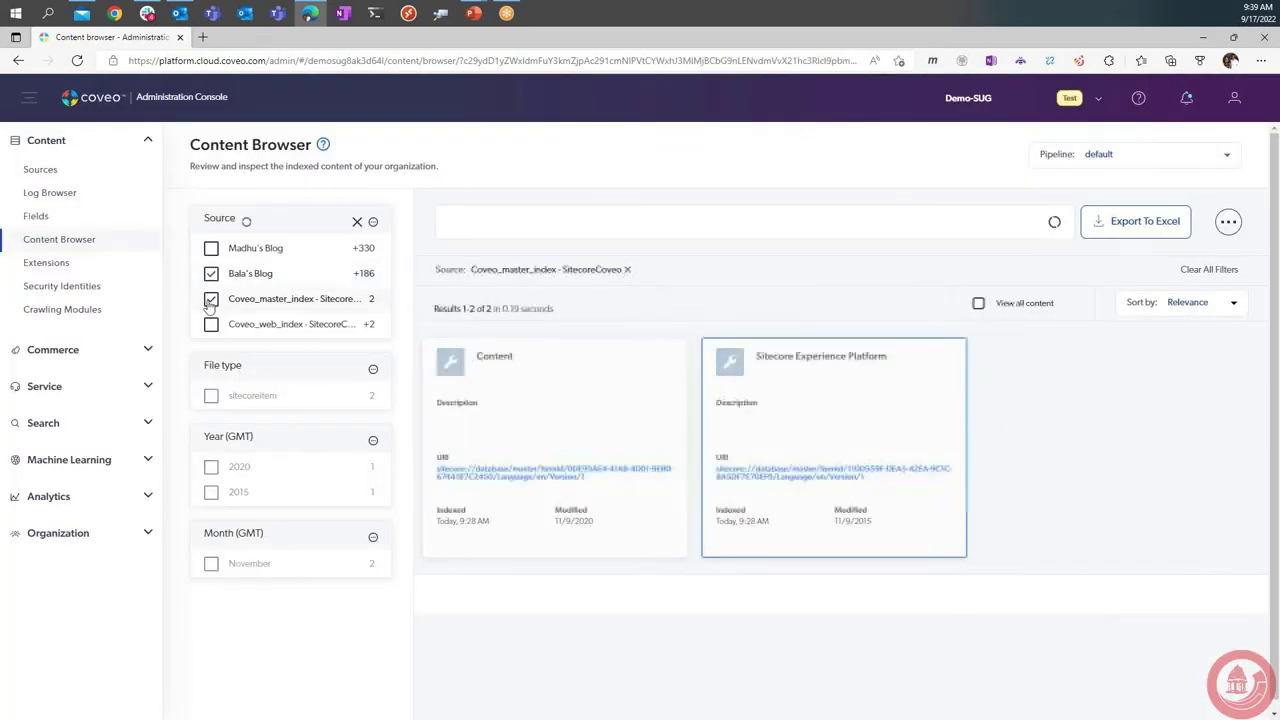
click(931, 398)
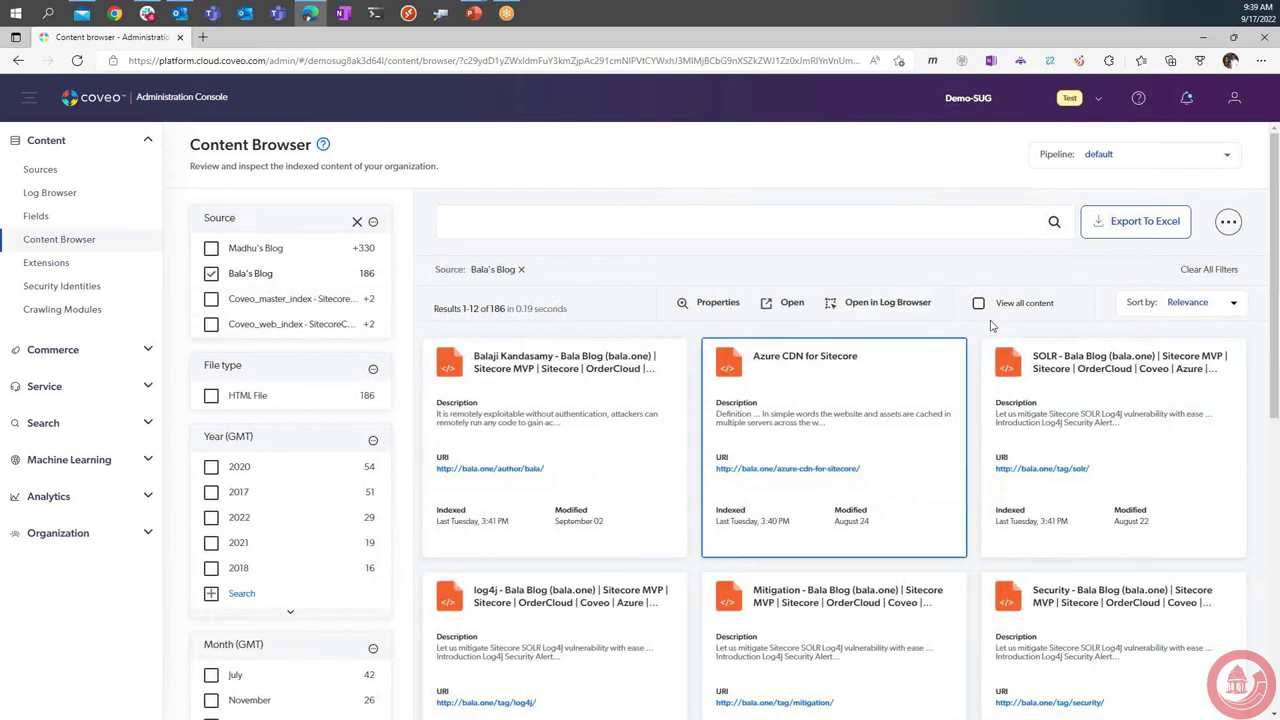
click(696, 303)
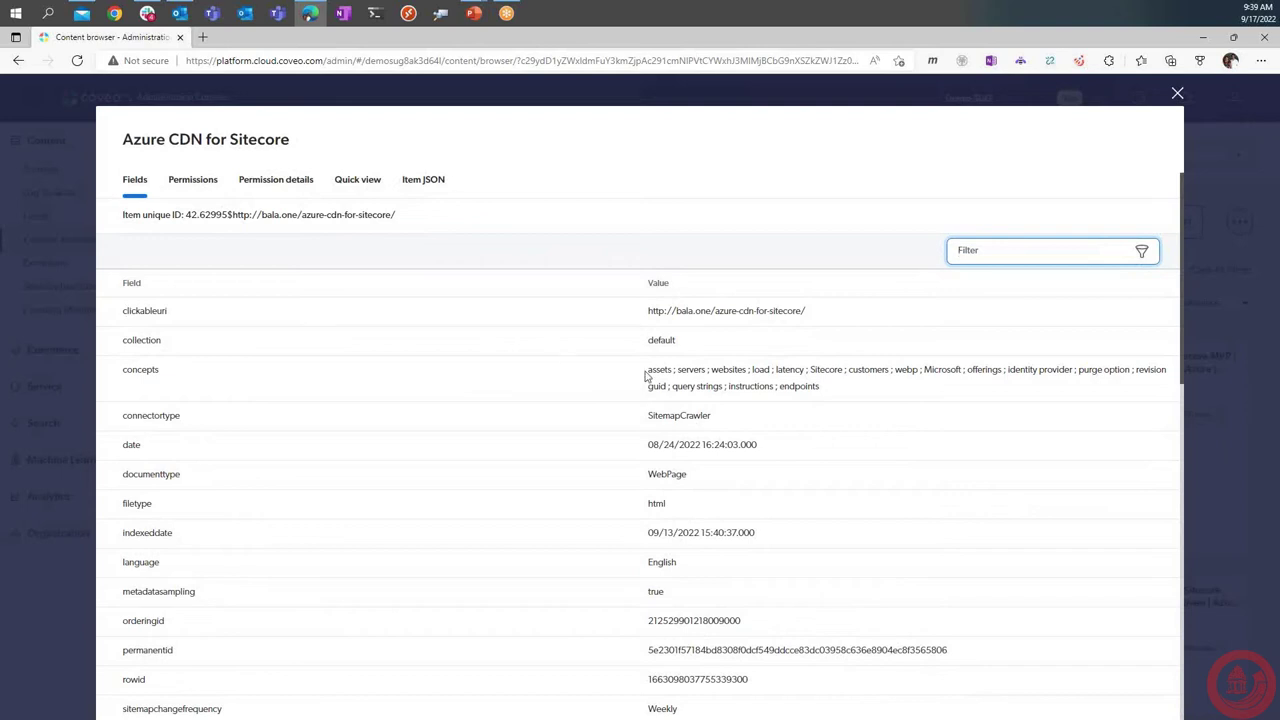
scroll(786, 404, down, 4)
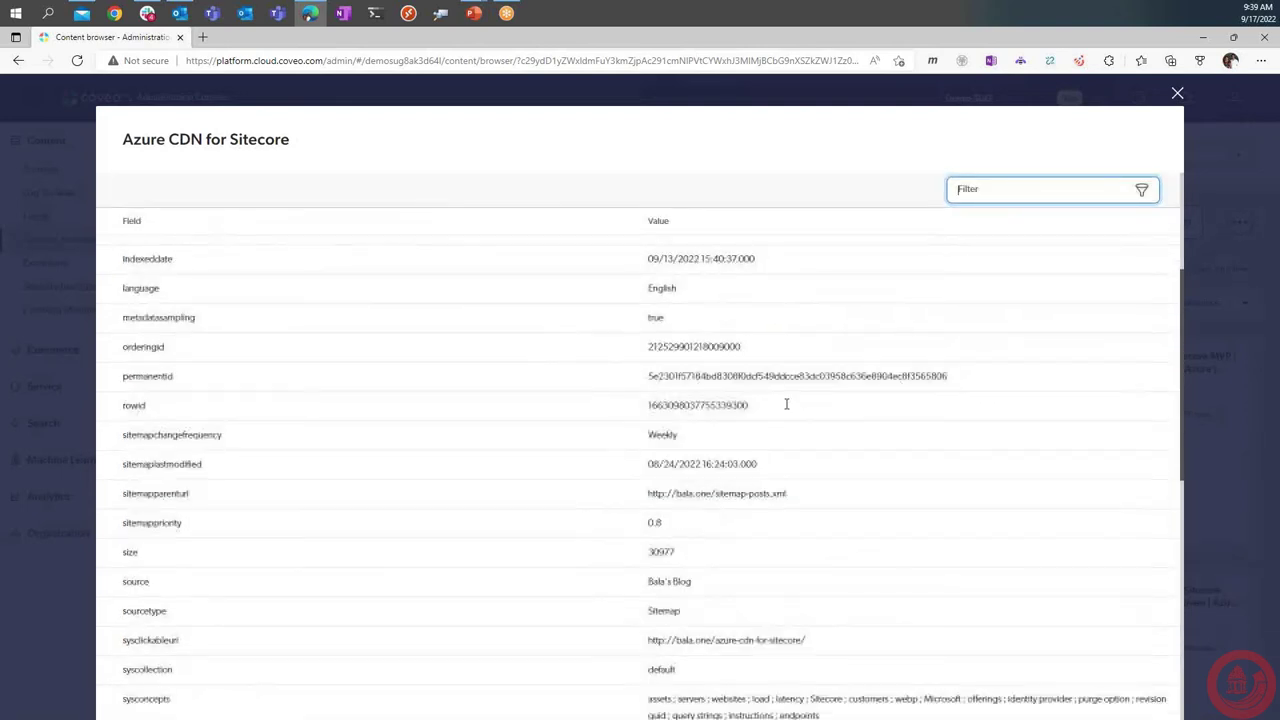
scroll(786, 404, down, 2)
scroll(783, 412, down, 10)
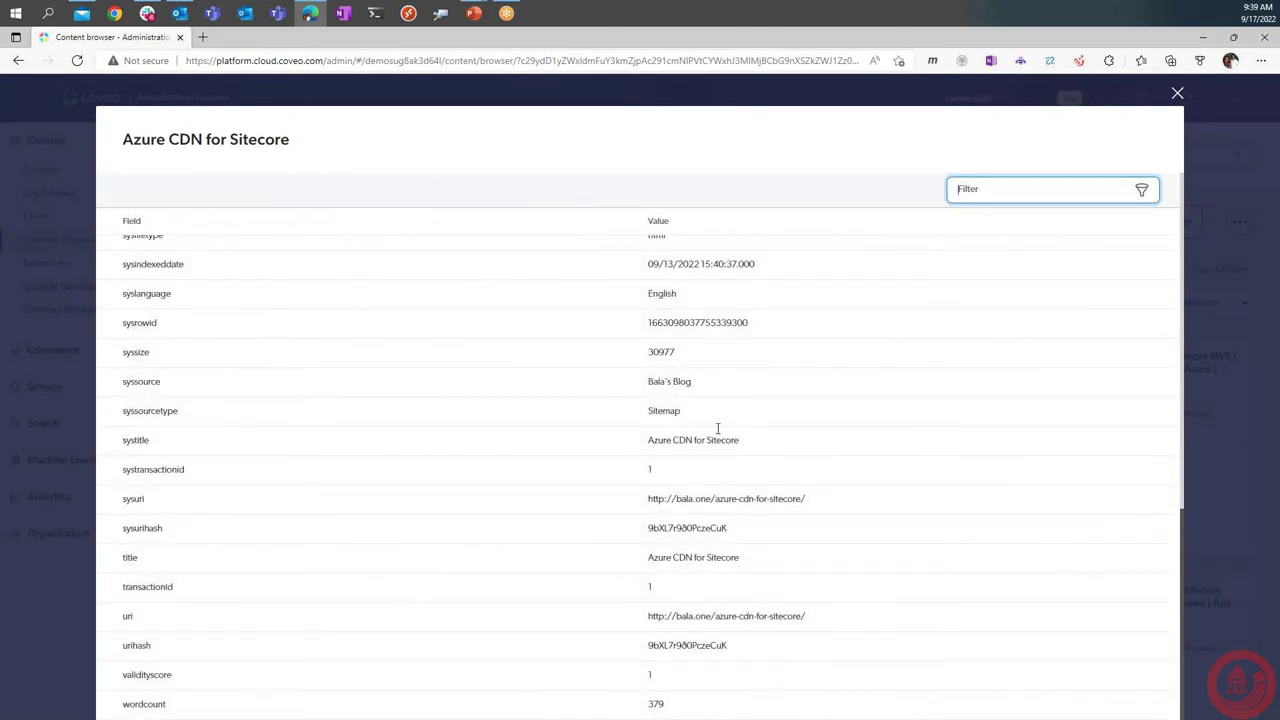
- Highlight the systitle and sysuri values, then close the field details
drag(811, 450, 646, 443)
drag(872, 502, 646, 499)
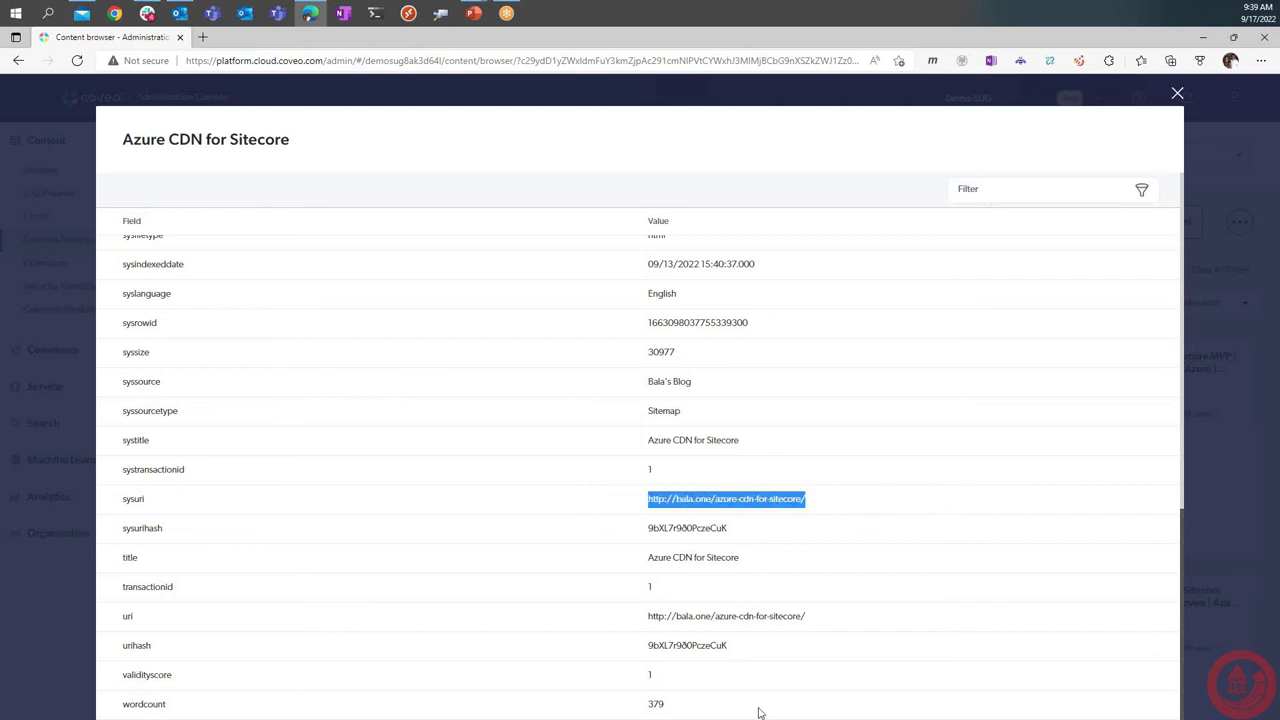
scroll(781, 639, up, 1)
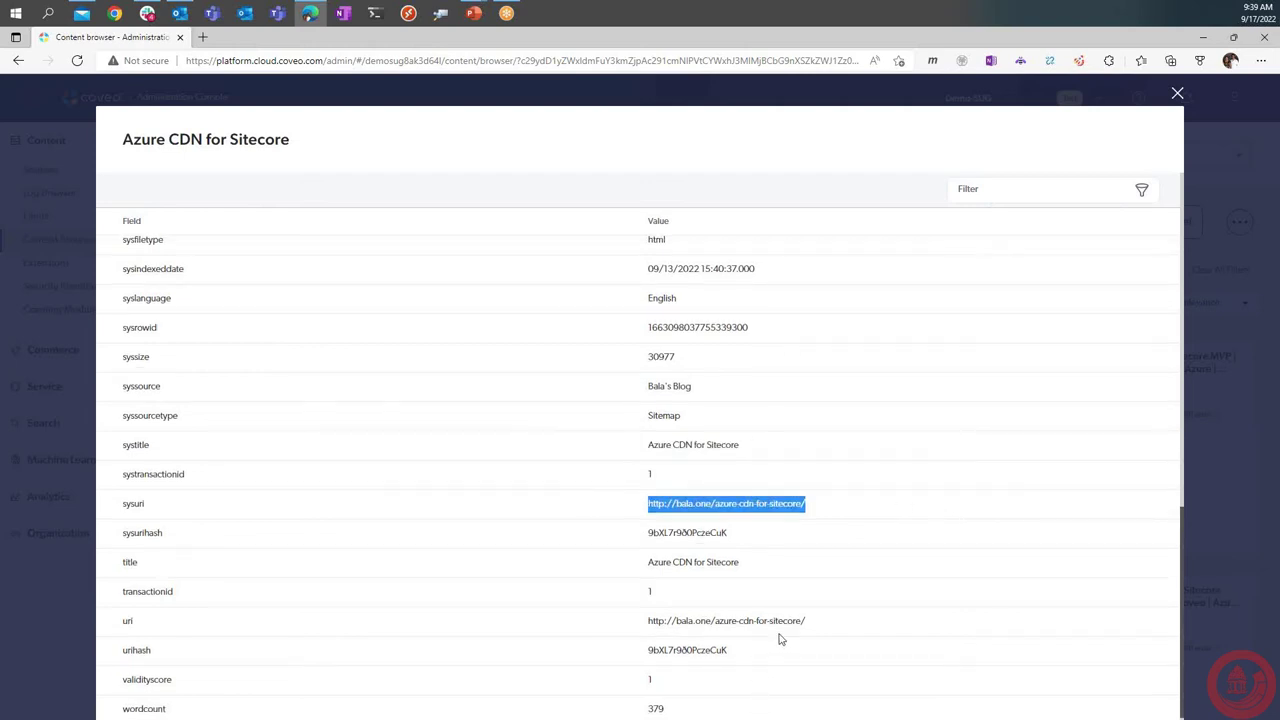
scroll(770, 630, down, 1)
drag(762, 648, 646, 646)
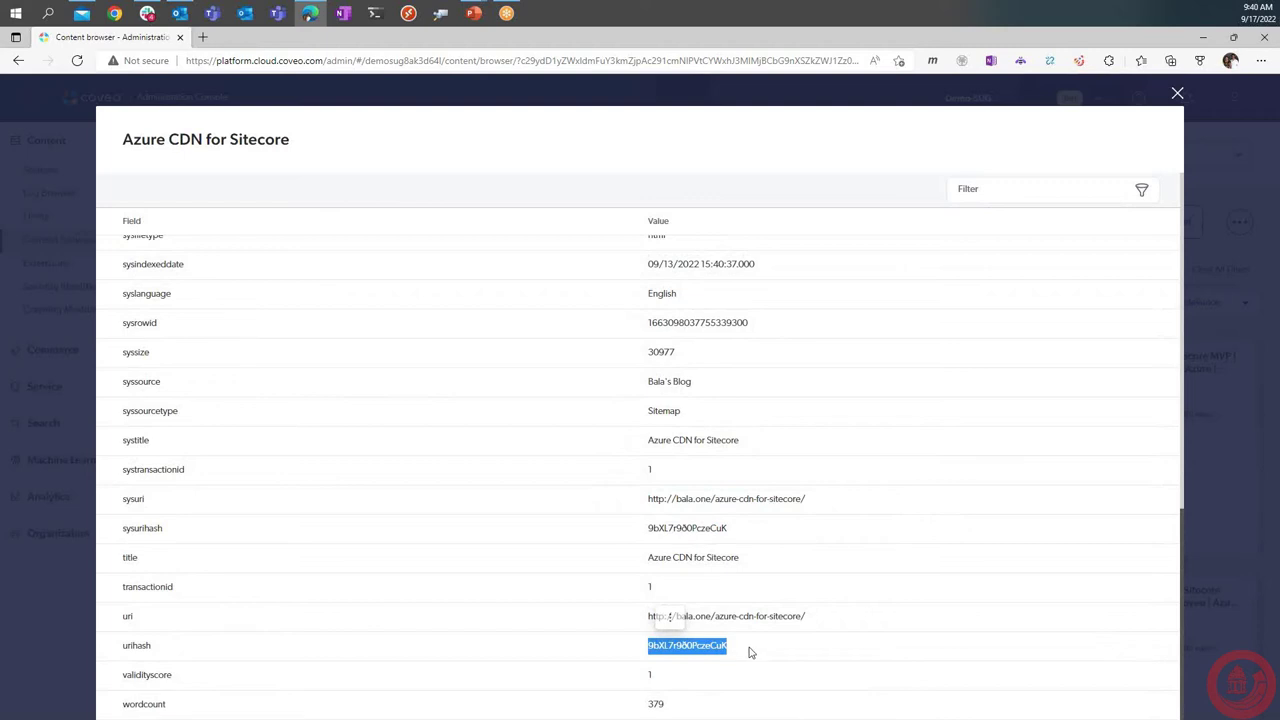
scroll(1246, 370, up, 10)
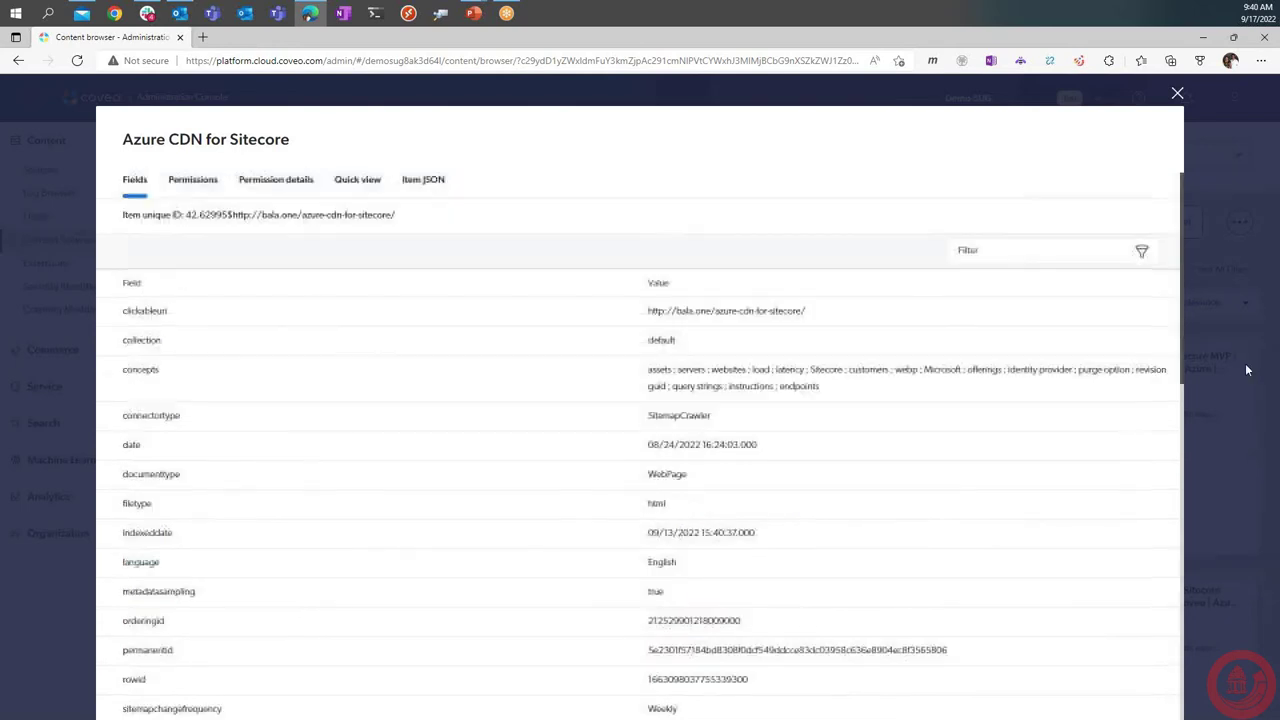
click(1177, 93)
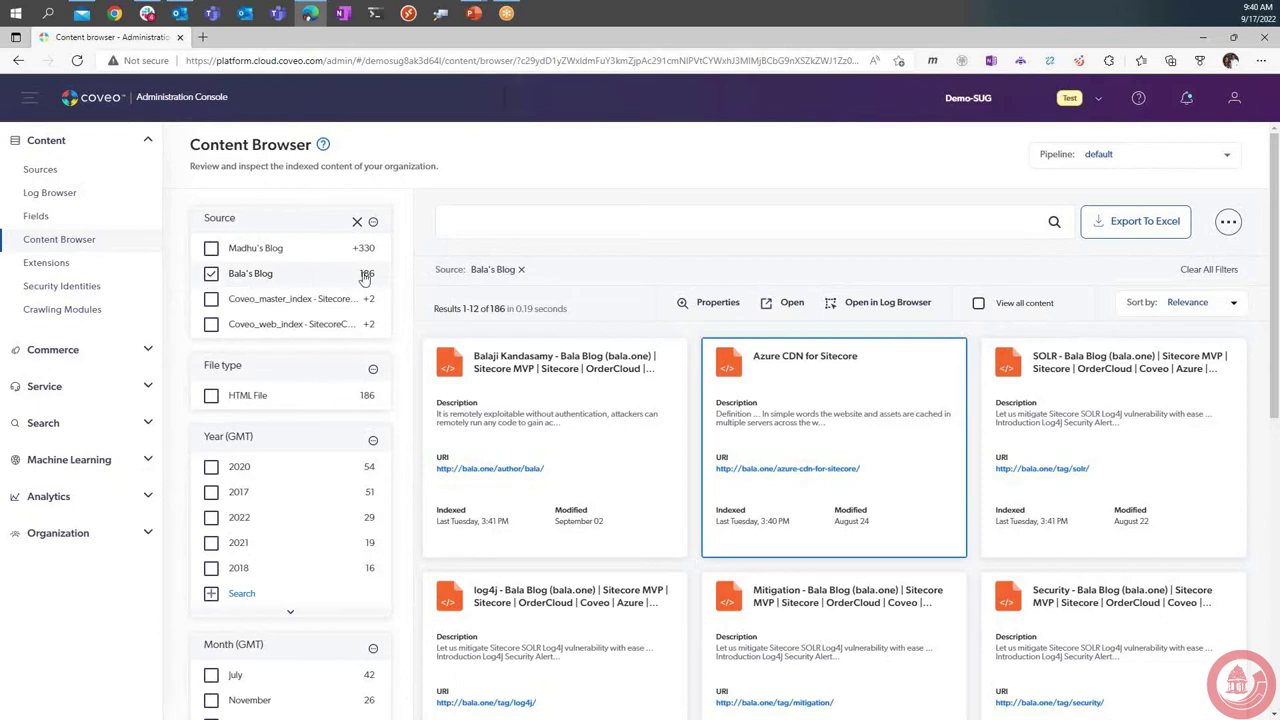
- Clear the blog filter, sort content by Indexed date, and go to Extensions
click(212, 276)
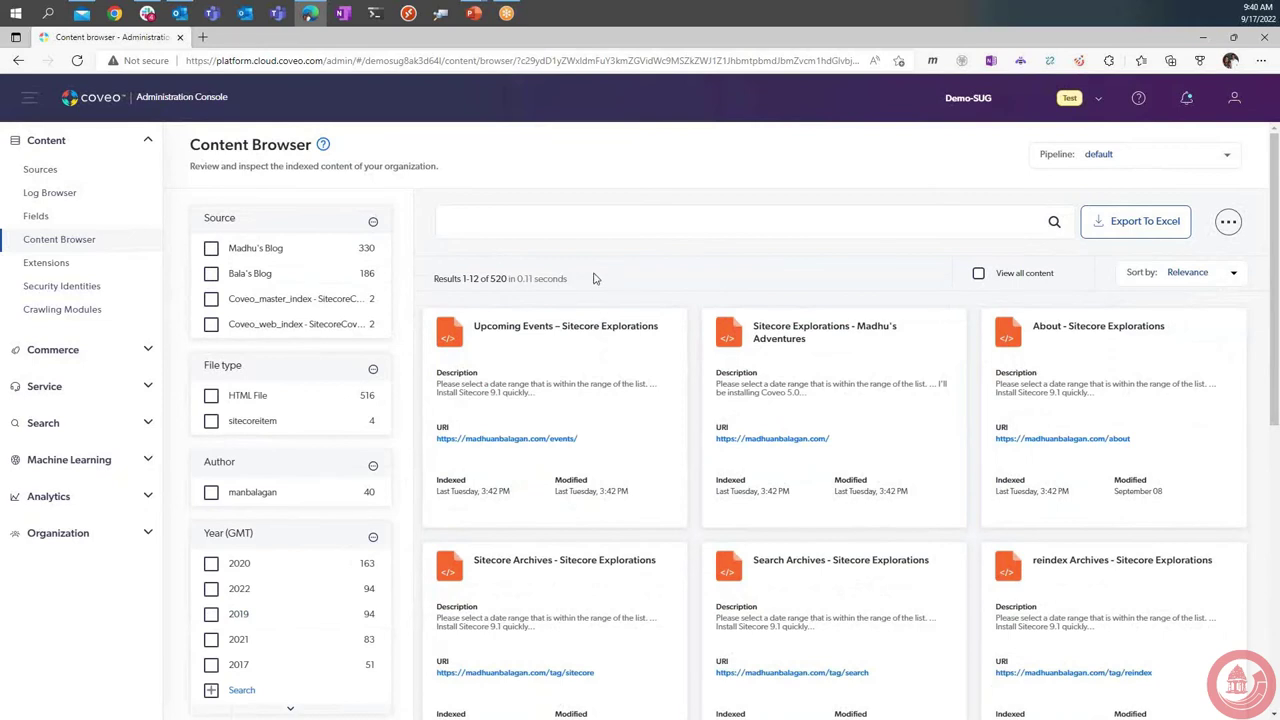
click(1211, 282)
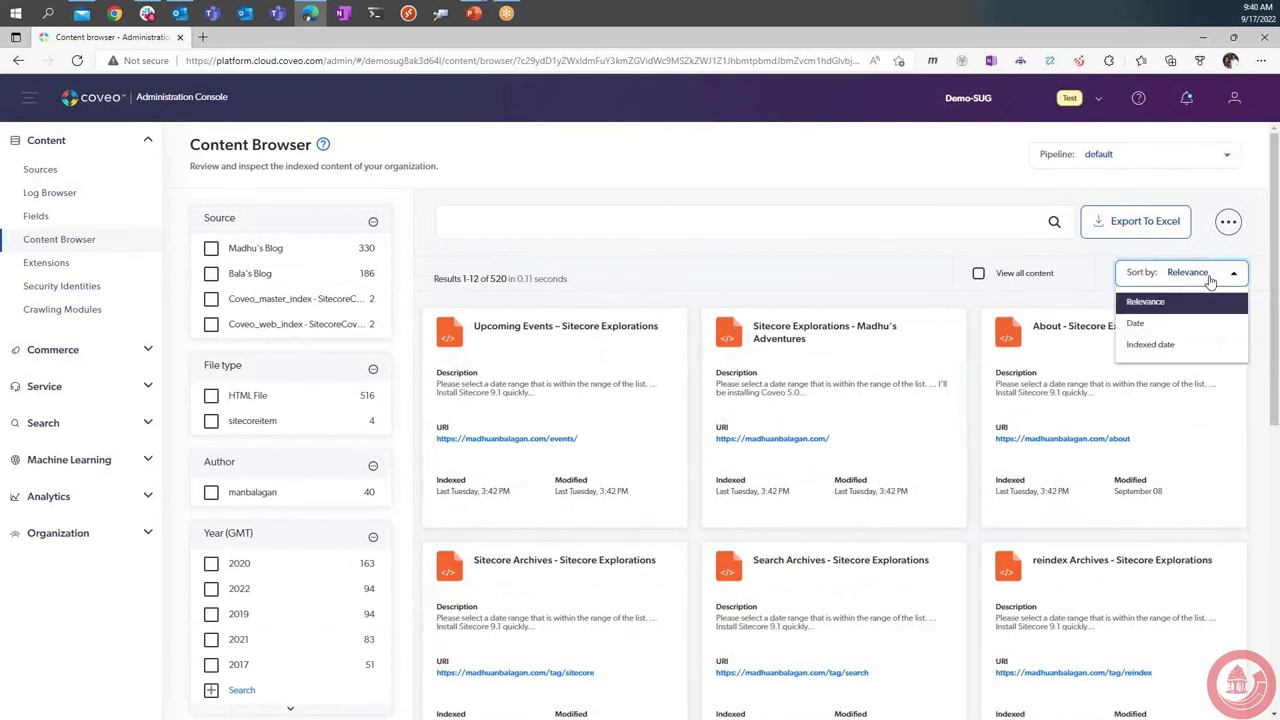
click(1150, 345)
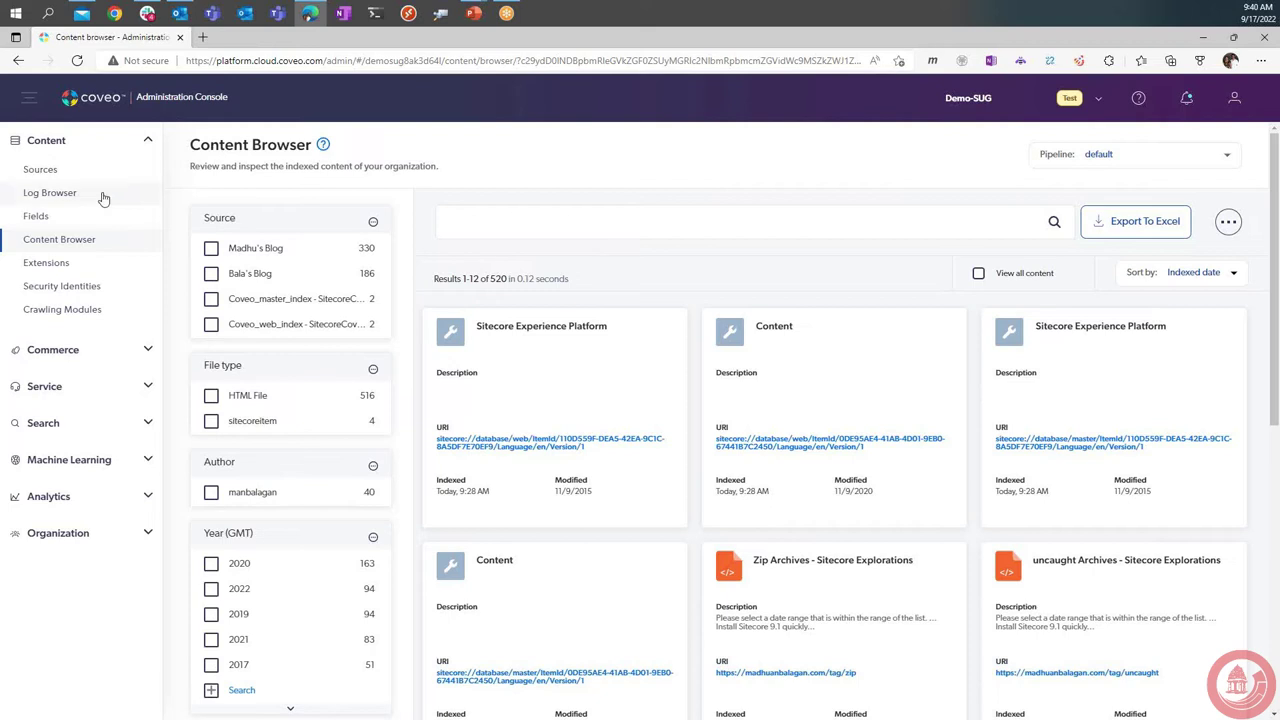
click(35, 266)
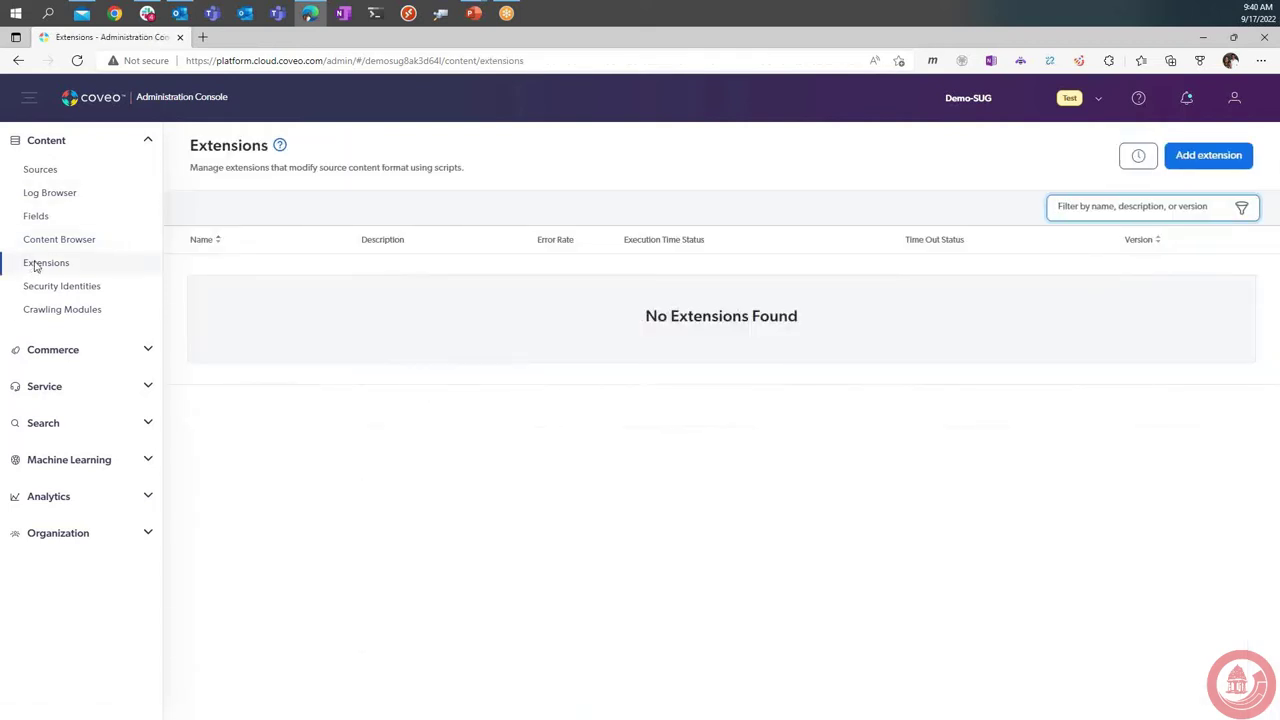
- Cancel a new extension, visit Security Identities and Crawling Modules, and expand Commerce
click(1208, 157)
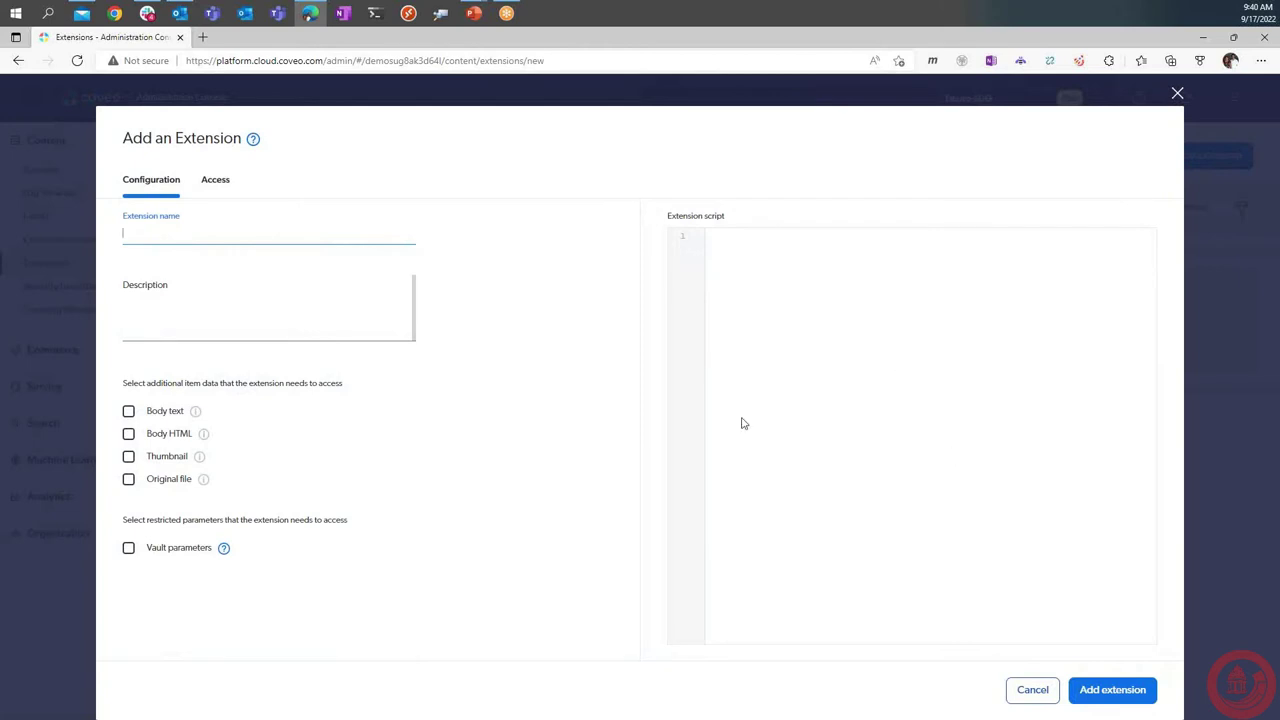
click(1040, 700)
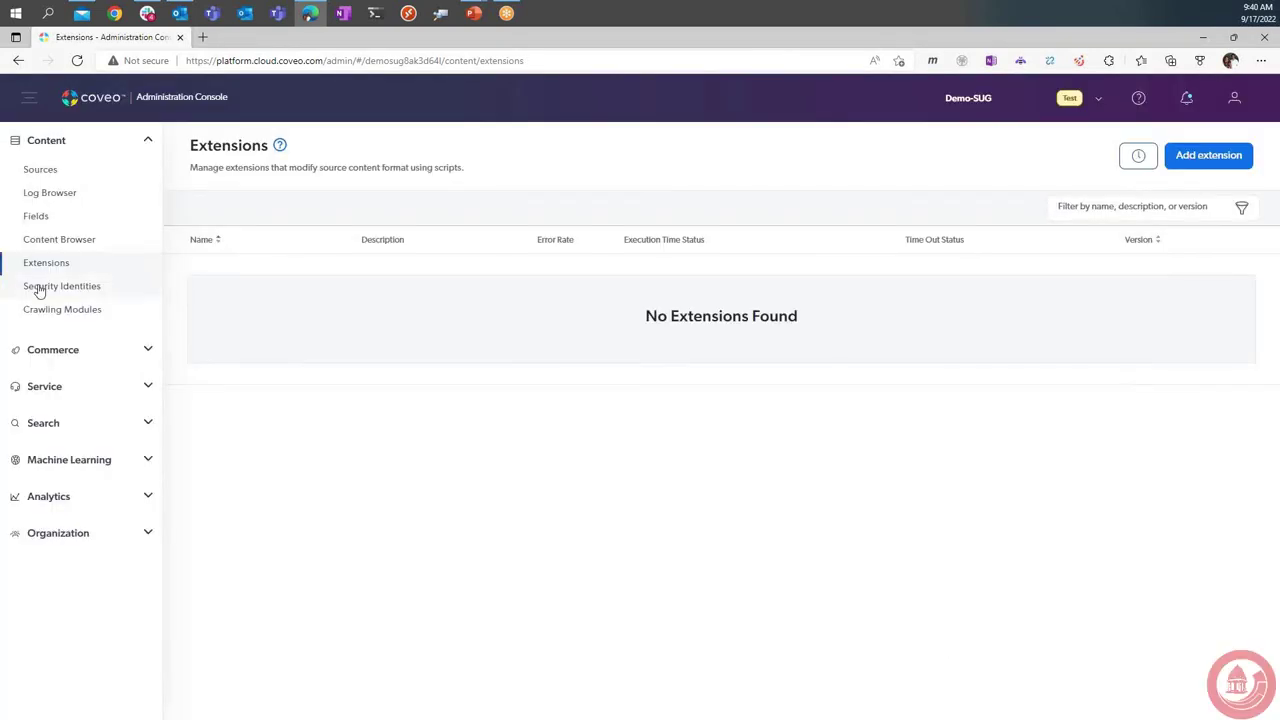
click(40, 287)
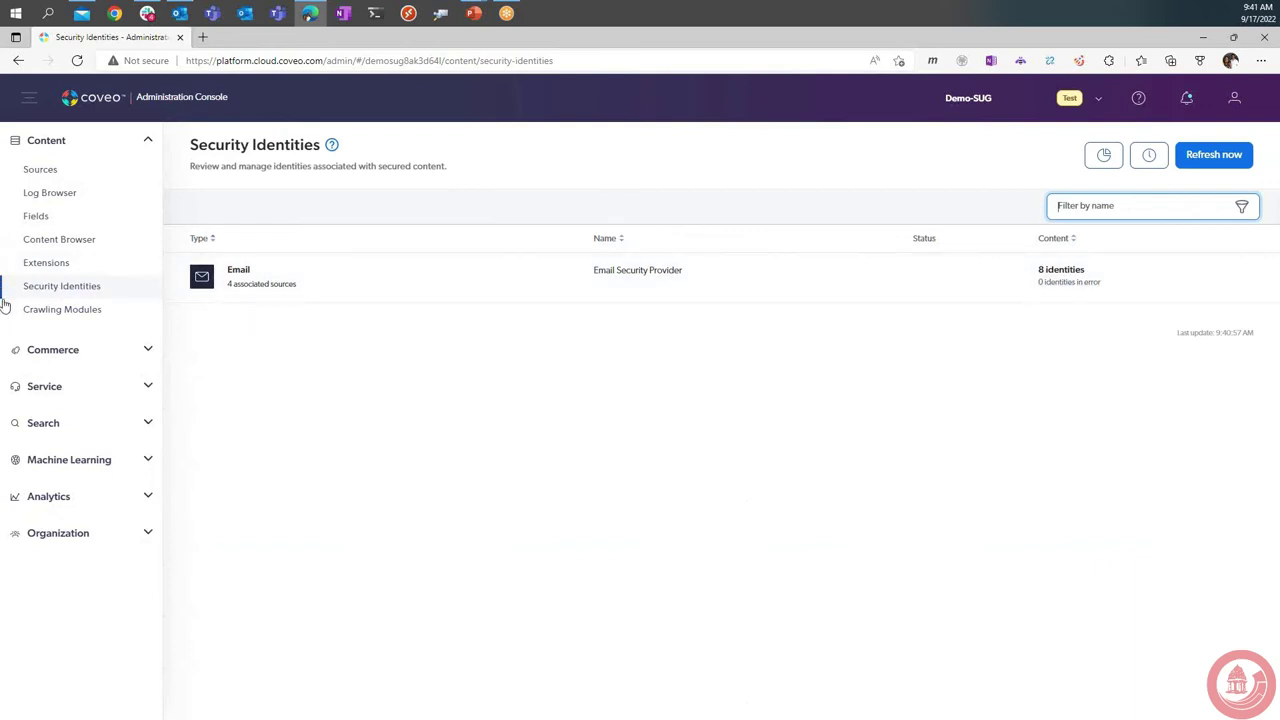
click(86, 311)
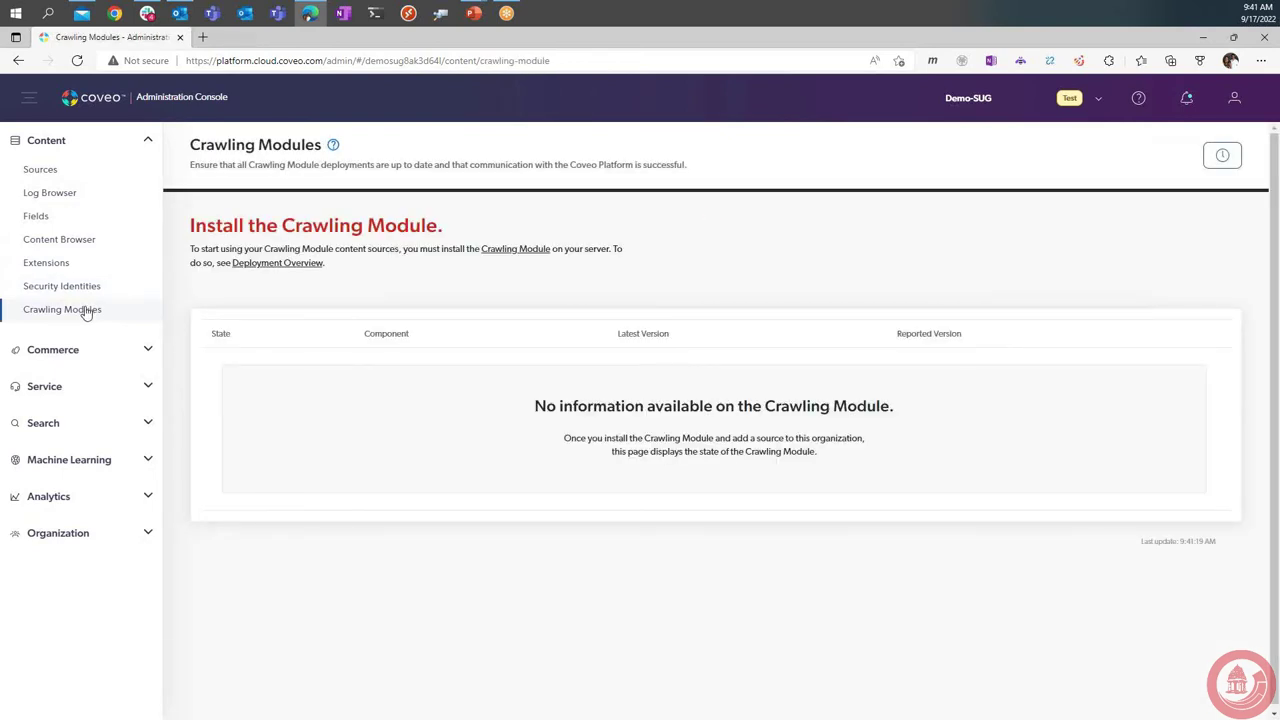
click(73, 351)
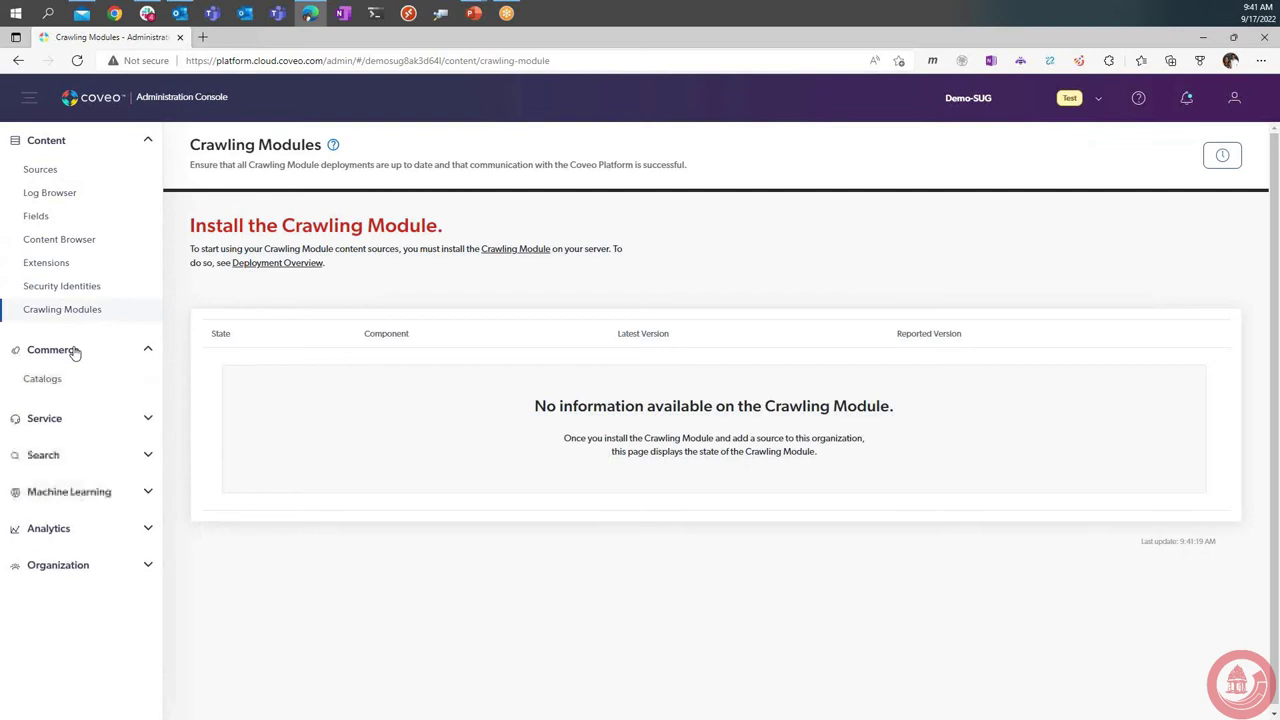
- Open the Commerce Catalogs page, then rearrange the sidebar so Search shows Query Pipelines
click(40, 380)
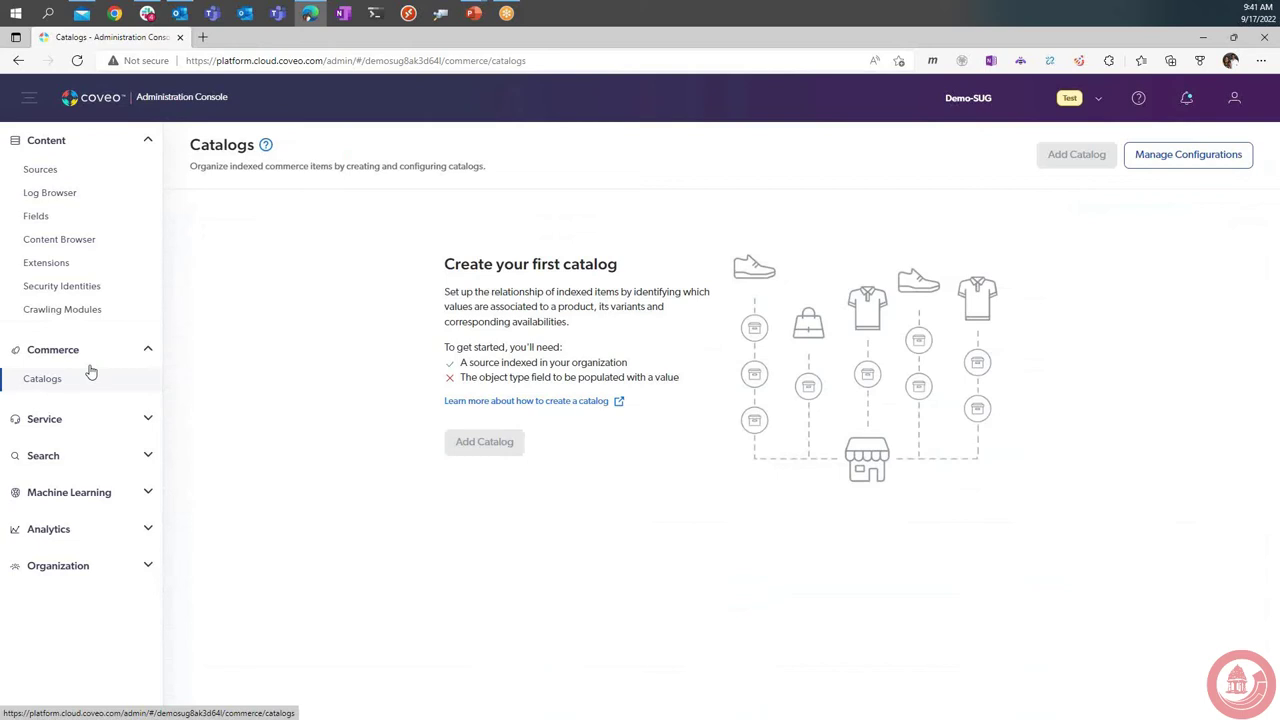
click(149, 351)
click(145, 389)
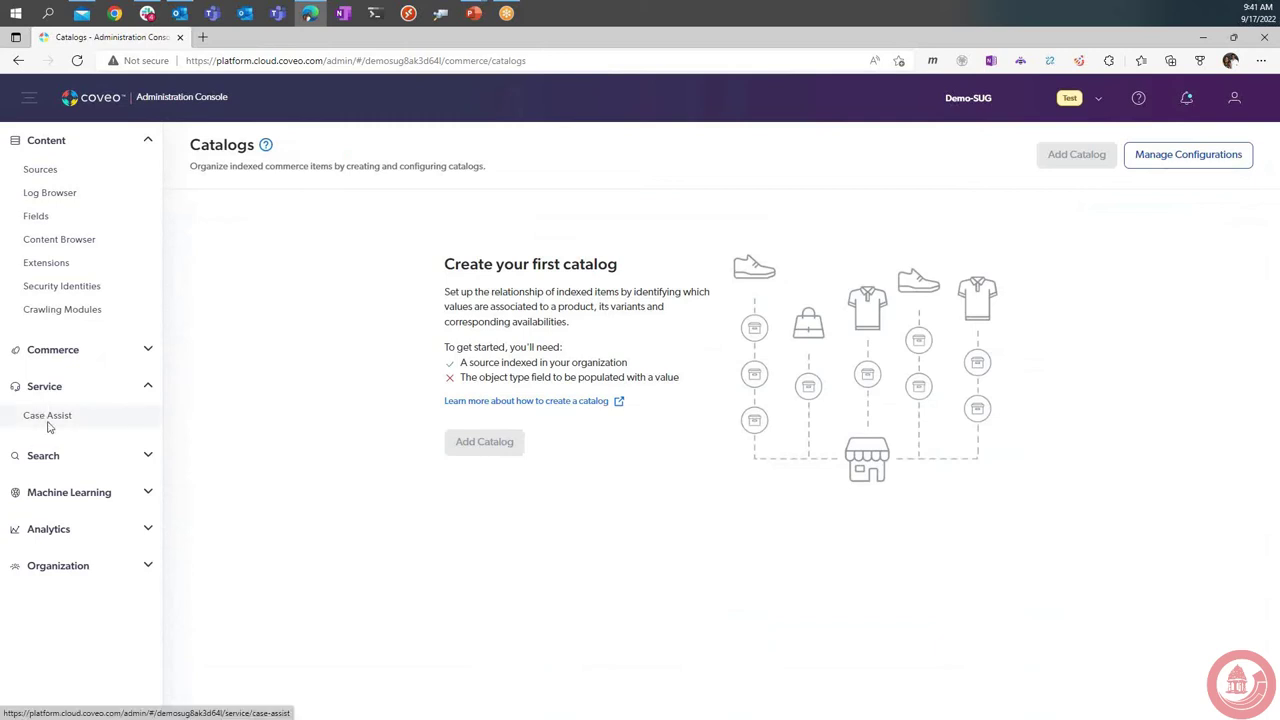
click(151, 386)
click(142, 400)
click(145, 388)
click(140, 427)
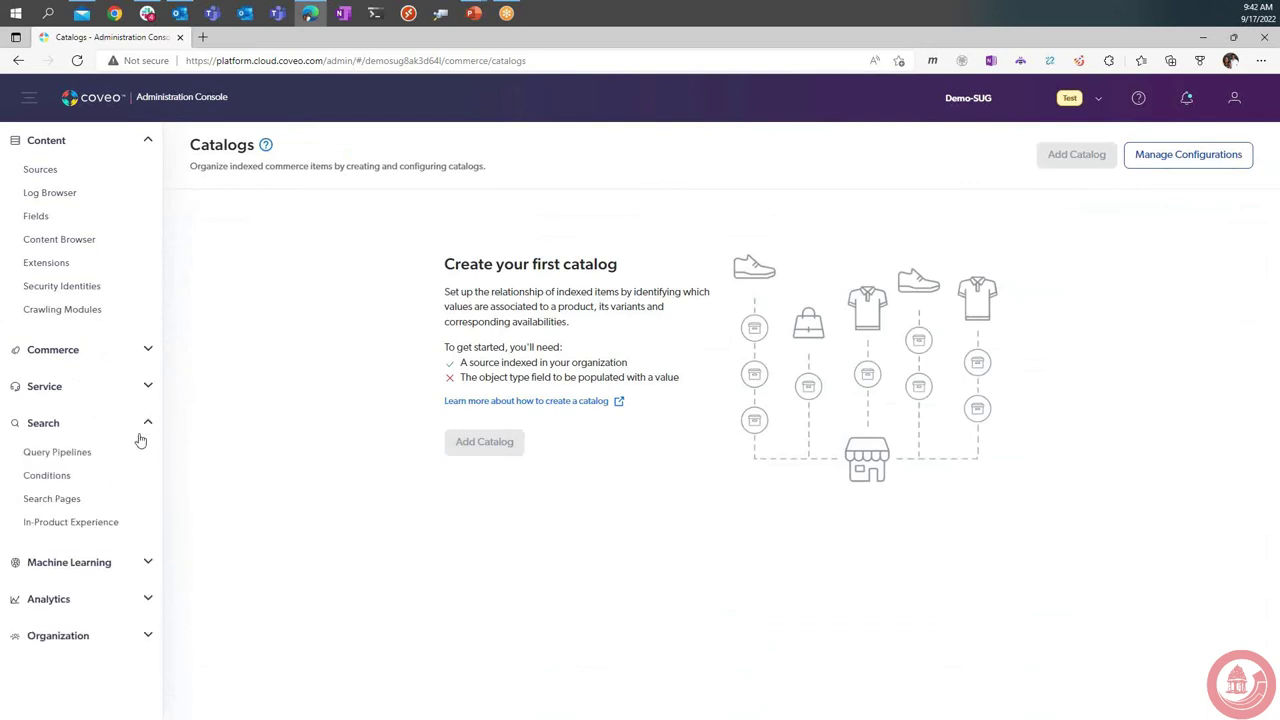
click(127, 142)
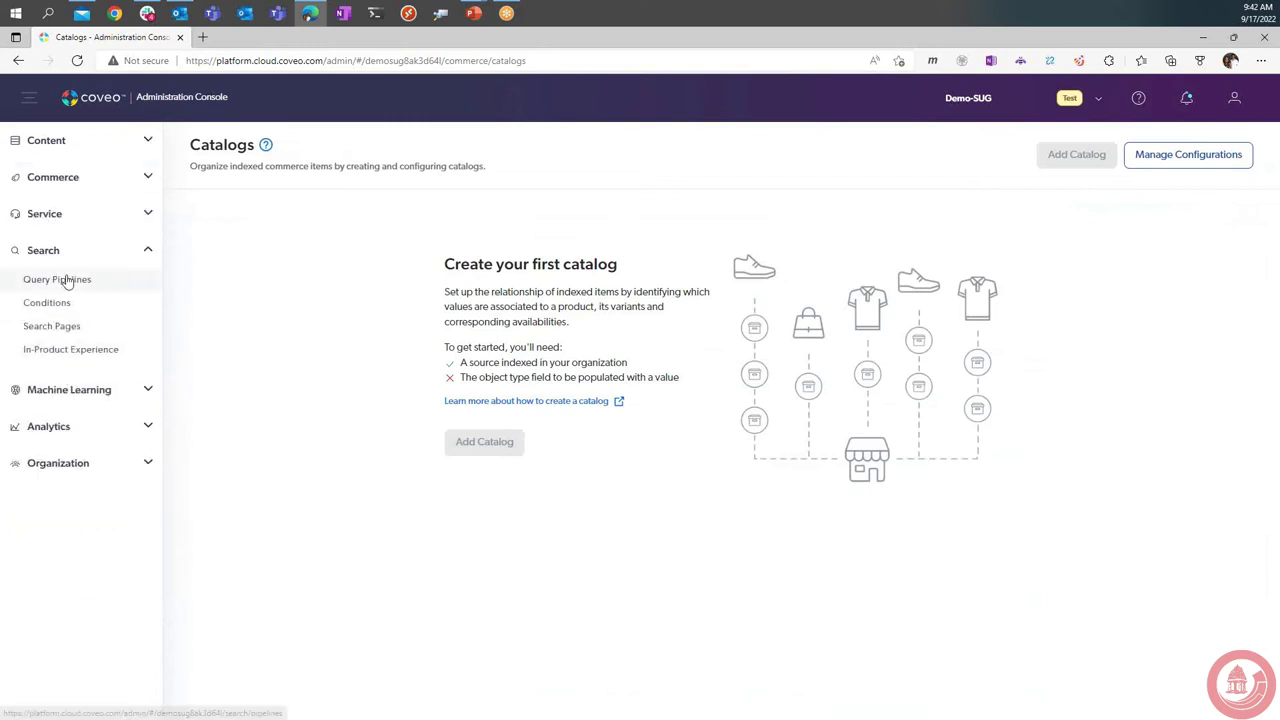
- Select Pipeline for new search page 1 in Query Pipelines and edit its components
click(64, 280)
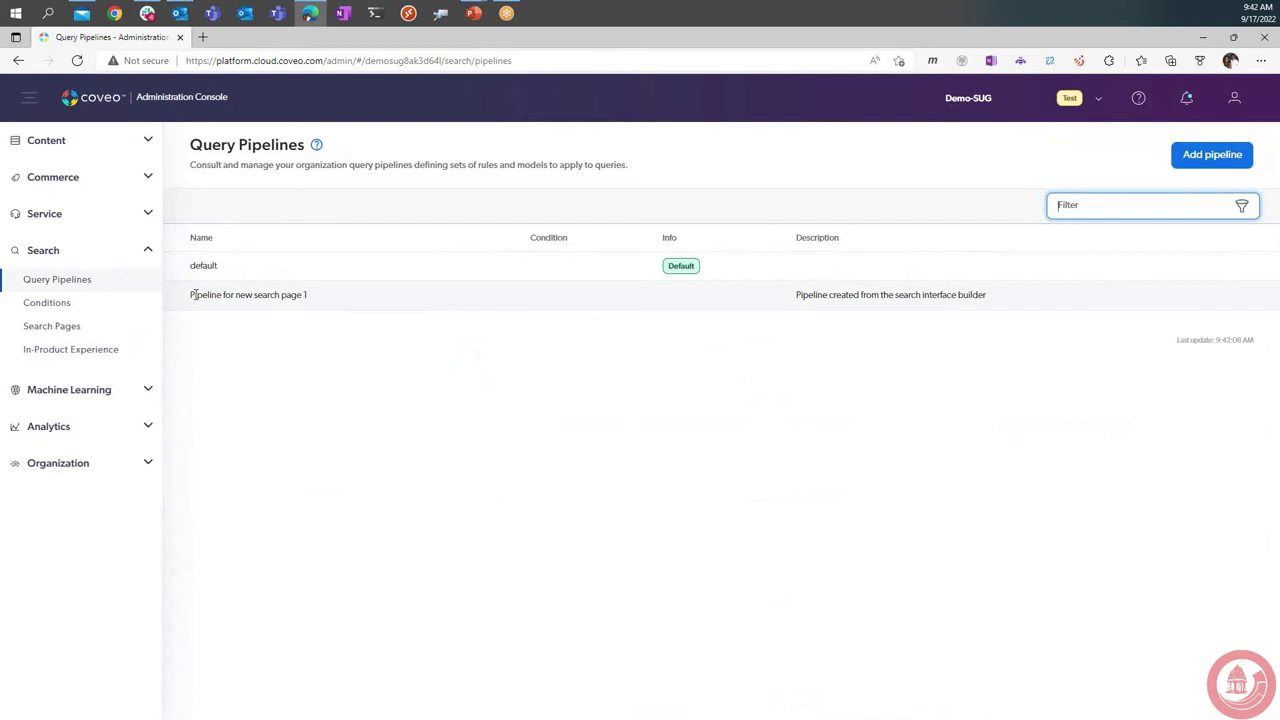
click(274, 297)
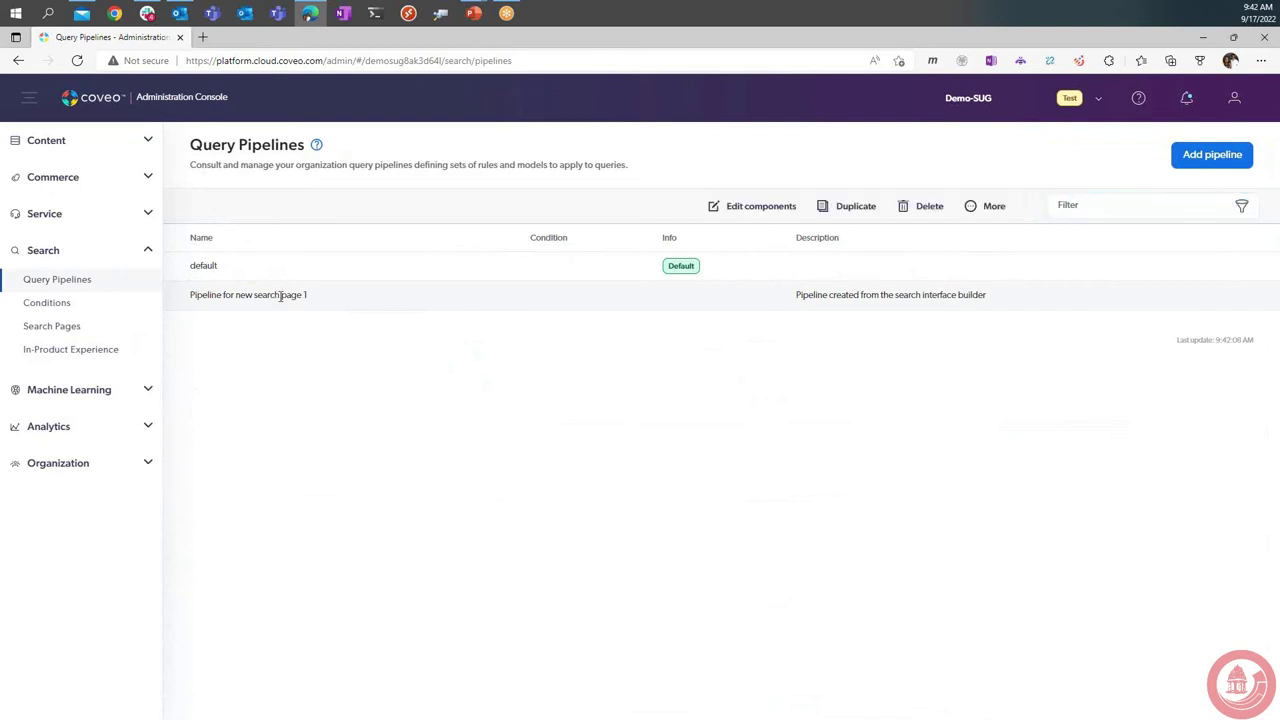
click(744, 208)
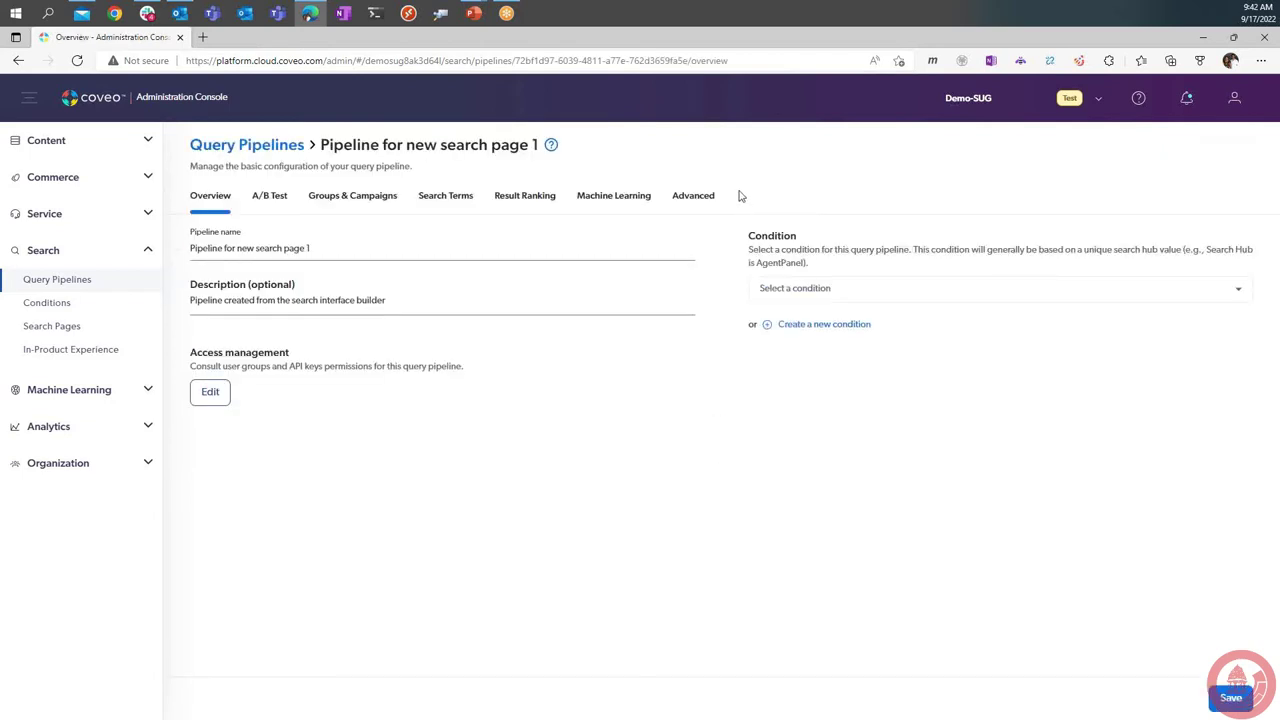
- Browse the A/B test, campaigns, thesaurus and stop words tabs, ending on Result Ranking
click(262, 196)
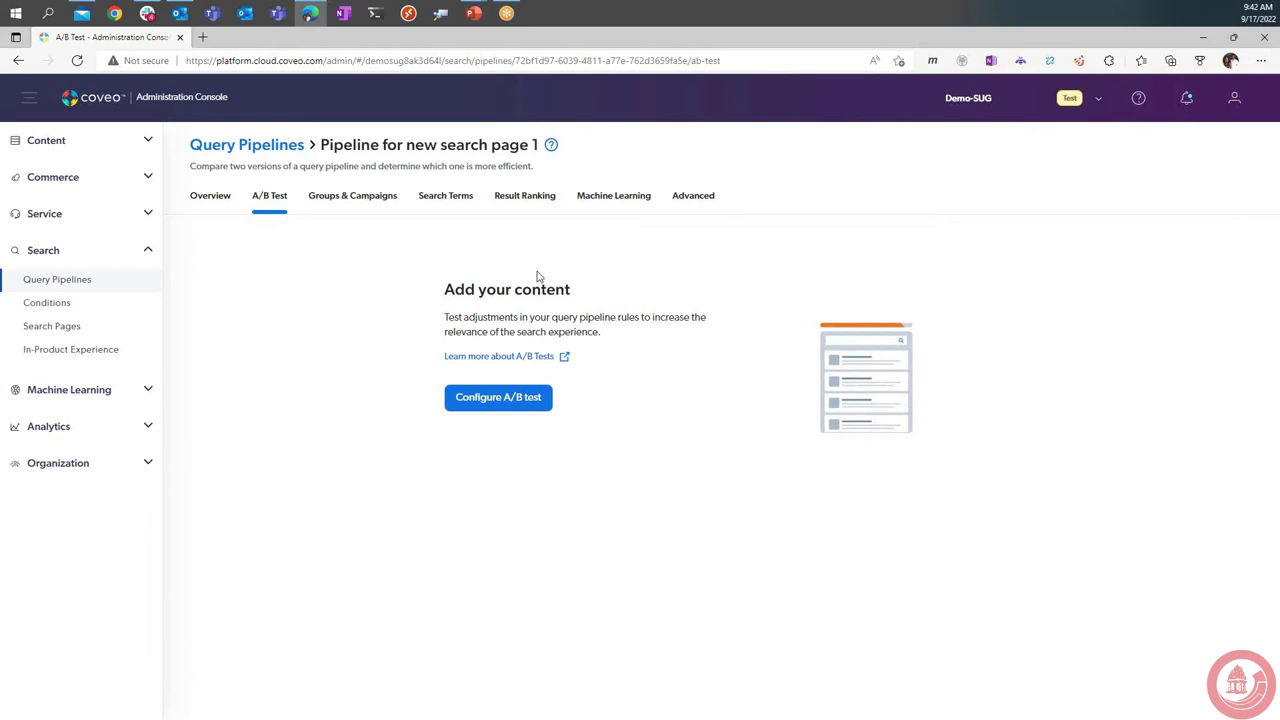
click(351, 200)
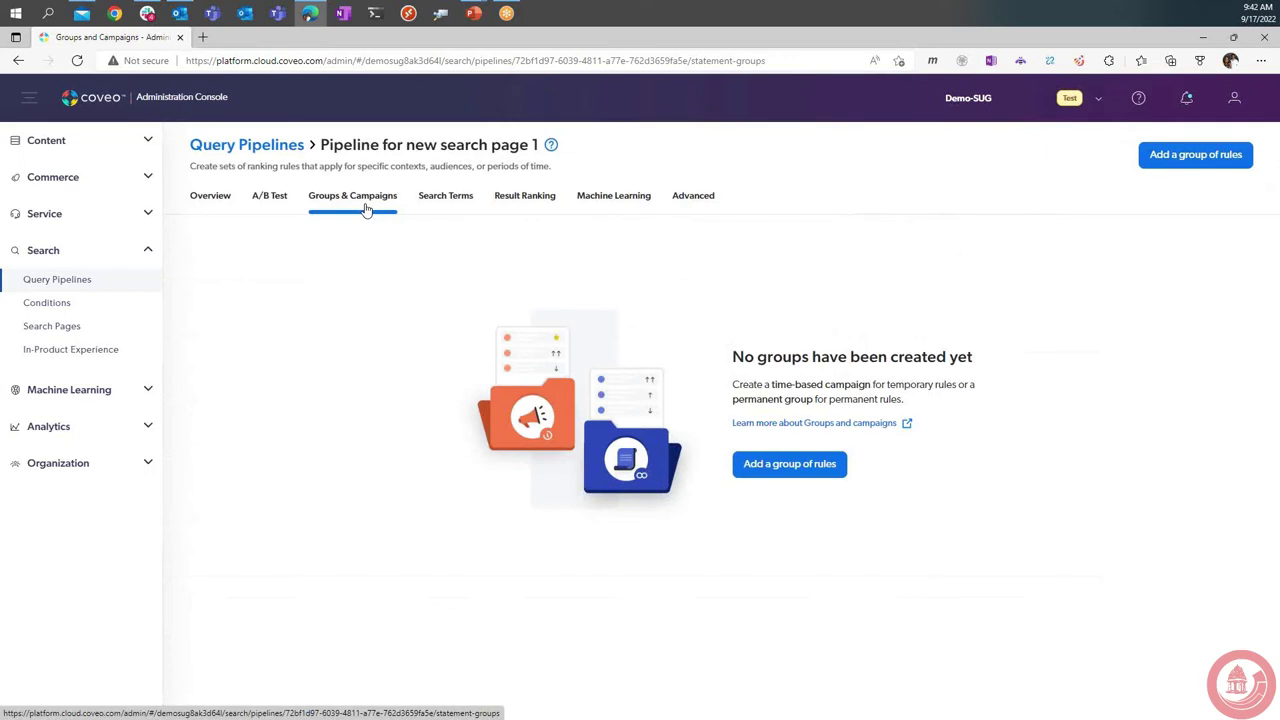
click(457, 198)
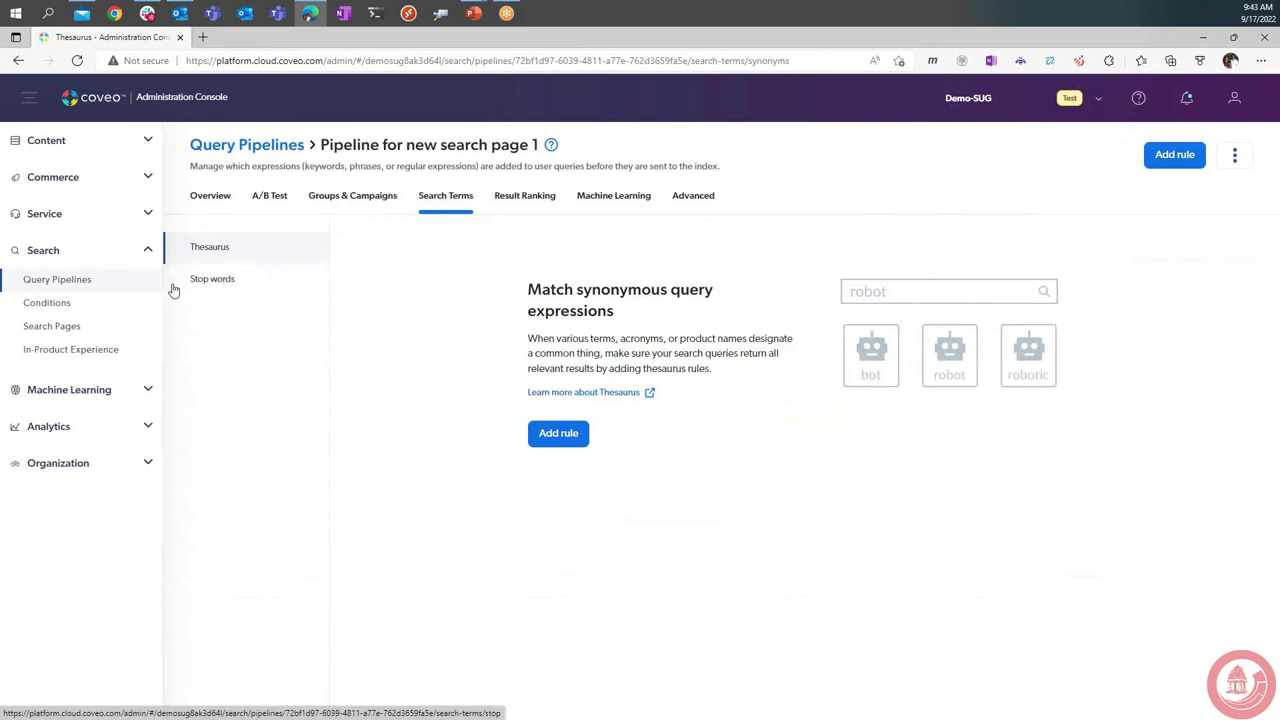
click(228, 280)
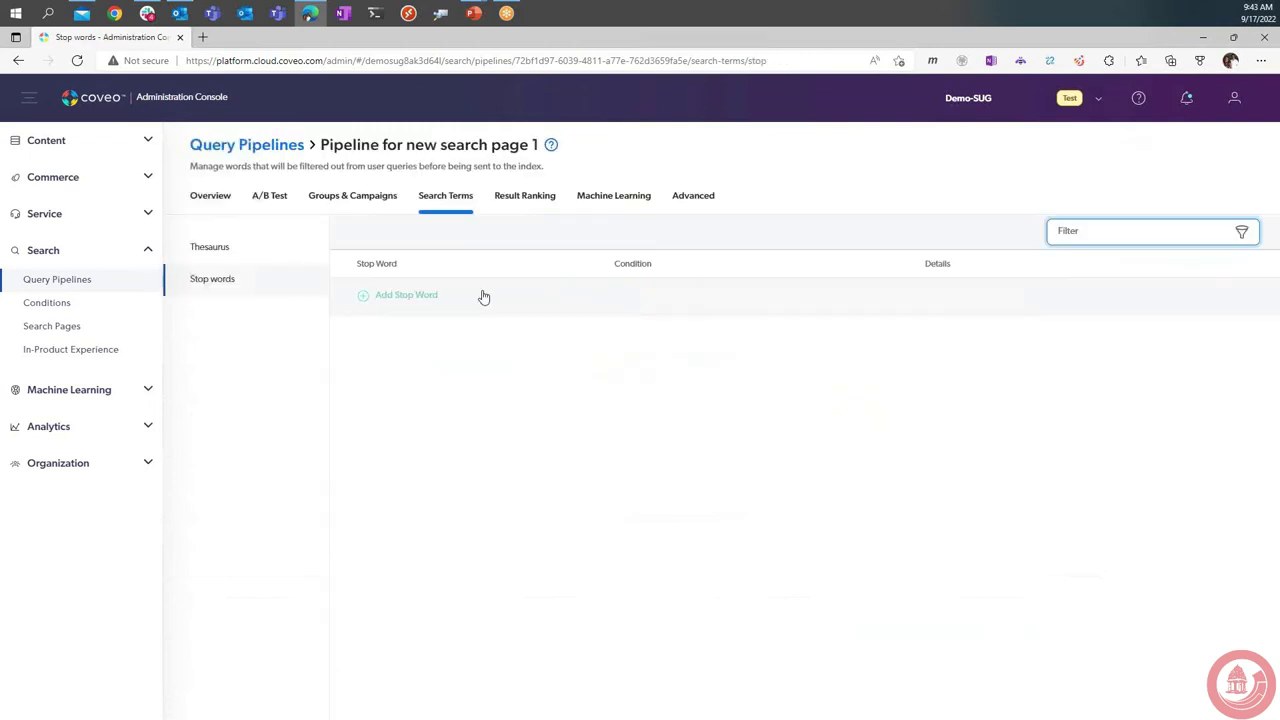
click(200, 250)
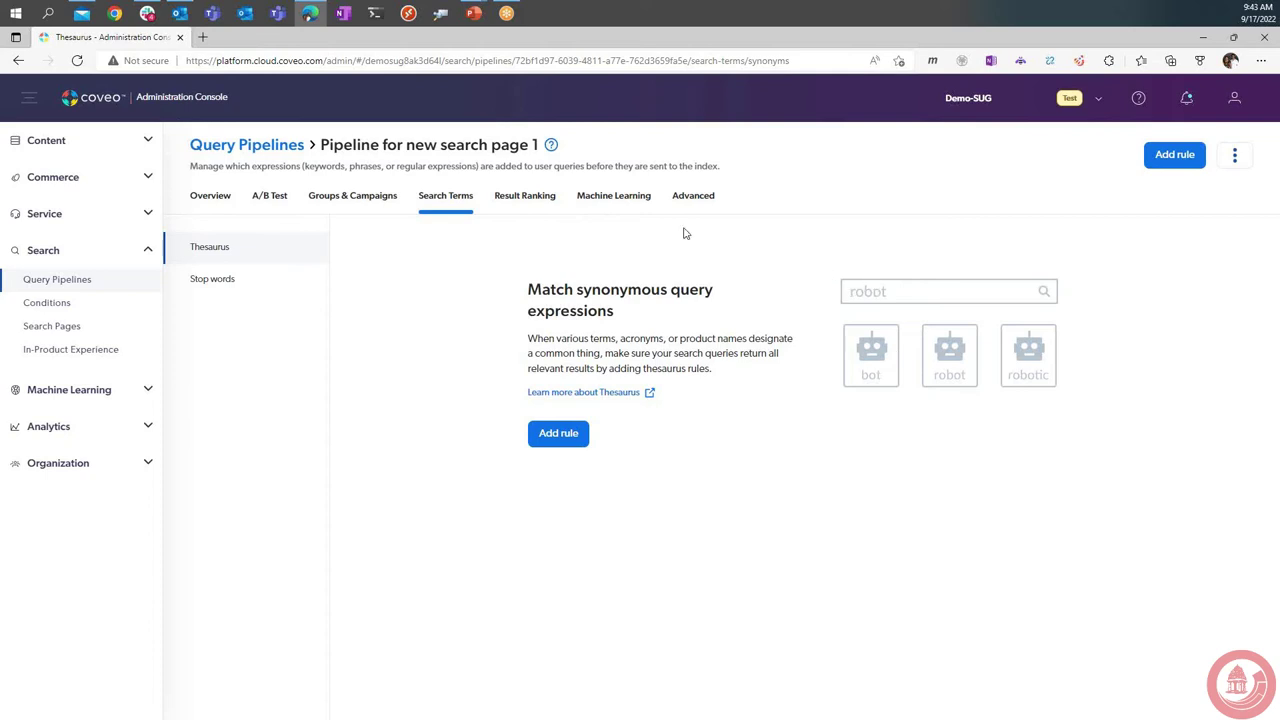
click(519, 197)
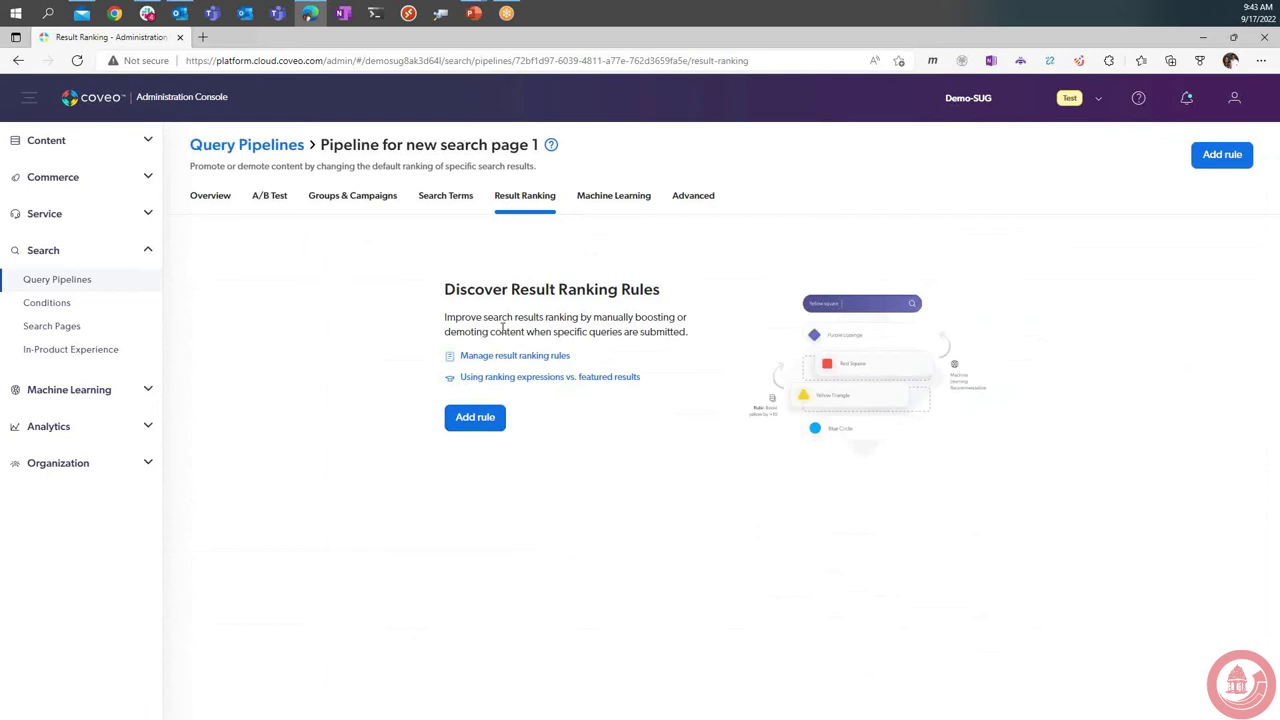
- Add a new ranking expression rule and switch it to Advanced mode
click(479, 419)
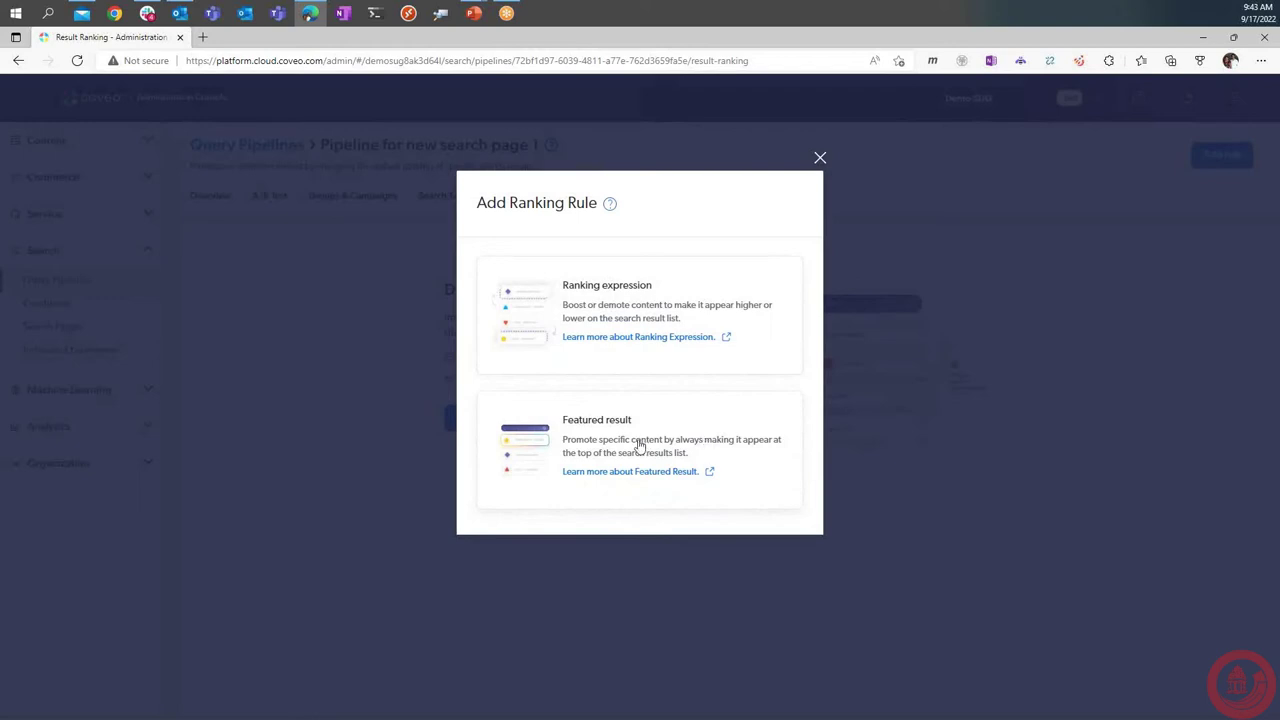
click(676, 285)
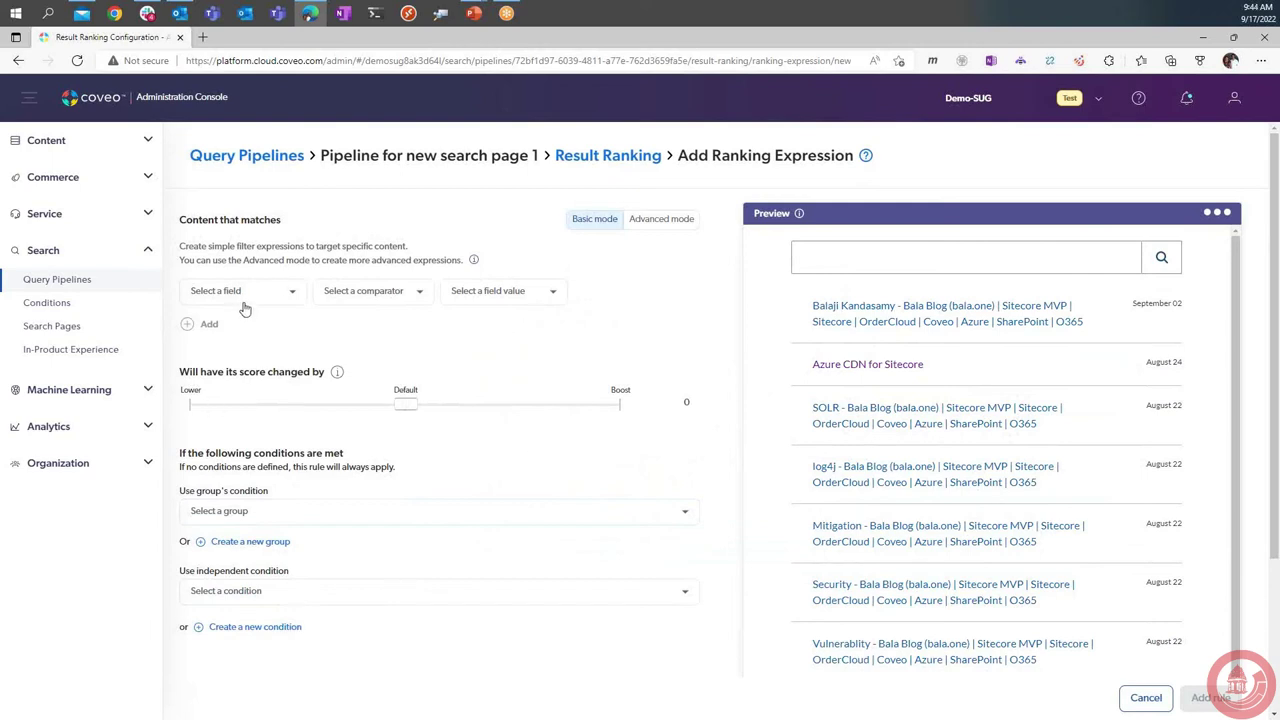
click(691, 222)
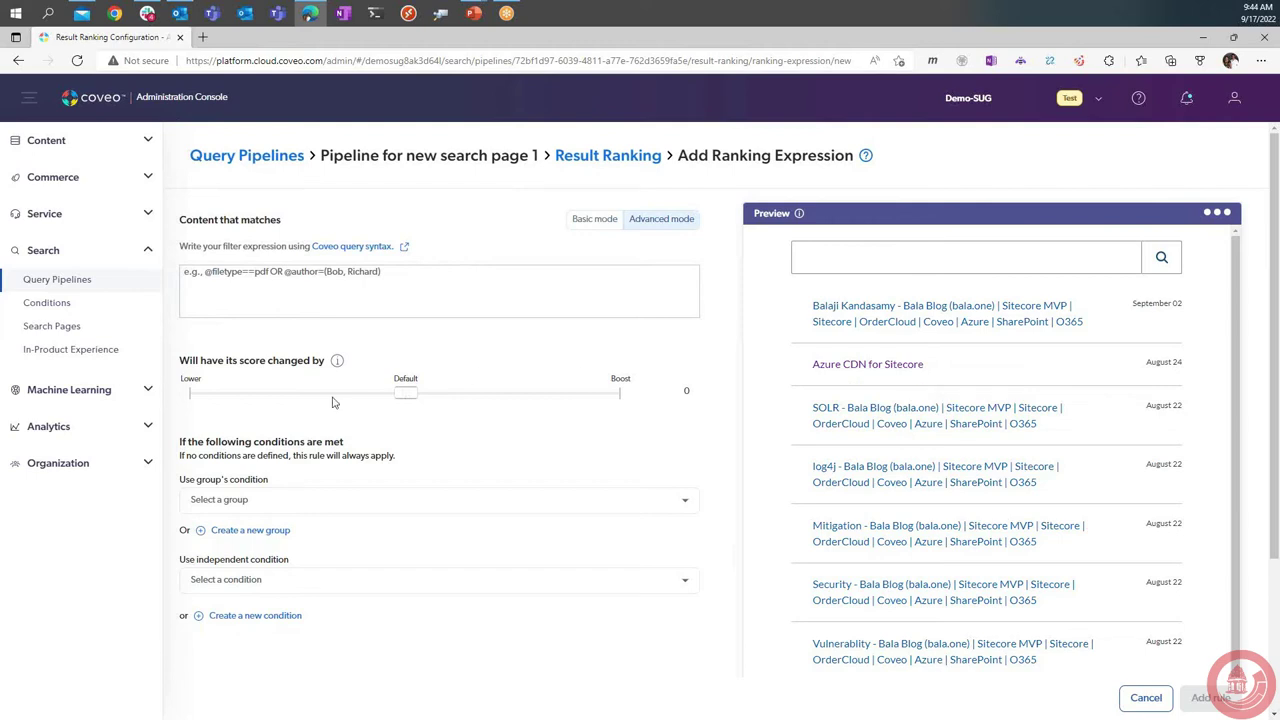
drag(391, 395, 421, 396)
drag(426, 397, 380, 397)
text(@source)
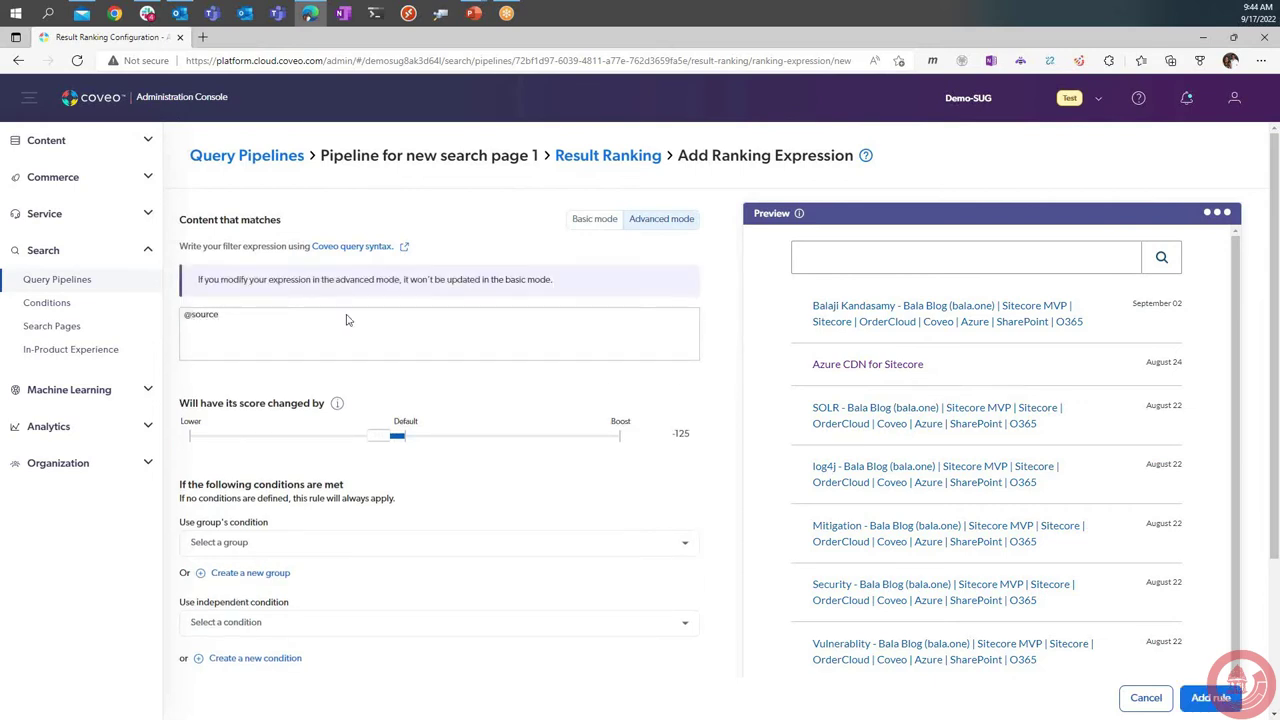
click(594, 218)
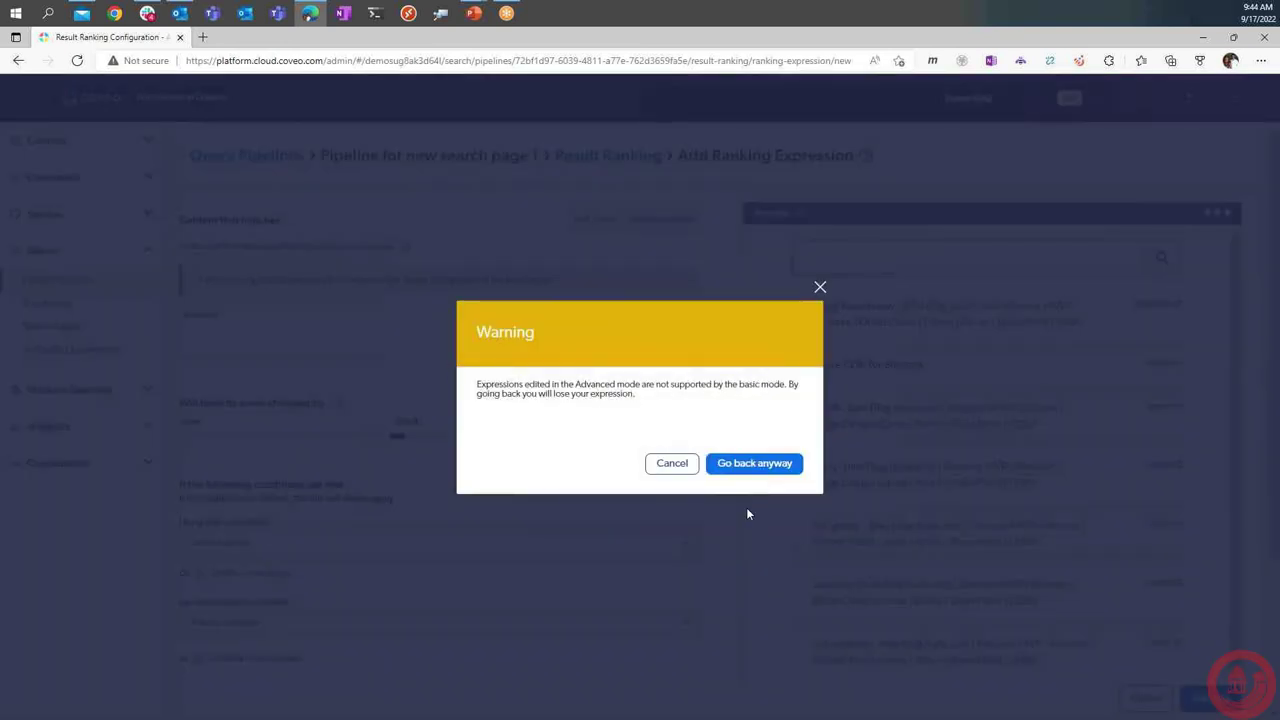
- Confirm Basic mode and match the source field on Madhu's Blog
click(741, 468)
click(257, 293)
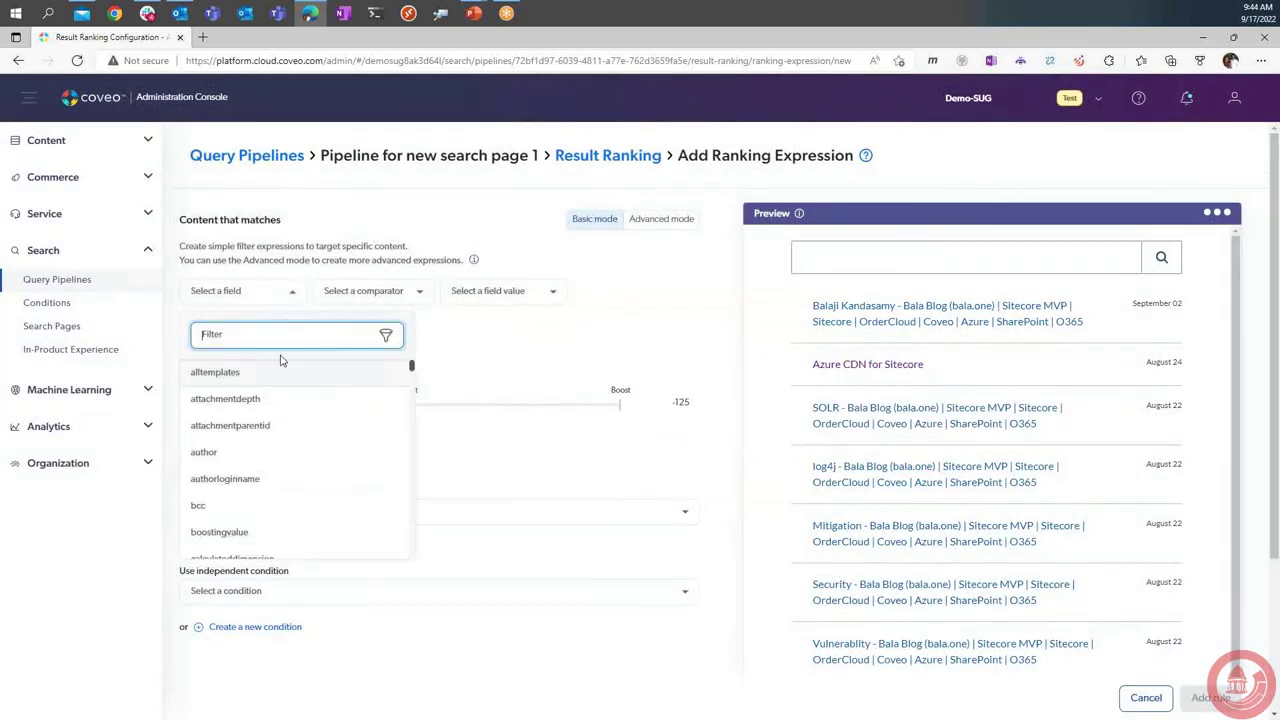
text(sour)
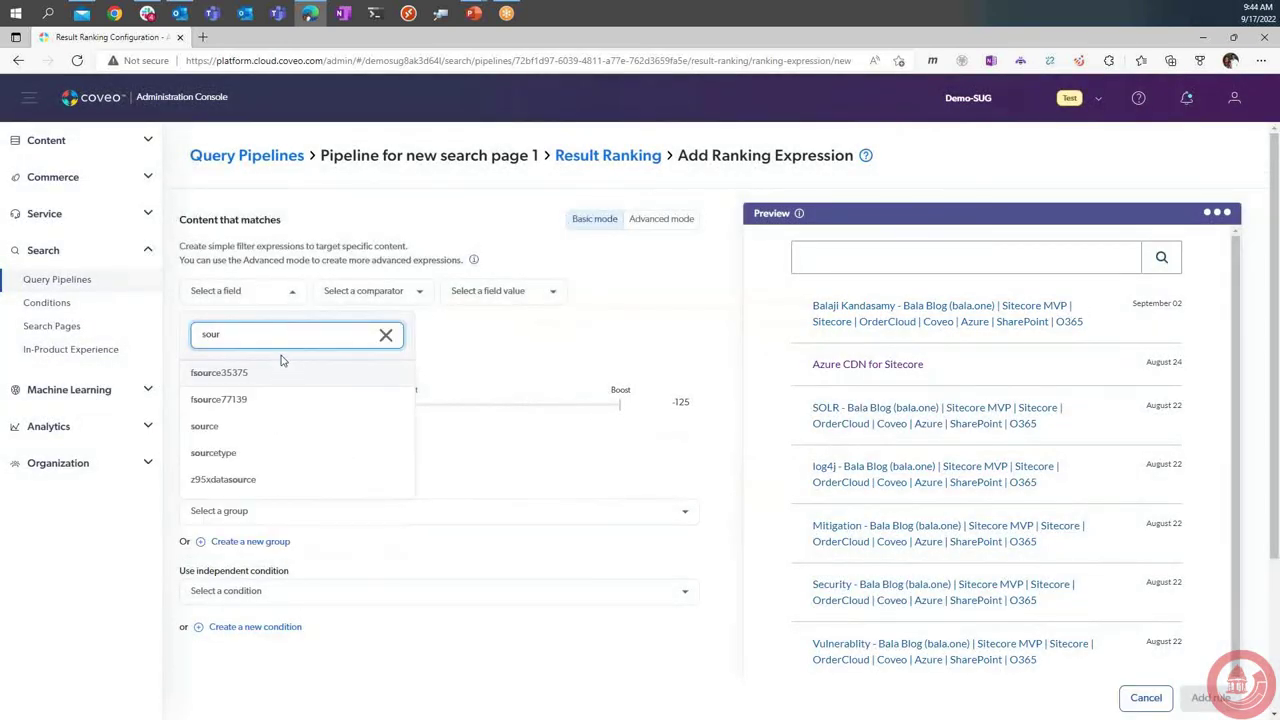
click(245, 428)
click(411, 332)
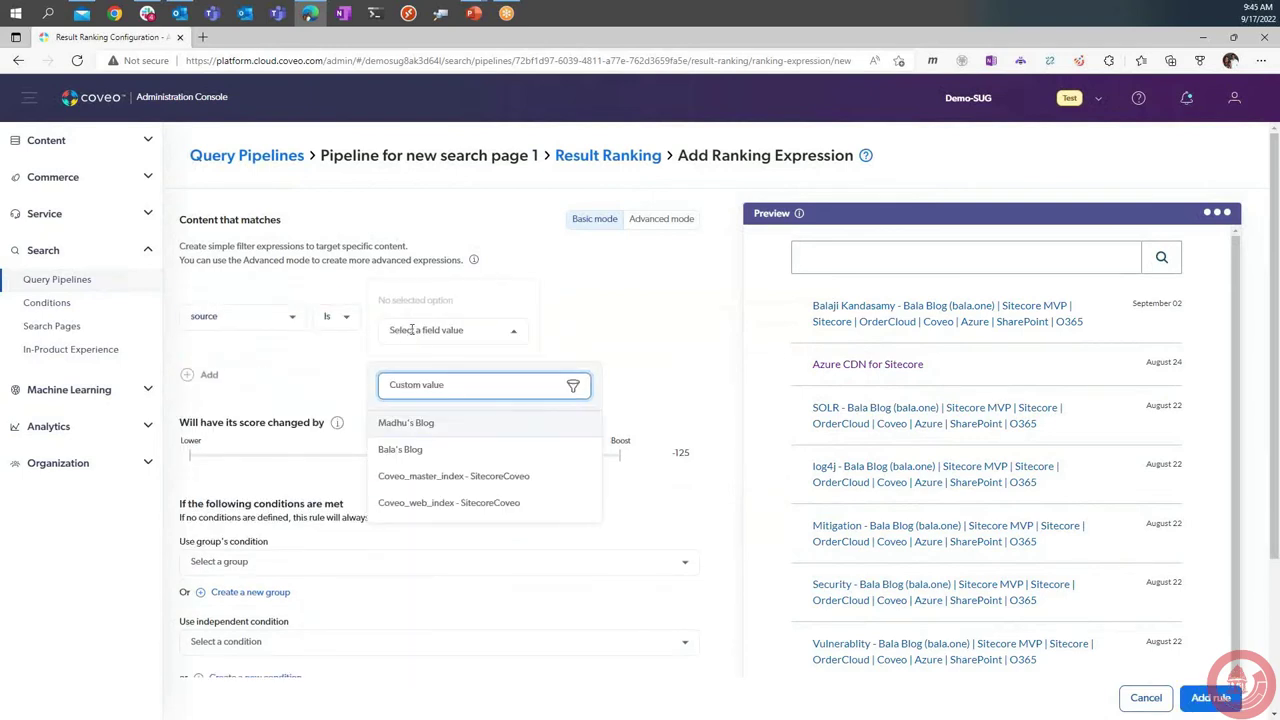
click(448, 431)
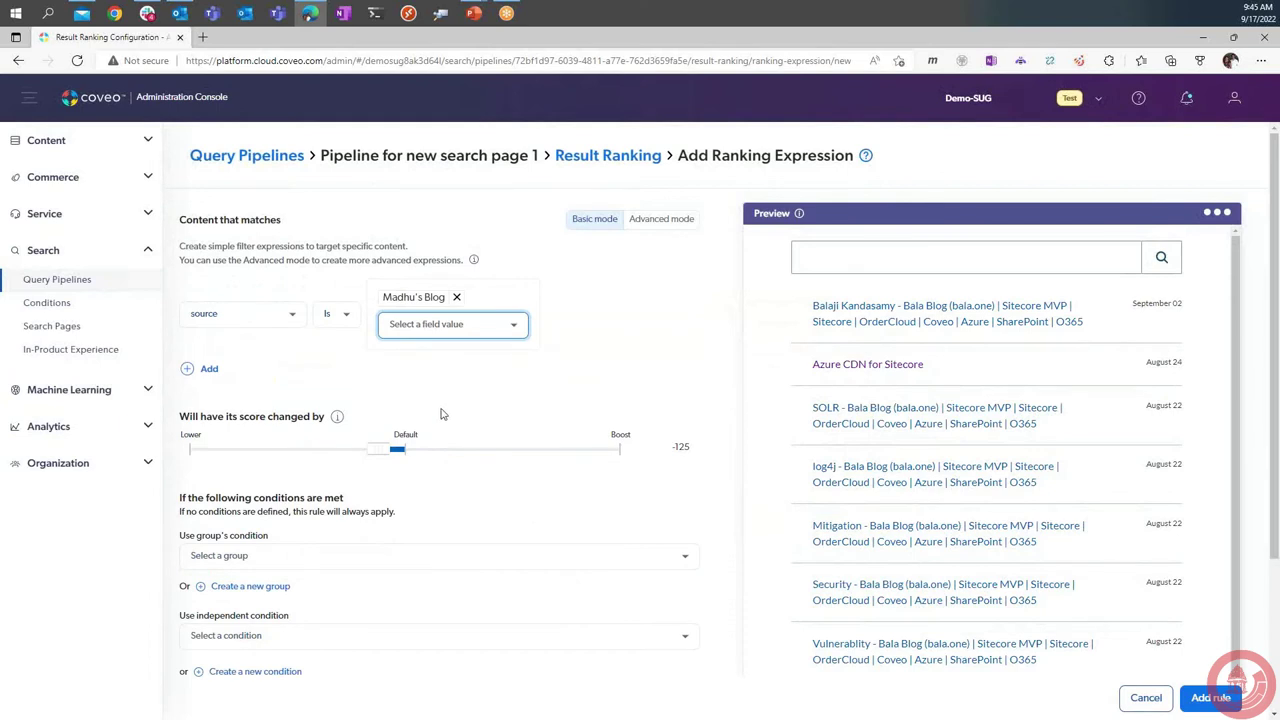
- Raise the score boost to +425 and refresh the preview results
drag(381, 448, 430, 465)
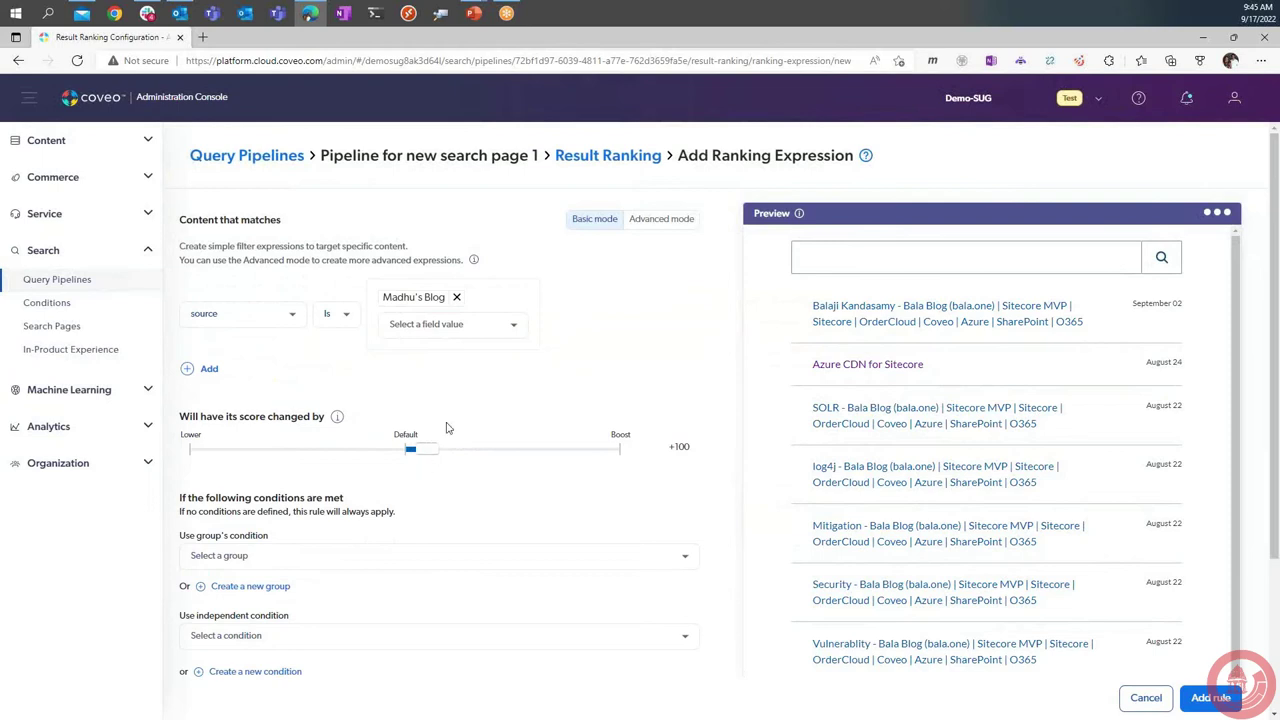
click(1160, 256)
click(484, 325)
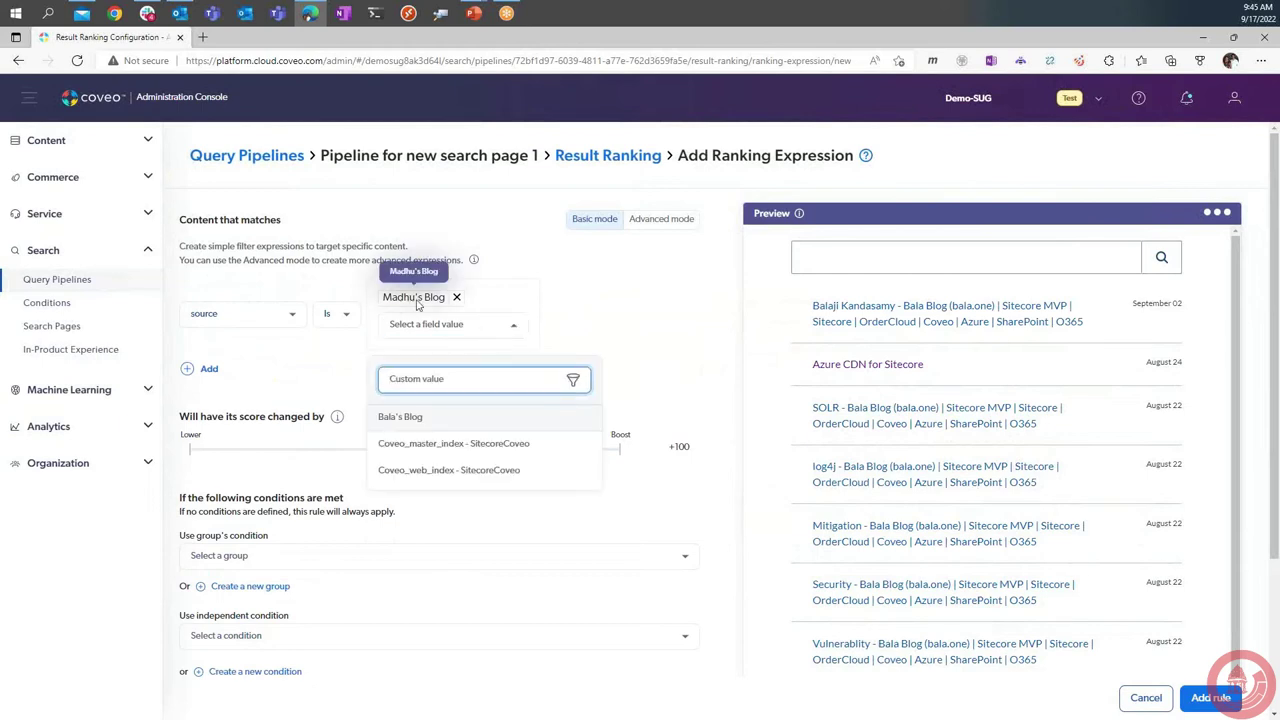
click(576, 320)
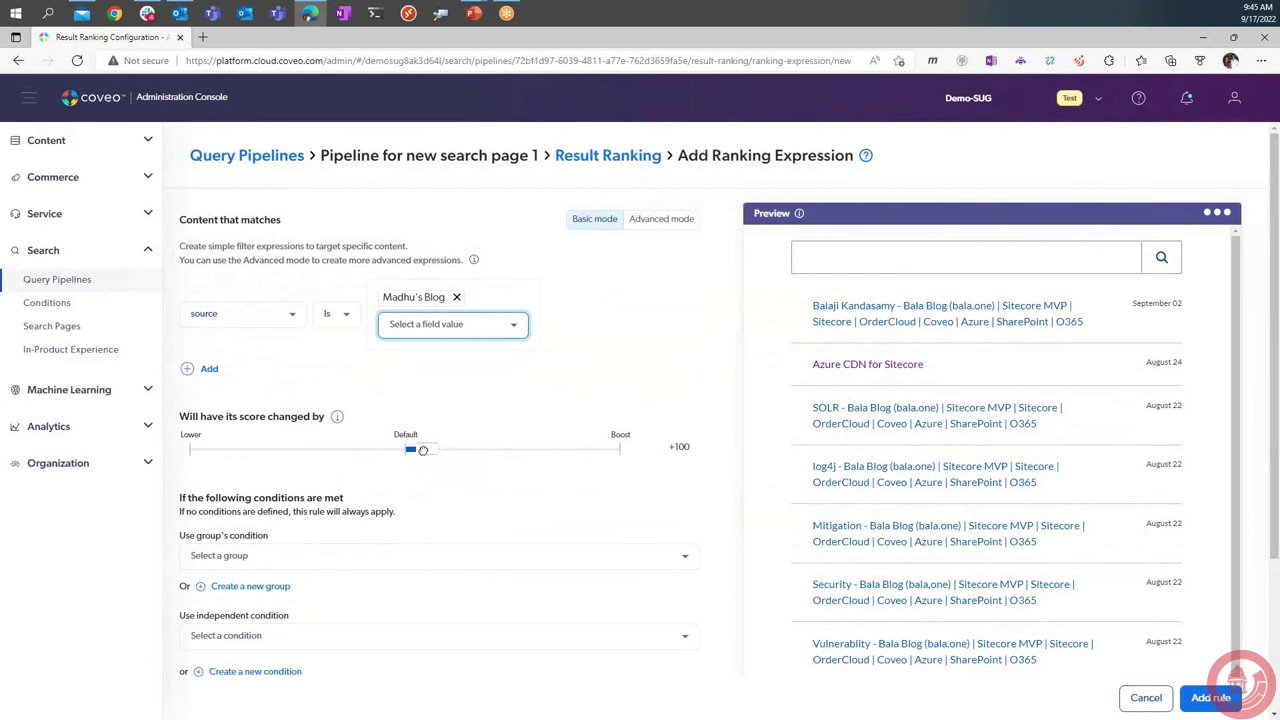
drag(417, 449, 493, 462)
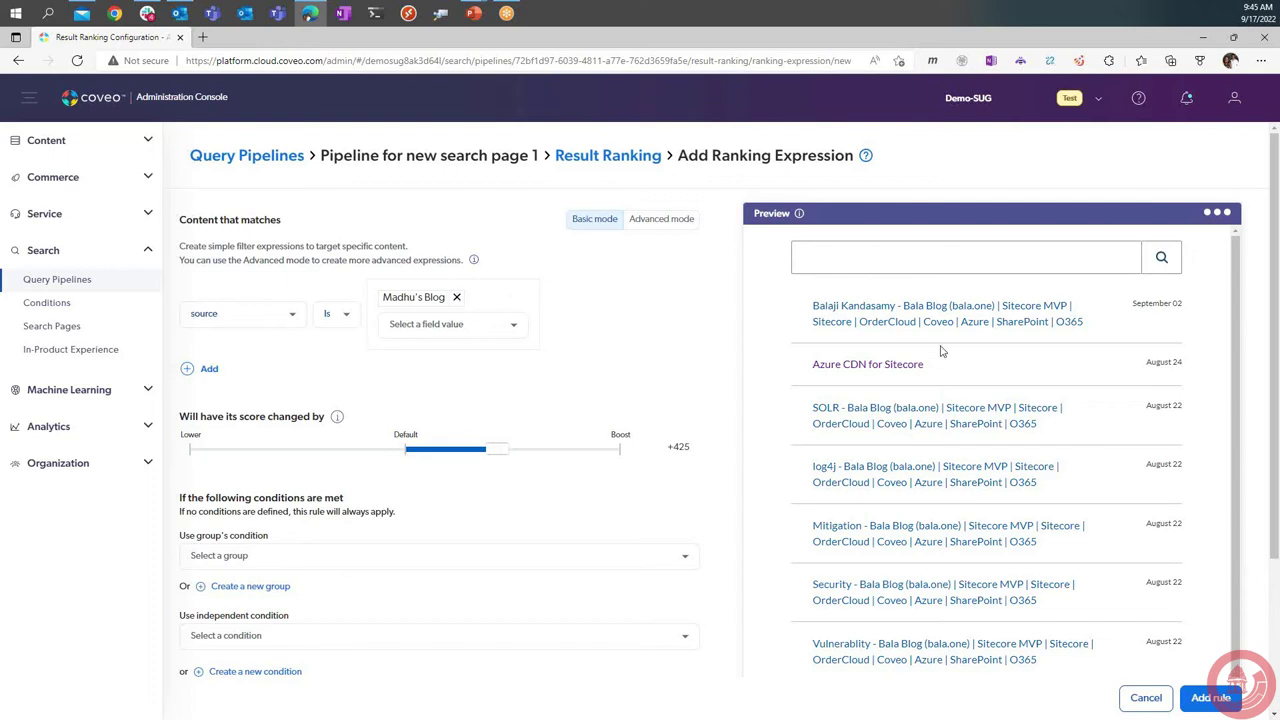
- Replace Madhu's Blog with Bala's Blog as the matched source value
click(456, 297)
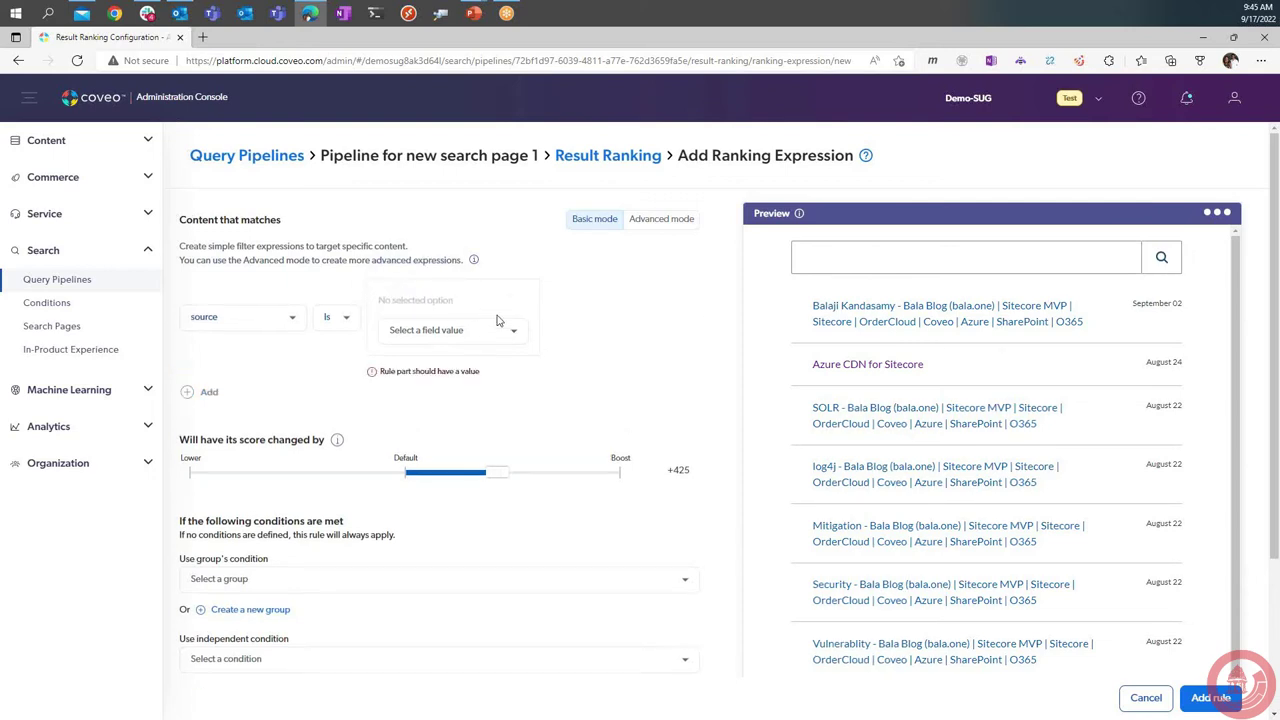
click(516, 336)
click(452, 445)
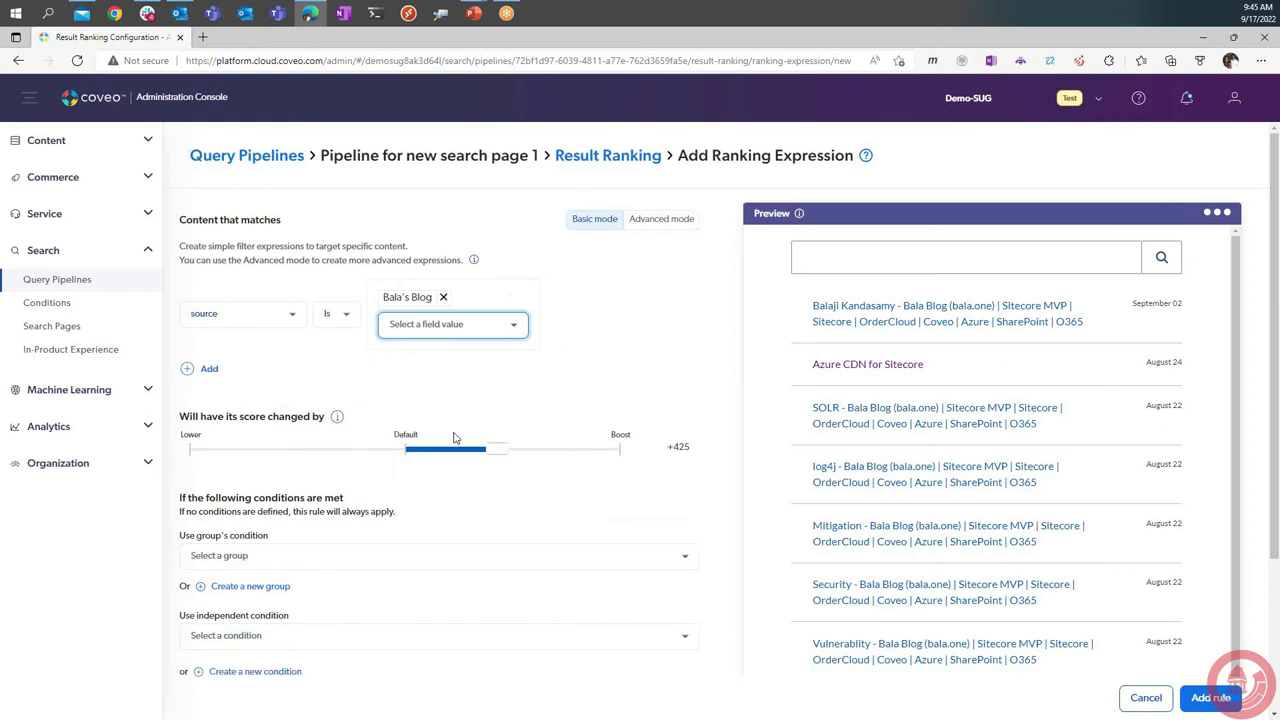
click(276, 316)
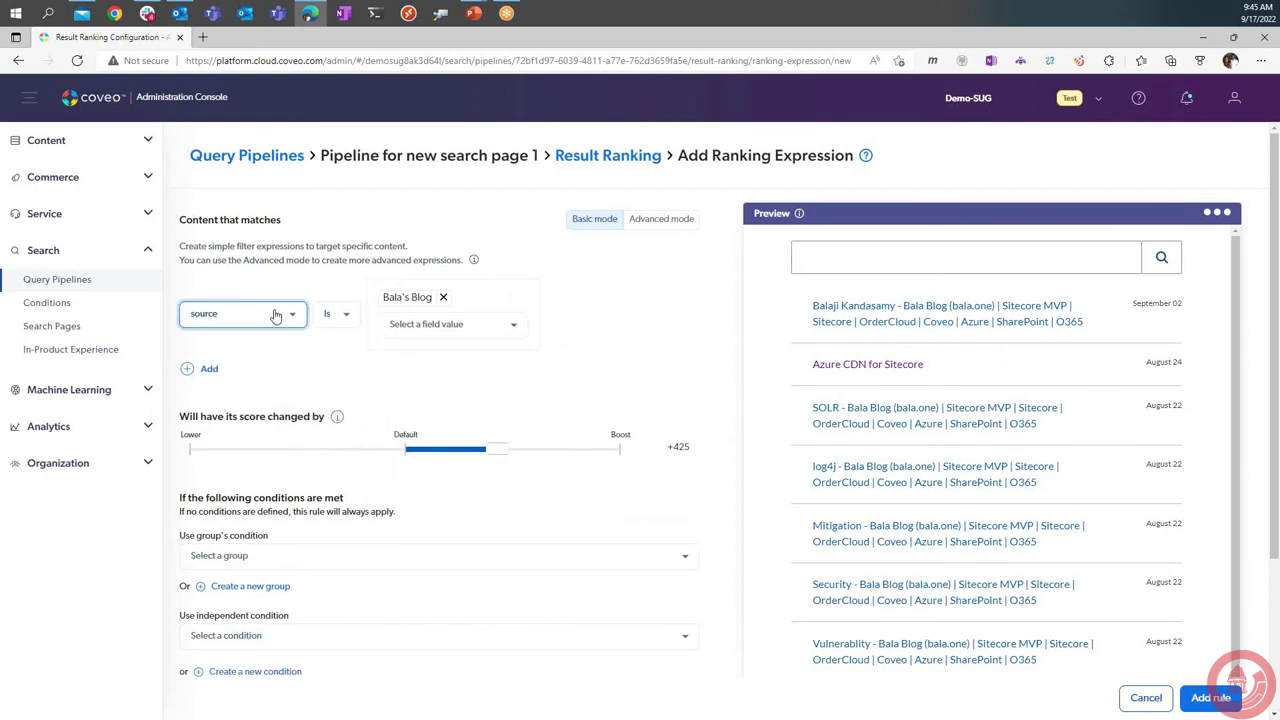
click(293, 314)
- Save the ranking rule under the name Source
click(1210, 697)
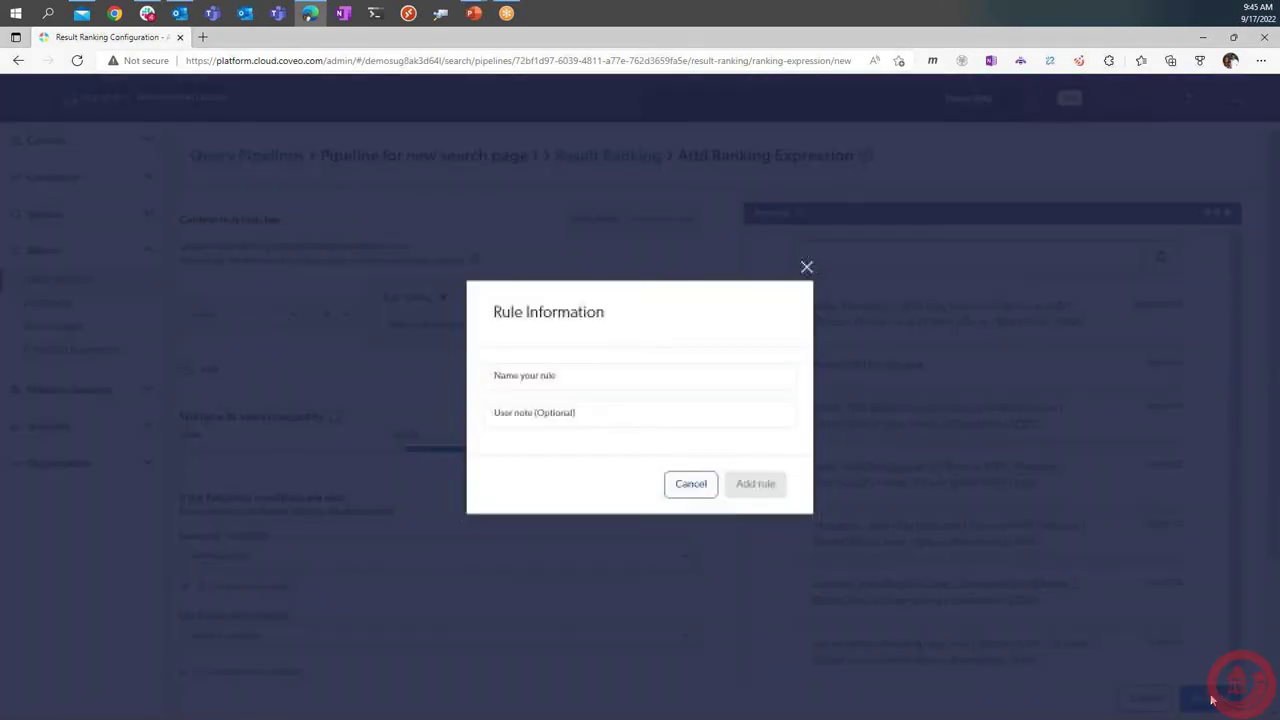
click(535, 368)
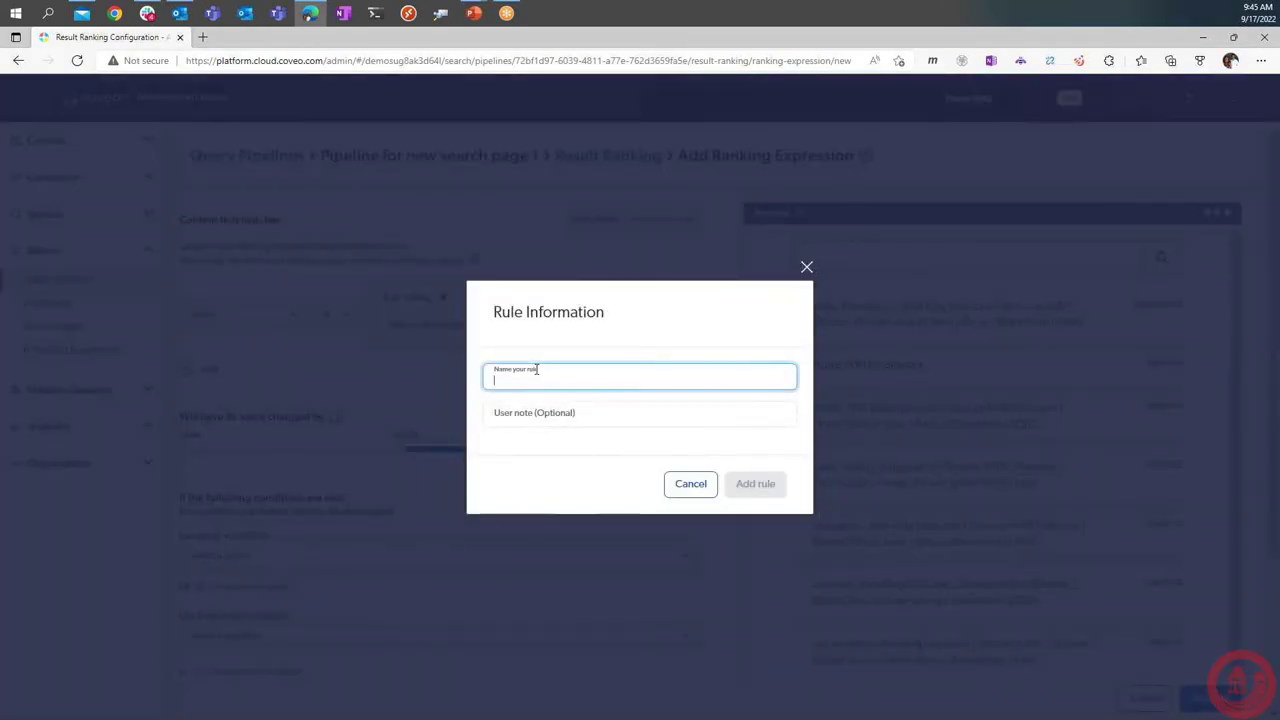
text(Source)
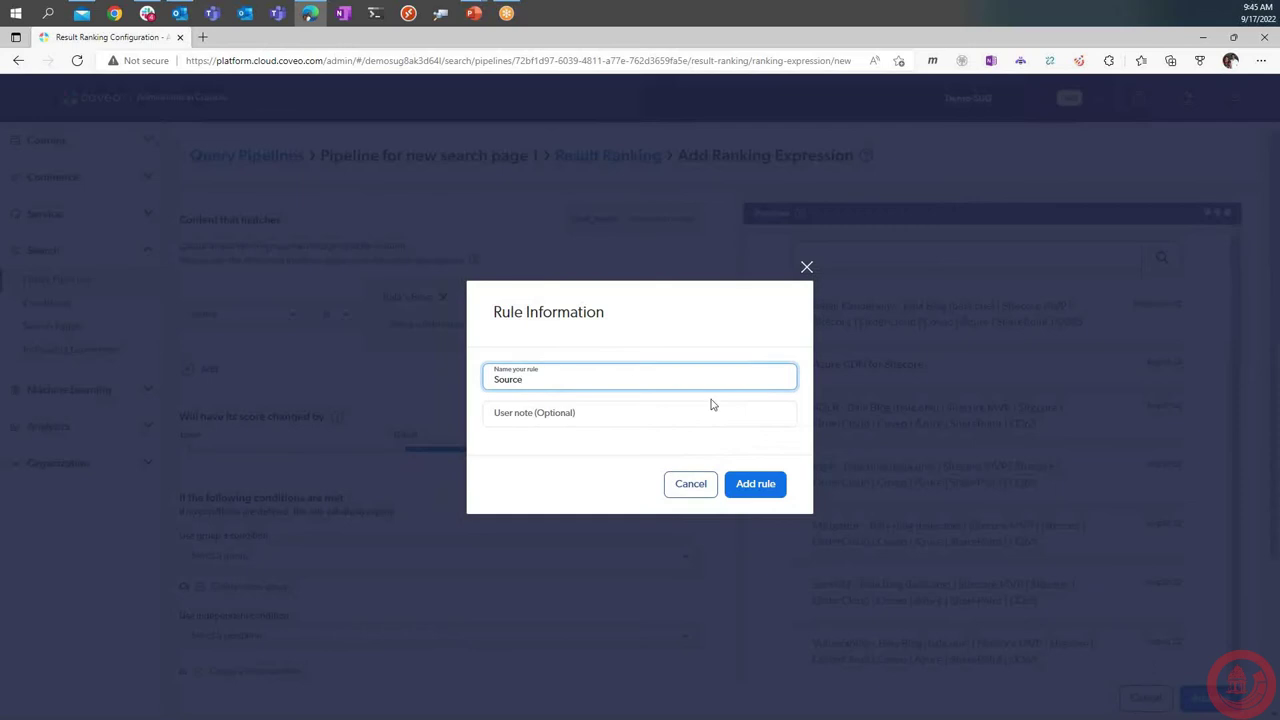
click(756, 484)
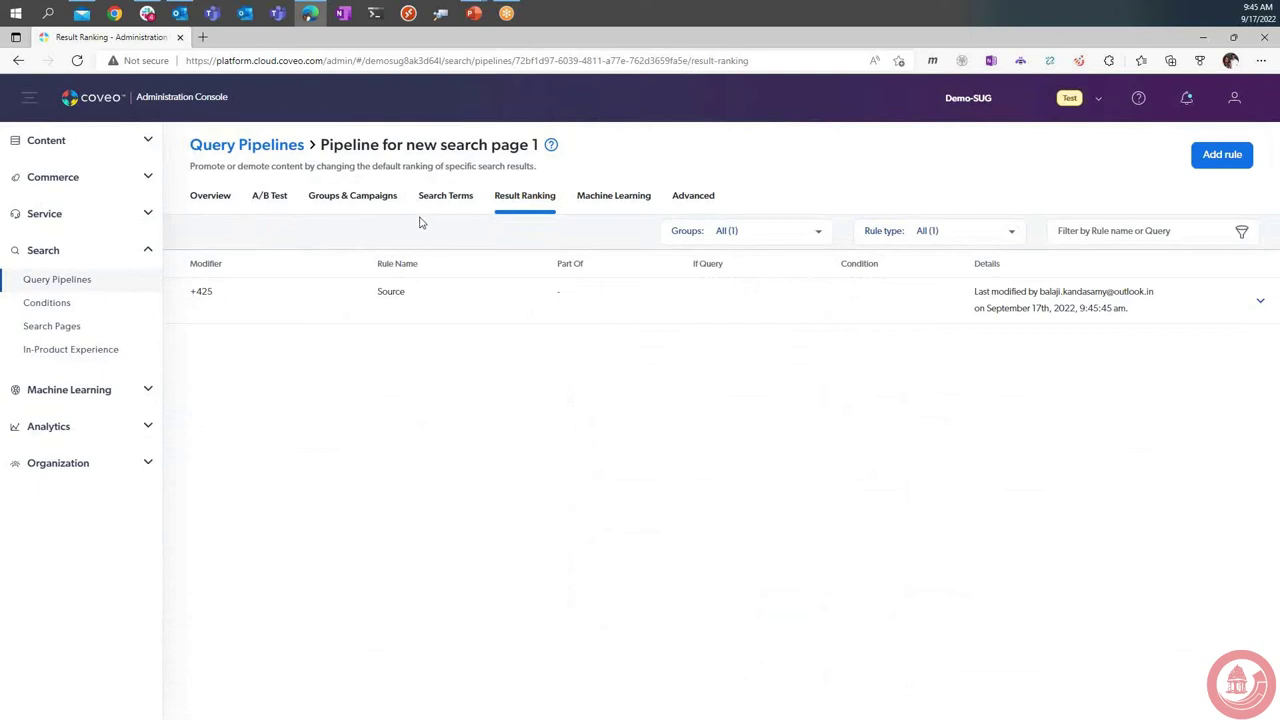
click(621, 202)
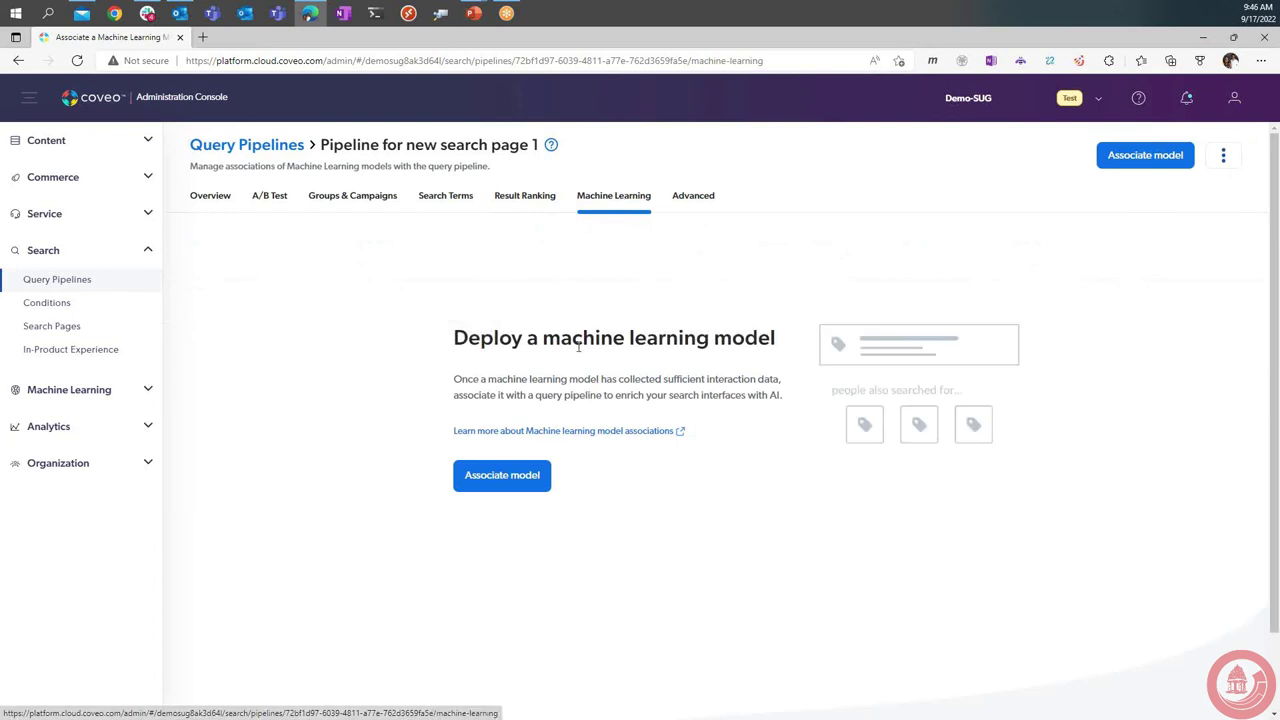
- Start creating a new model for the pipeline with the Automatic Relevance Tuning type
click(513, 486)
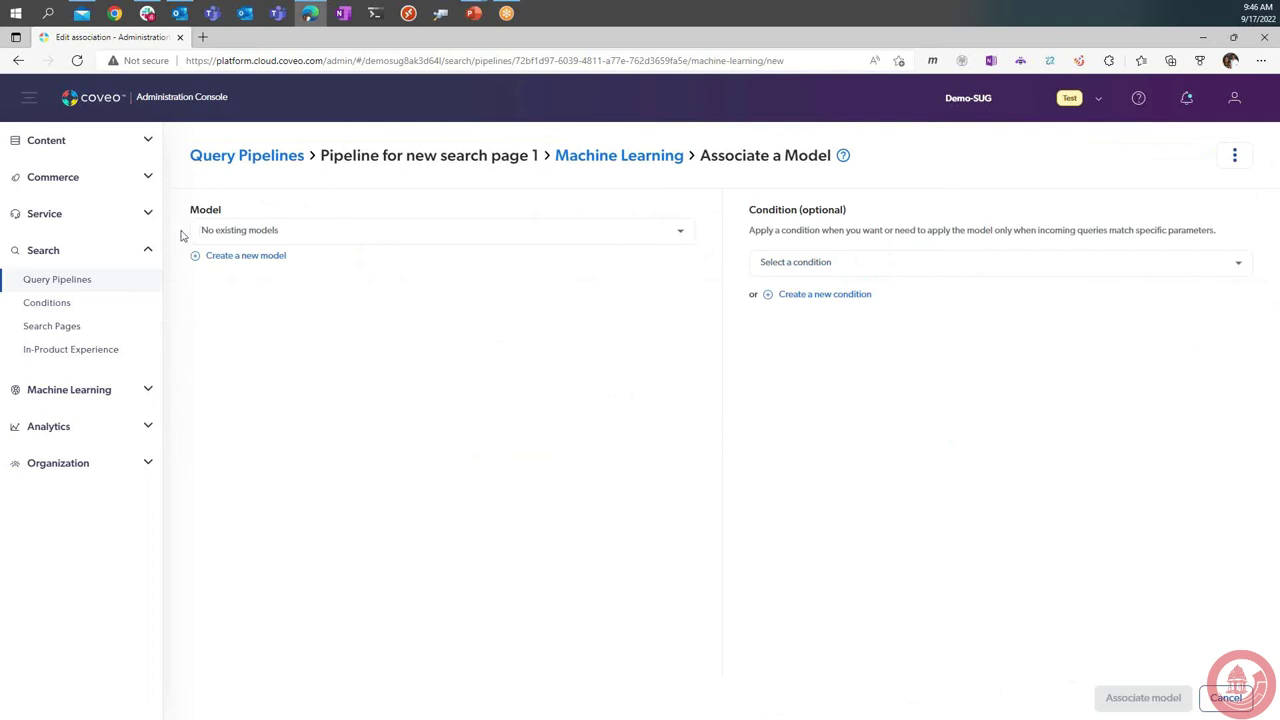
click(228, 255)
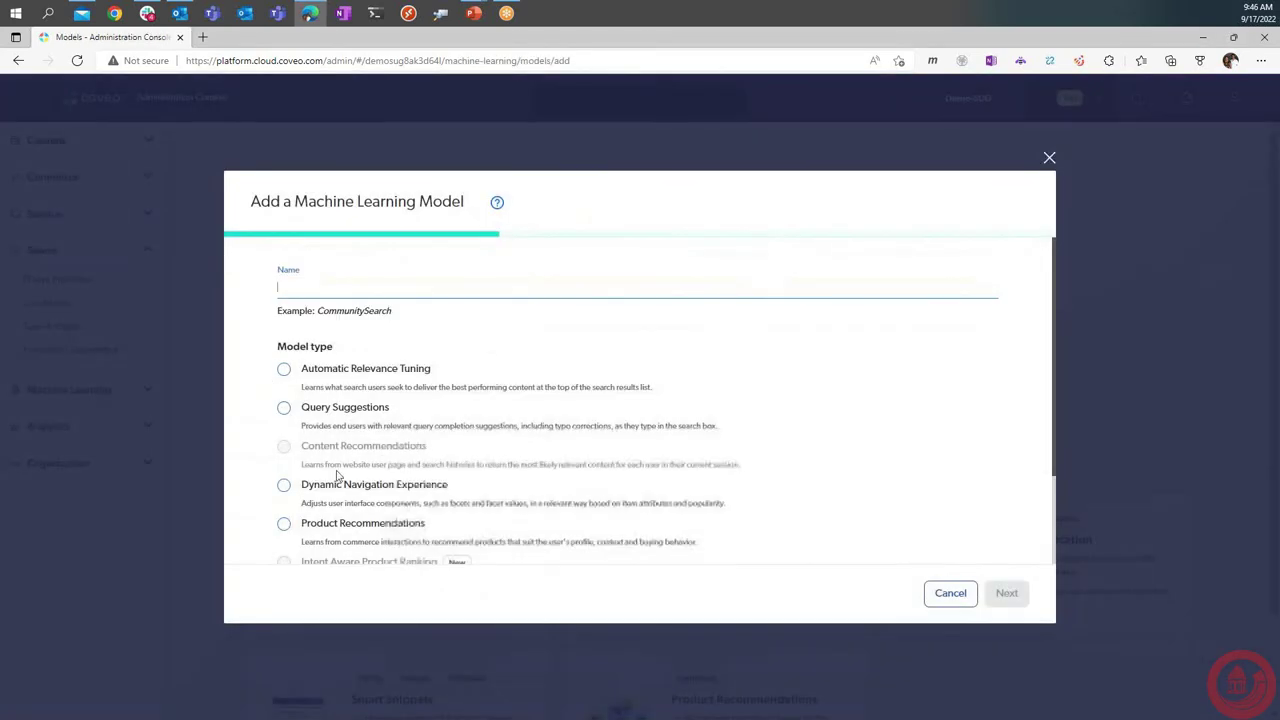
scroll(423, 378, down, 2)
scroll(423, 383, up, 2)
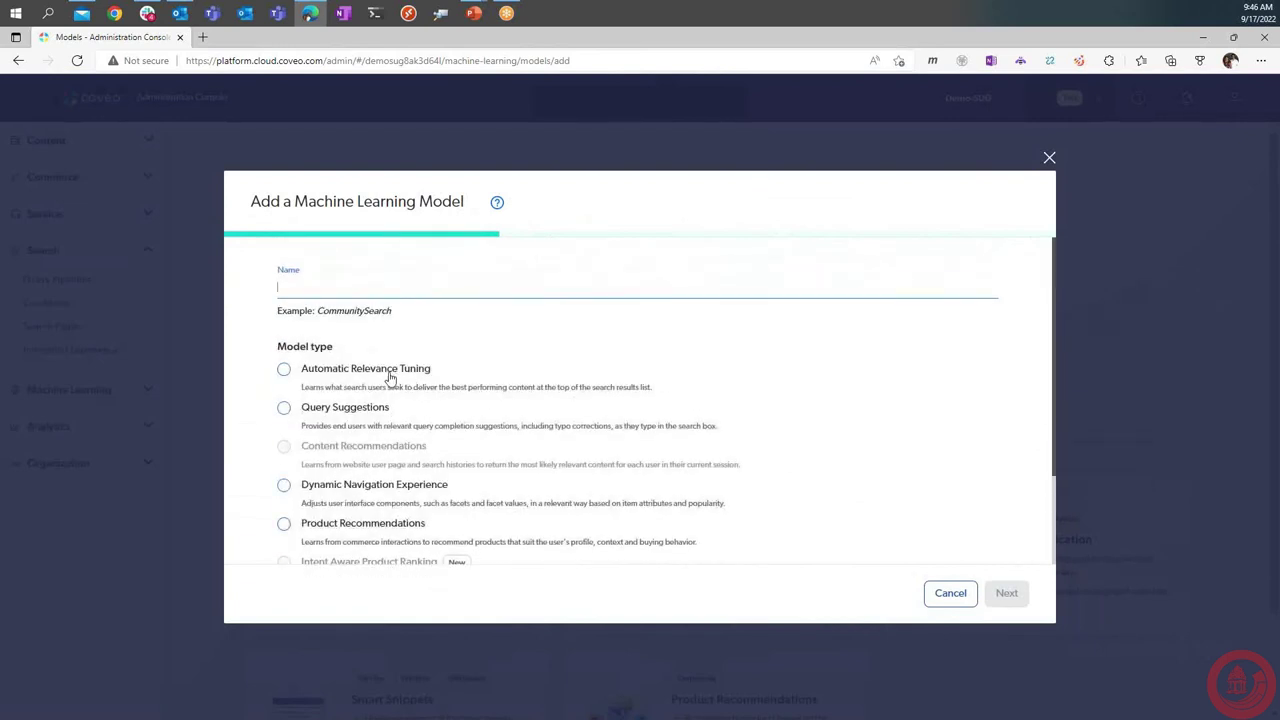
click(284, 369)
click(285, 410)
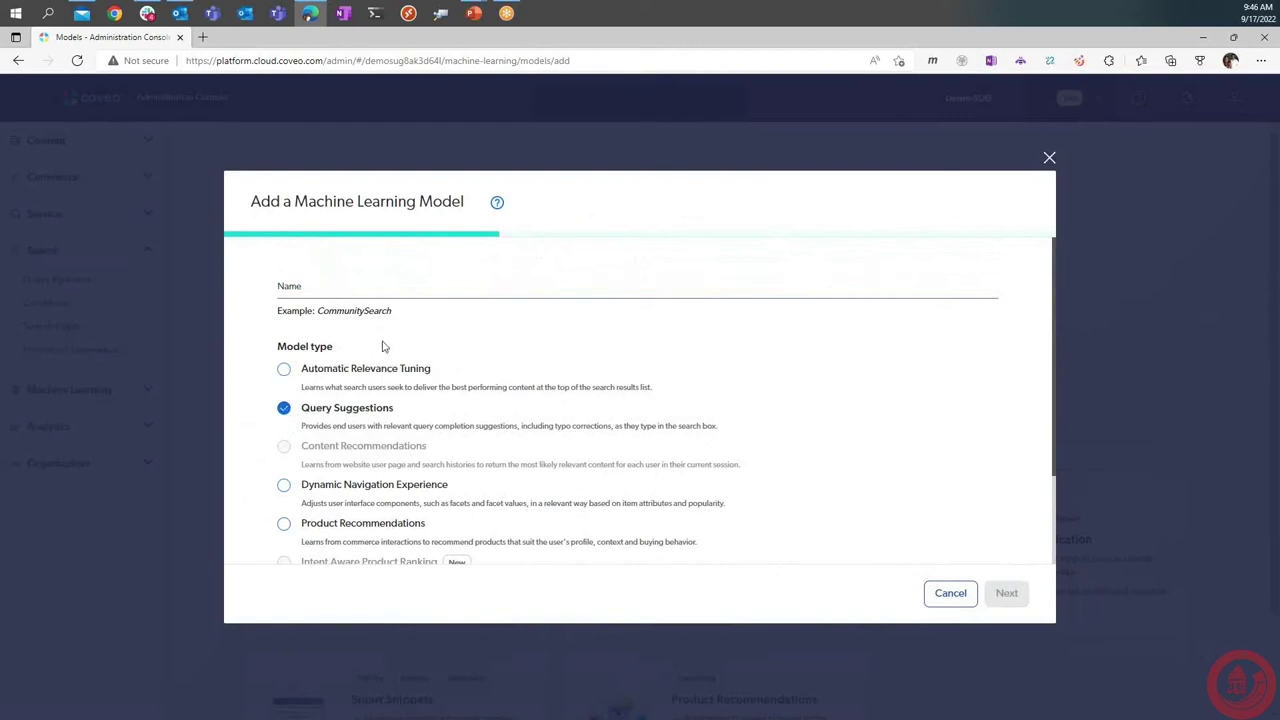
click(285, 369)
- Name the model 'Automatic Relevance Tuning', keep Weekly and 3 months, and add it
click(305, 289)
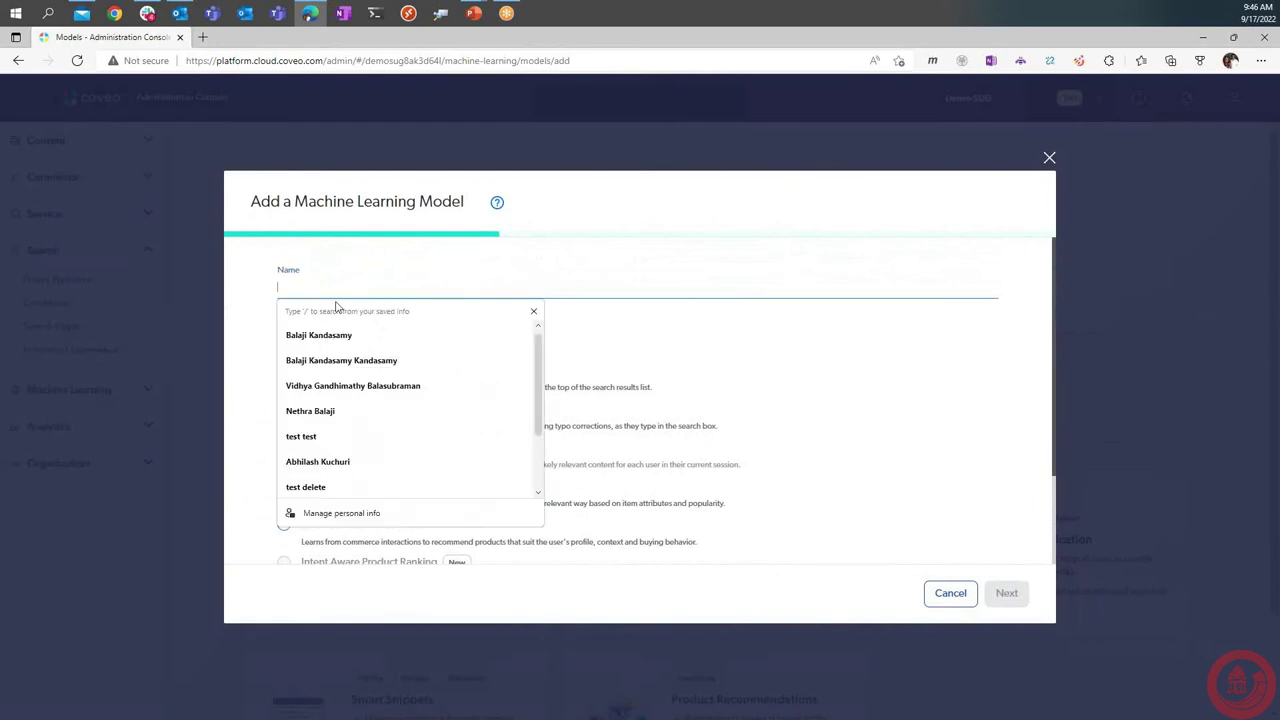
text(Automatic Rele)
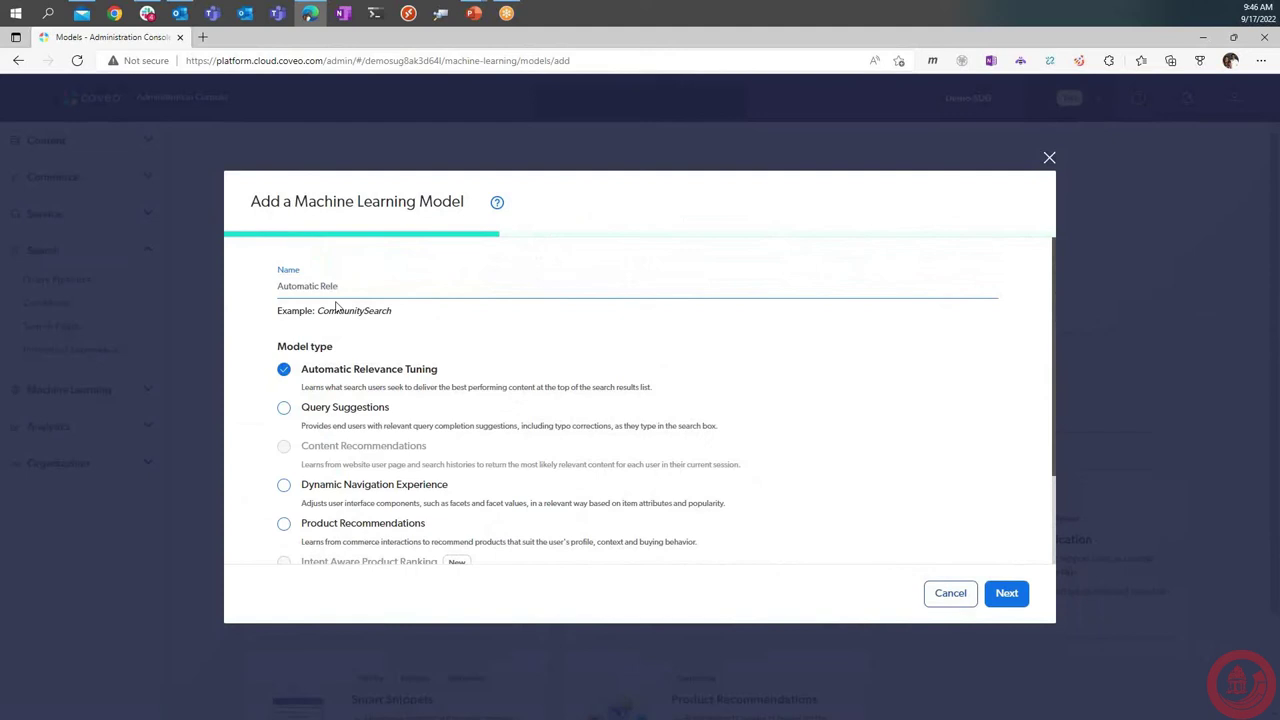
text(vance Tuninh)
key(BackSpace)
text(g)
click(1007, 592)
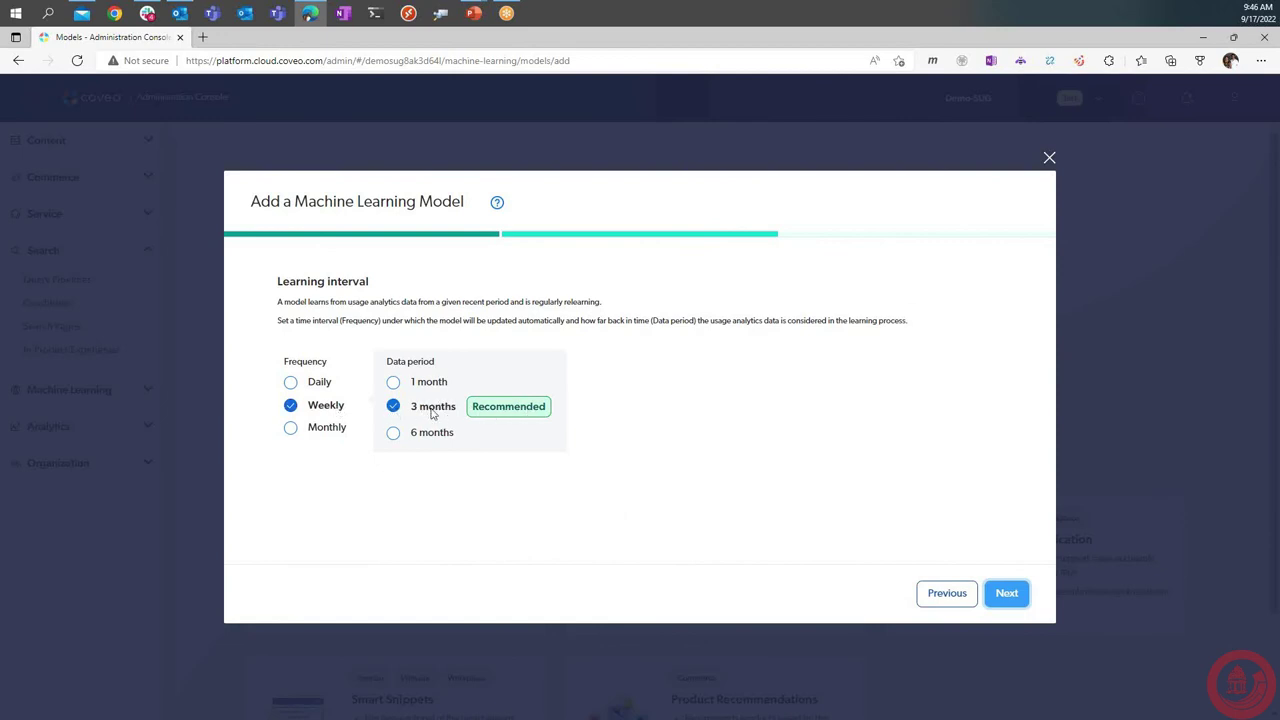
click(1000, 594)
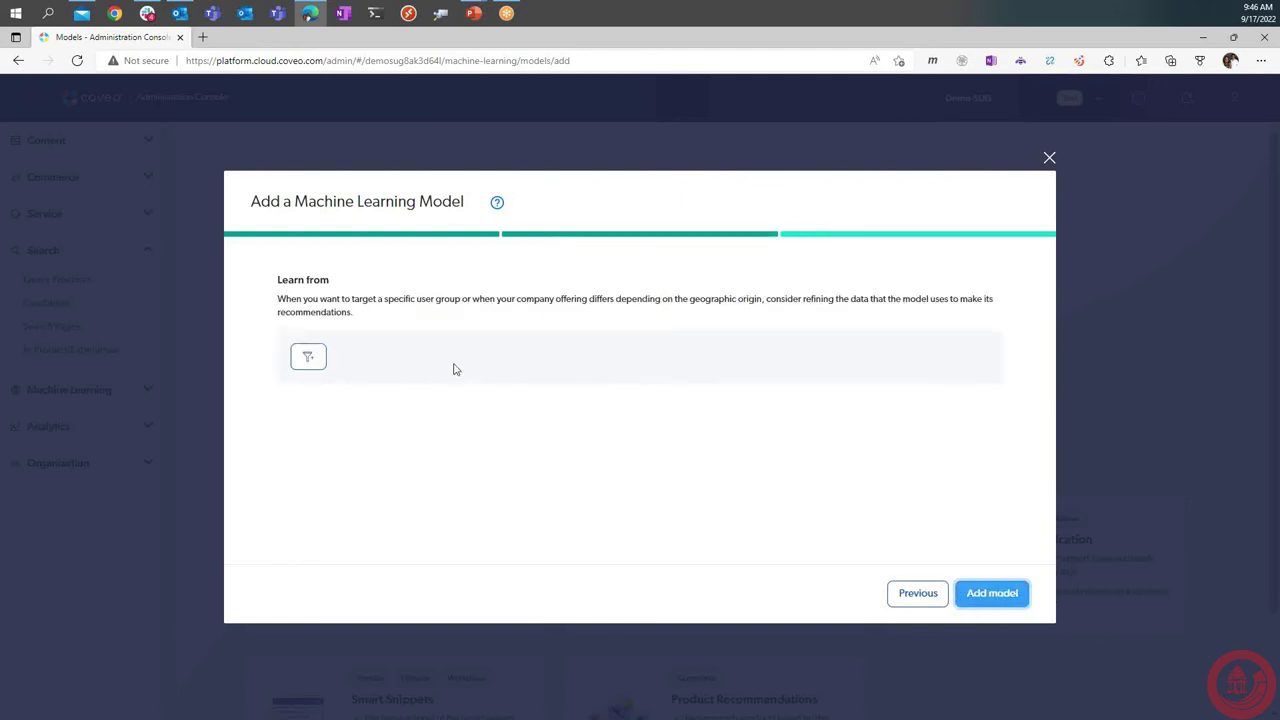
click(992, 596)
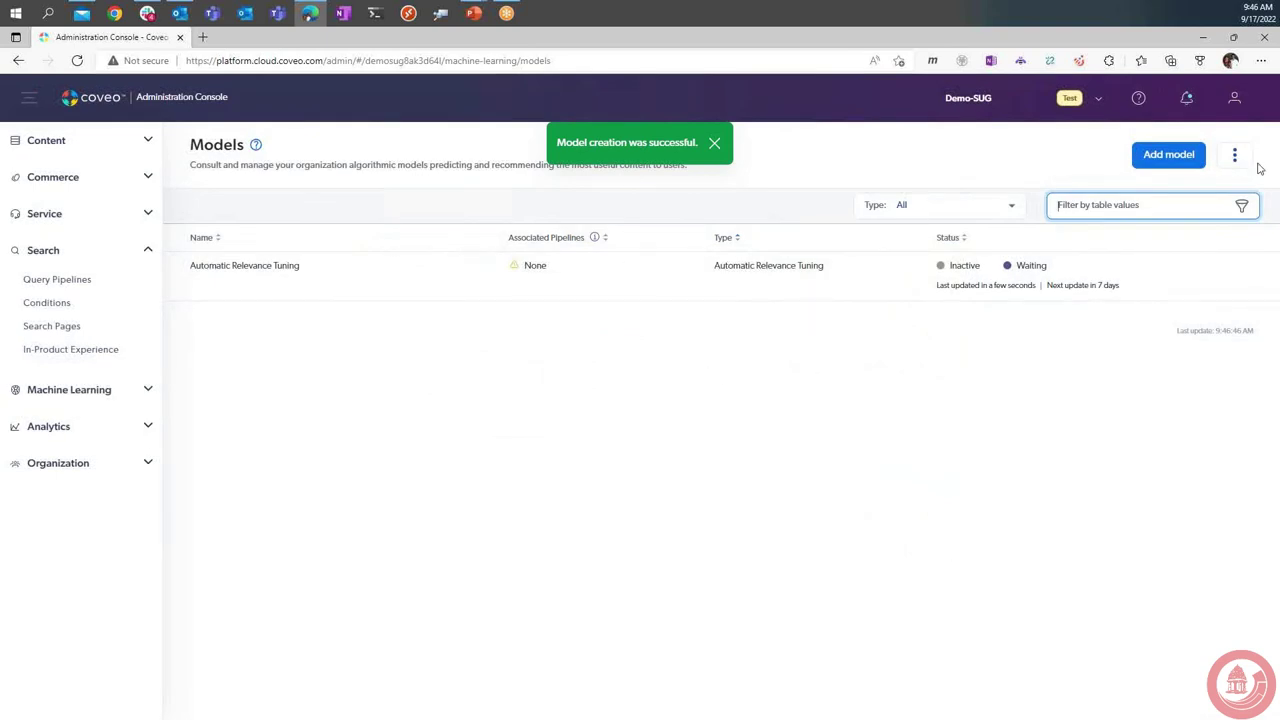
- Review the new model's advanced parameters, then select the default pipeline in Query Pipelines
click(615, 259)
click(728, 208)
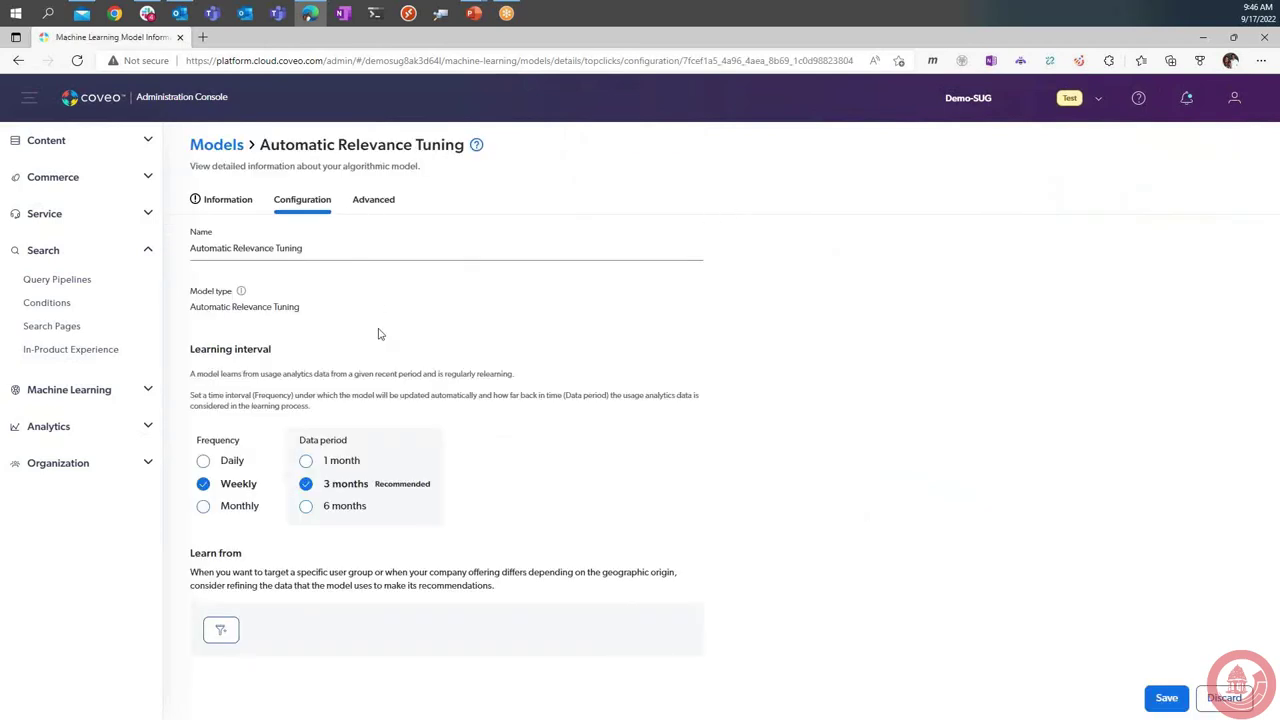
click(385, 203)
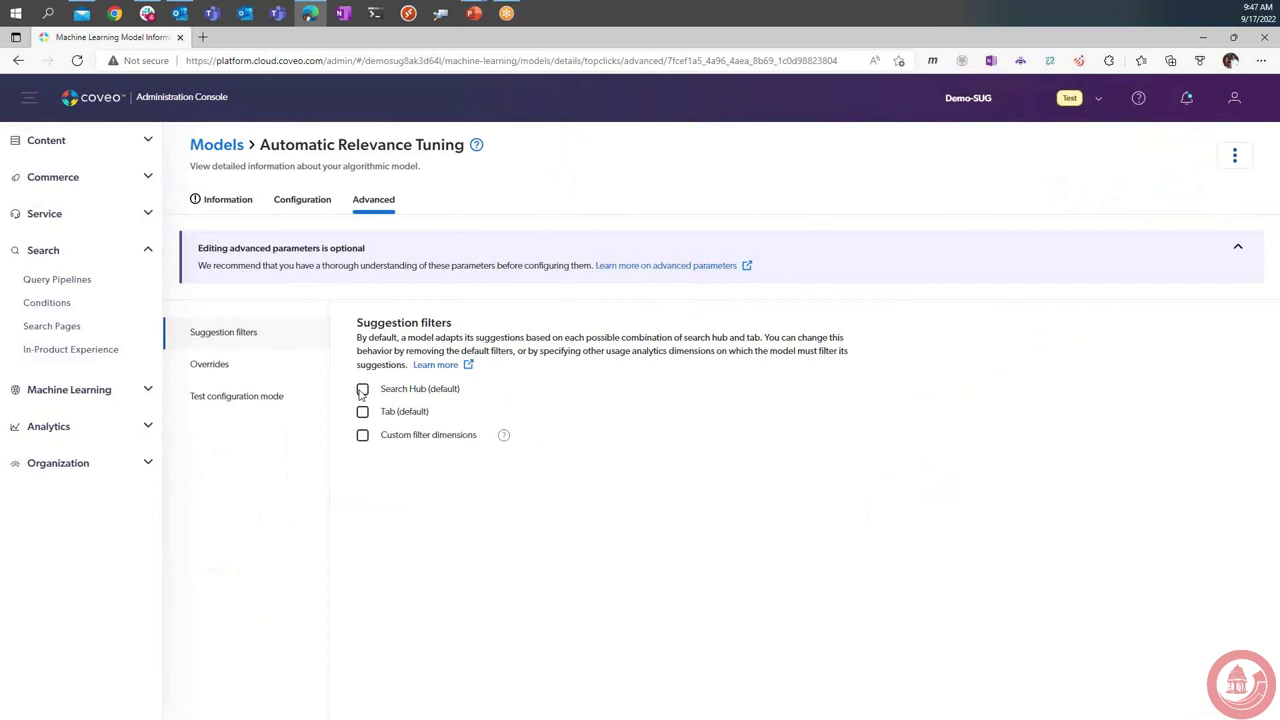
click(78, 286)
click(206, 264)
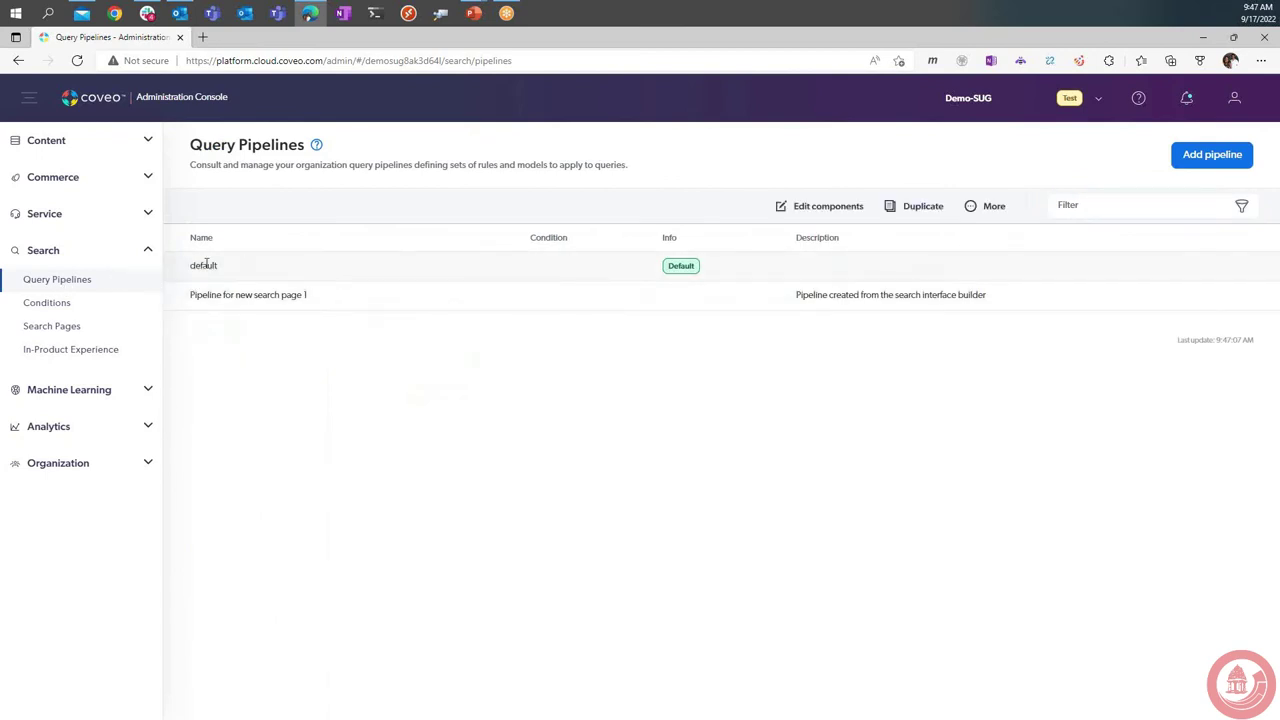
- Inspect the default pipeline's Machine Learning models and Advanced filter rules
click(803, 208)
key(alt+Left)
click(826, 207)
click(603, 200)
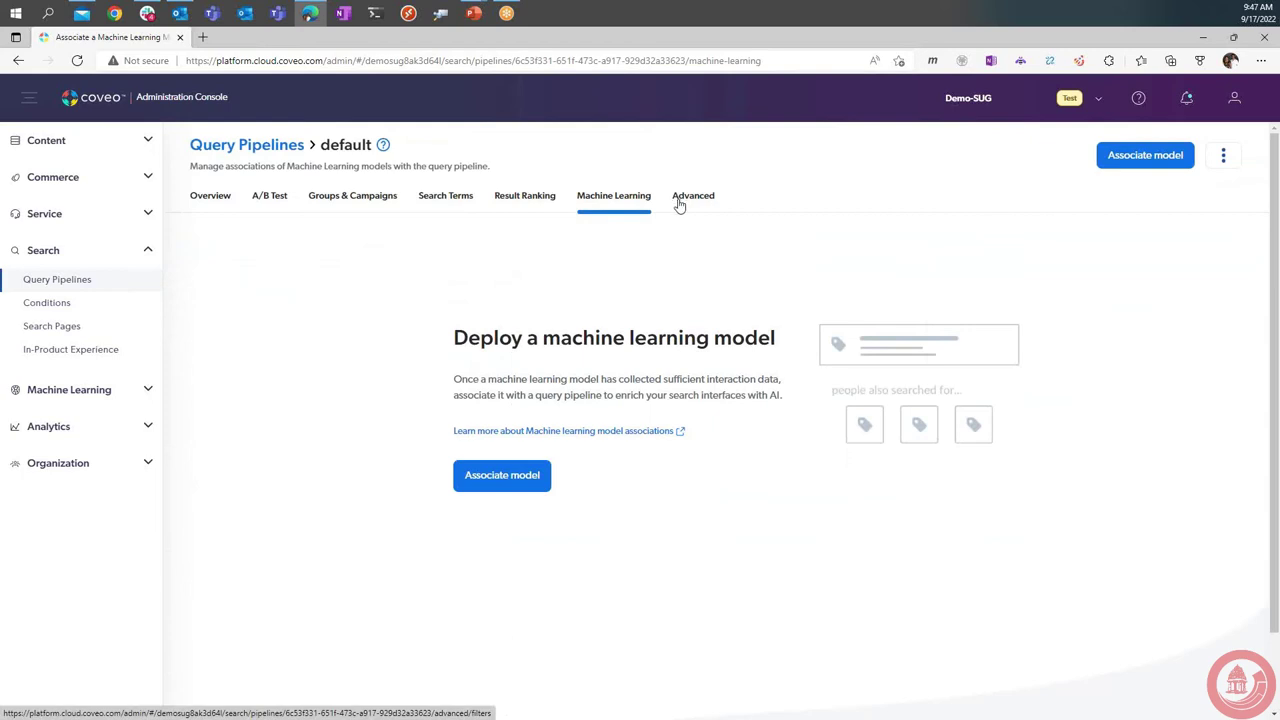
click(694, 201)
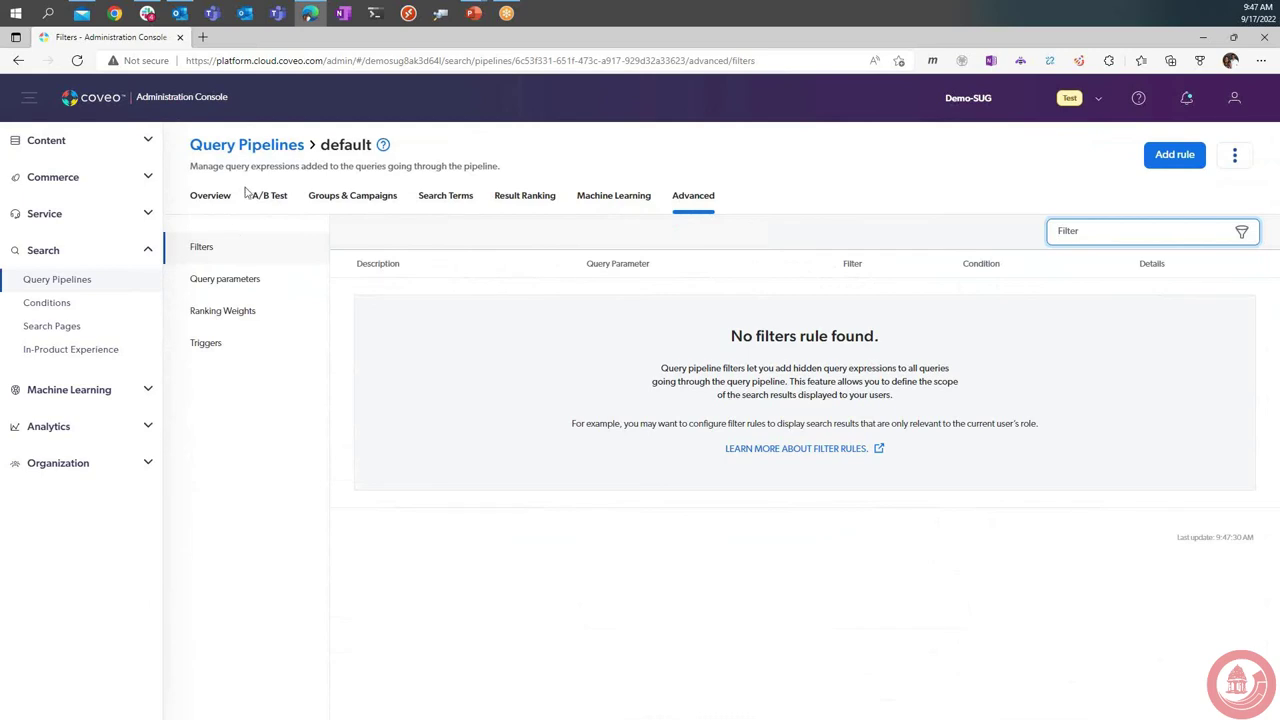
- Open the Advanced filters of Pipeline for new search page 1
click(255, 146)
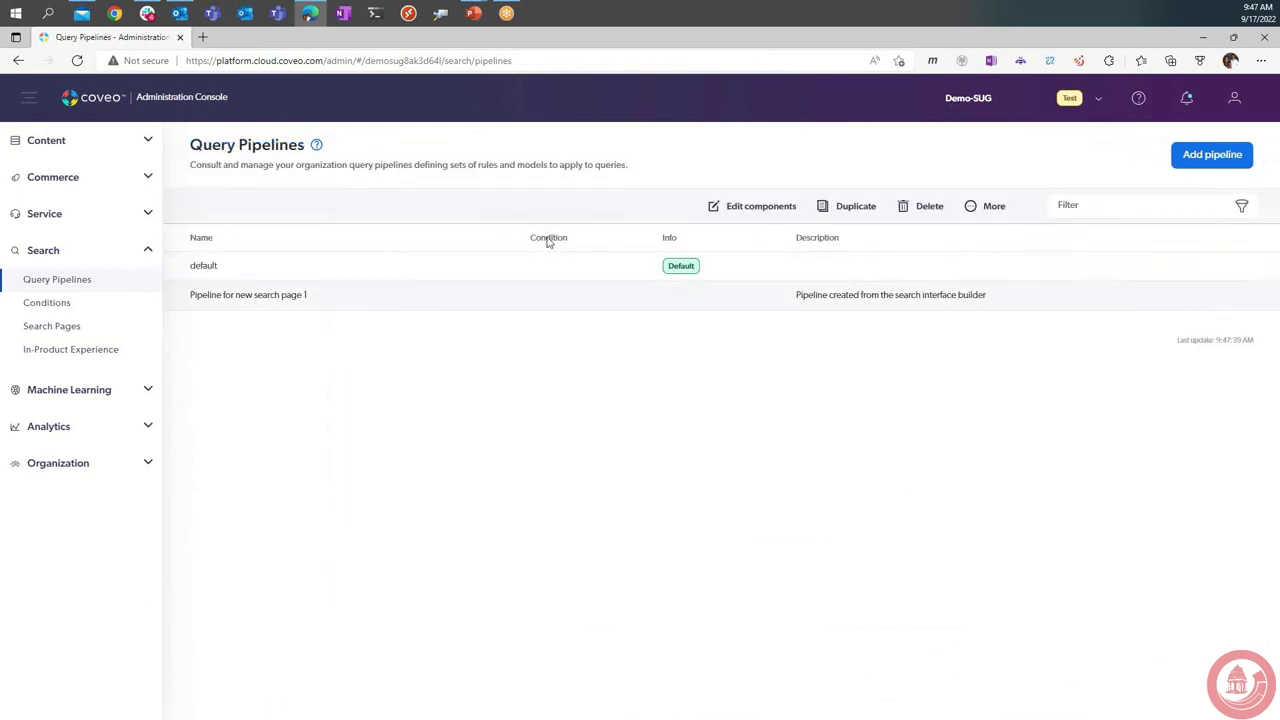
click(757, 208)
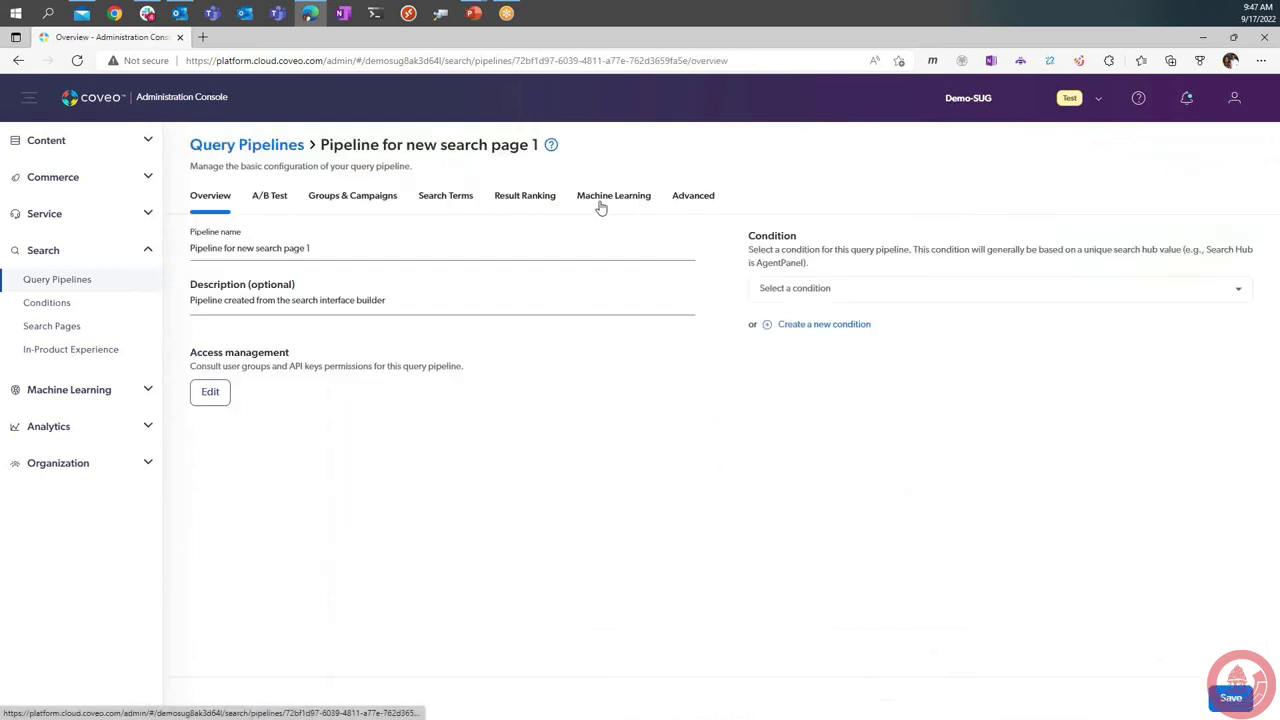
click(683, 206)
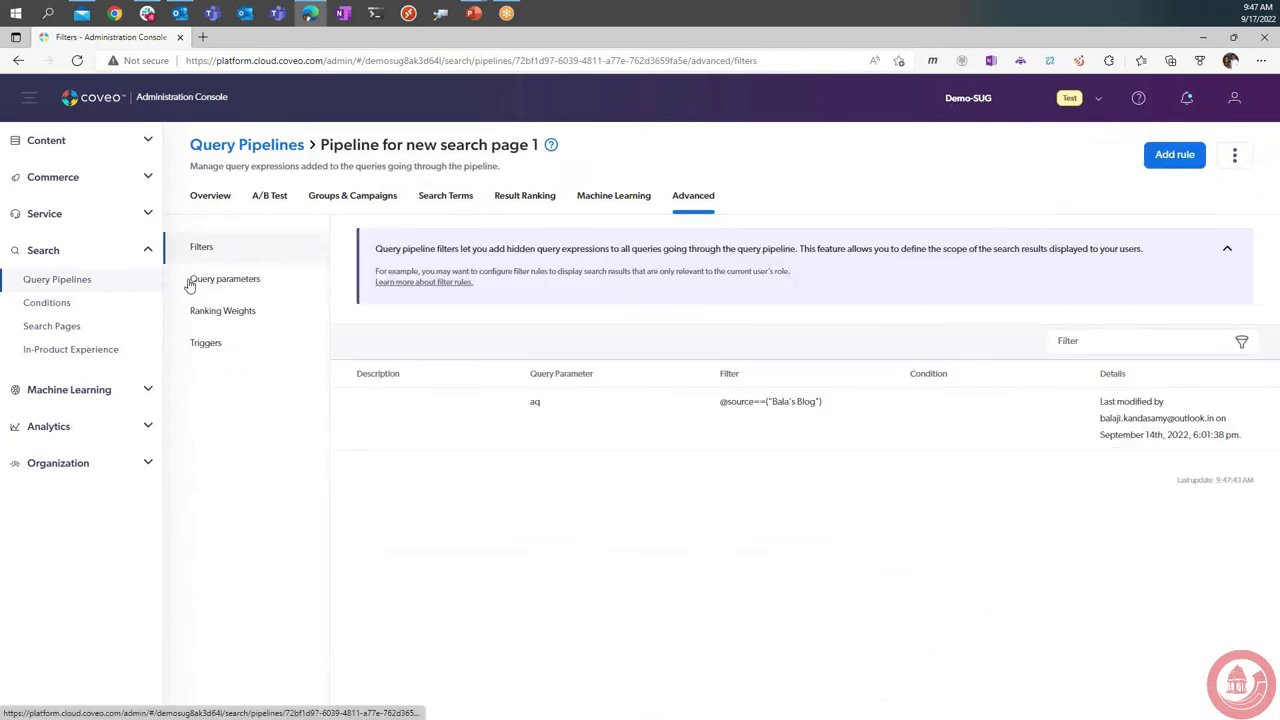
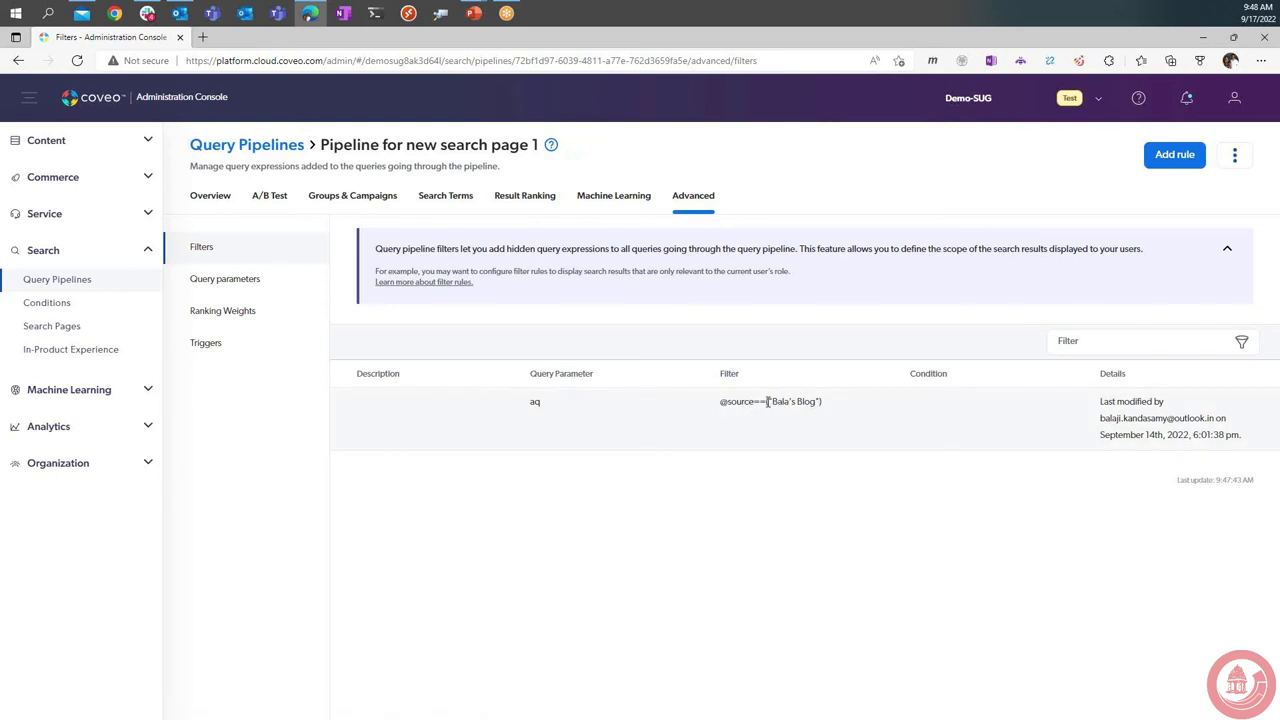
- Check the pipeline's query parameter, ranking weight and trigger rules, then view Search Conditions
click(238, 280)
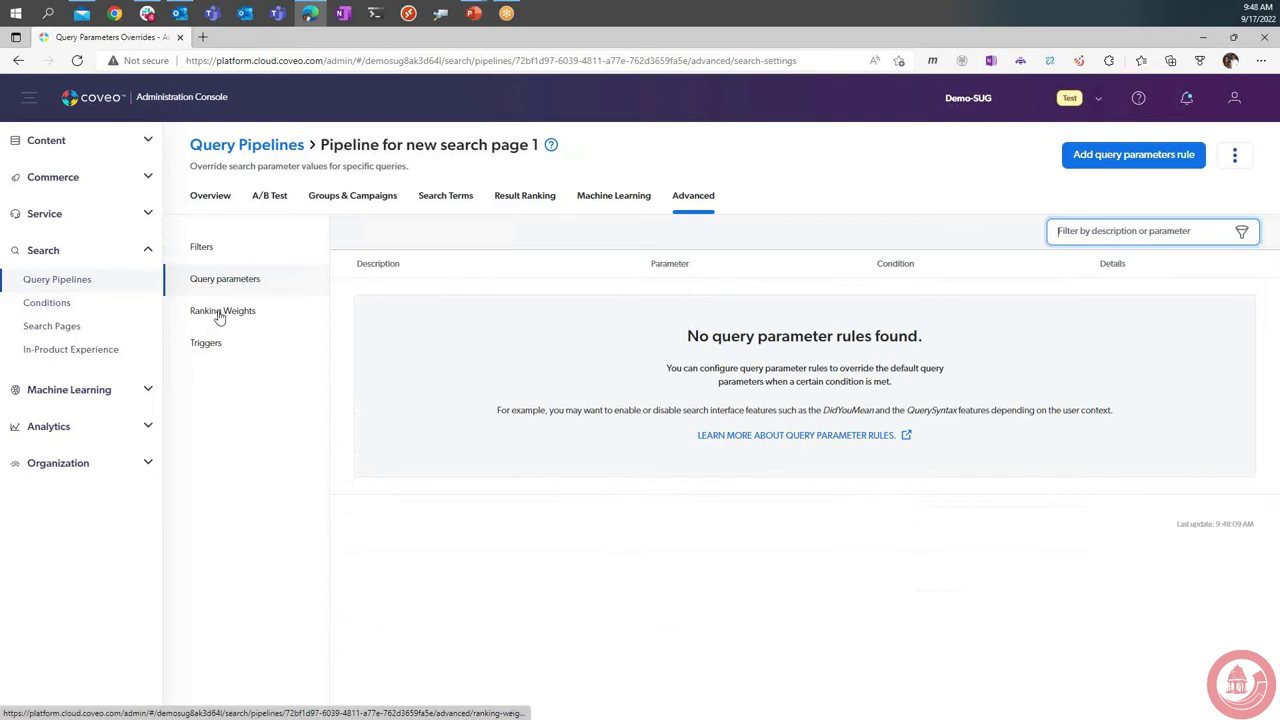
click(245, 313)
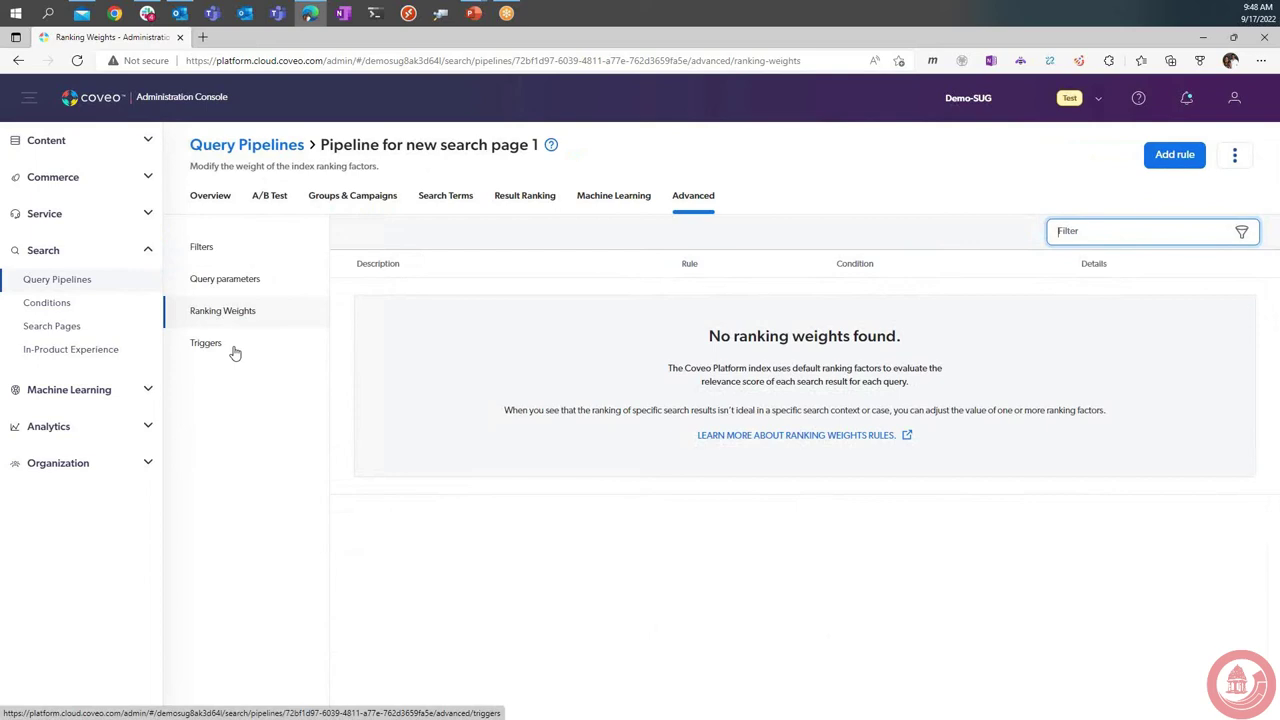
click(236, 356)
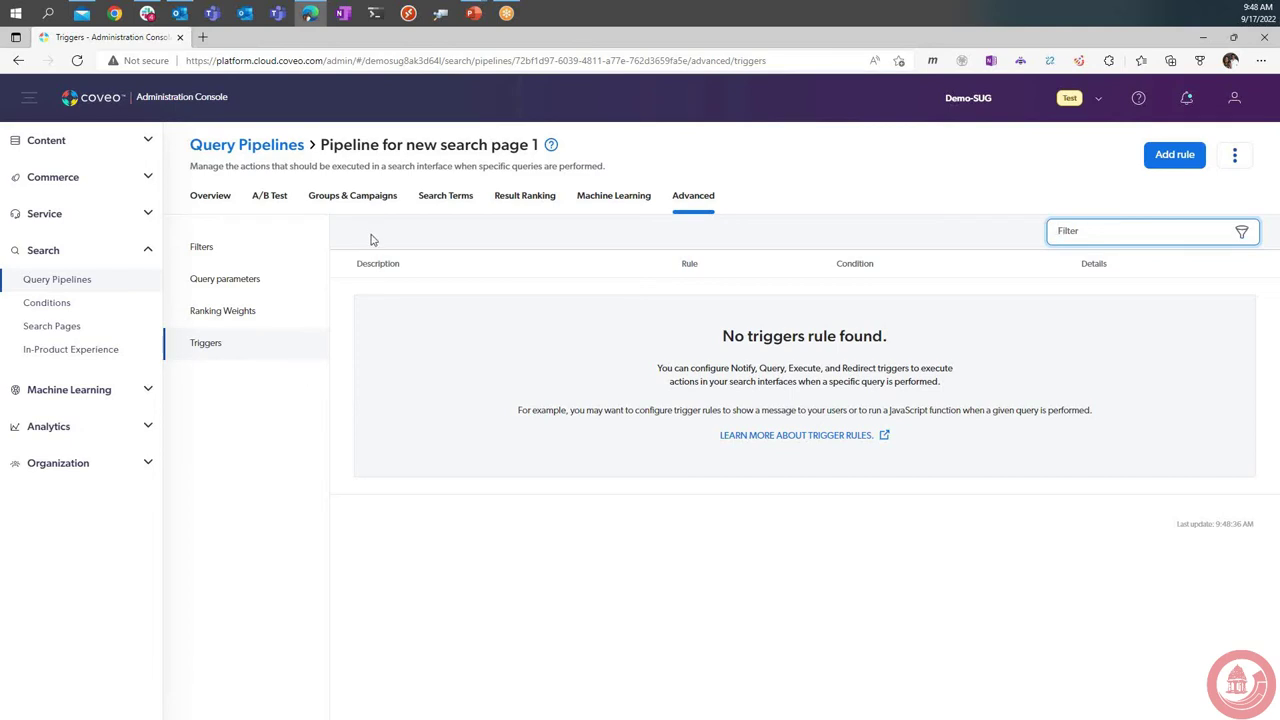
click(45, 303)
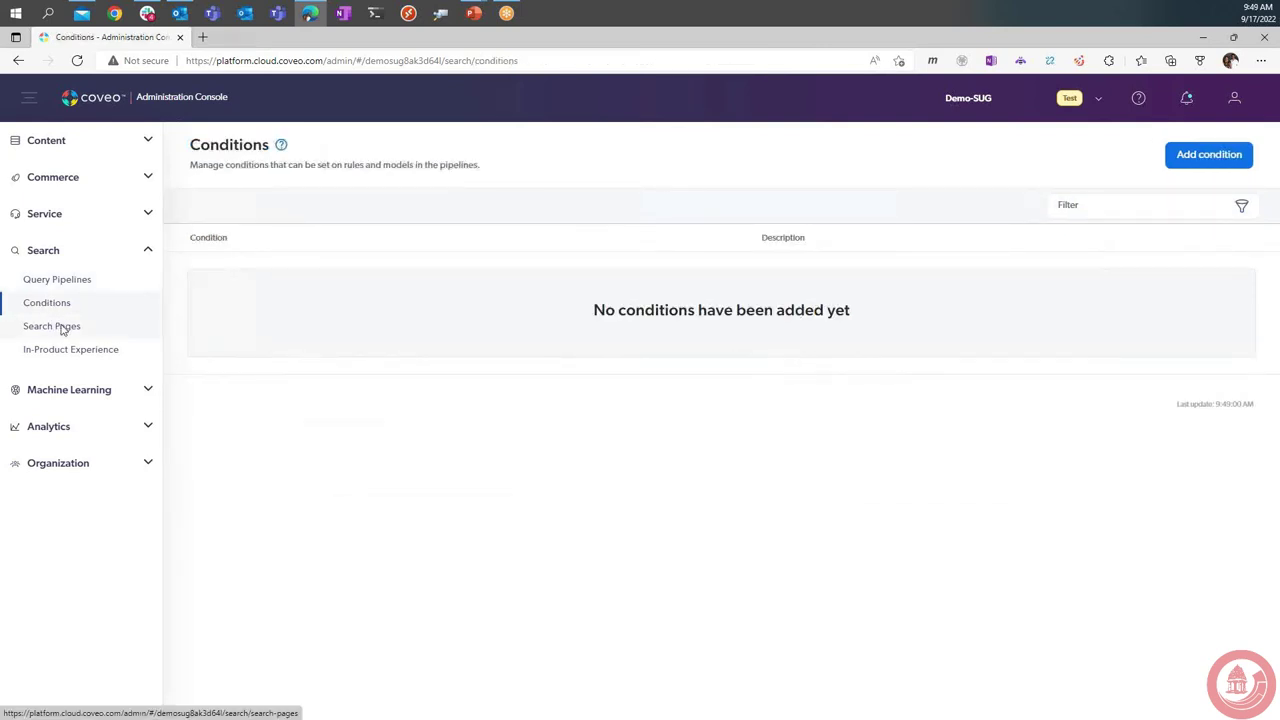
- Open the Bala.one Blog hosted page in a new tab and choose e-mail sign-in
click(62, 328)
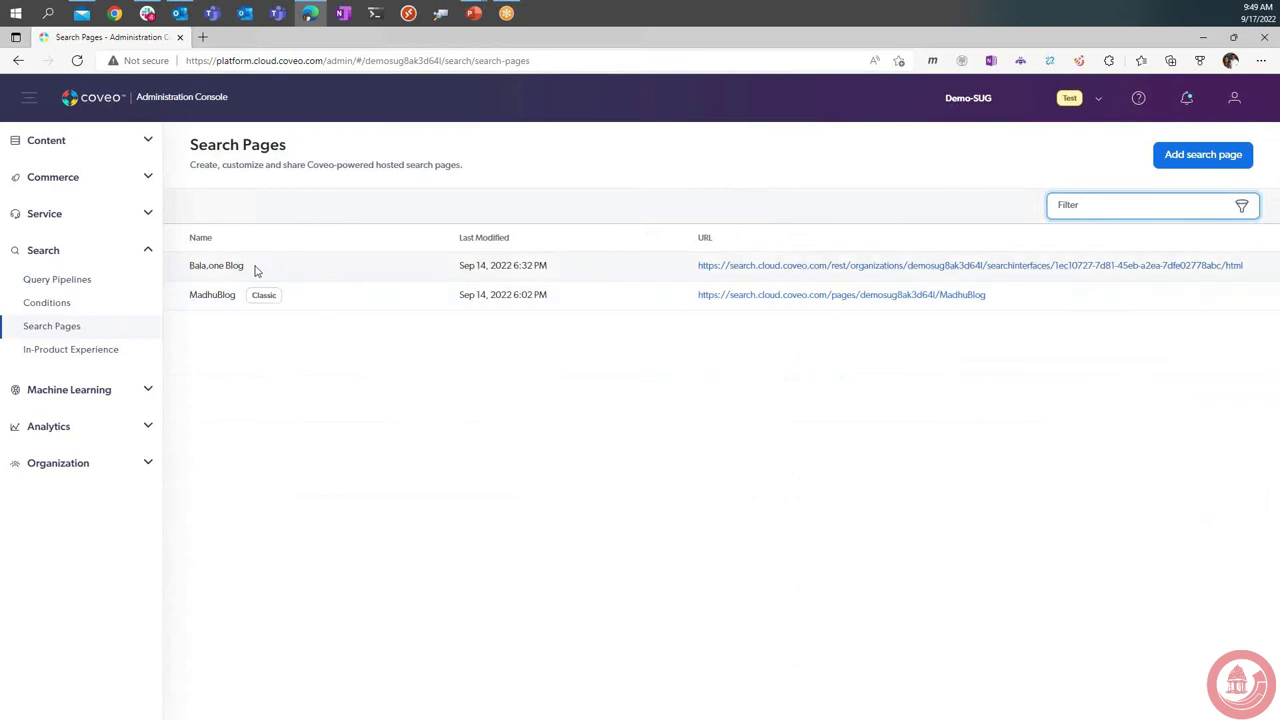
middle_click(756, 268)
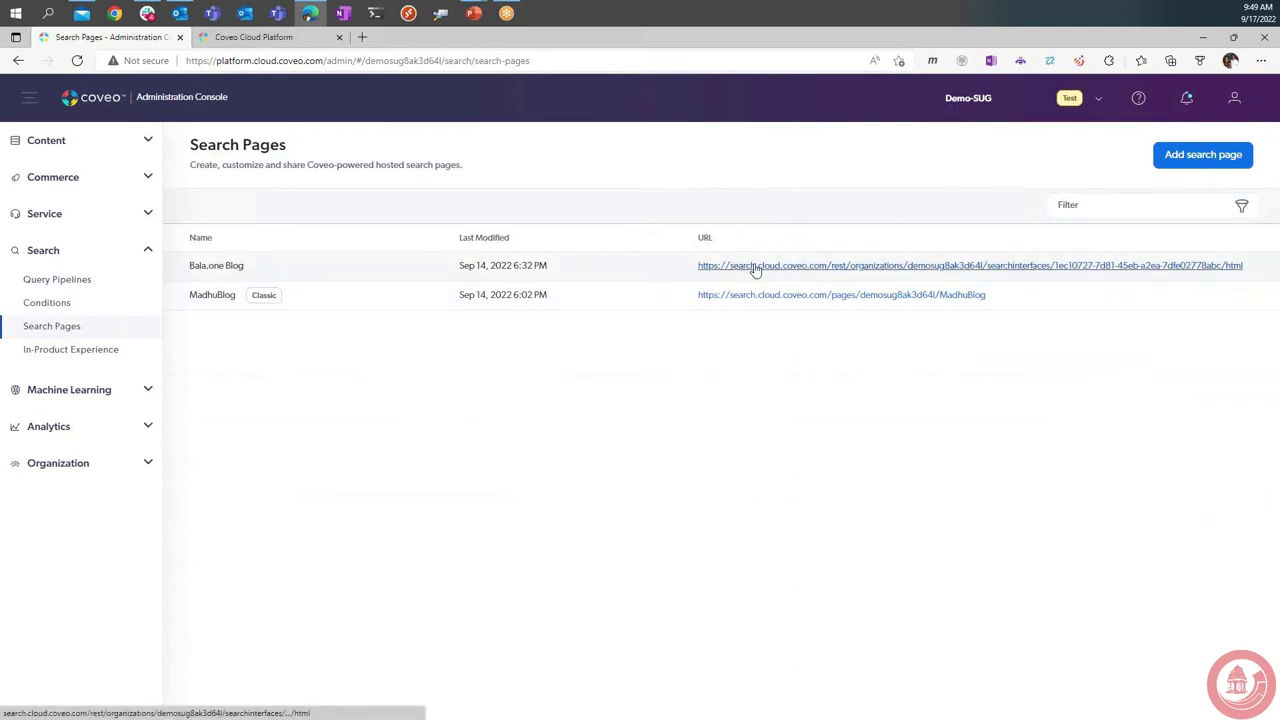
click(253, 46)
click(646, 350)
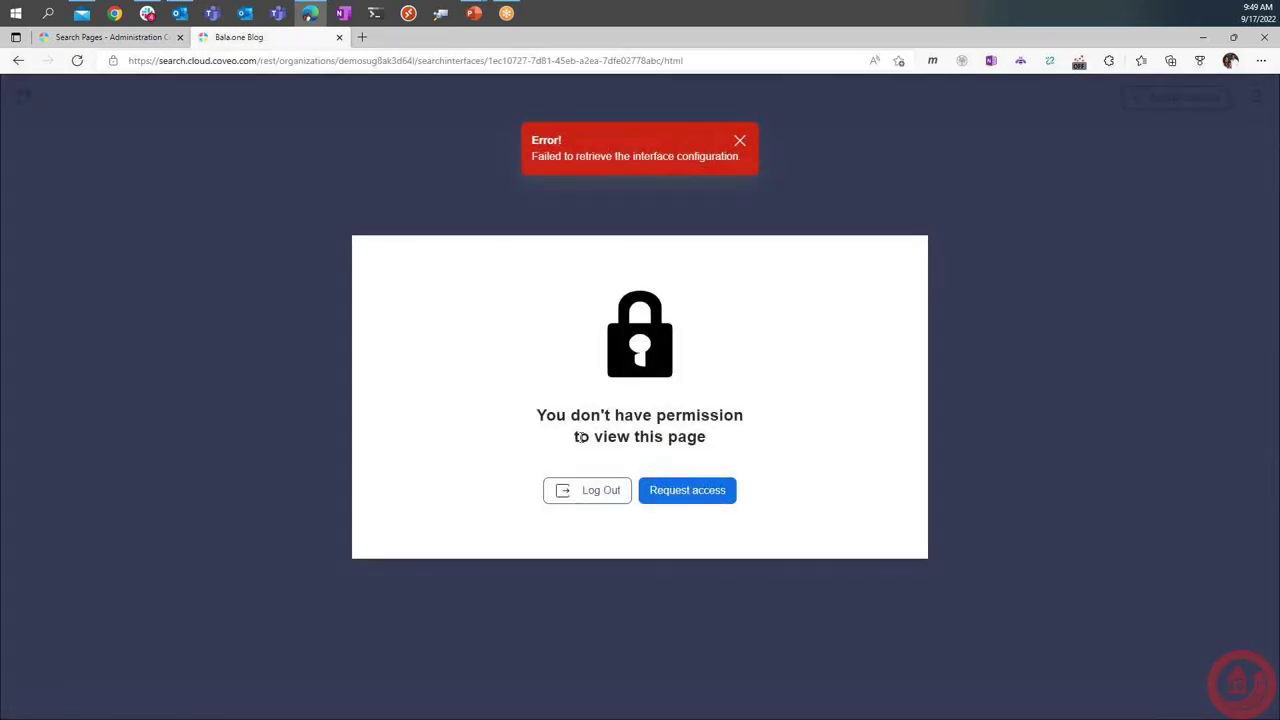
key(alt+Left)
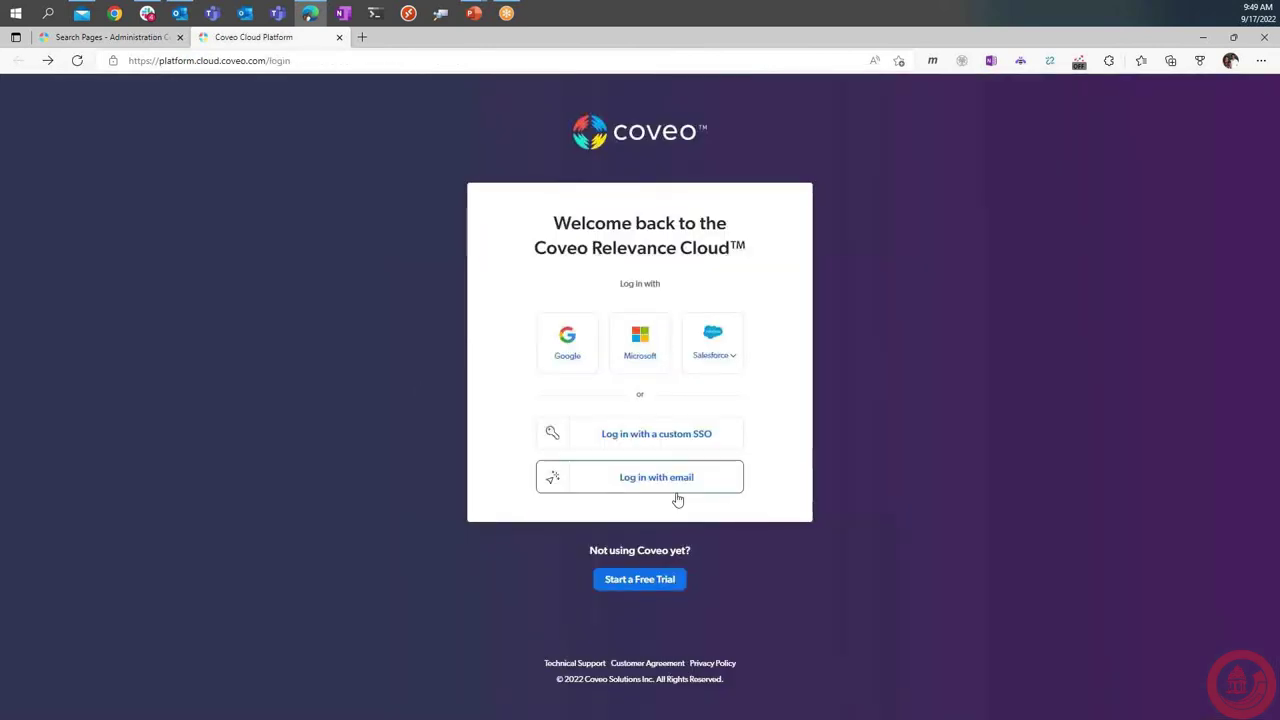
click(671, 478)
- Enter the saved e-mail address, request a login link, and open it in the browser
click(617, 318)
text(balaj)
key(Down)
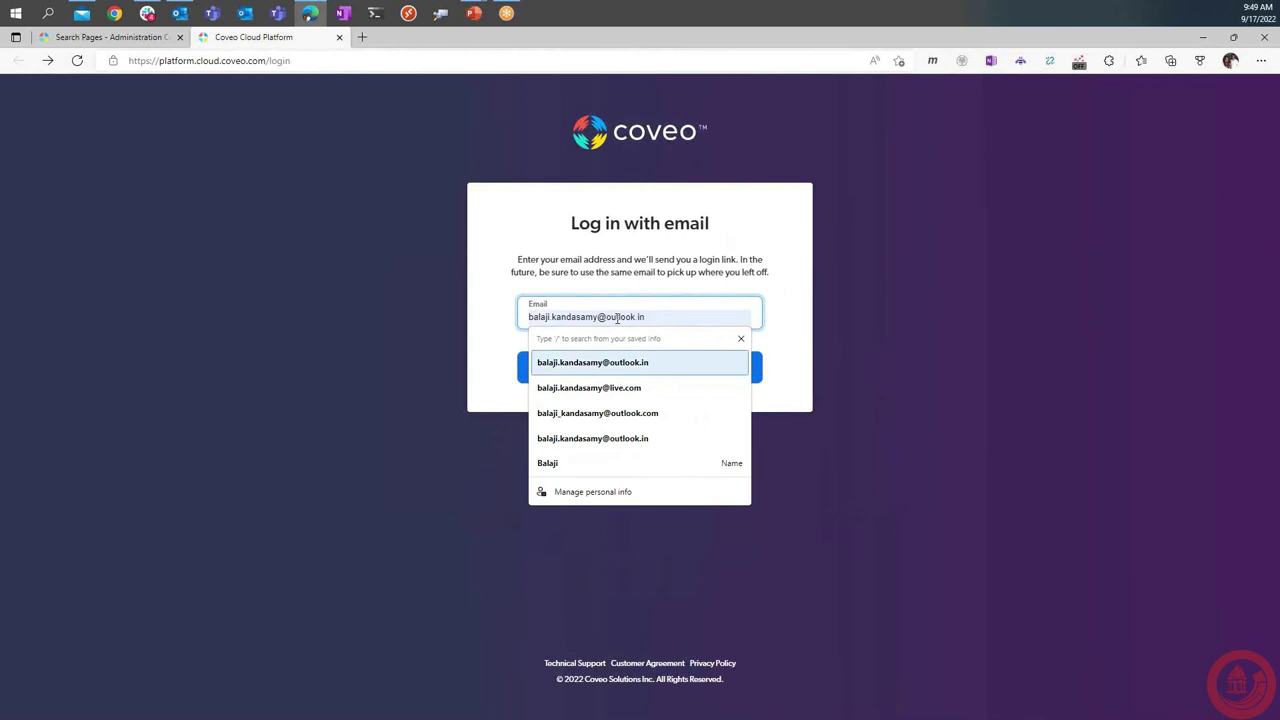
key(Return)
click(660, 380)
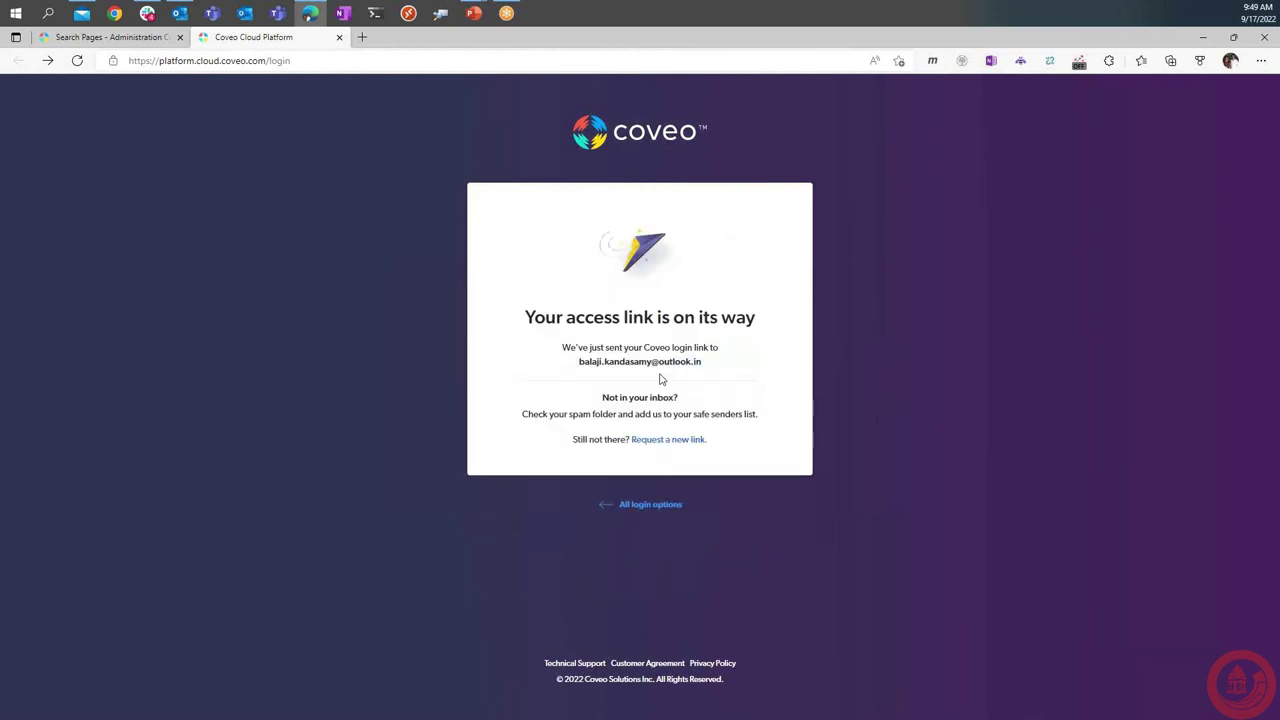
click(310, 14)
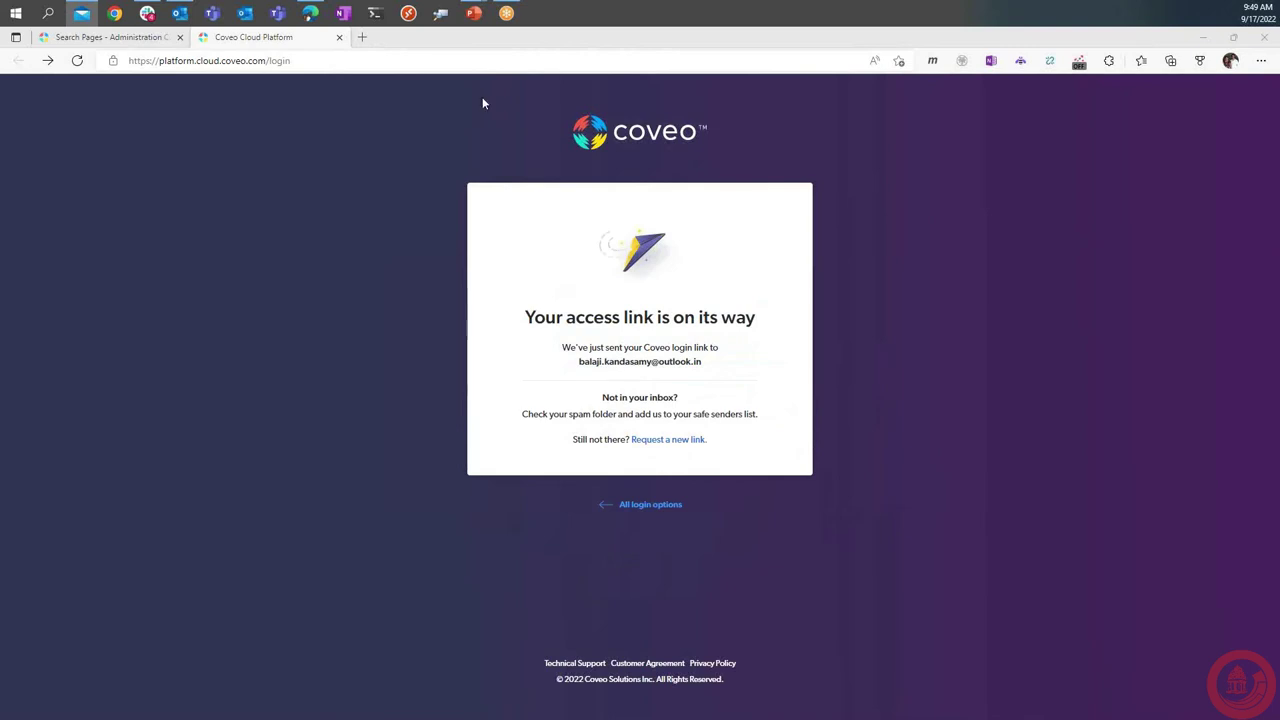
click(449, 61)
key(Return)
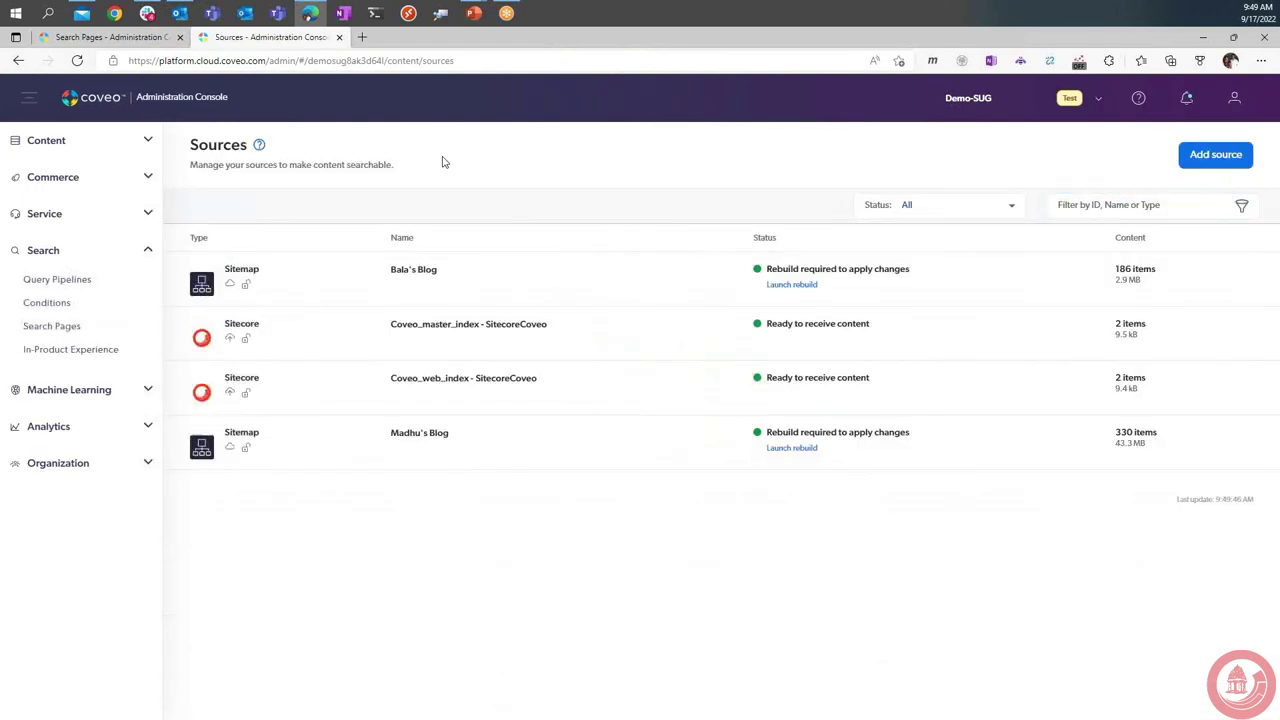
- Open the Bala.one Blog page from Search Pages and log out of the permission-denied page
click(62, 328)
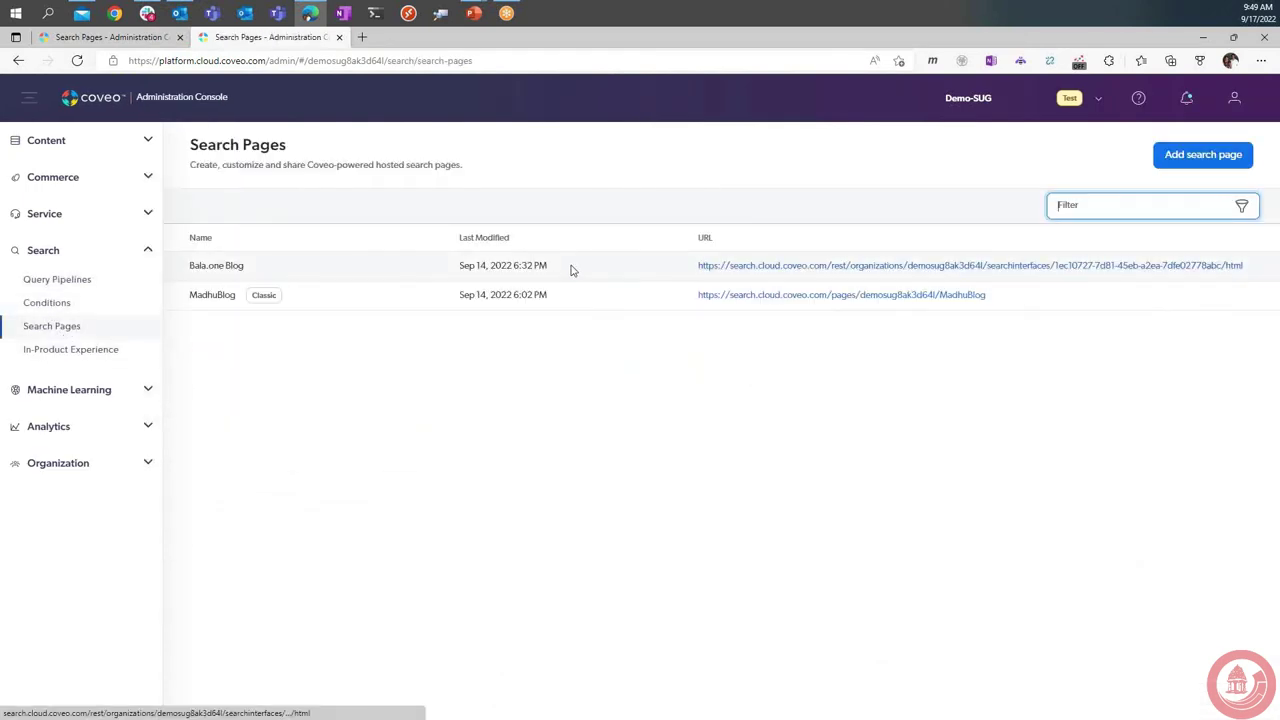
click(814, 272)
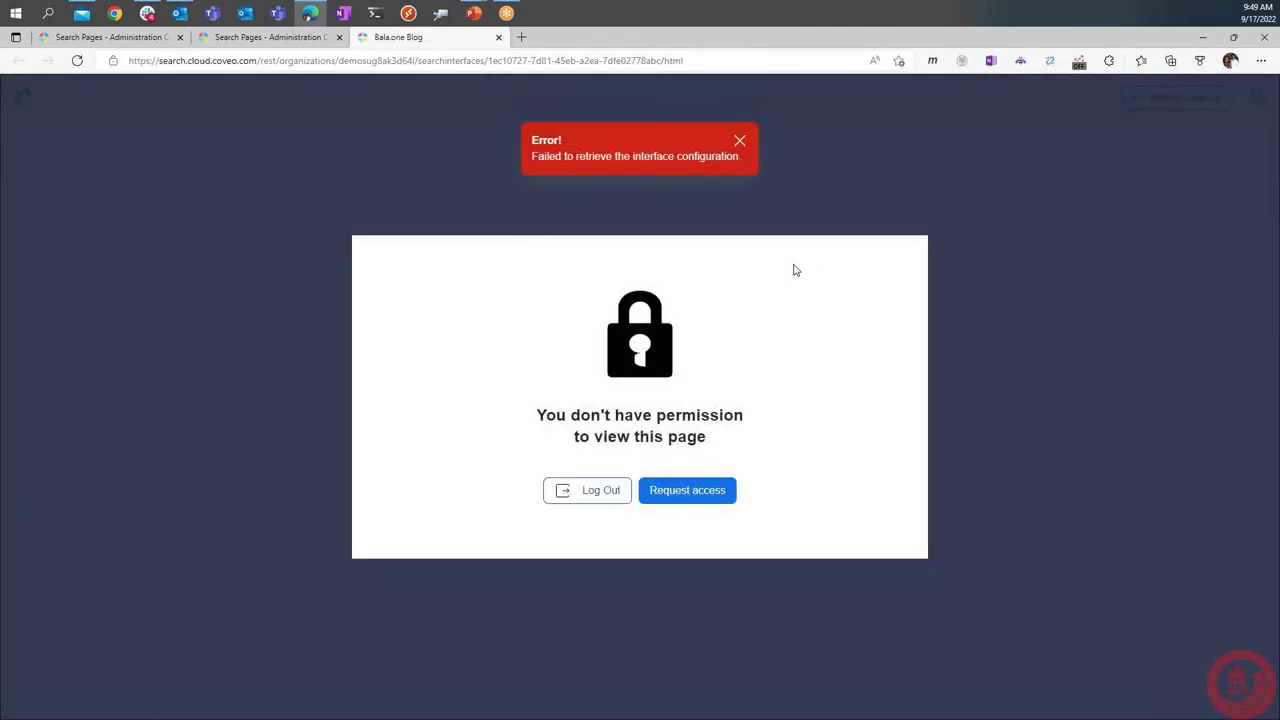
click(580, 496)
- Sign in again with the saved e-mail and open the new login link
click(642, 488)
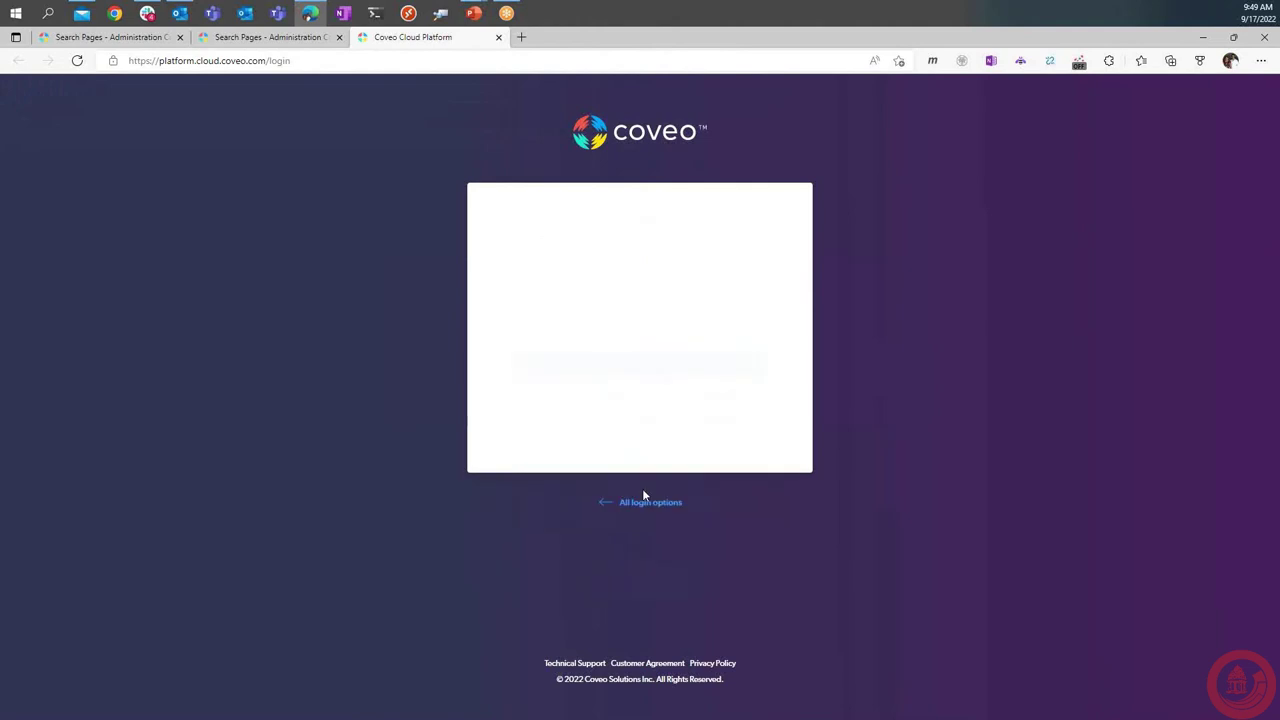
click(637, 316)
text(bal)
key(Down)
key(Return)
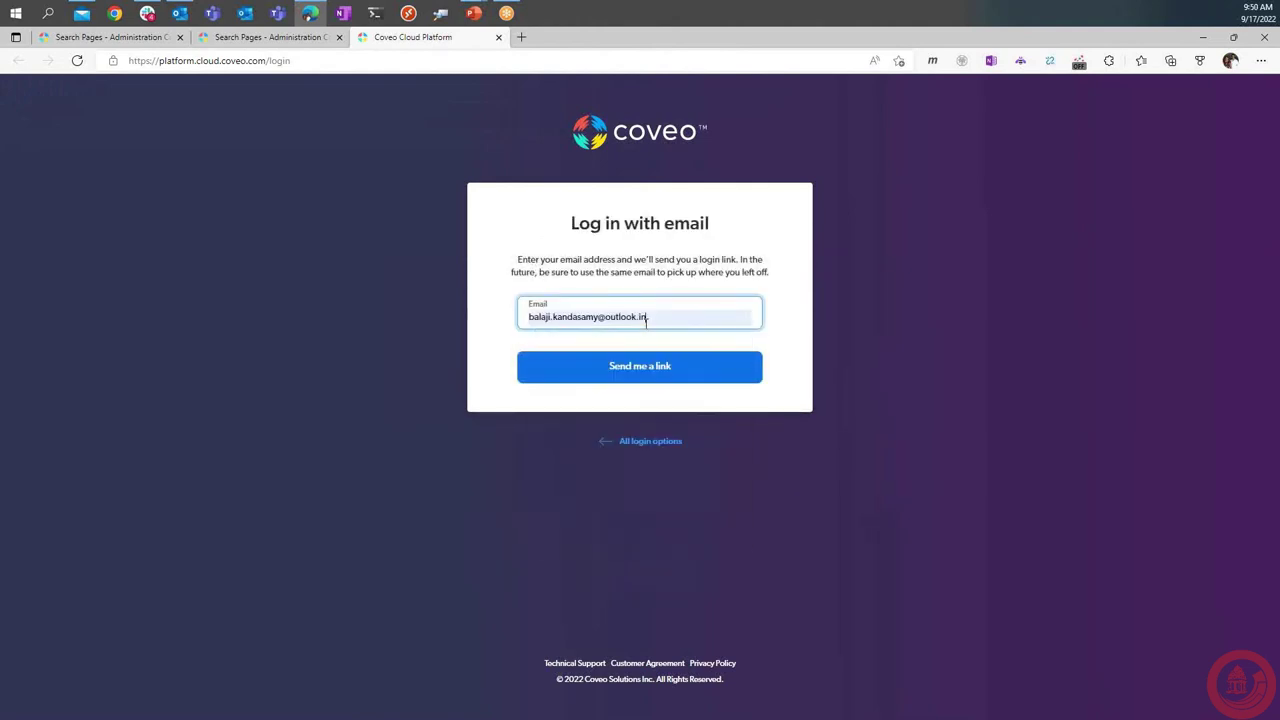
click(662, 369)
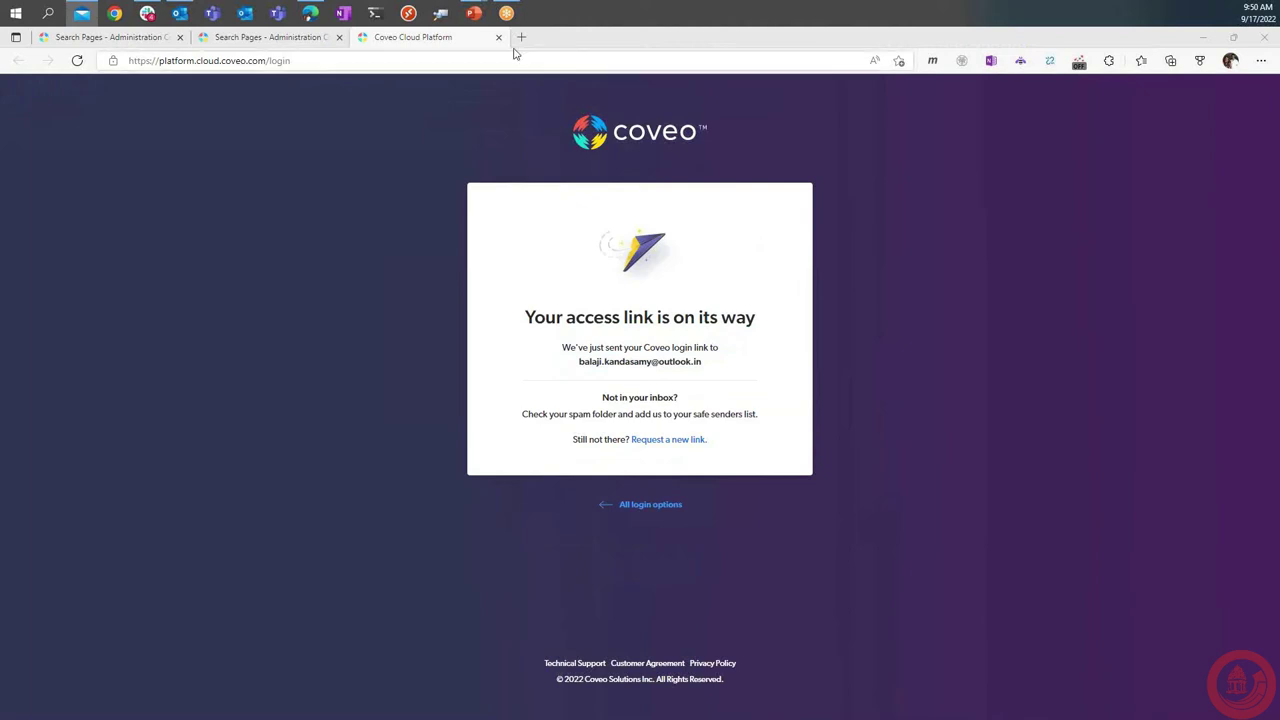
click(335, 66)
key(Return)
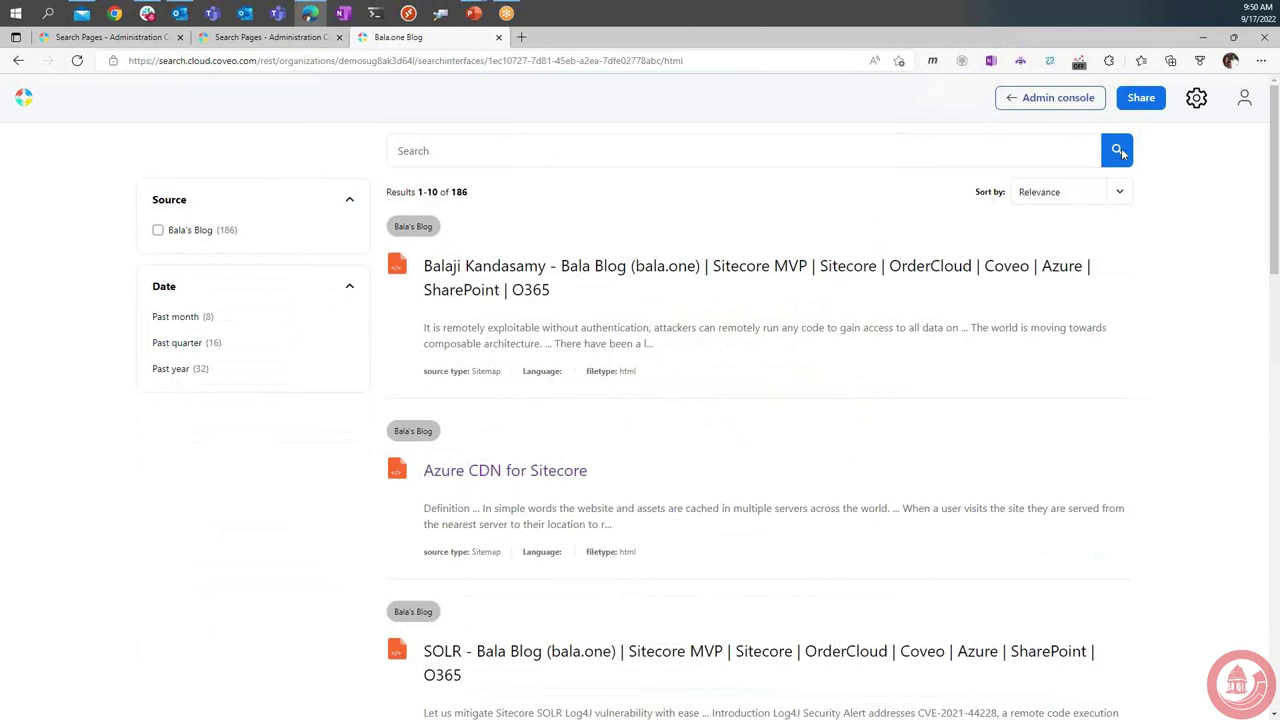
- Open Bala.one Blog in the page builder, reload it, and check its Query pipeline content settings
click(1195, 98)
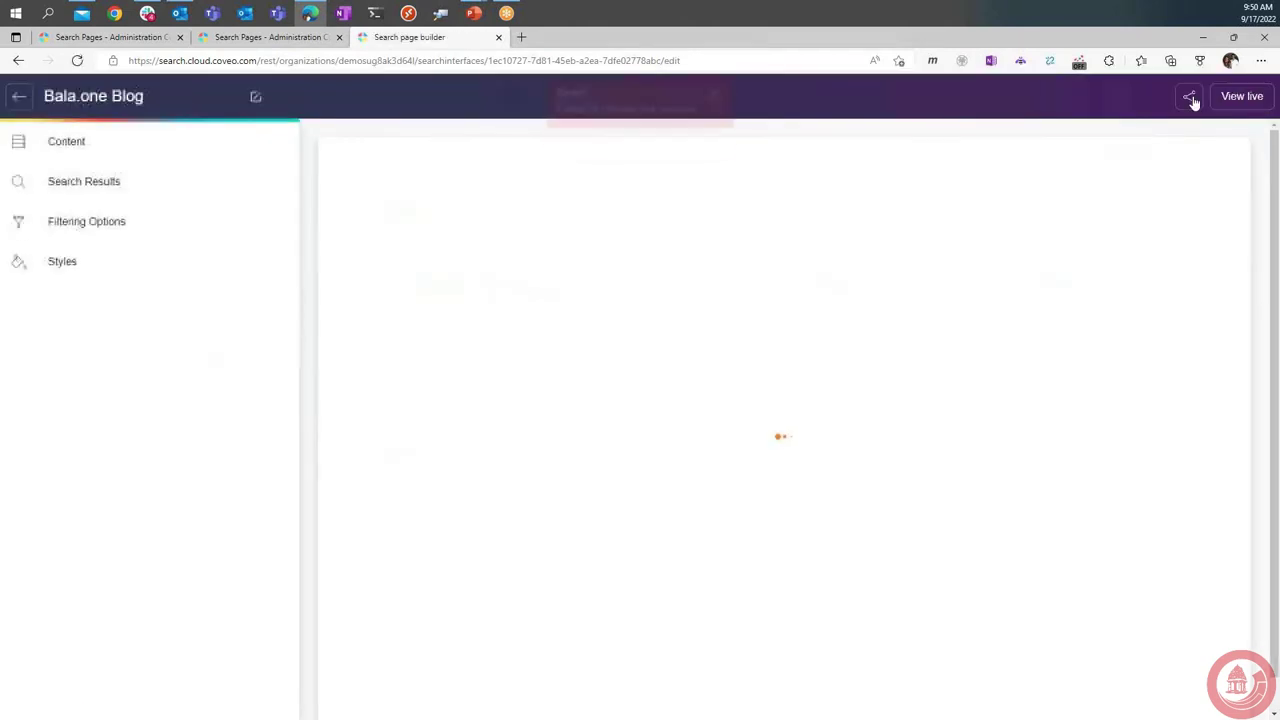
click(76, 60)
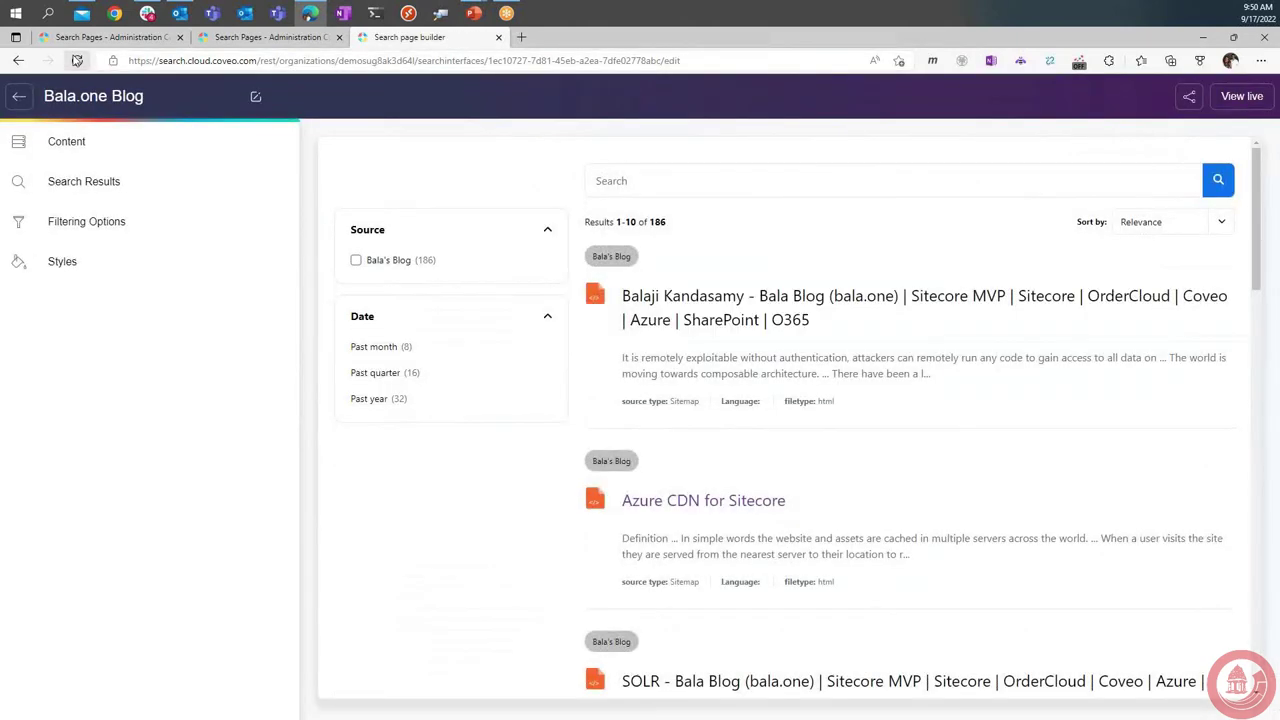
click(112, 145)
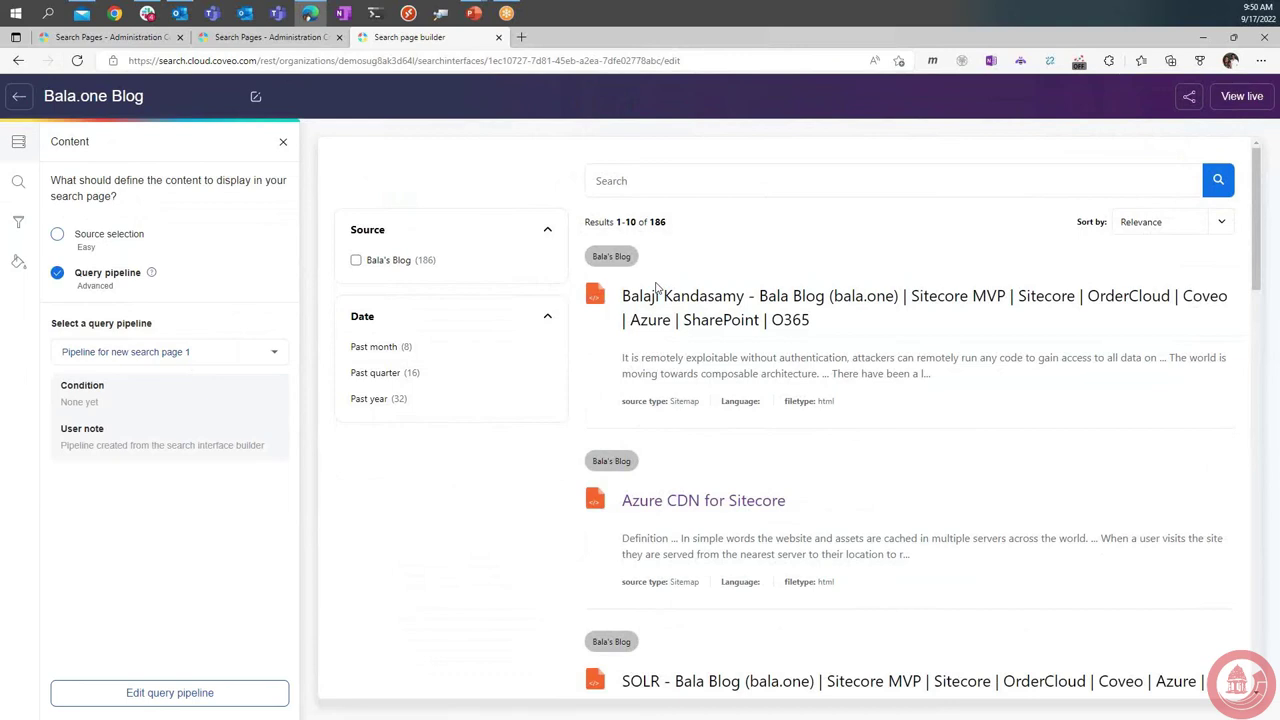
click(20, 186)
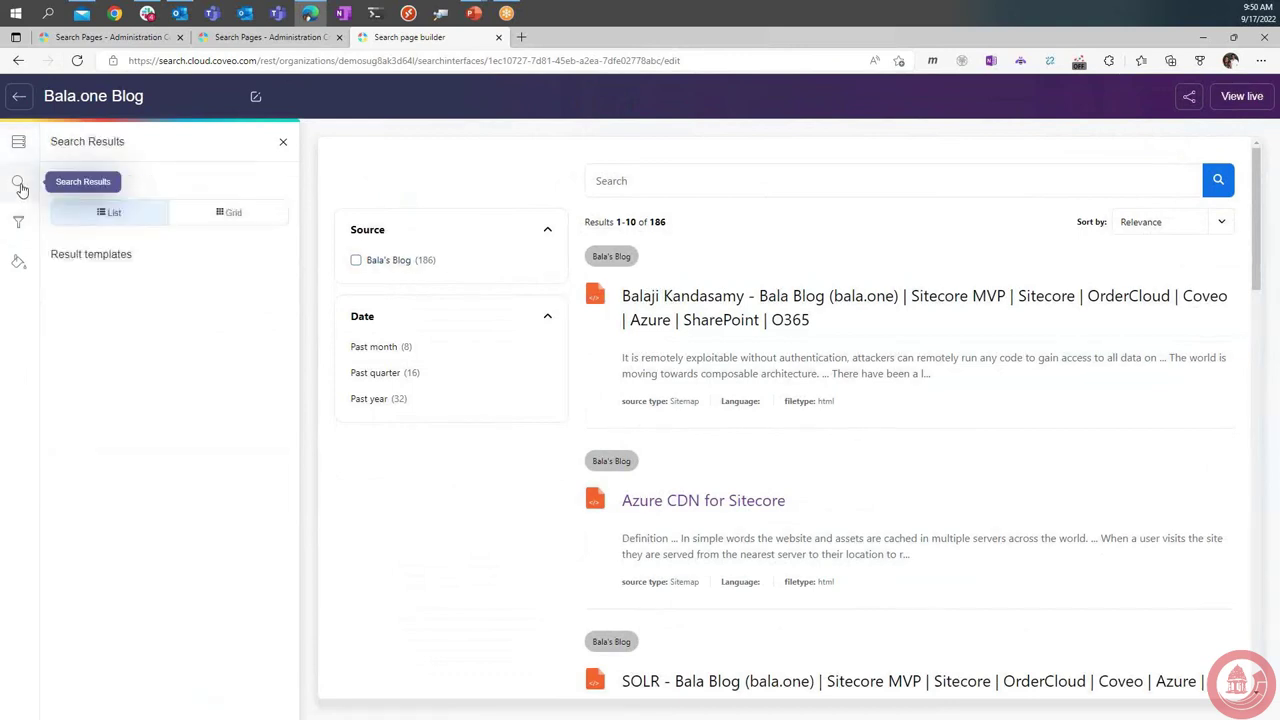
- Try the grid layout, return to a list, and set the Bala's Blog template to no image
click(240, 213)
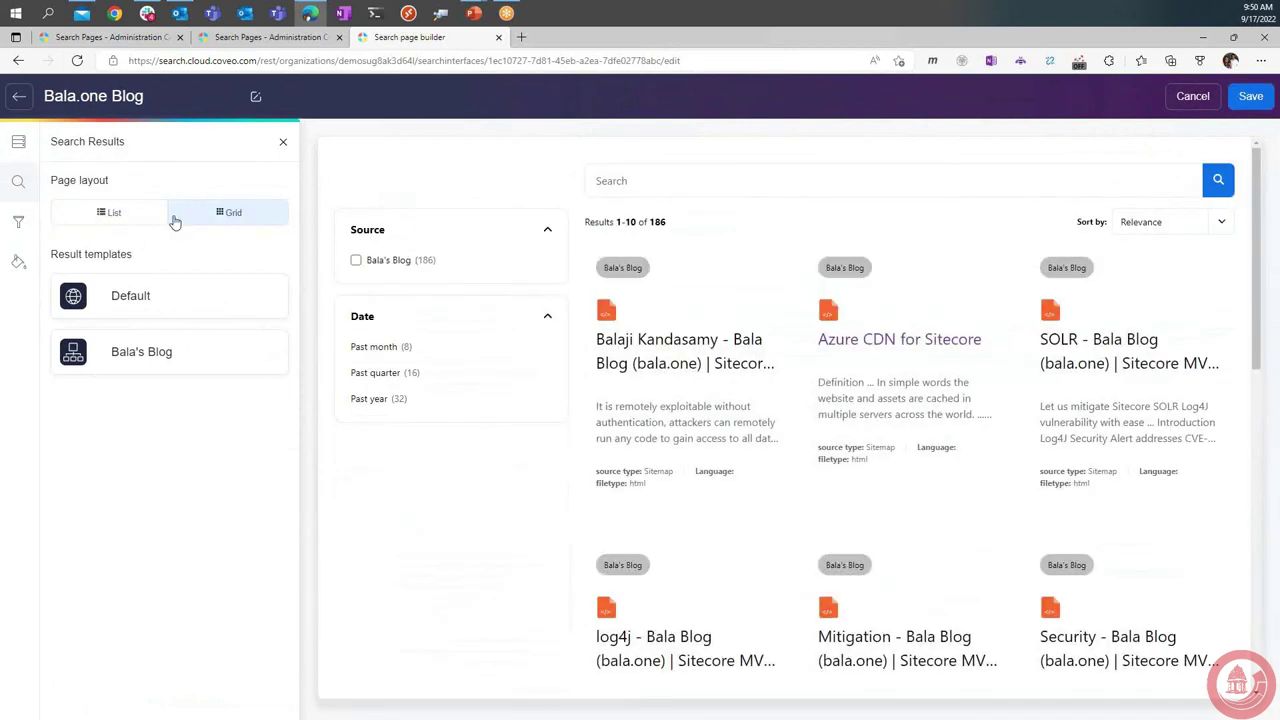
click(141, 219)
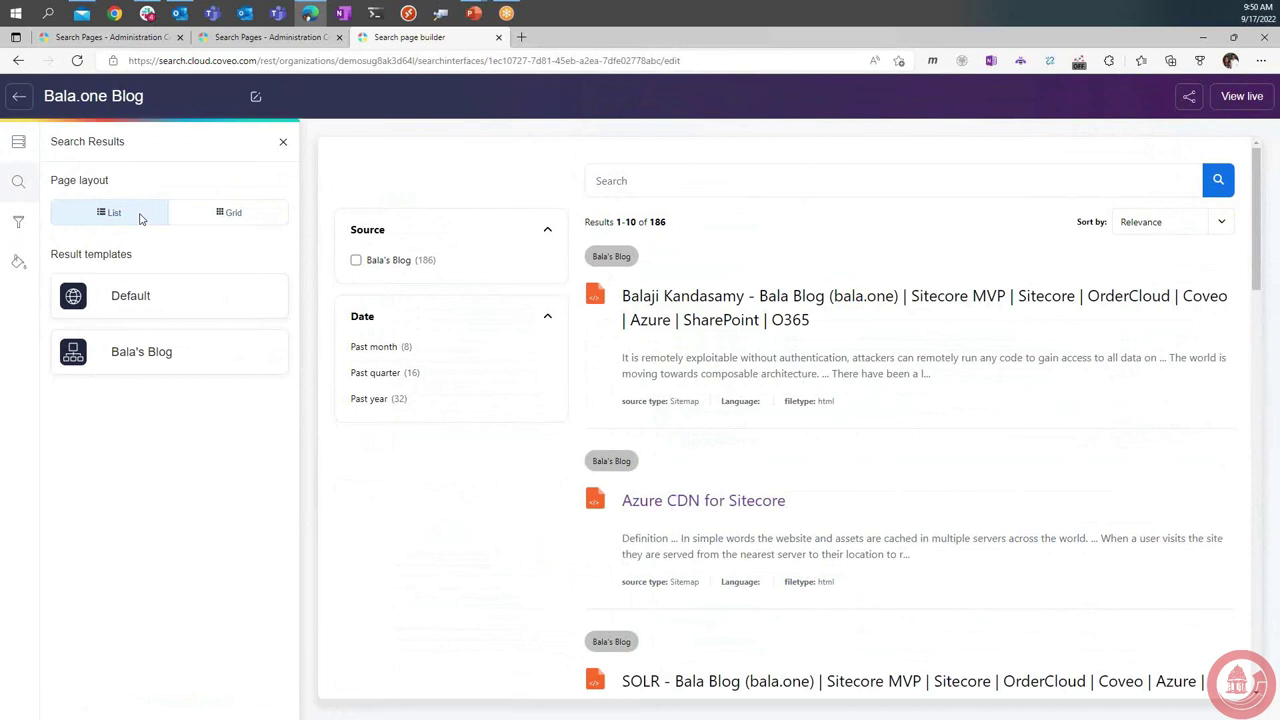
click(170, 355)
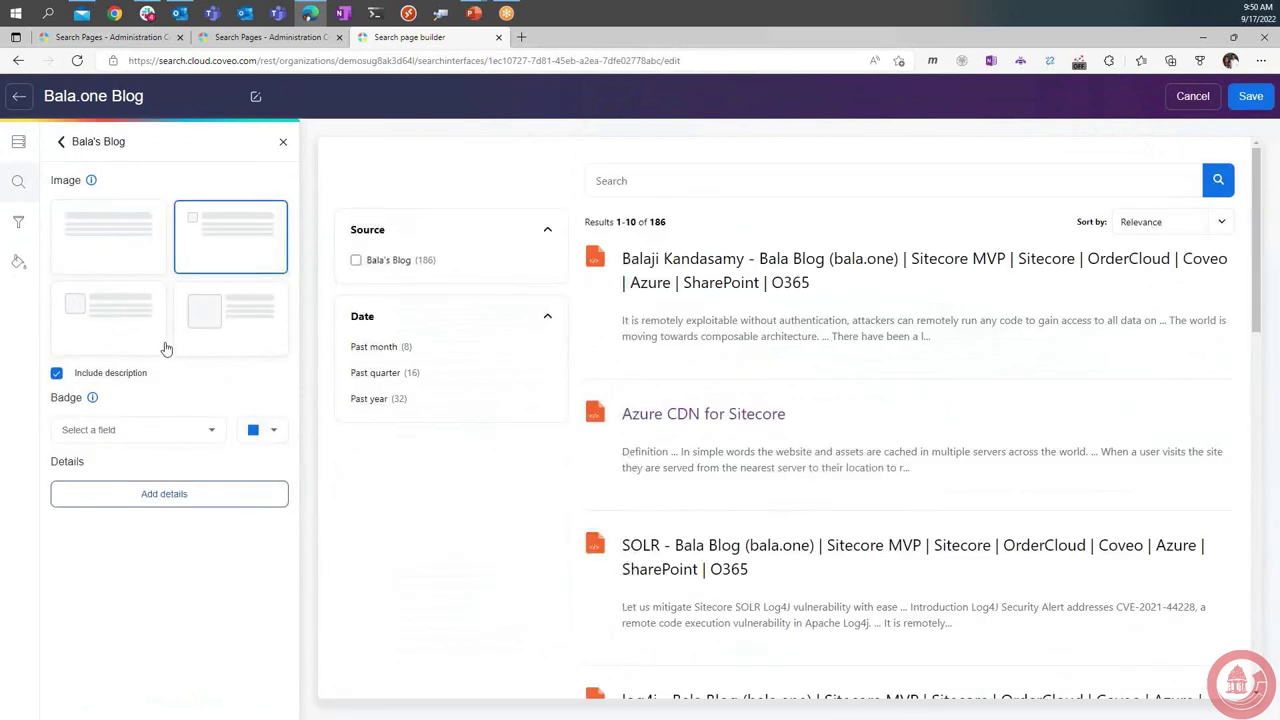
click(79, 245)
click(96, 314)
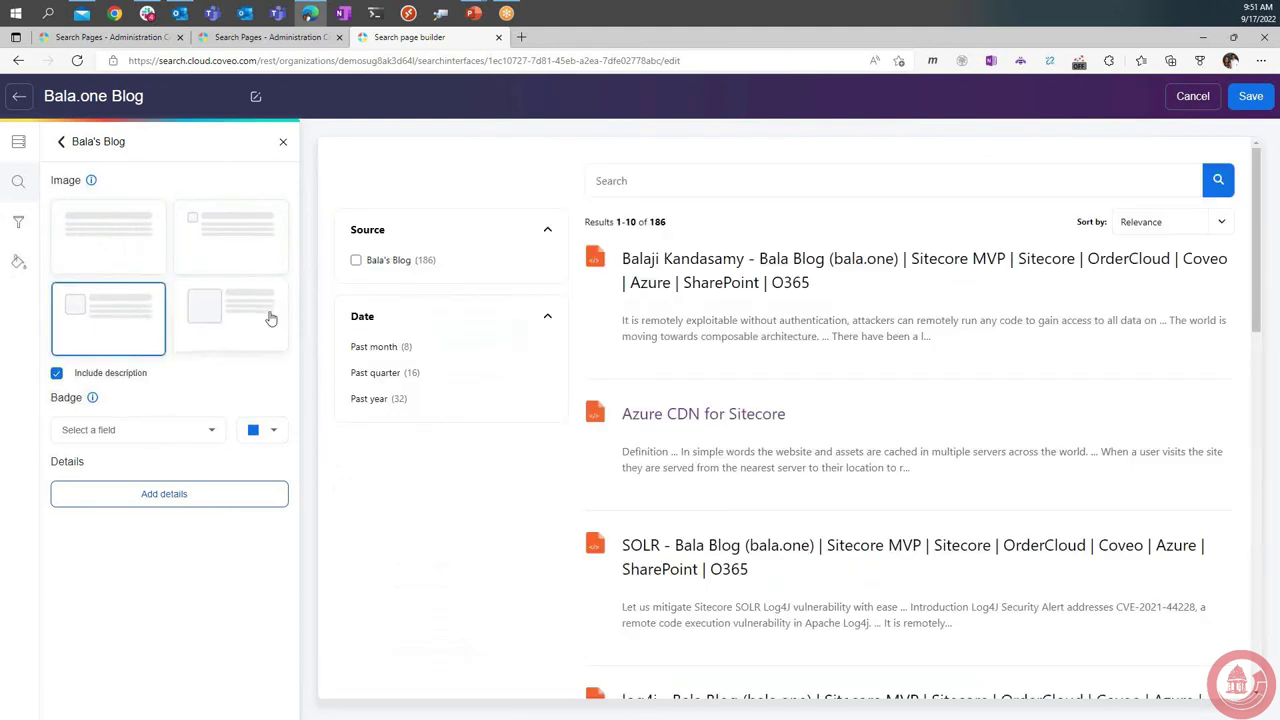
click(271, 316)
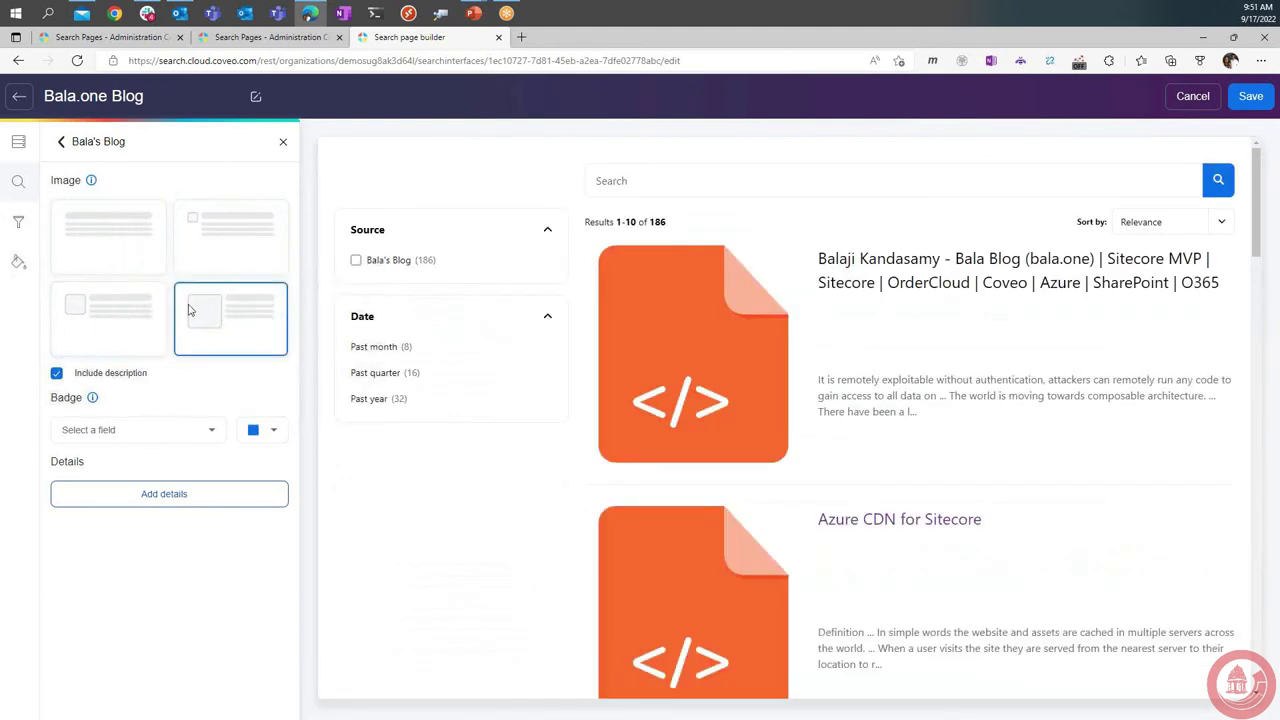
click(110, 238)
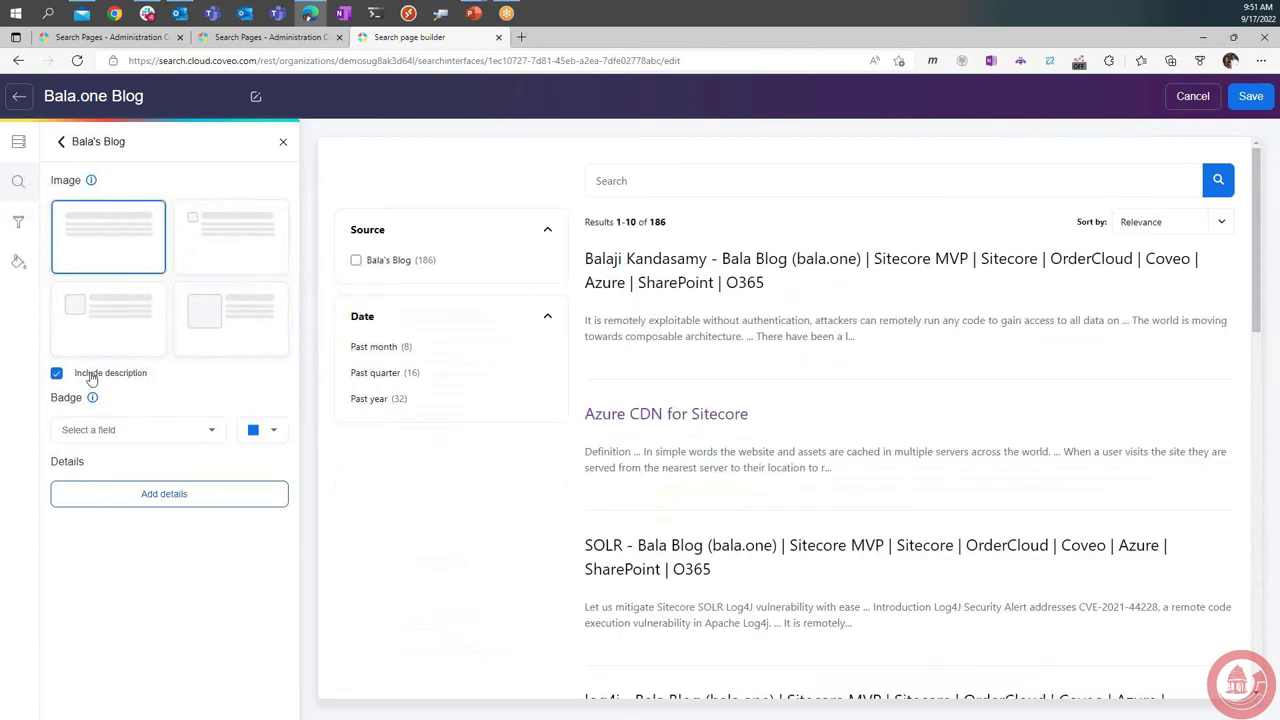
- Review the available sort orders in the Search Results settings
click(63, 143)
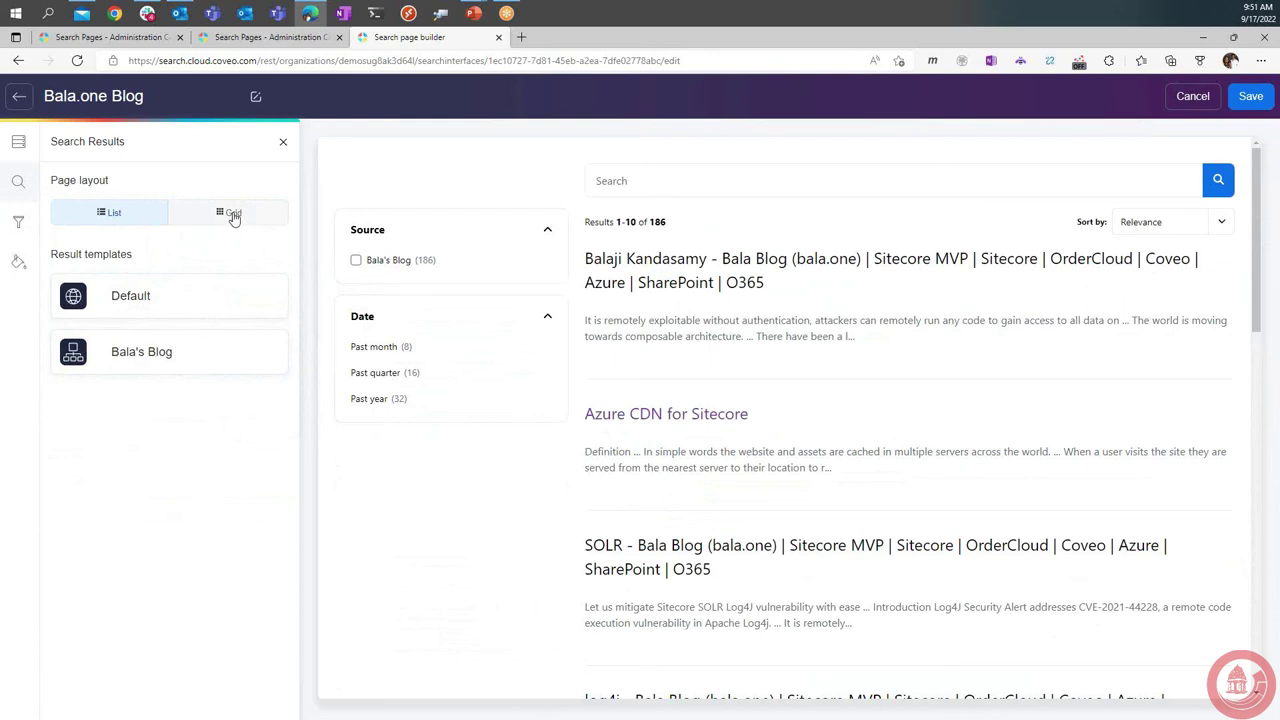
click(1143, 221)
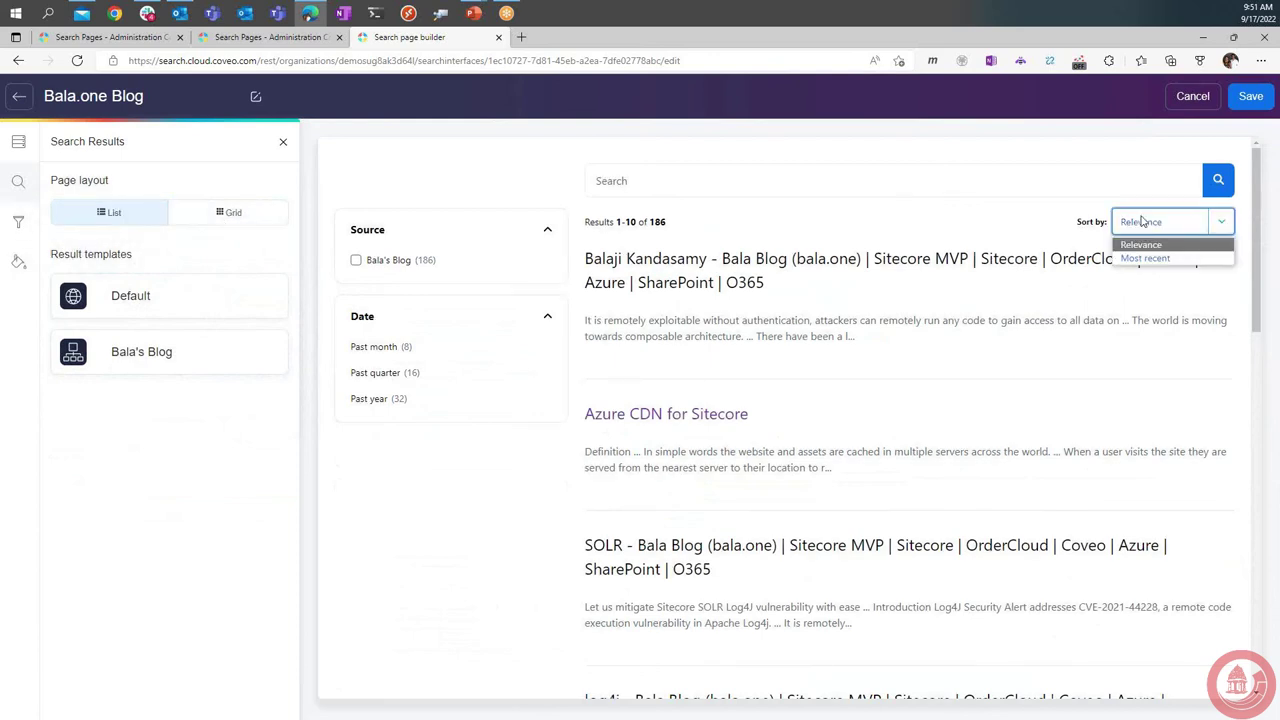
click(18, 222)
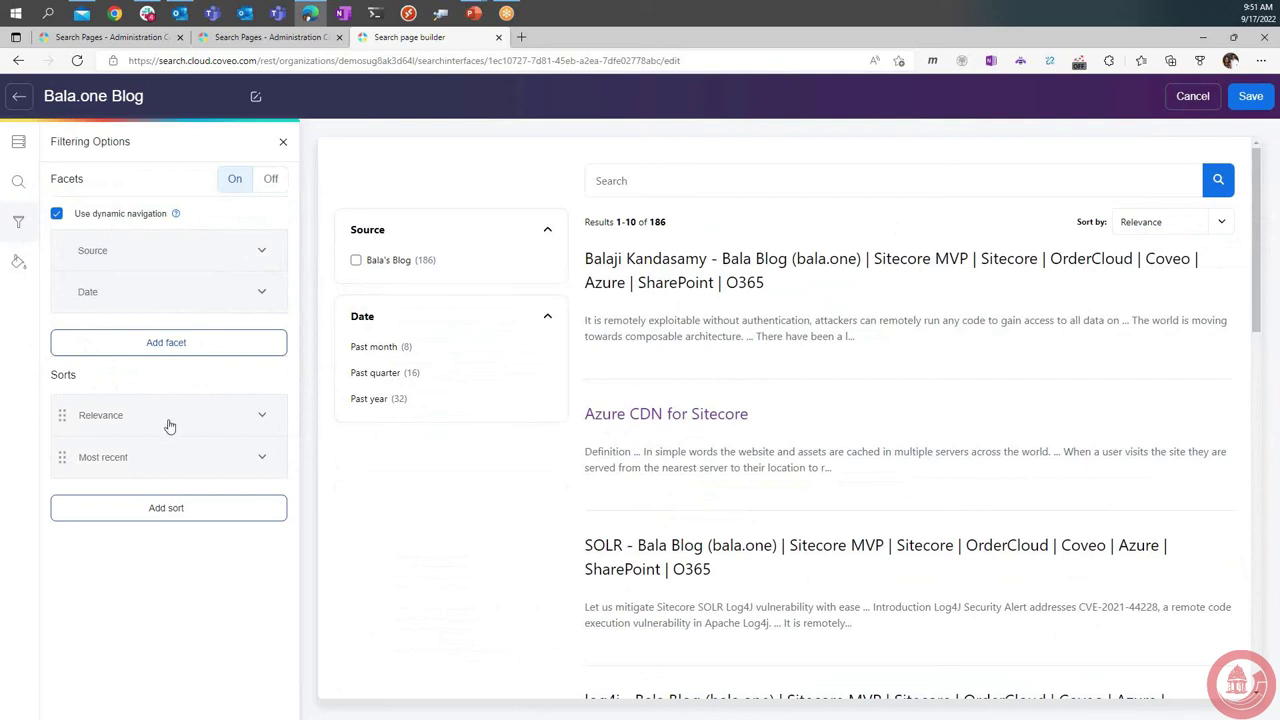
click(157, 510)
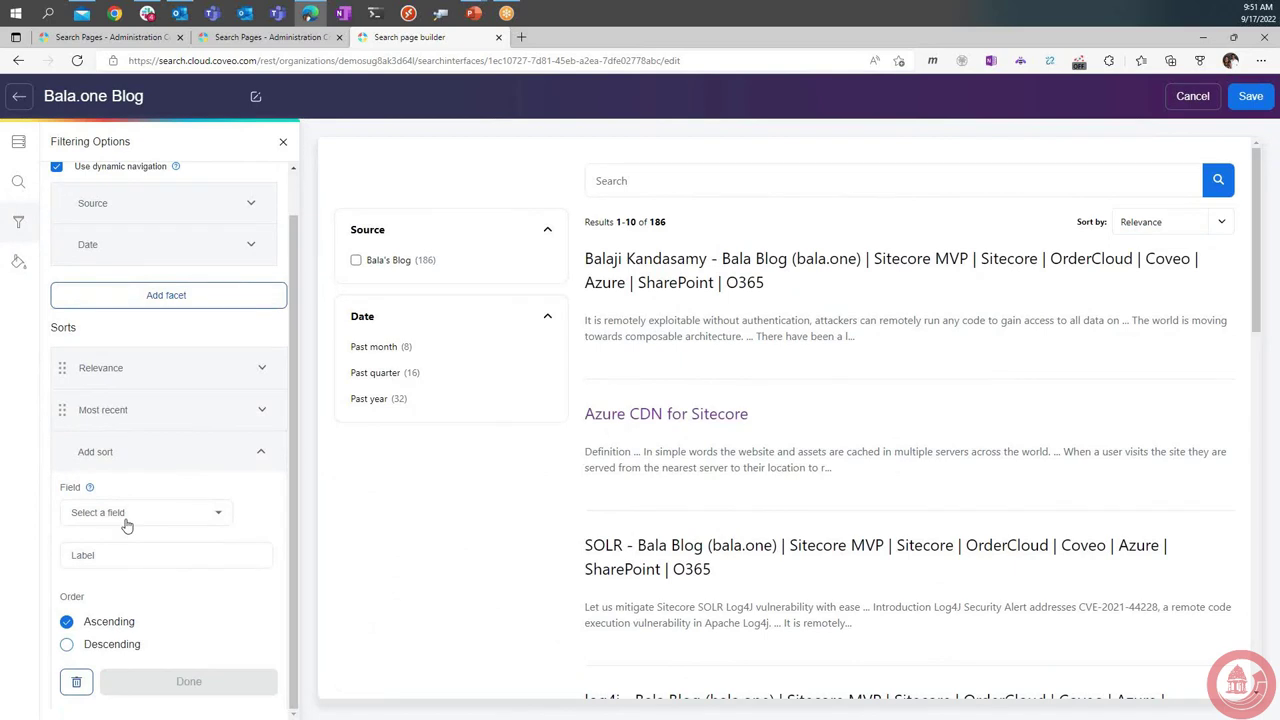
click(126, 514)
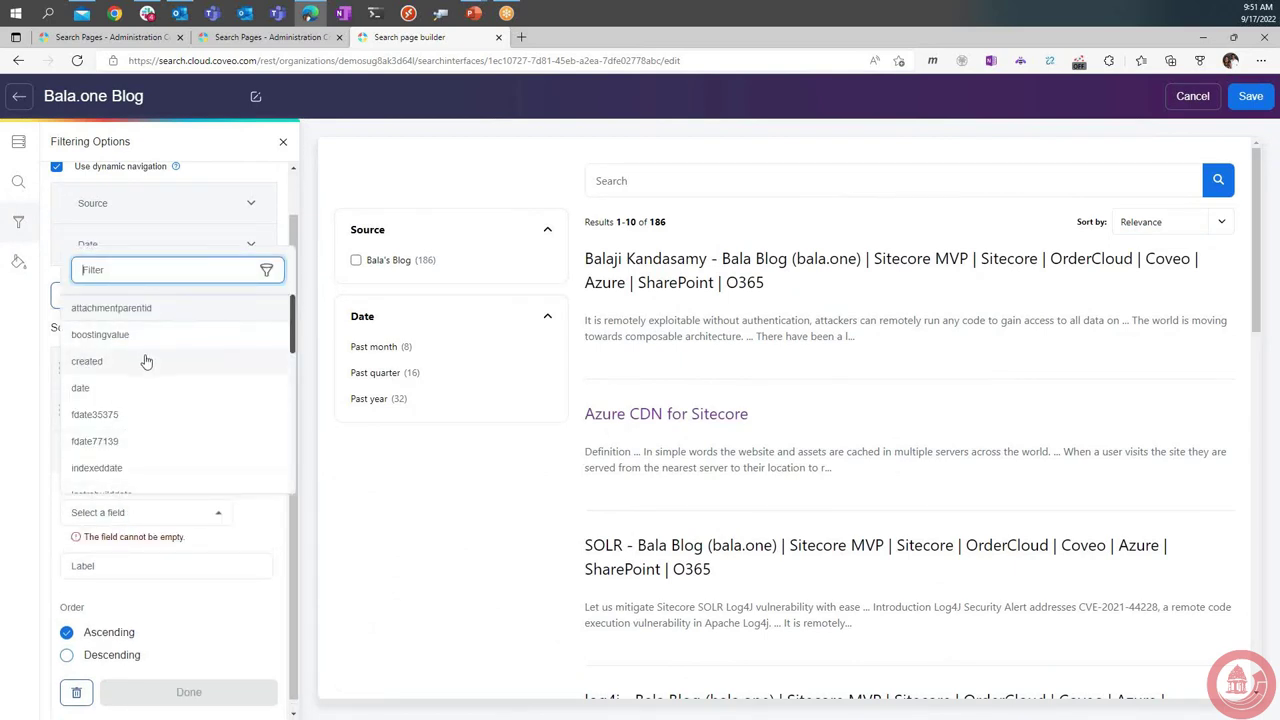
scroll(146, 362, down, 5)
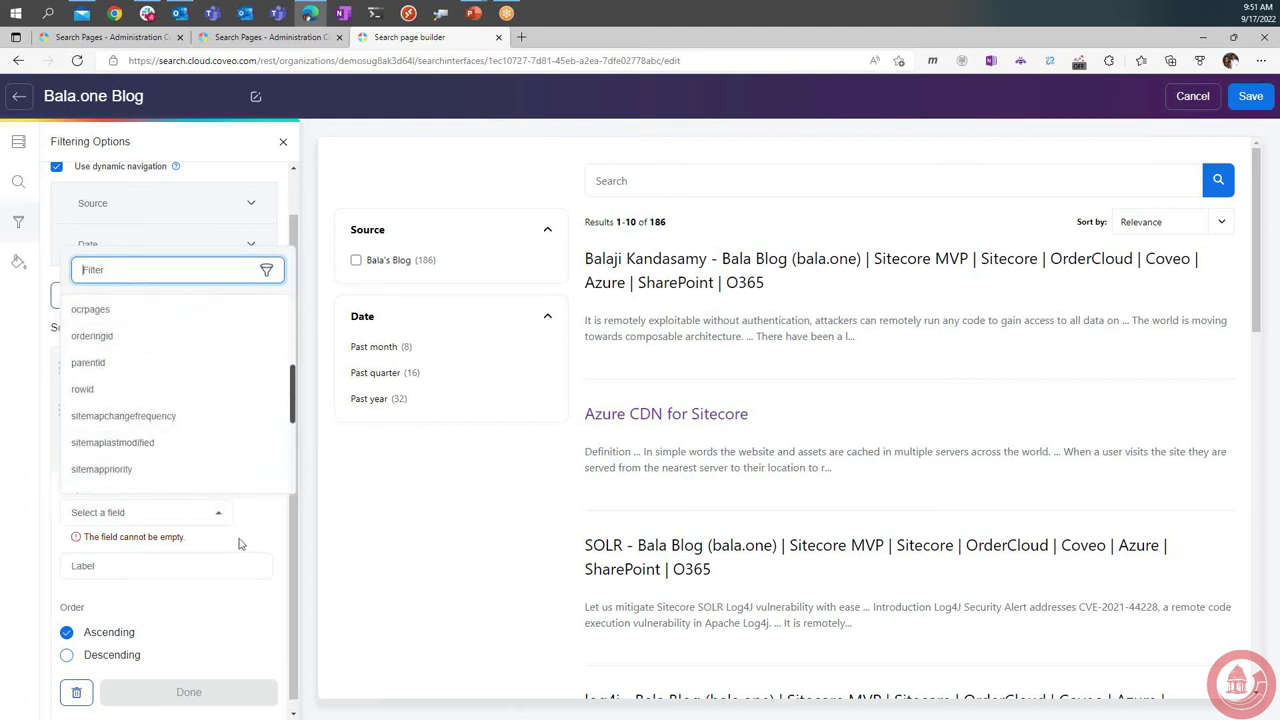
key(Escape)
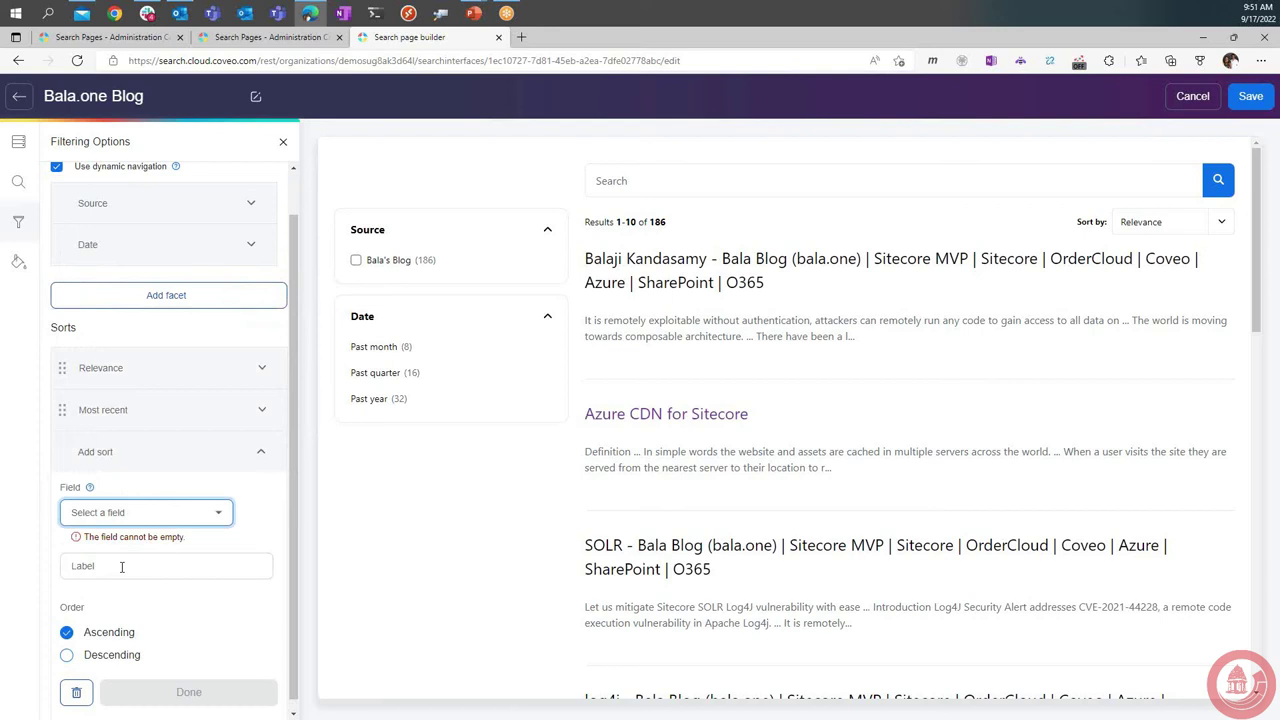
click(77, 694)
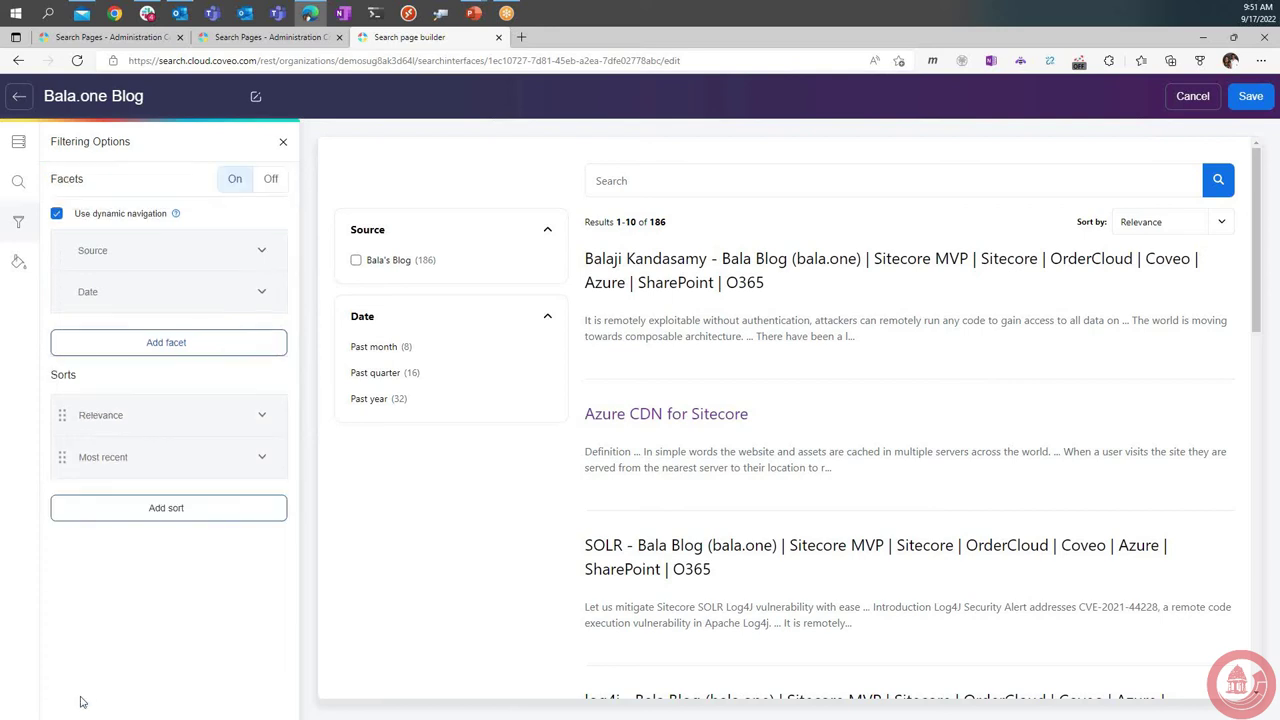
click(137, 348)
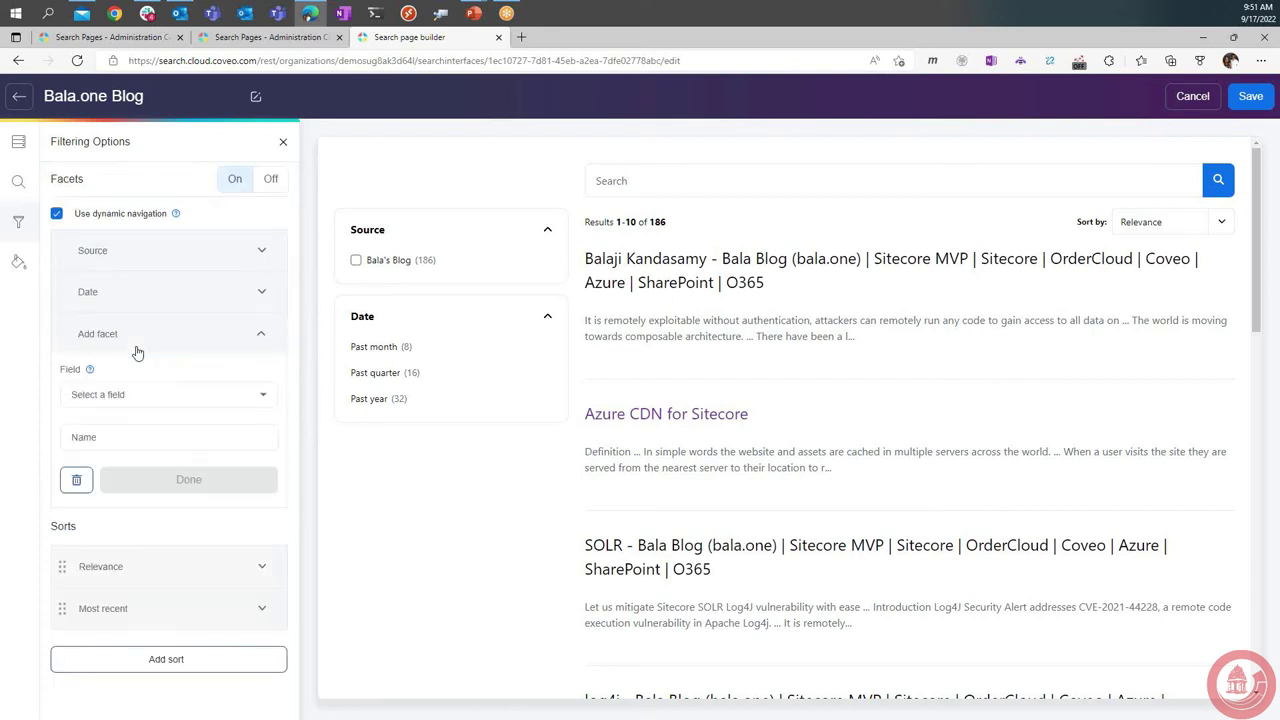
- Create an Author facet based on the author field with Checkbox display
click(124, 400)
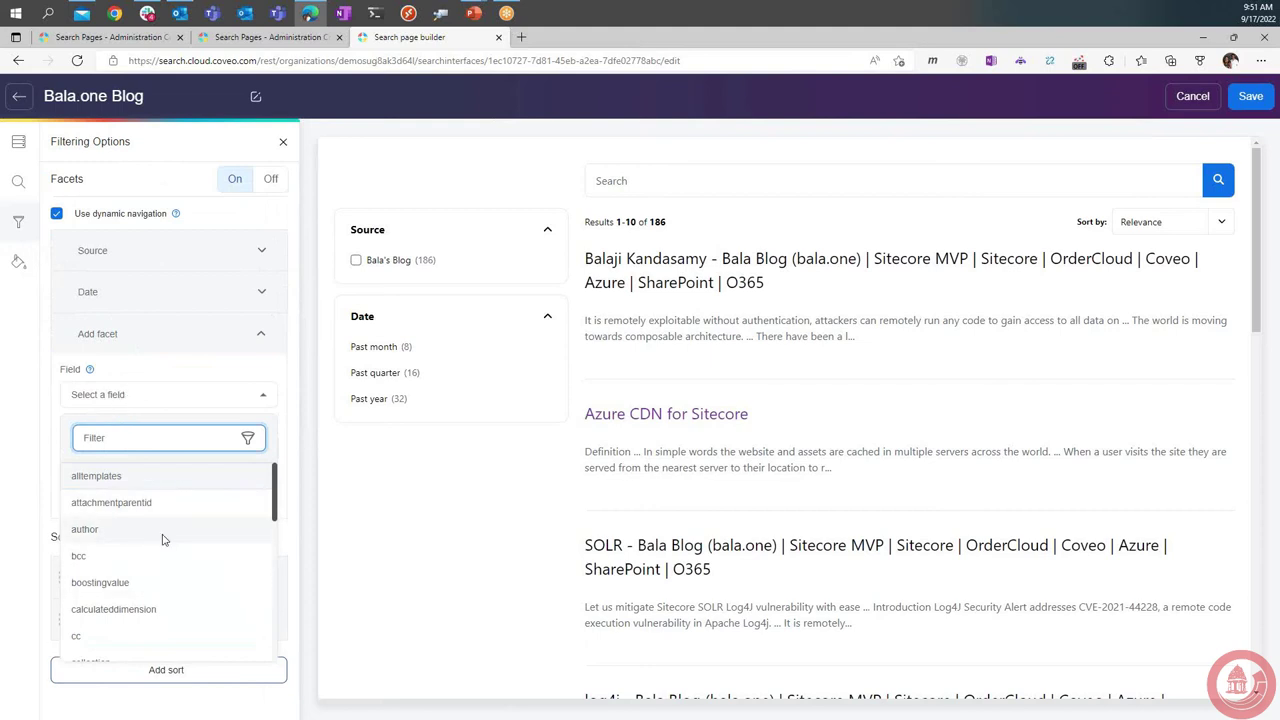
click(150, 532)
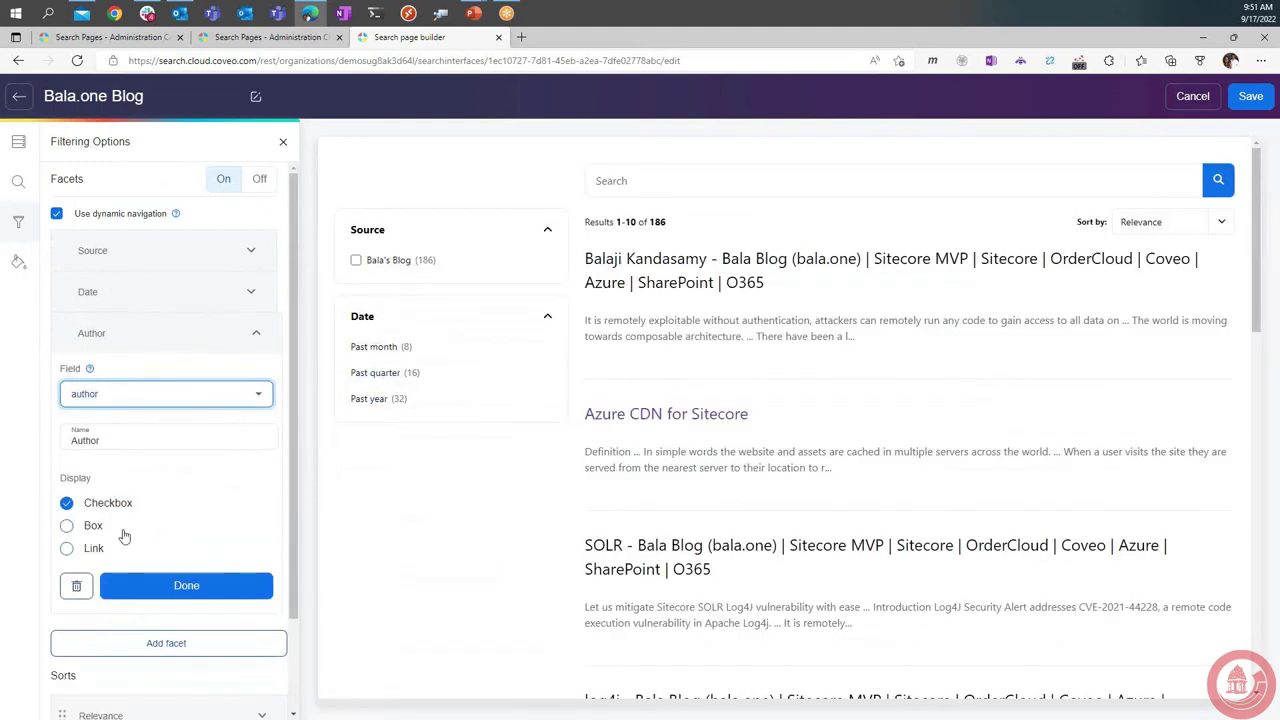
click(186, 585)
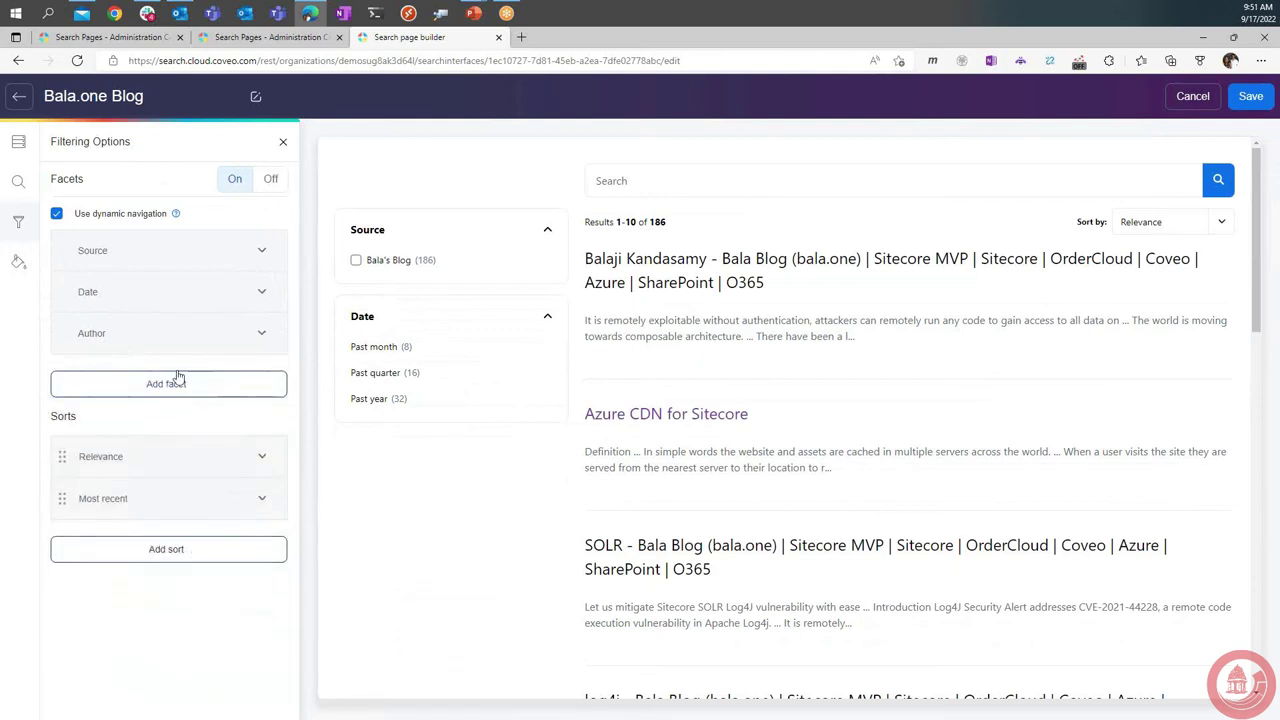
- Review the field choices of the Author and Date facets
click(177, 337)
click(171, 405)
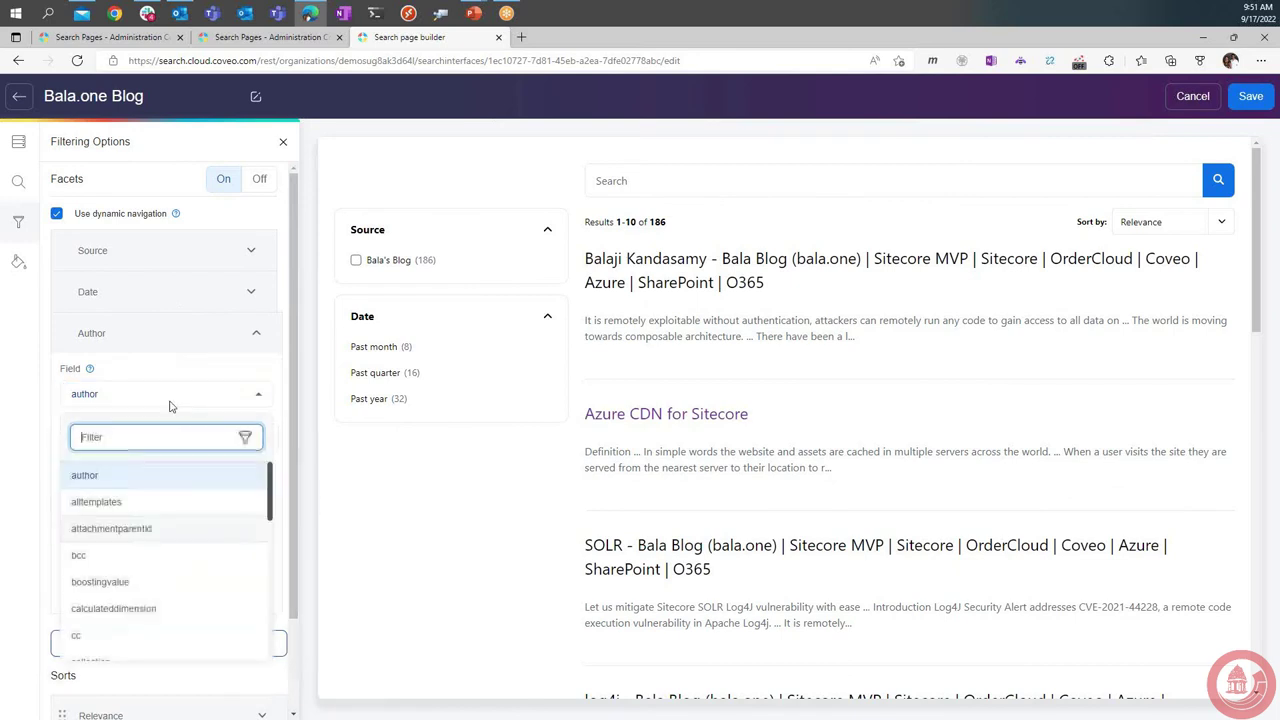
scroll(126, 571, down, 2)
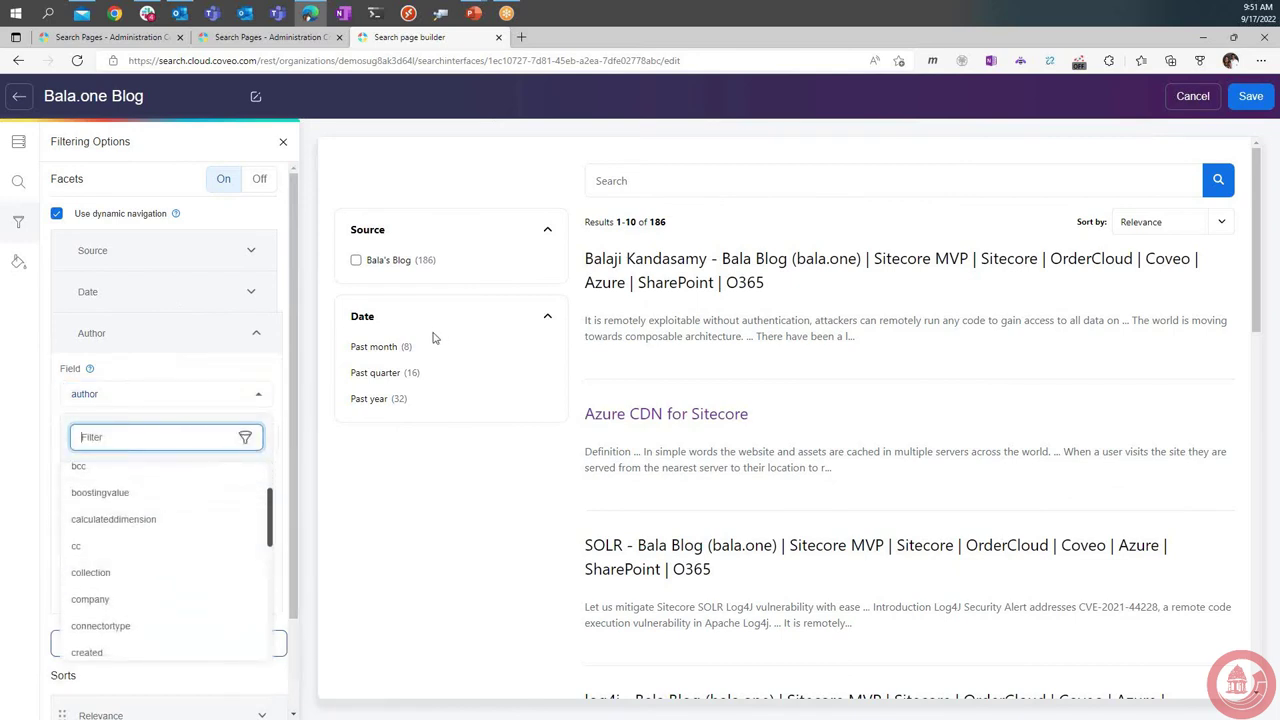
click(190, 332)
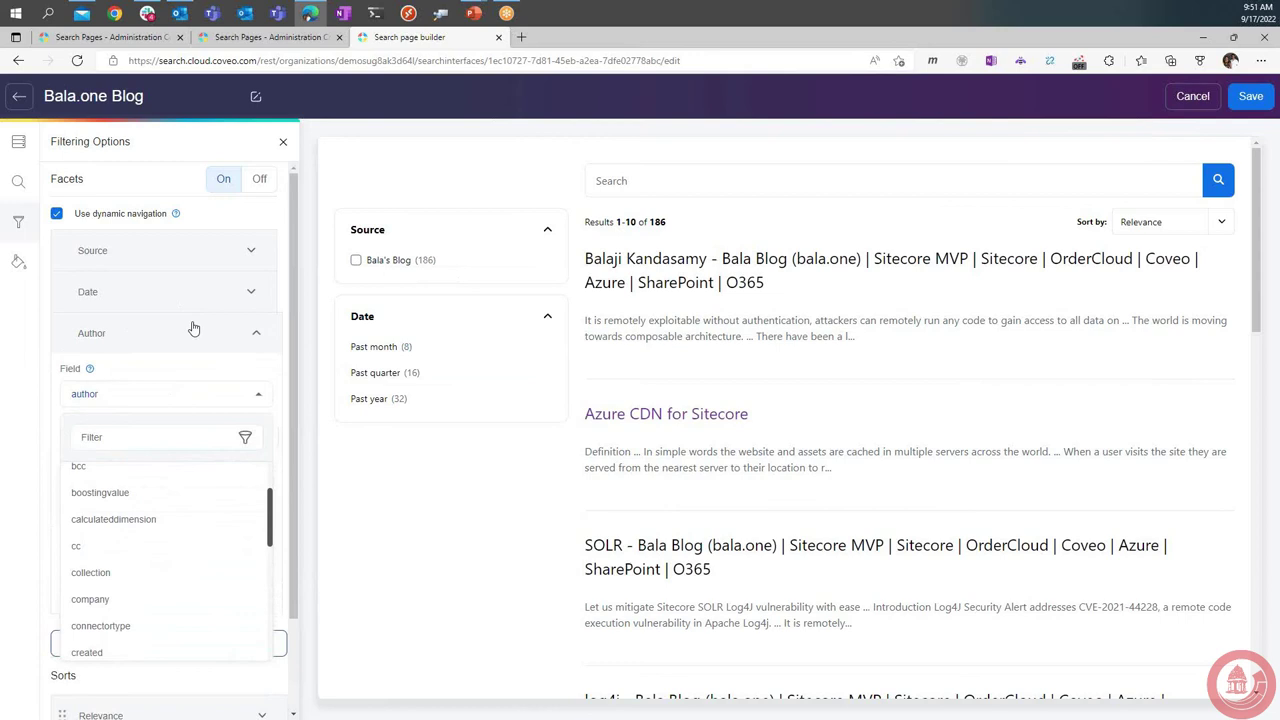
click(250, 291)
click(152, 358)
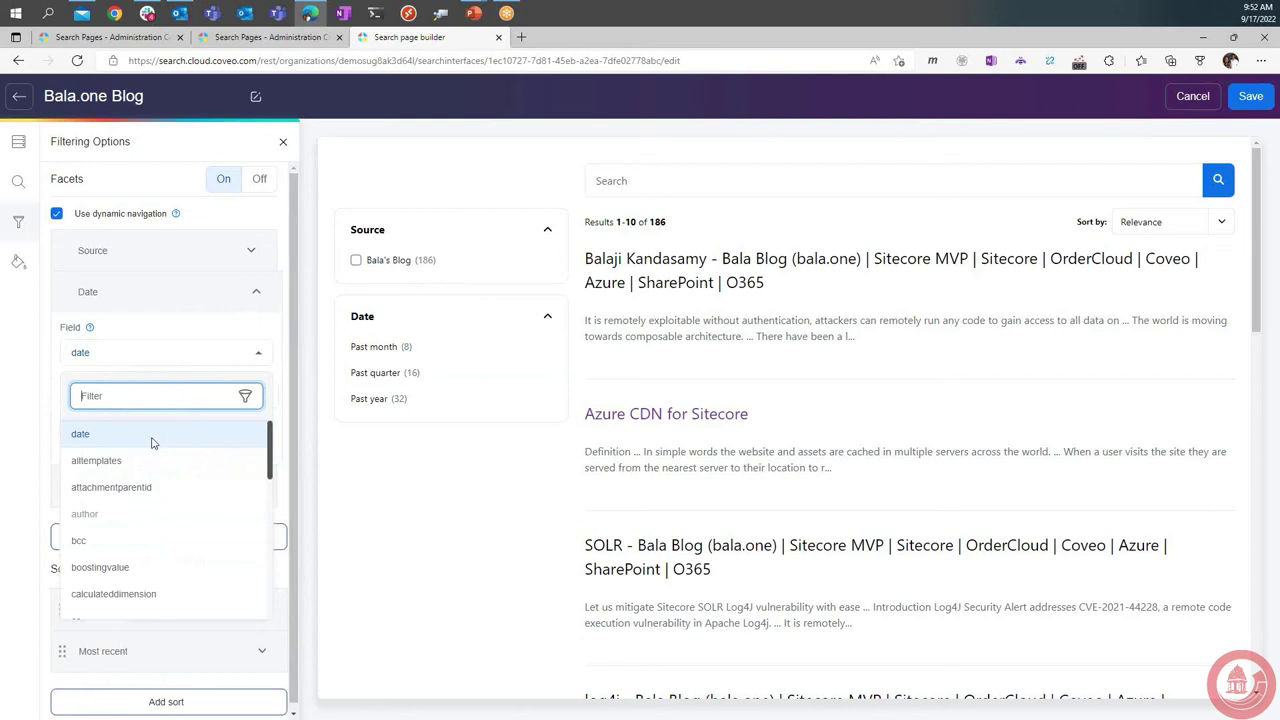
click(19, 260)
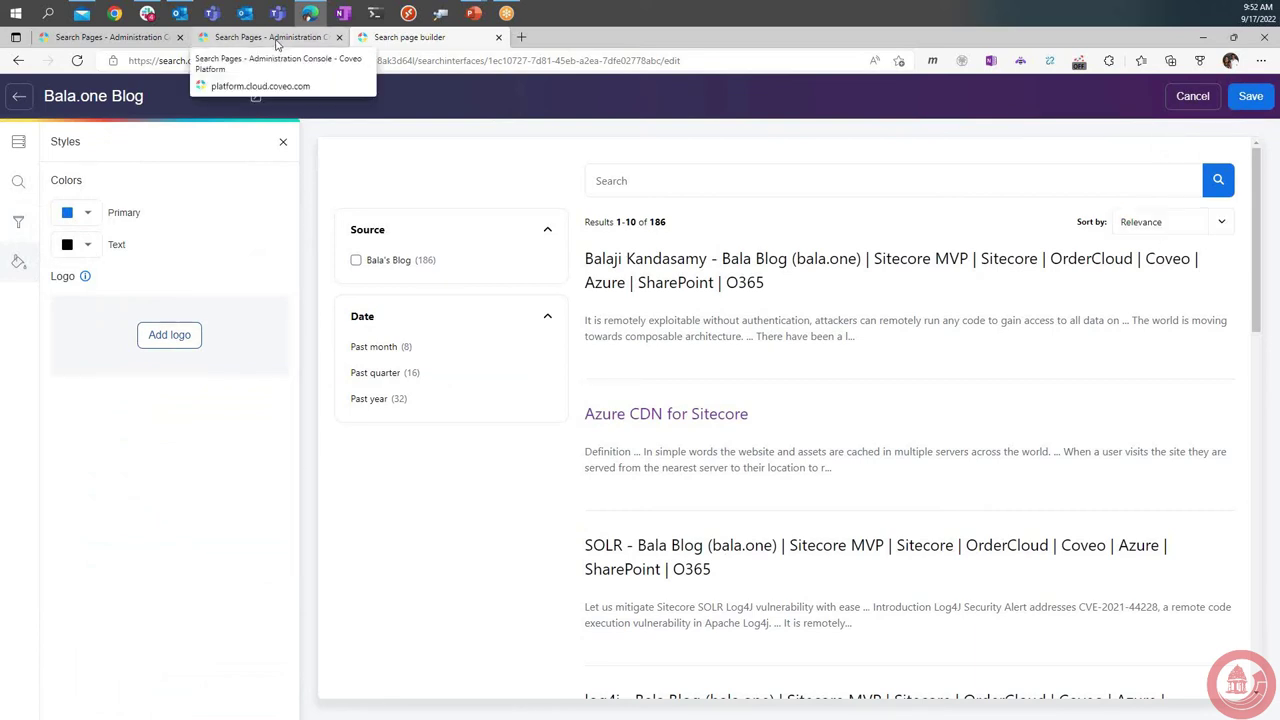
- Return to the Search Pages list in the Administration Console
click(280, 38)
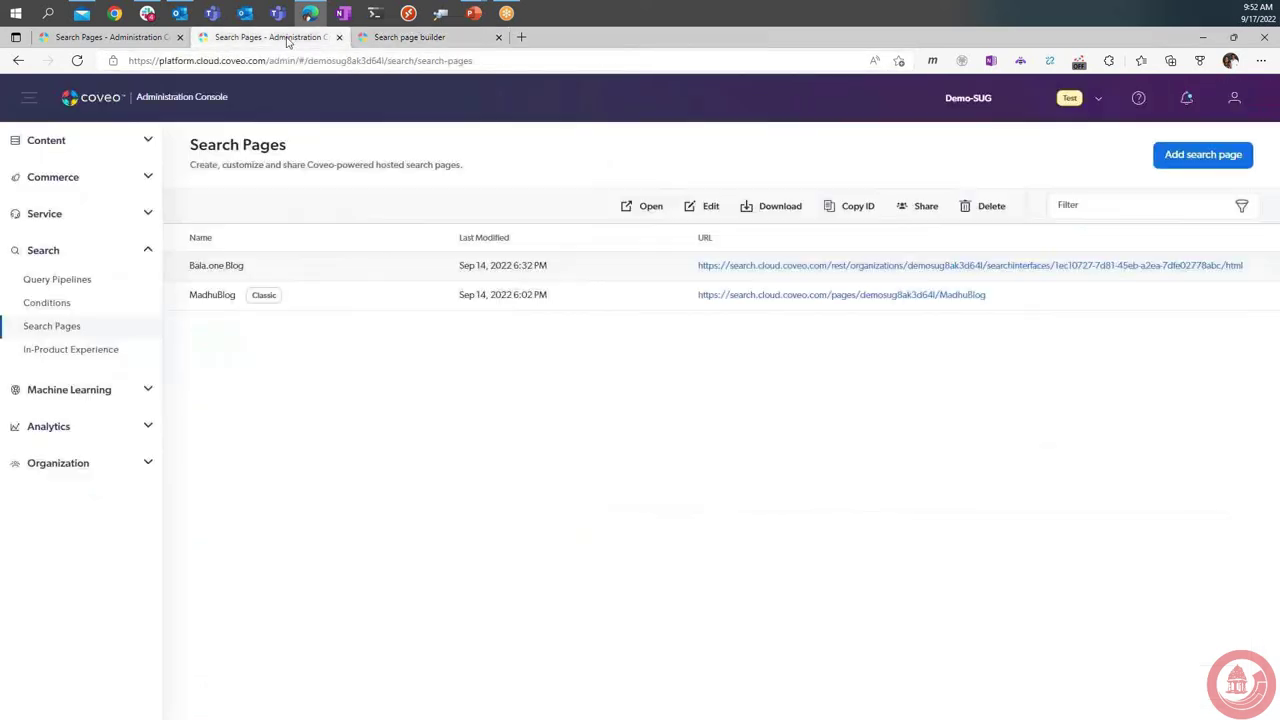
- Open the MadhuBlog hosted search page and start editing it
click(791, 299)
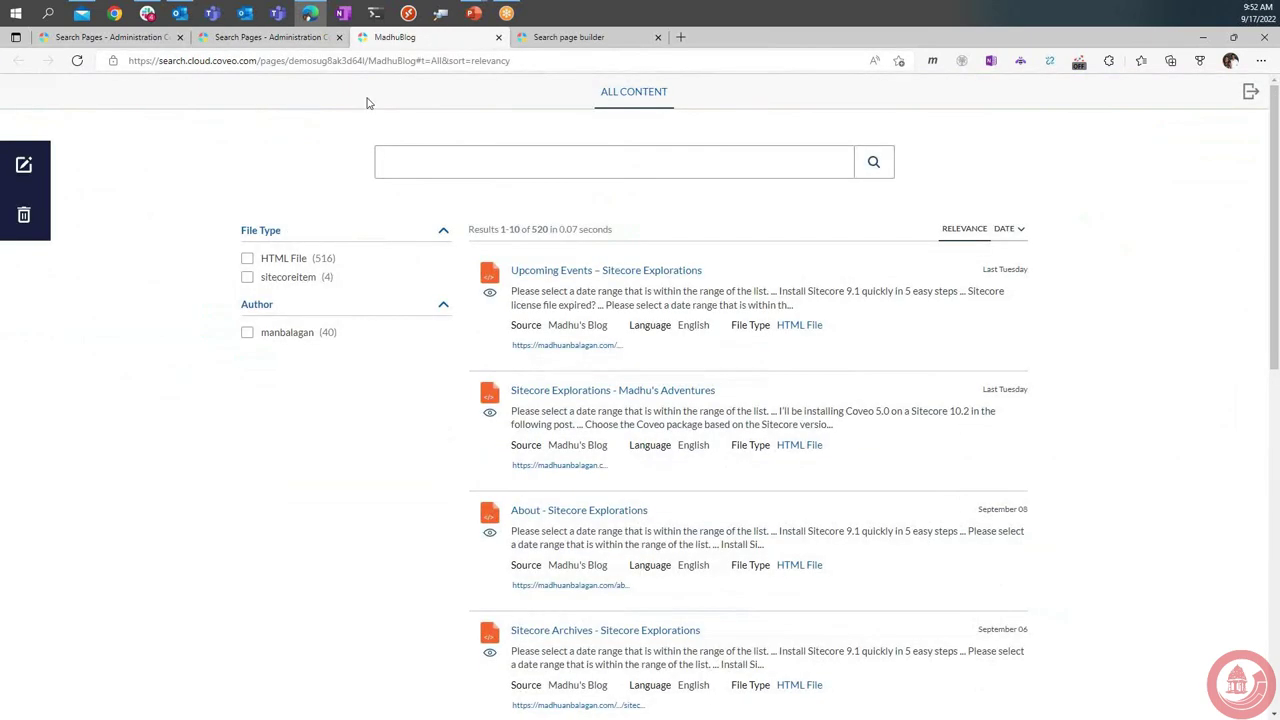
click(24, 166)
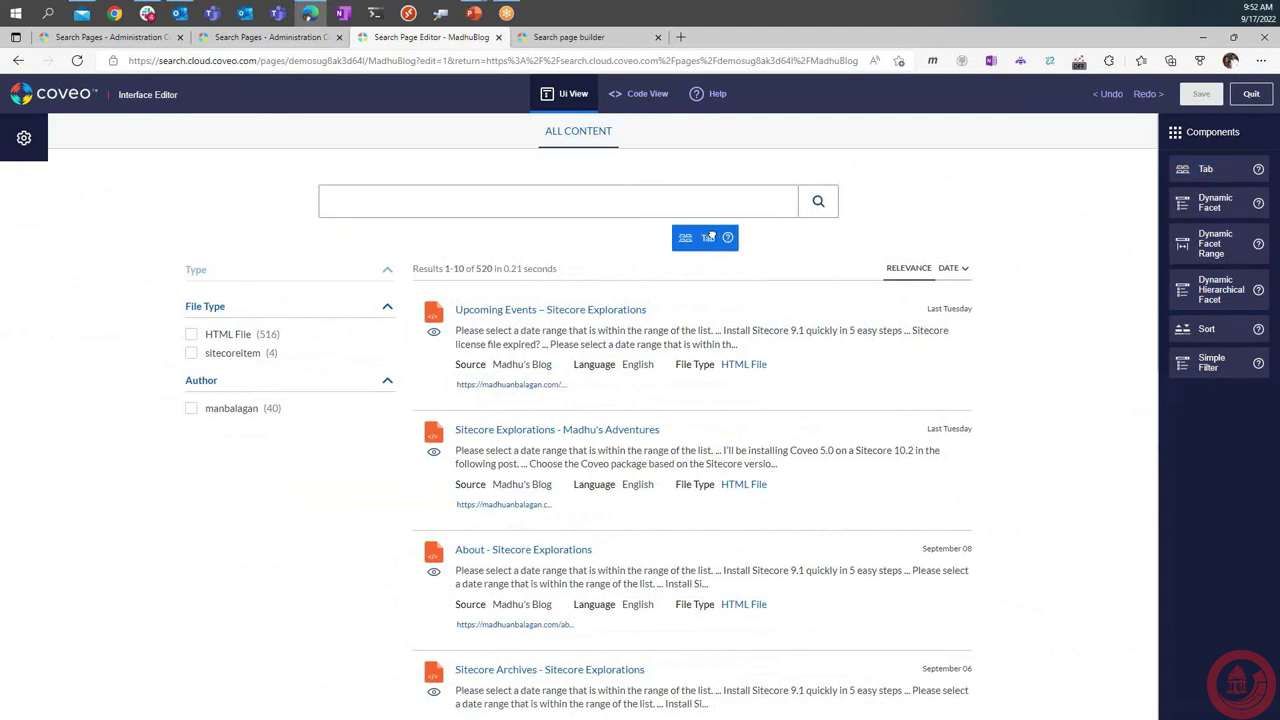
- Select the ALL CONTENT tab, review its common options, and close without saving
click(555, 132)
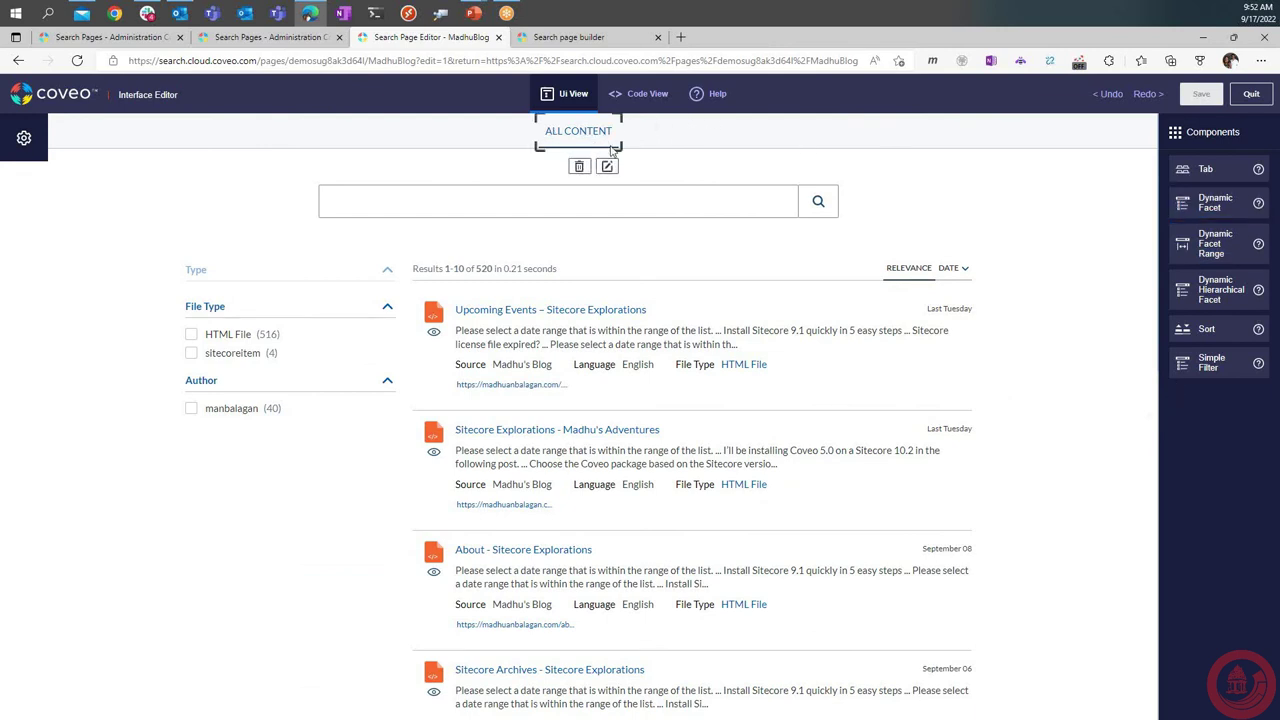
click(608, 166)
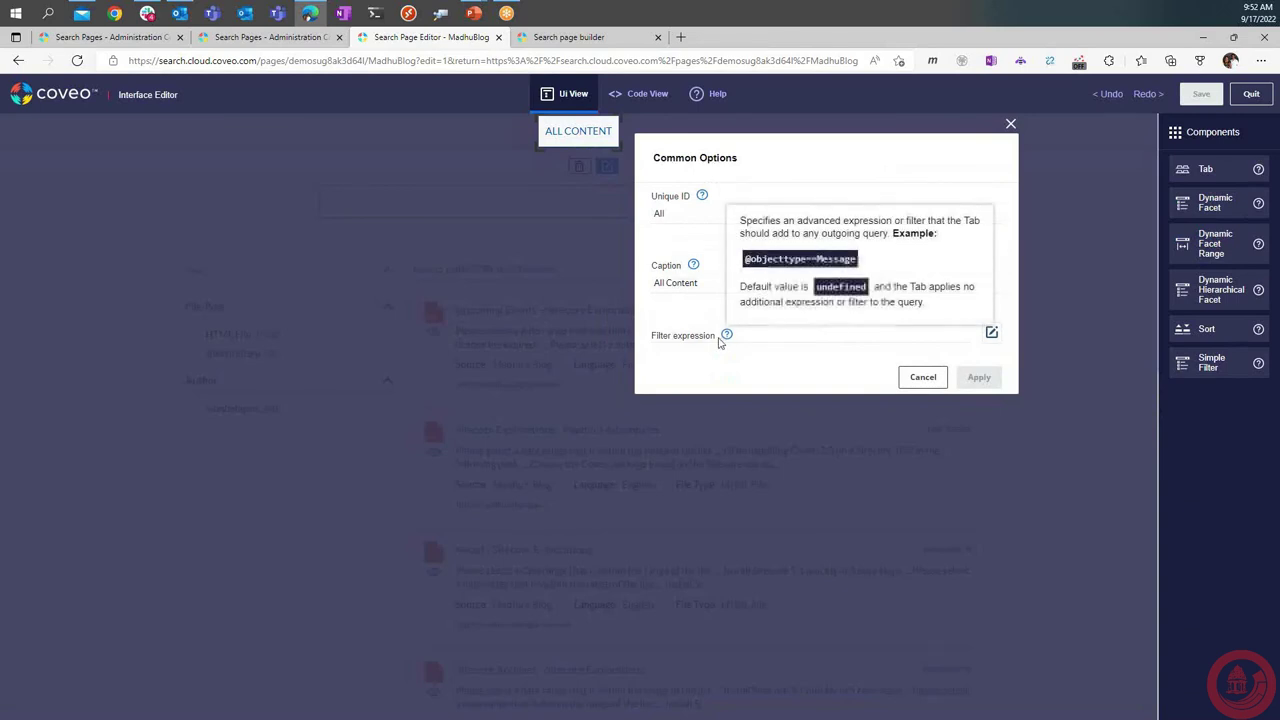
mouse_move(727, 336)
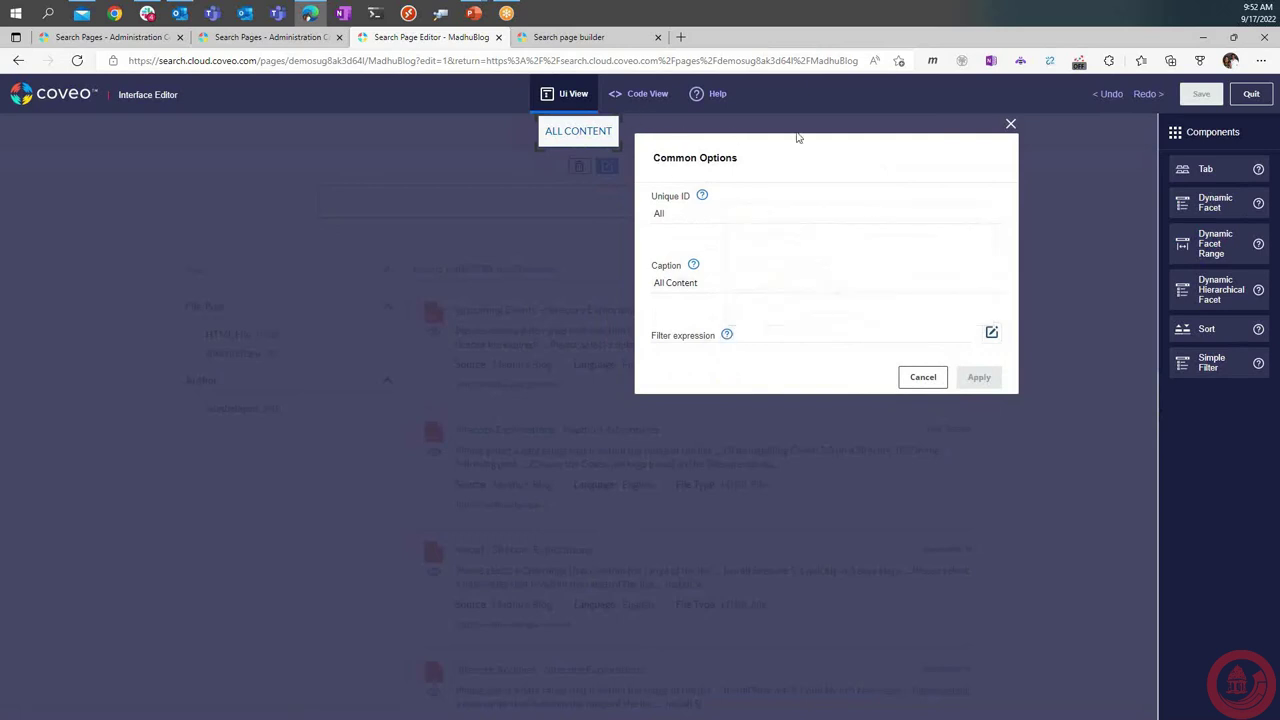
click(923, 377)
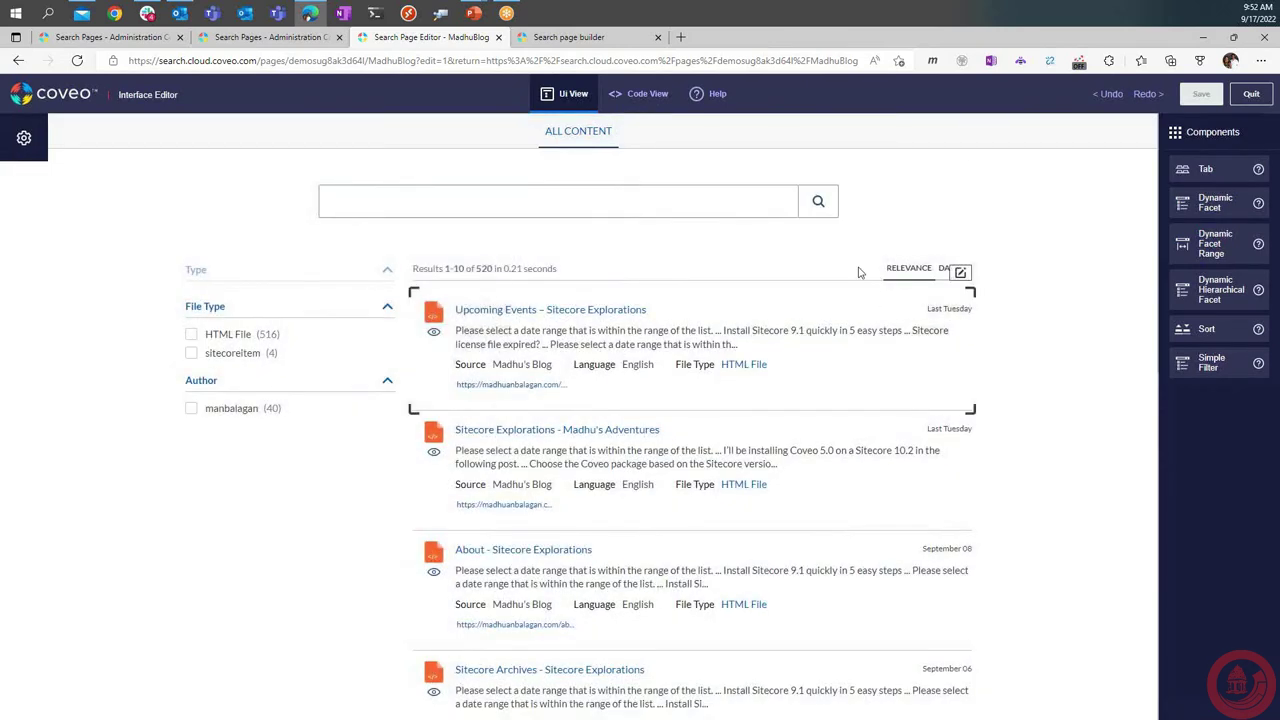
- Filter the results to the blog's single author, narrowing them to 40
click(350, 308)
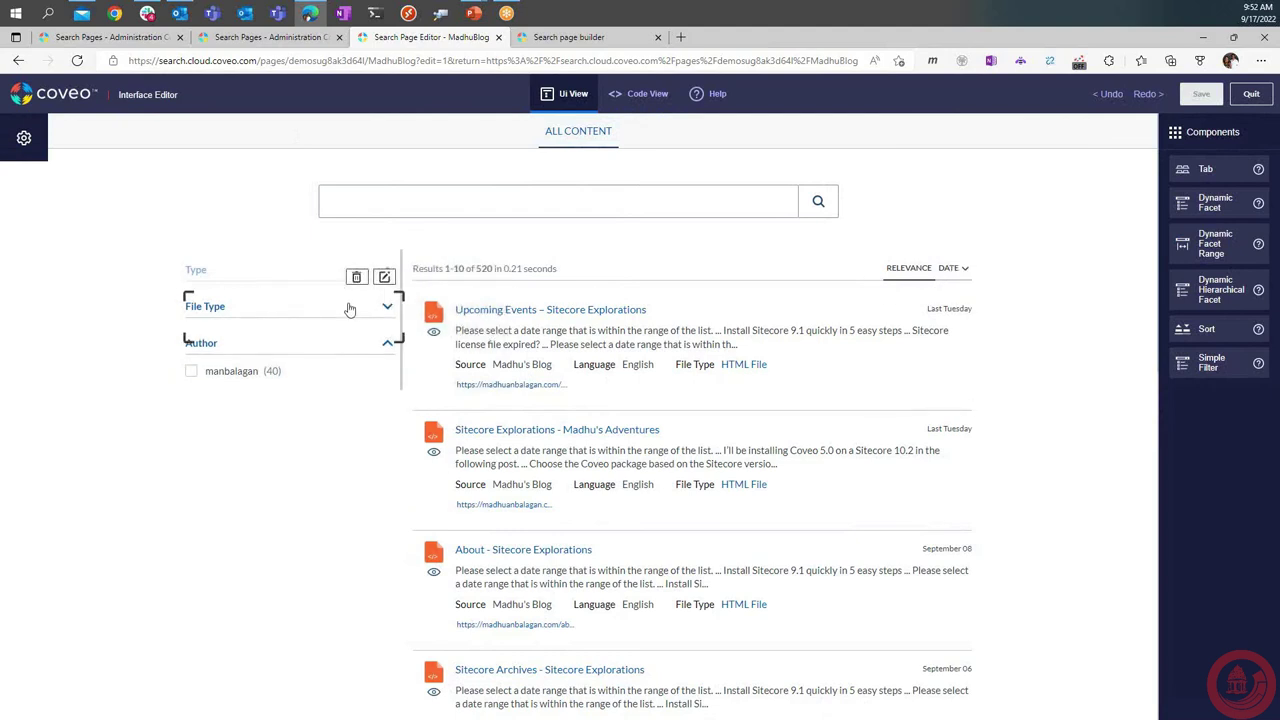
click(288, 370)
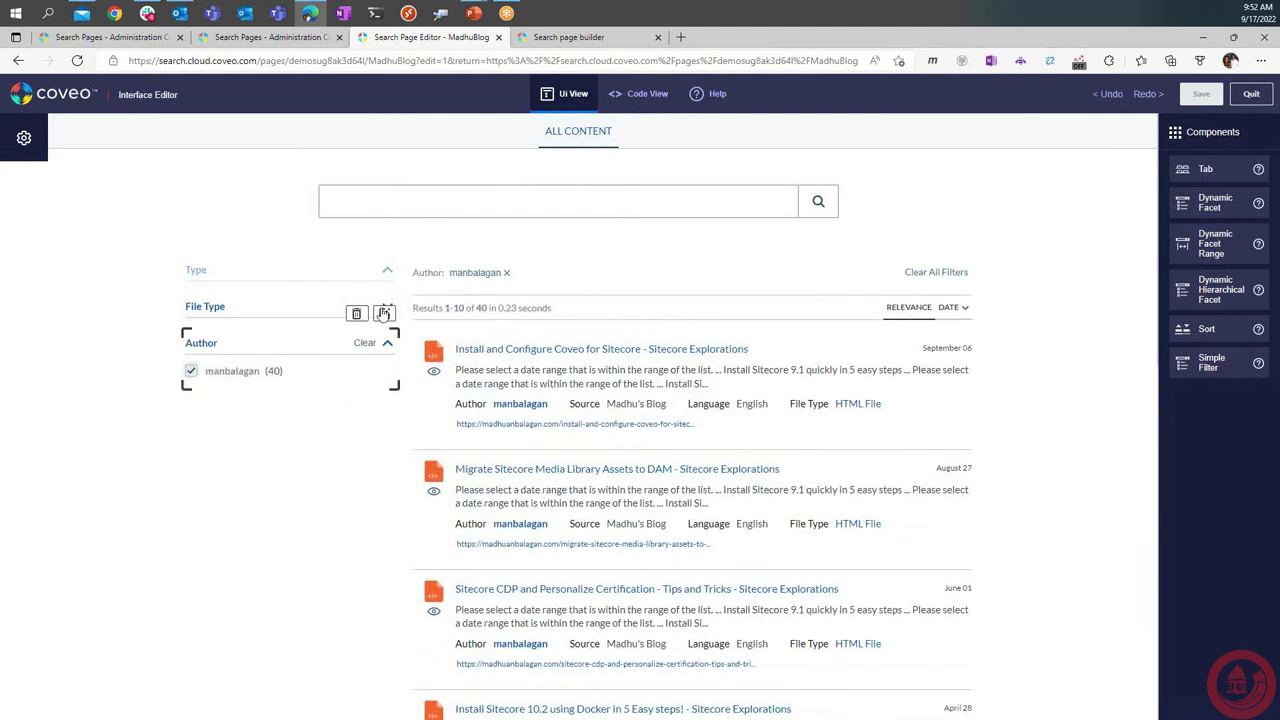
click(268, 308)
- Browse the File Type facet's caption, sorting and tab settings, then close them
click(385, 277)
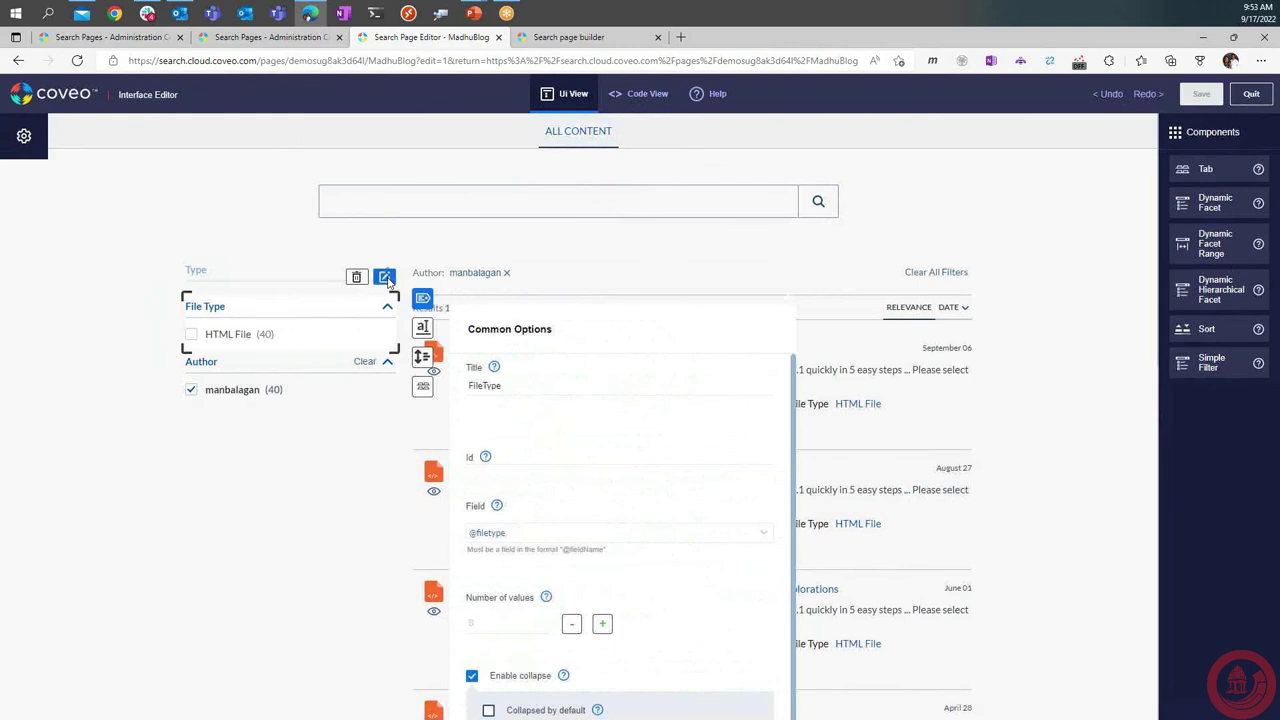
scroll(572, 501, down, 2)
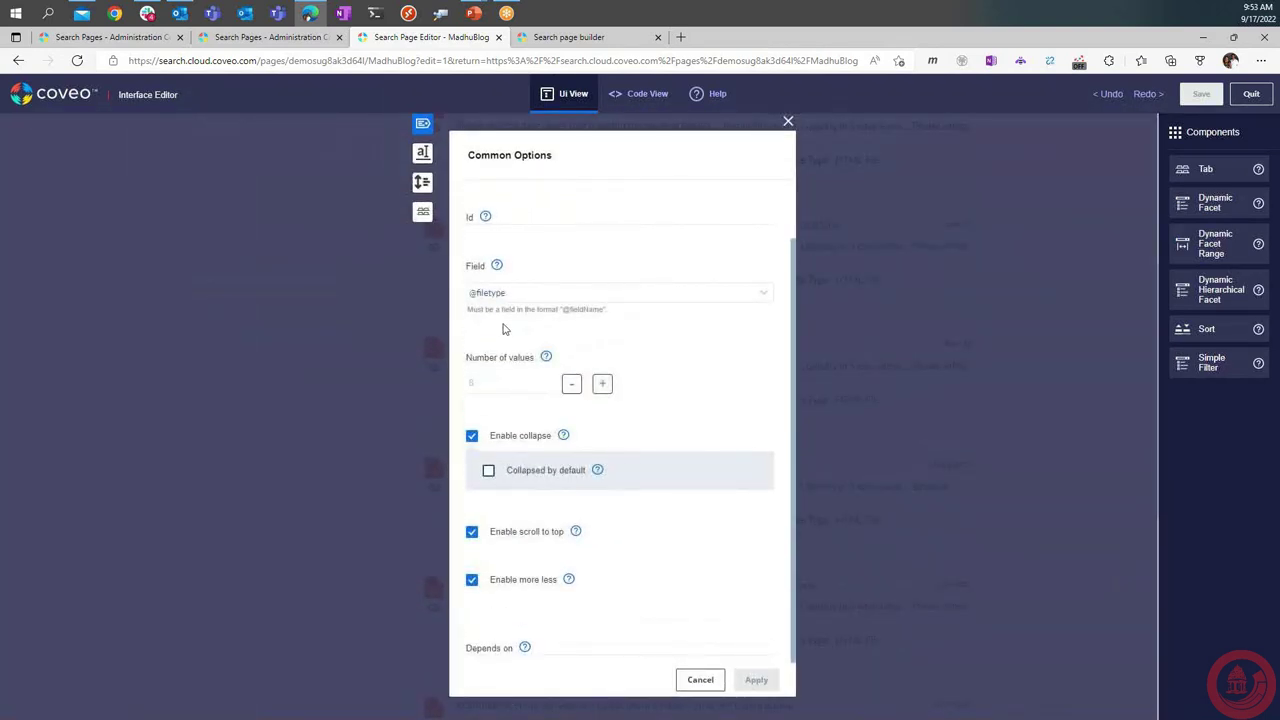
click(428, 152)
click(424, 180)
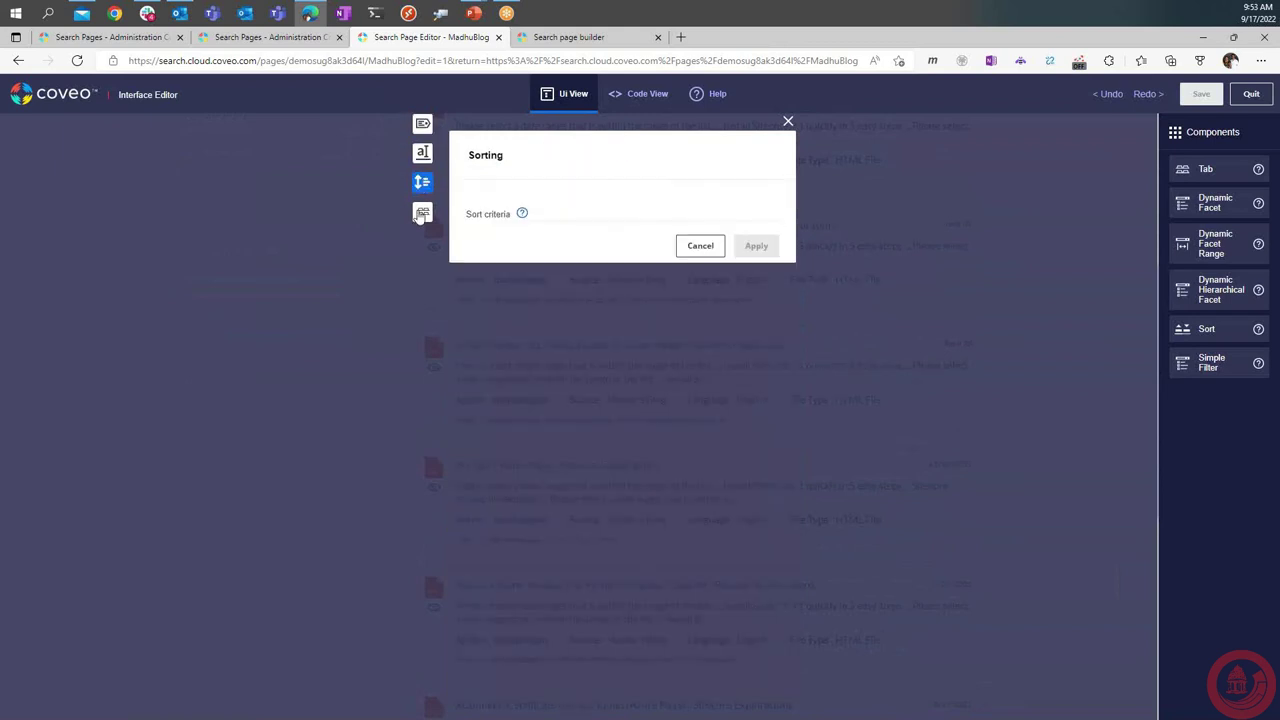
click(422, 214)
click(337, 239)
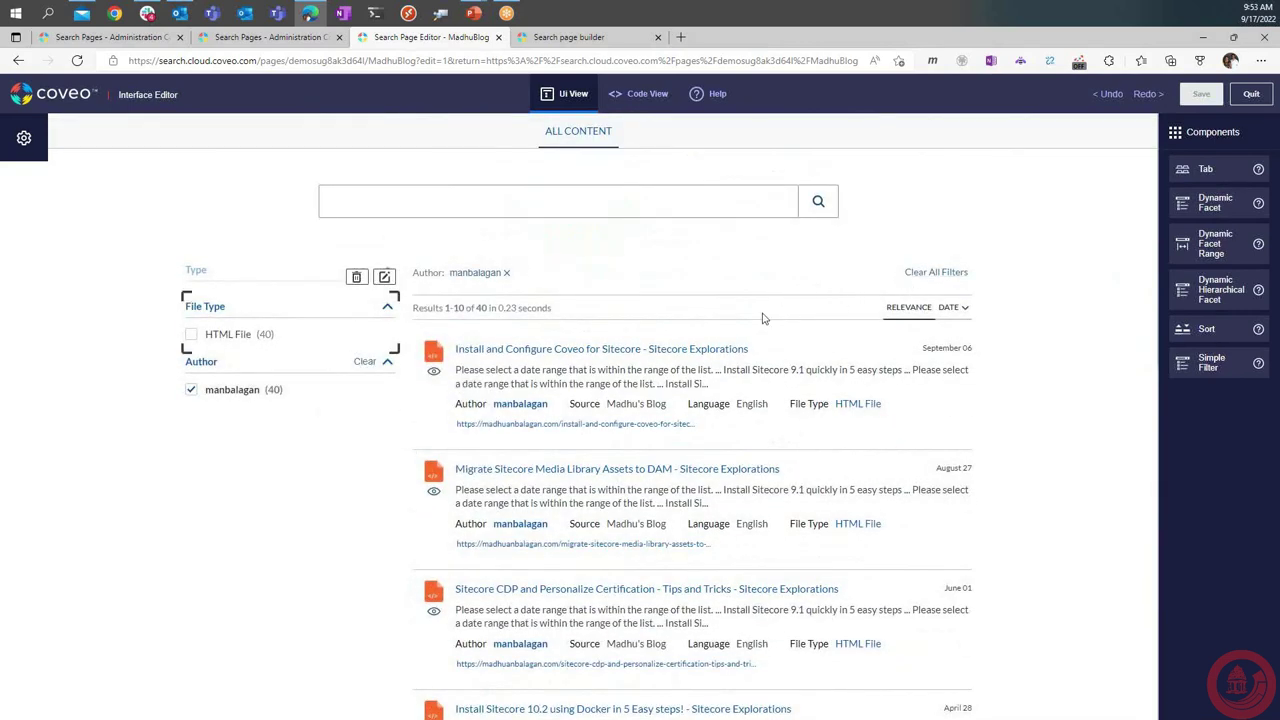
click(678, 207)
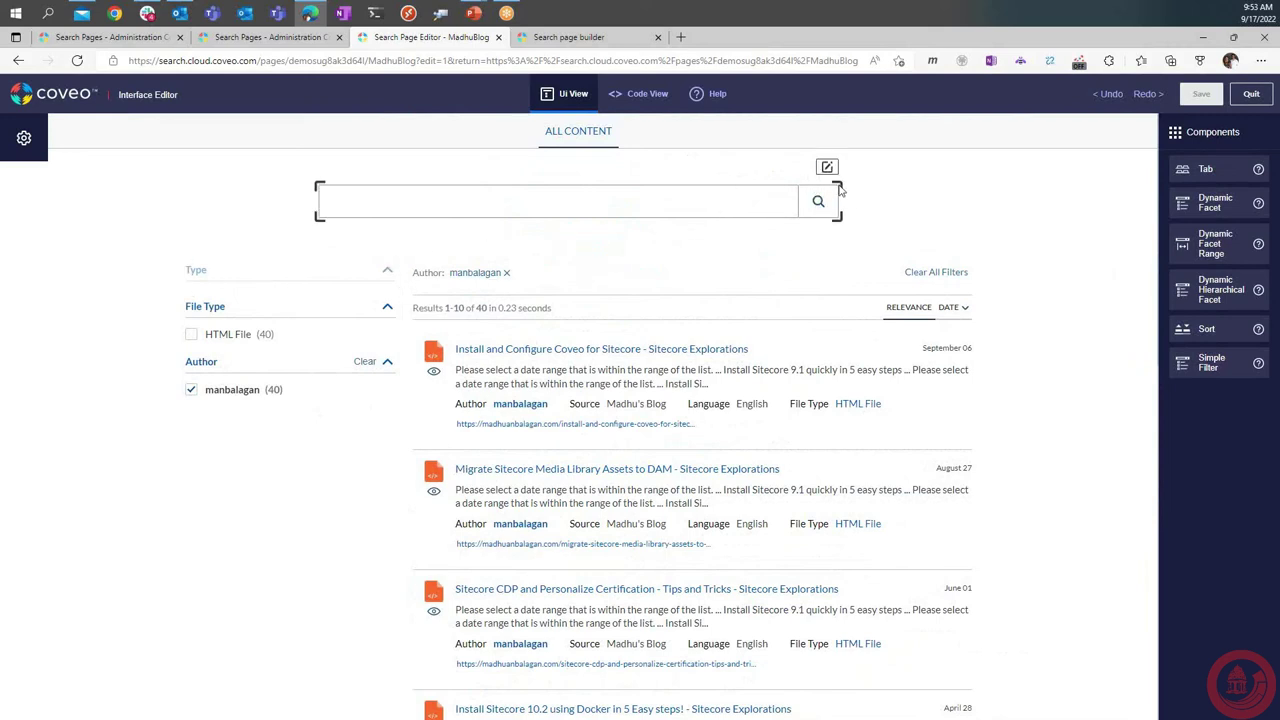
drag(1218, 362, 351, 257)
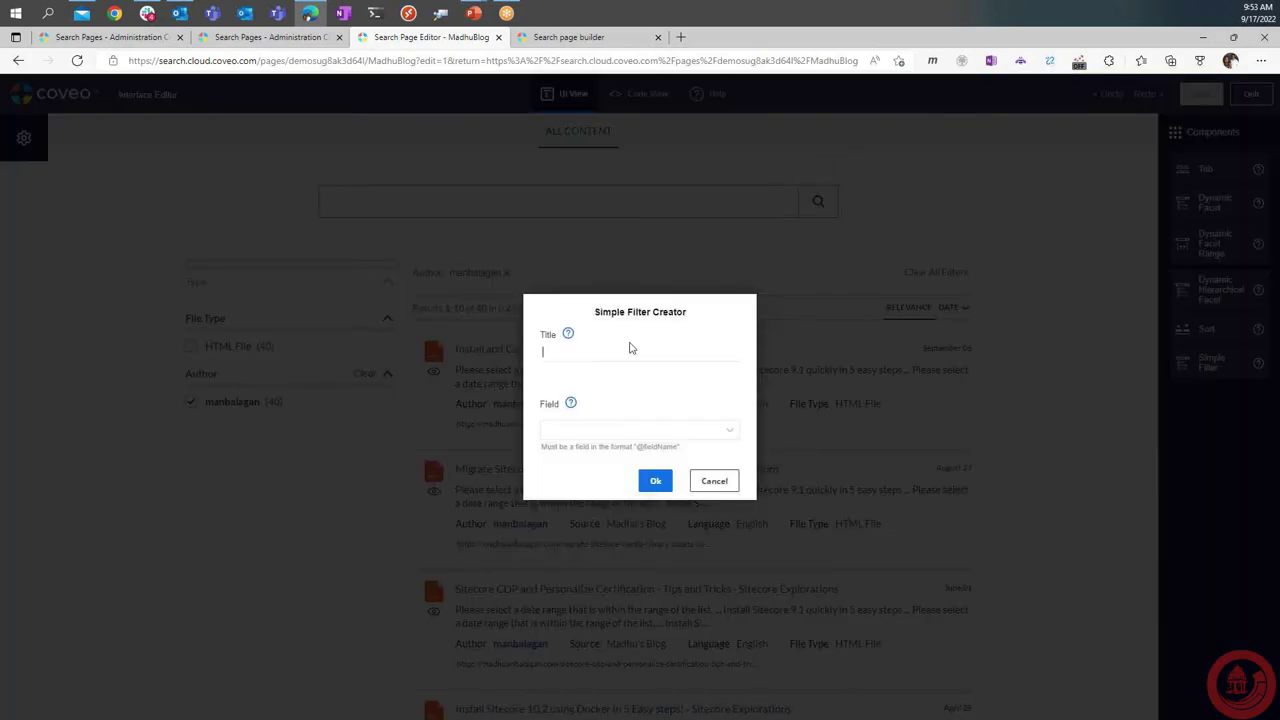
text(Sample)
click(660, 426)
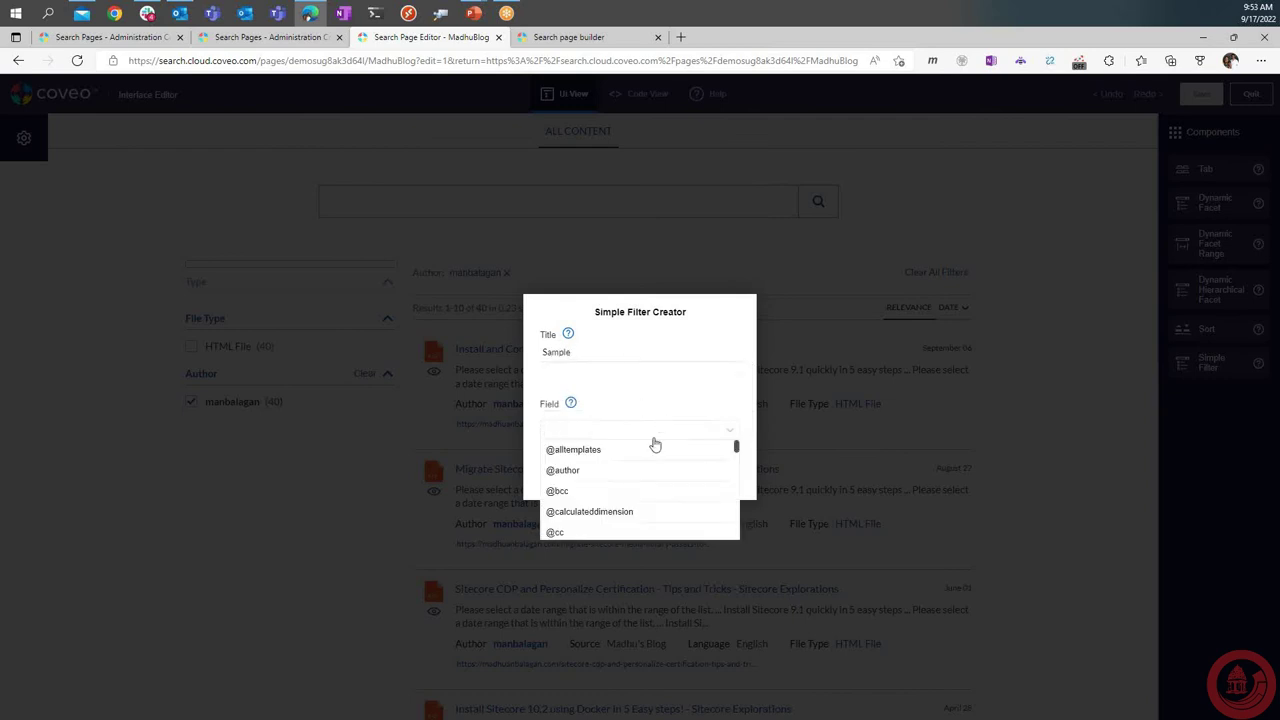
click(634, 471)
click(654, 482)
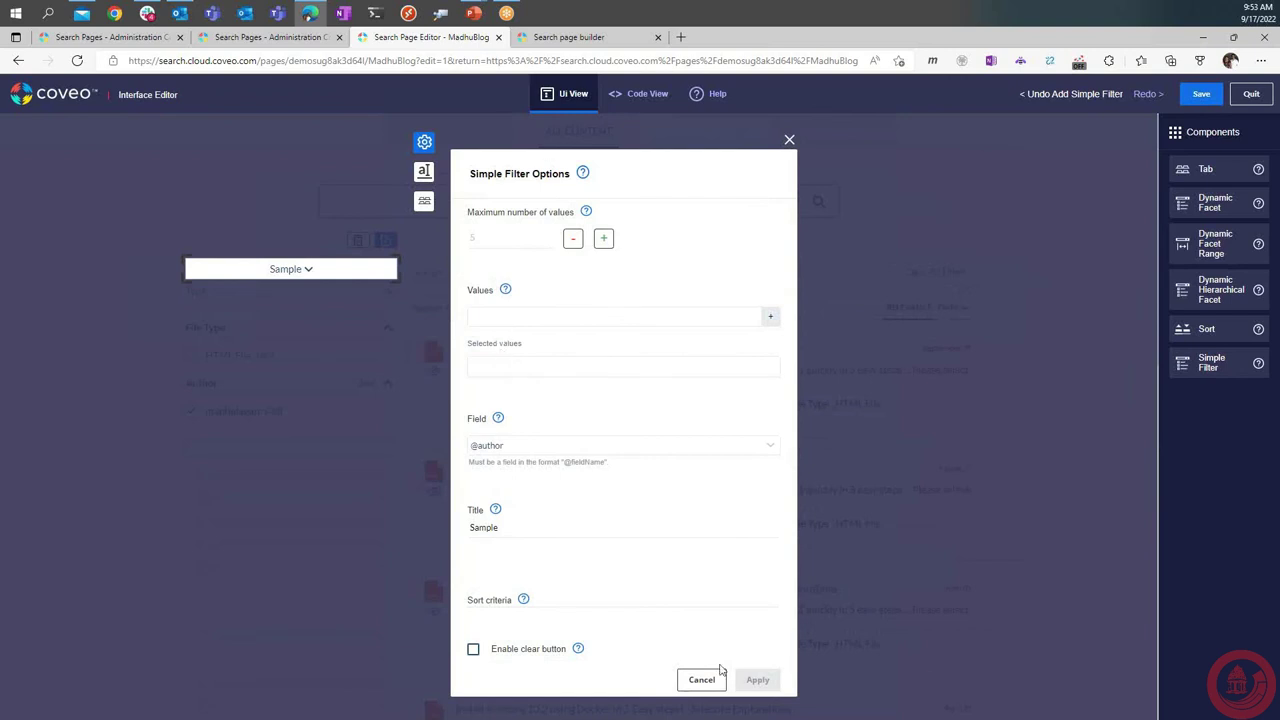
click(520, 653)
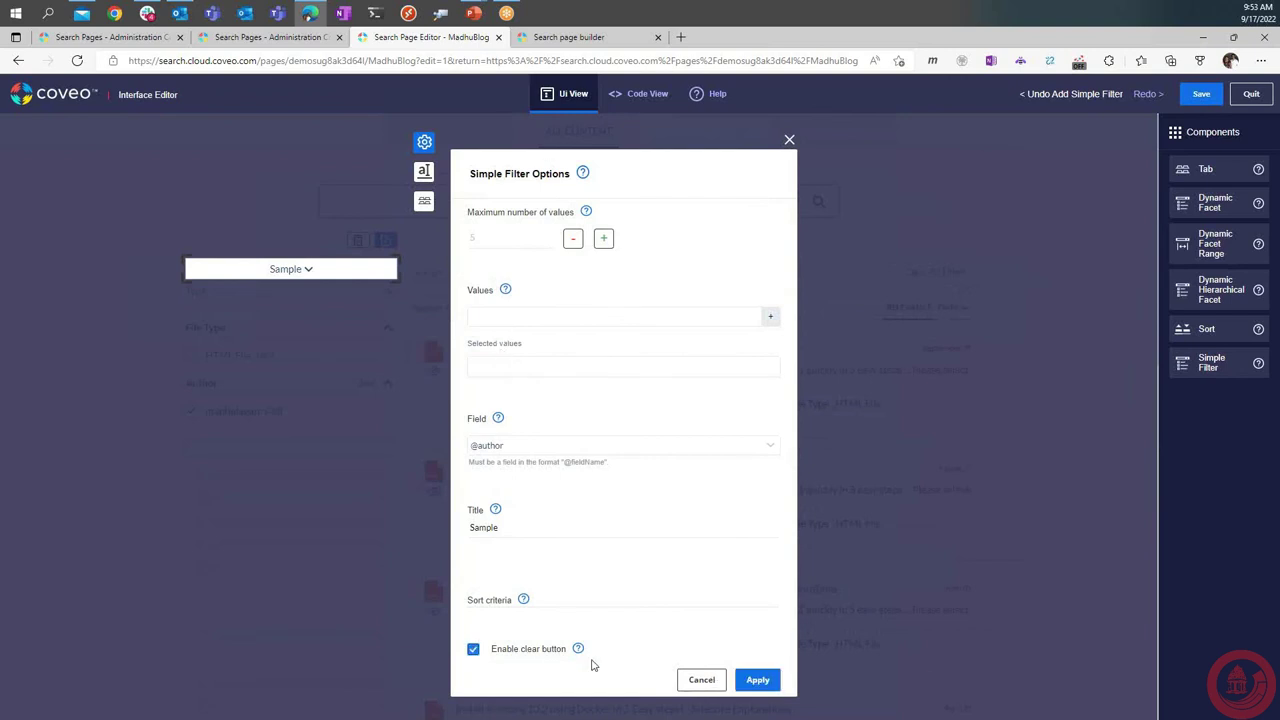
click(745, 686)
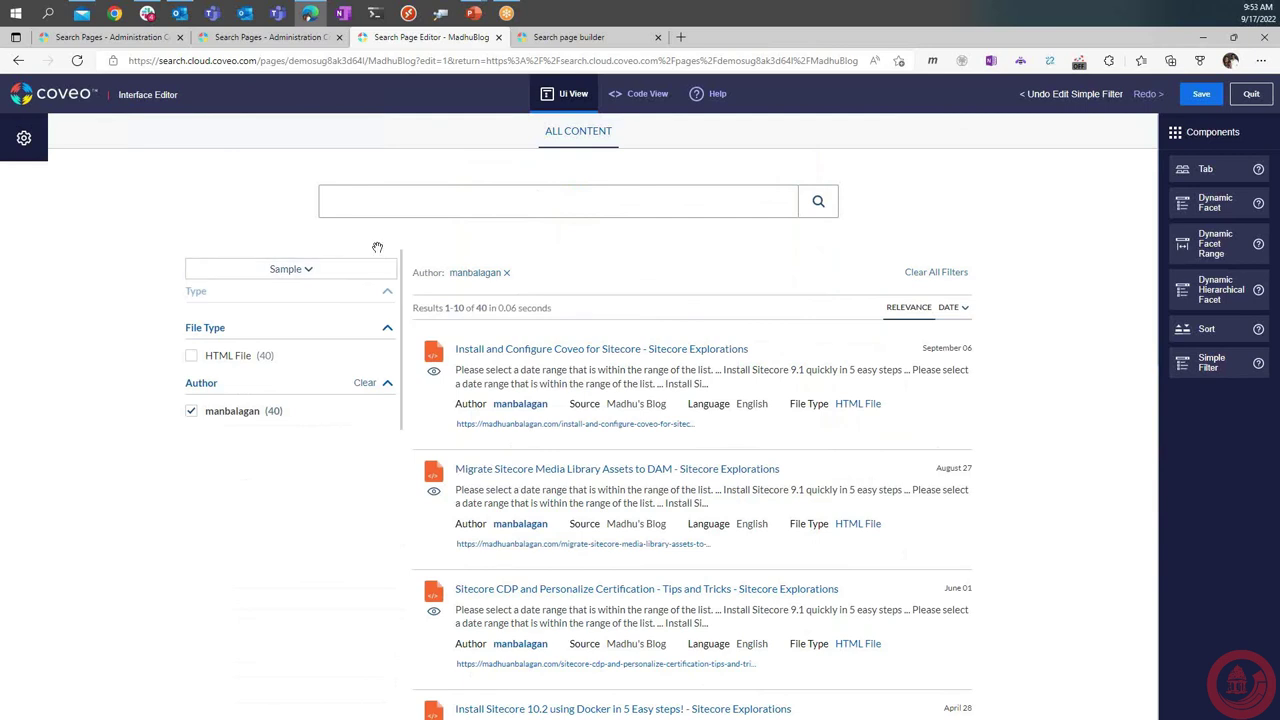
- Check the Sample filter's values, delete the filter, and view the page's HTML code
mouse_move(323, 266)
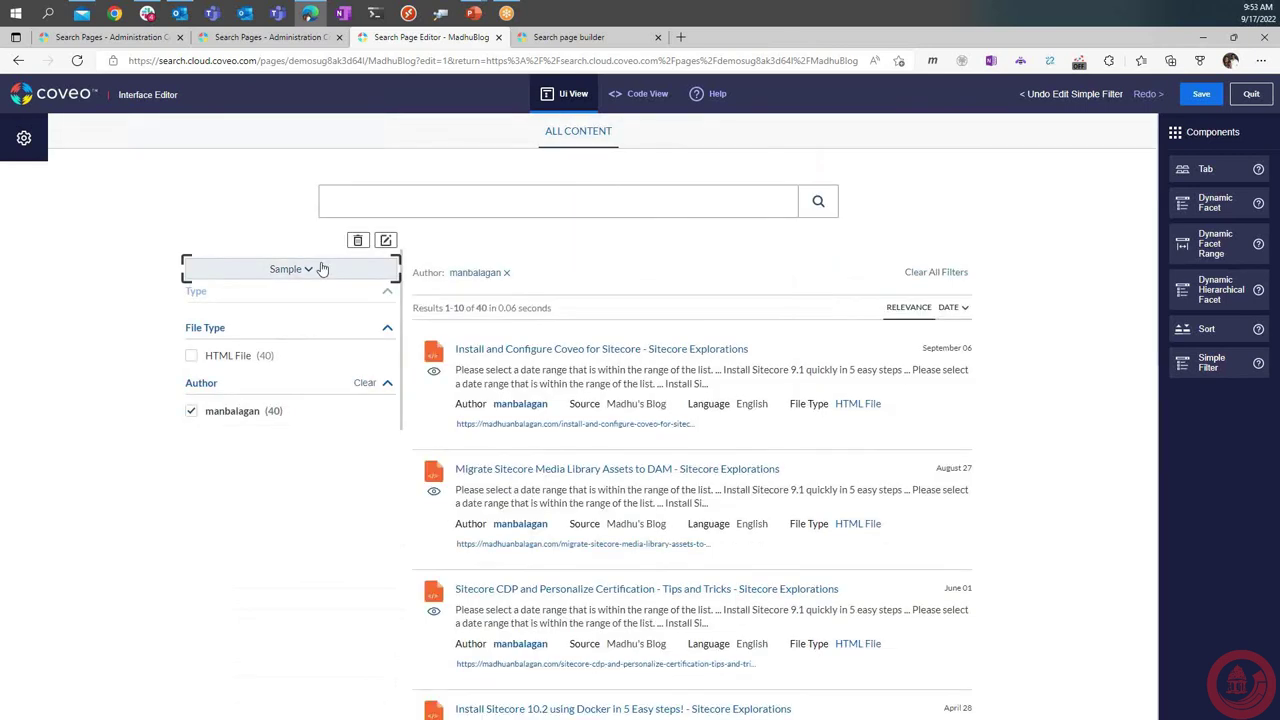
click(322, 269)
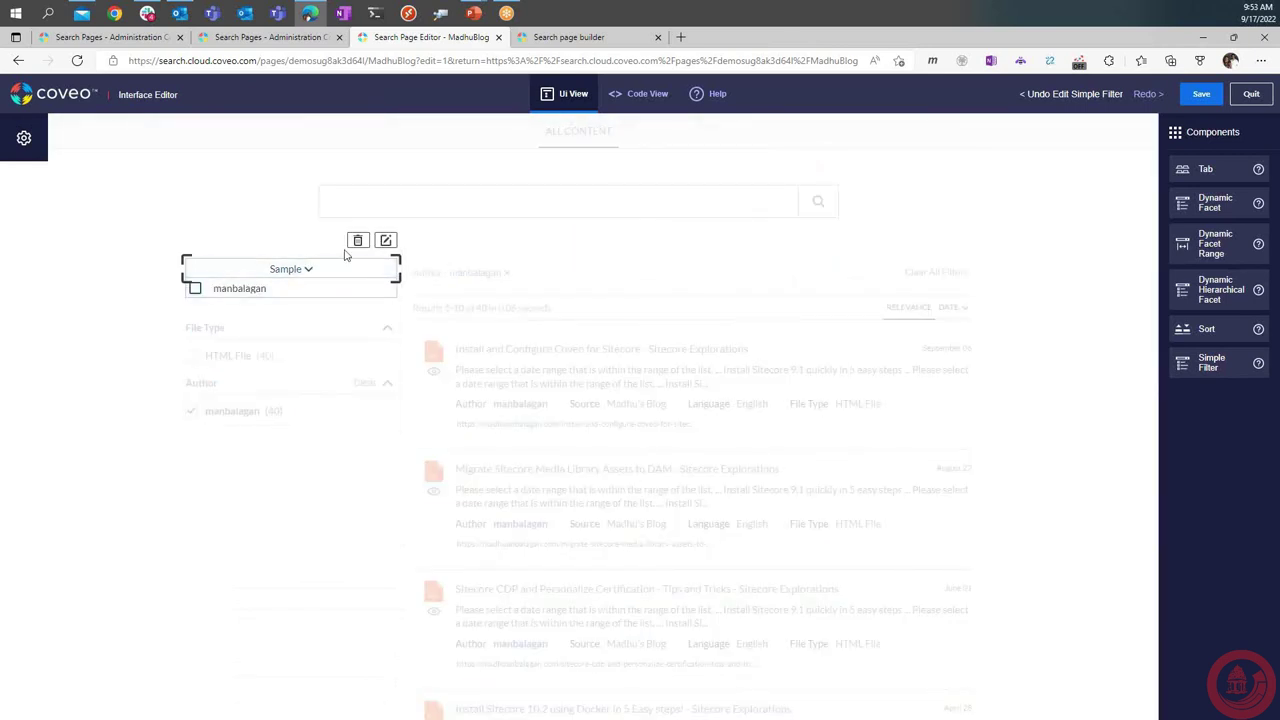
click(357, 241)
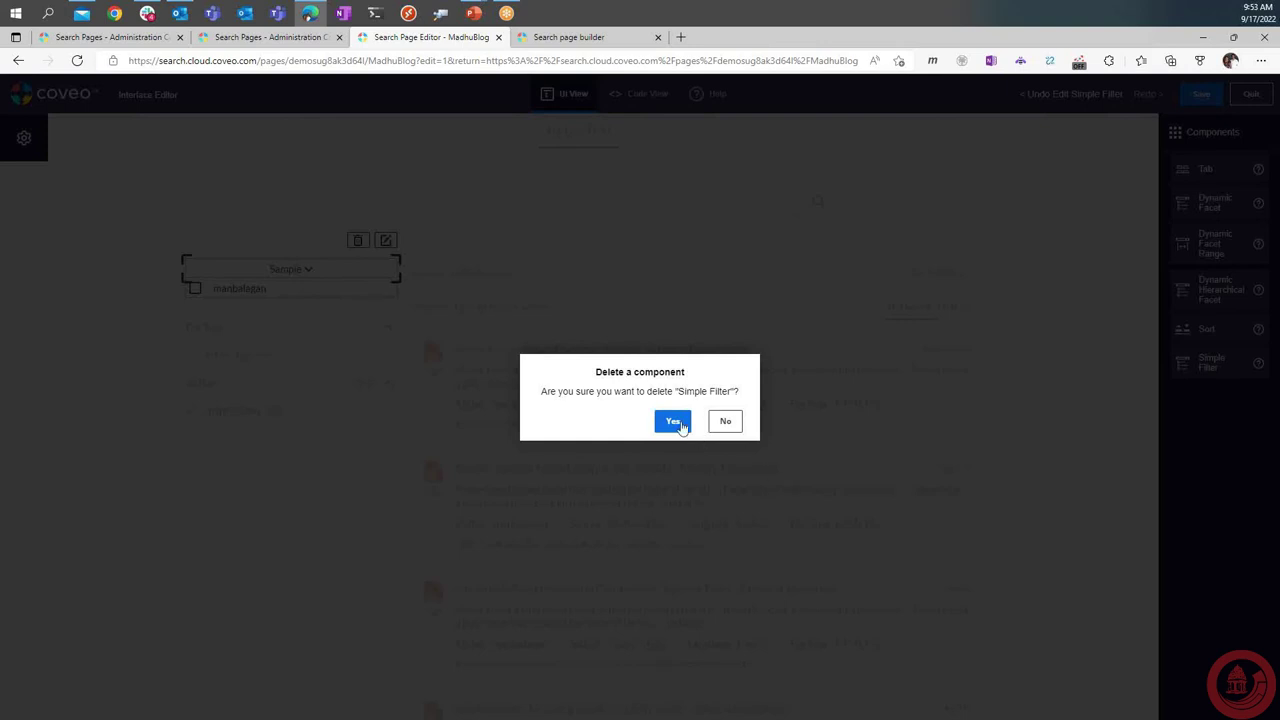
click(674, 421)
click(644, 94)
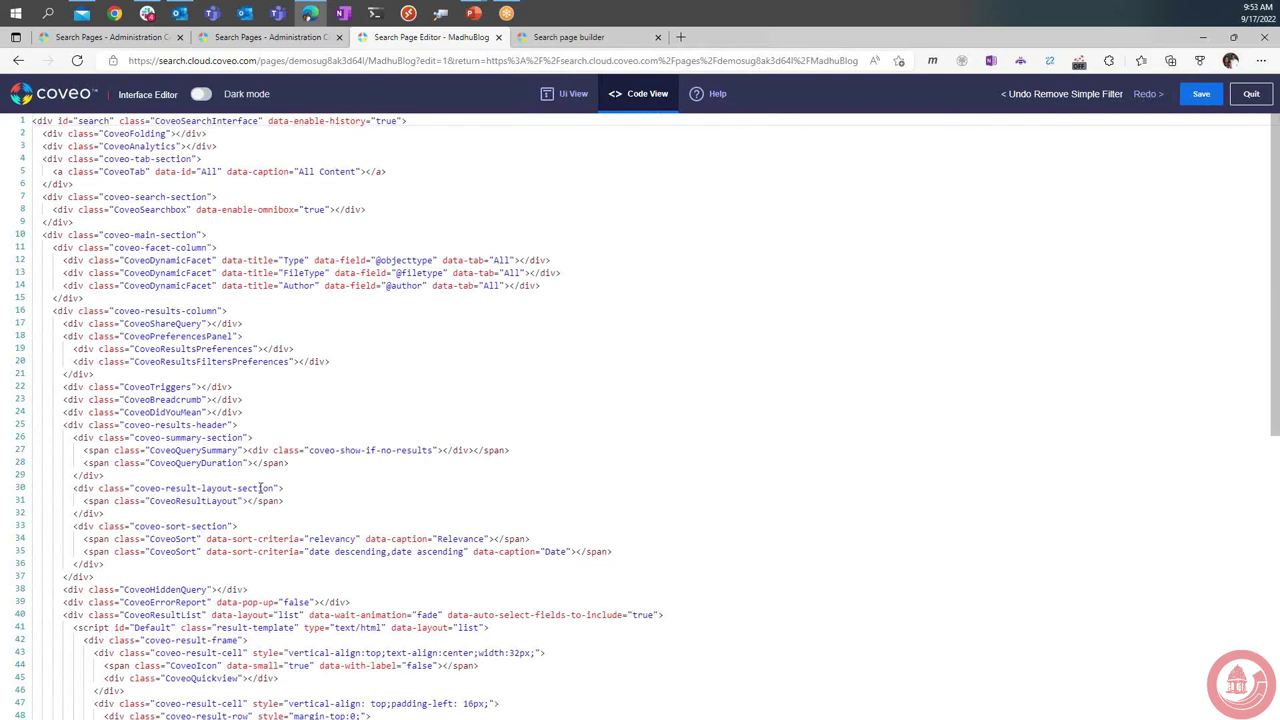
- Read the MadhuBlog search page HTML in Code View, then return to the 520-result visual layout
scroll(261, 487, down, 1)
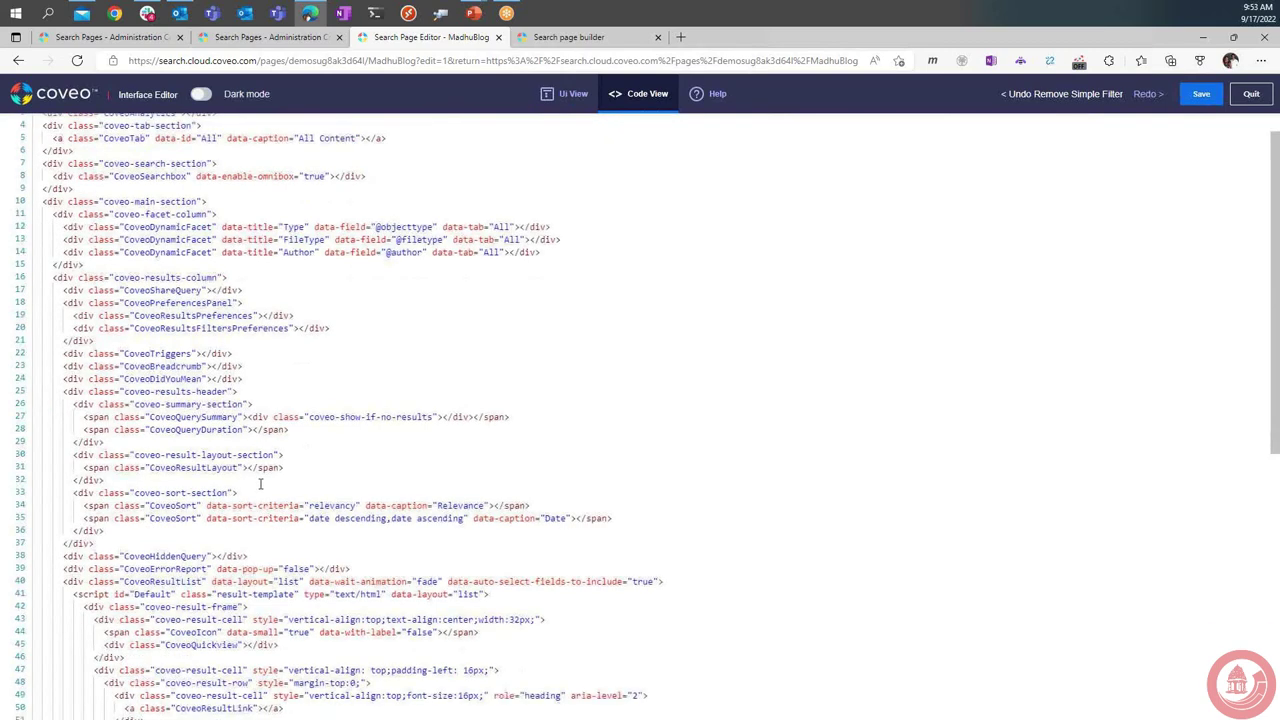
scroll(260, 484, down, 1)
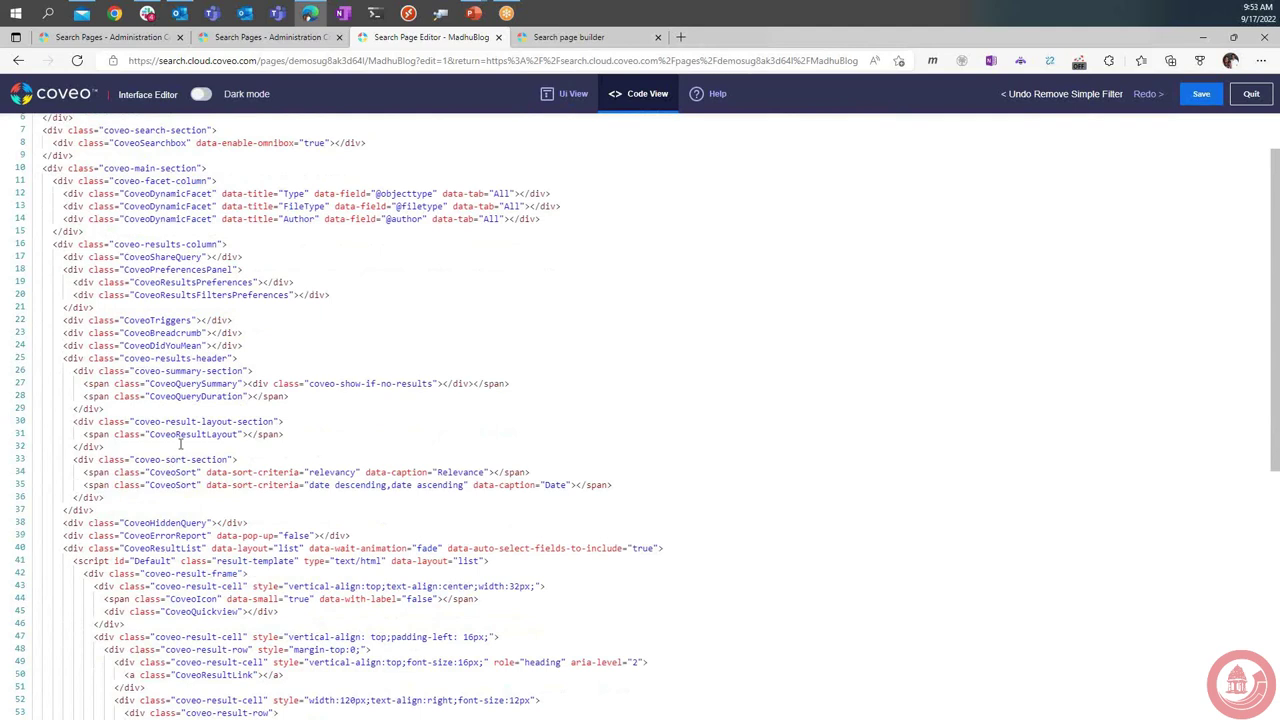
scroll(181, 443, down, 5)
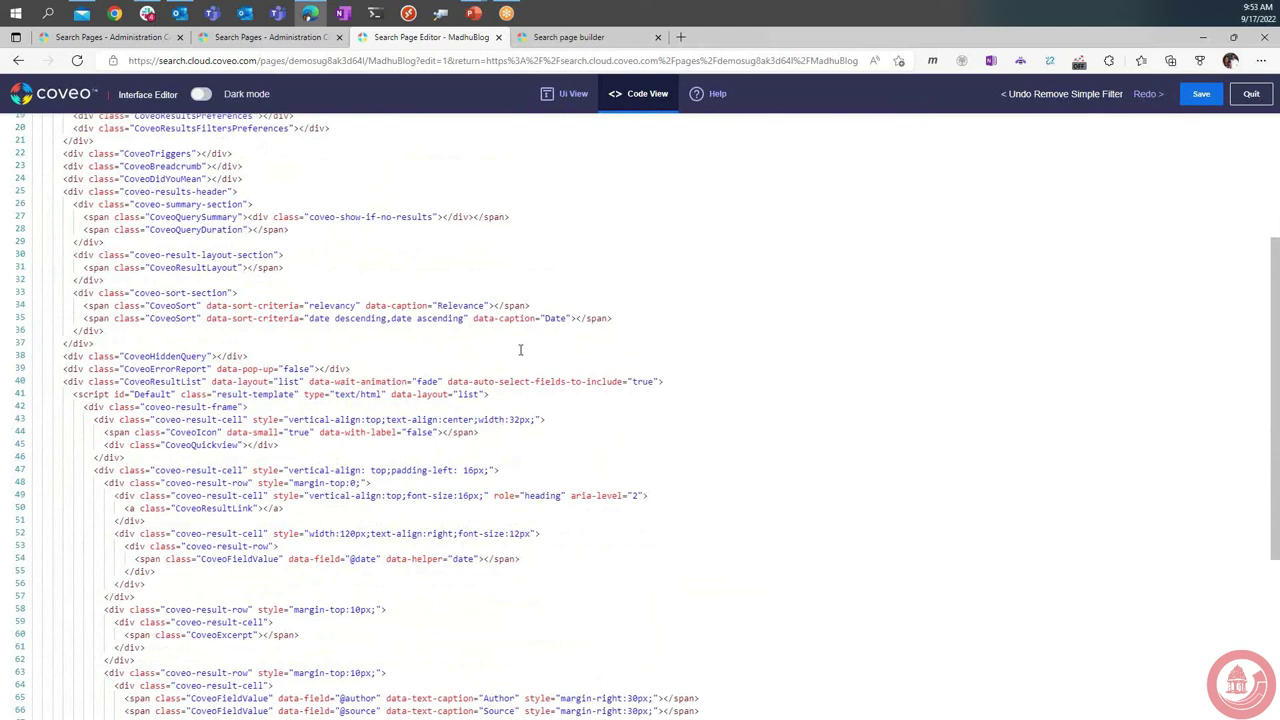
scroll(374, 248, down, 6)
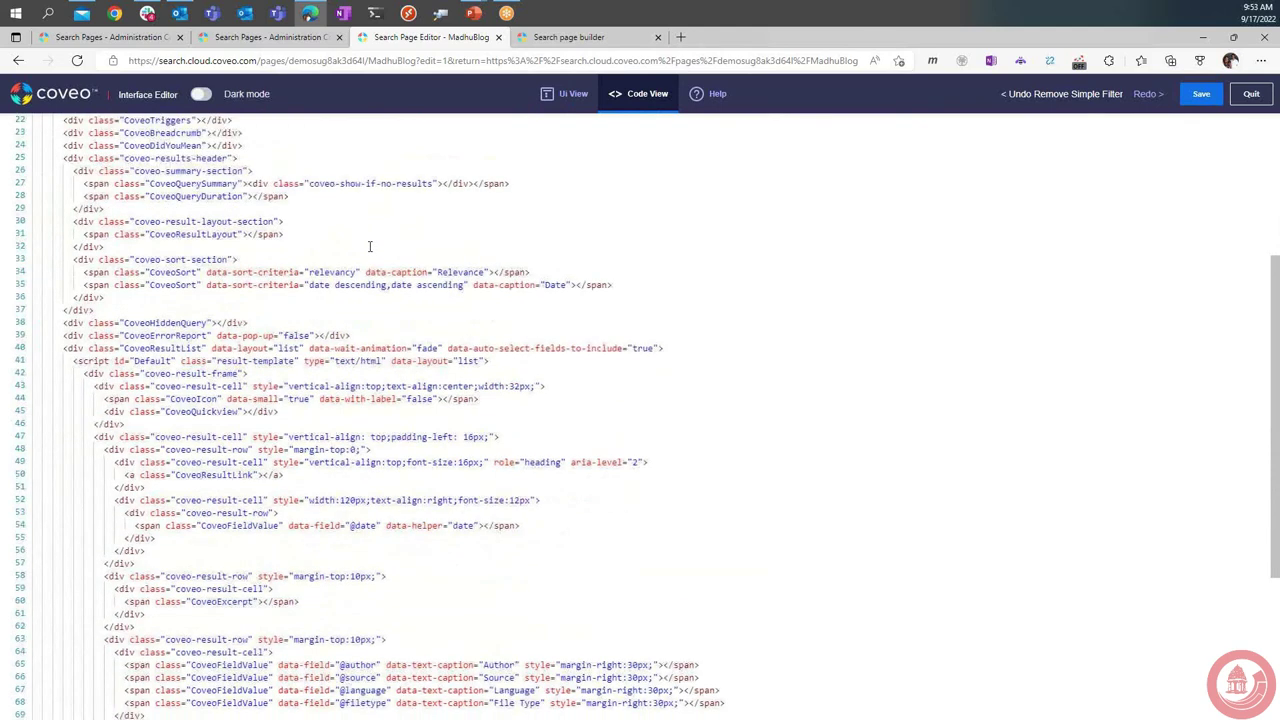
scroll(272, 523, down, 2)
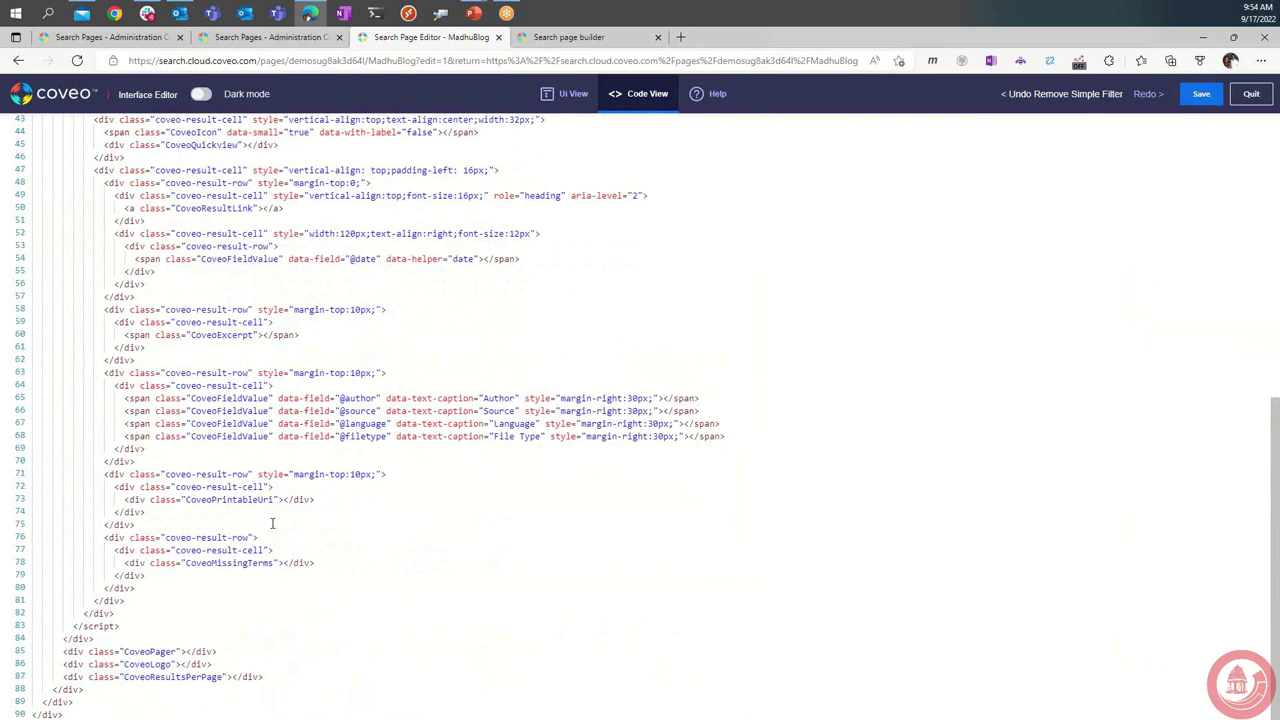
scroll(272, 523, up, 12)
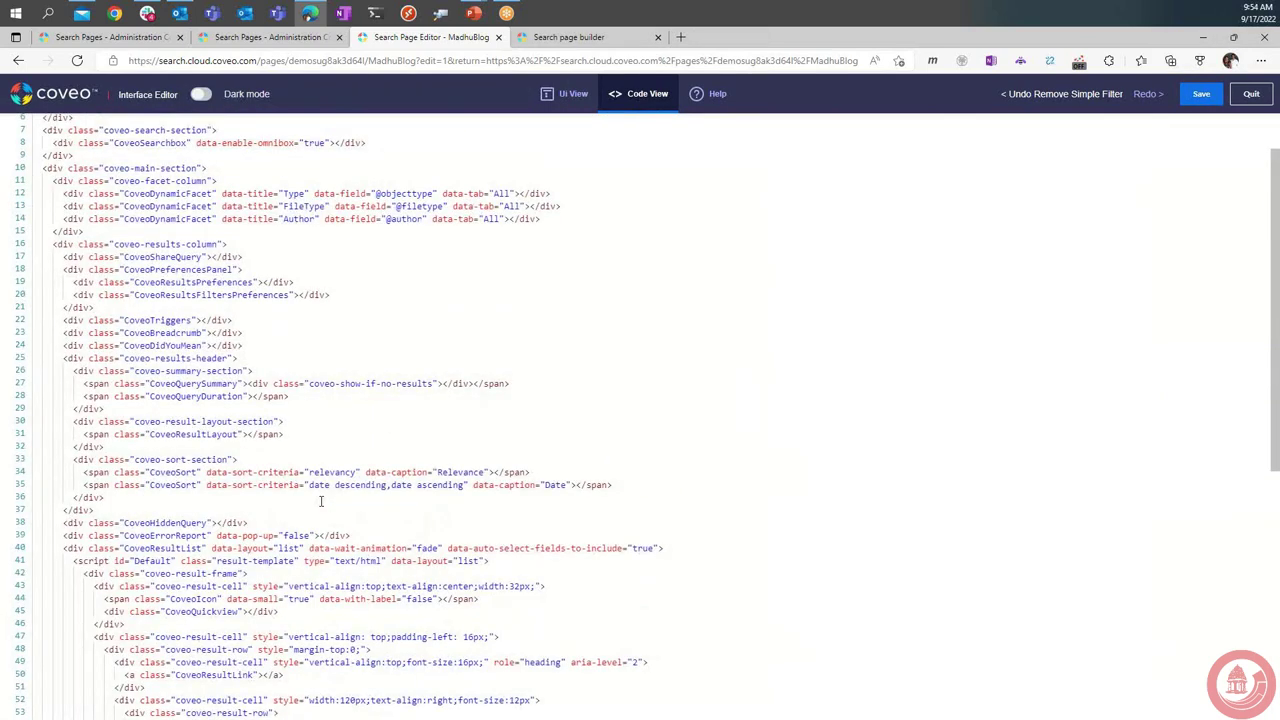
click(573, 94)
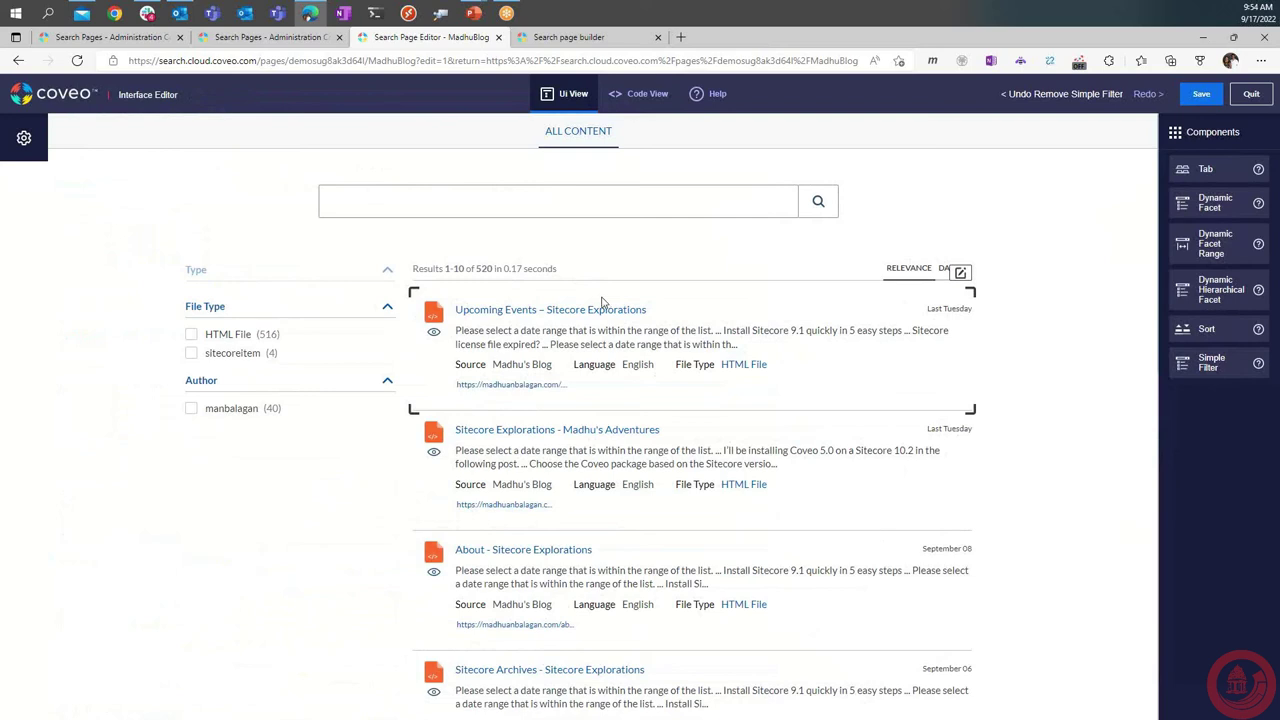
- Open Analytics Reports from the sidebar and select the Content Gaps report
click(87, 40)
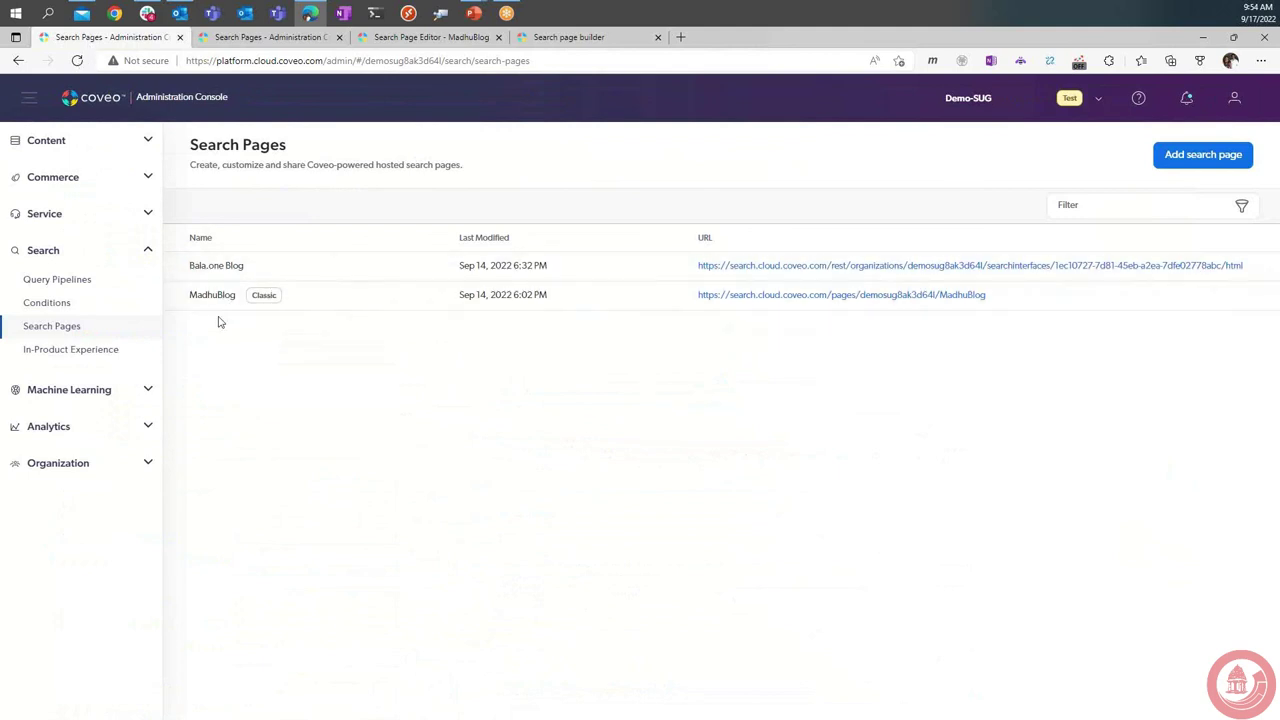
click(106, 390)
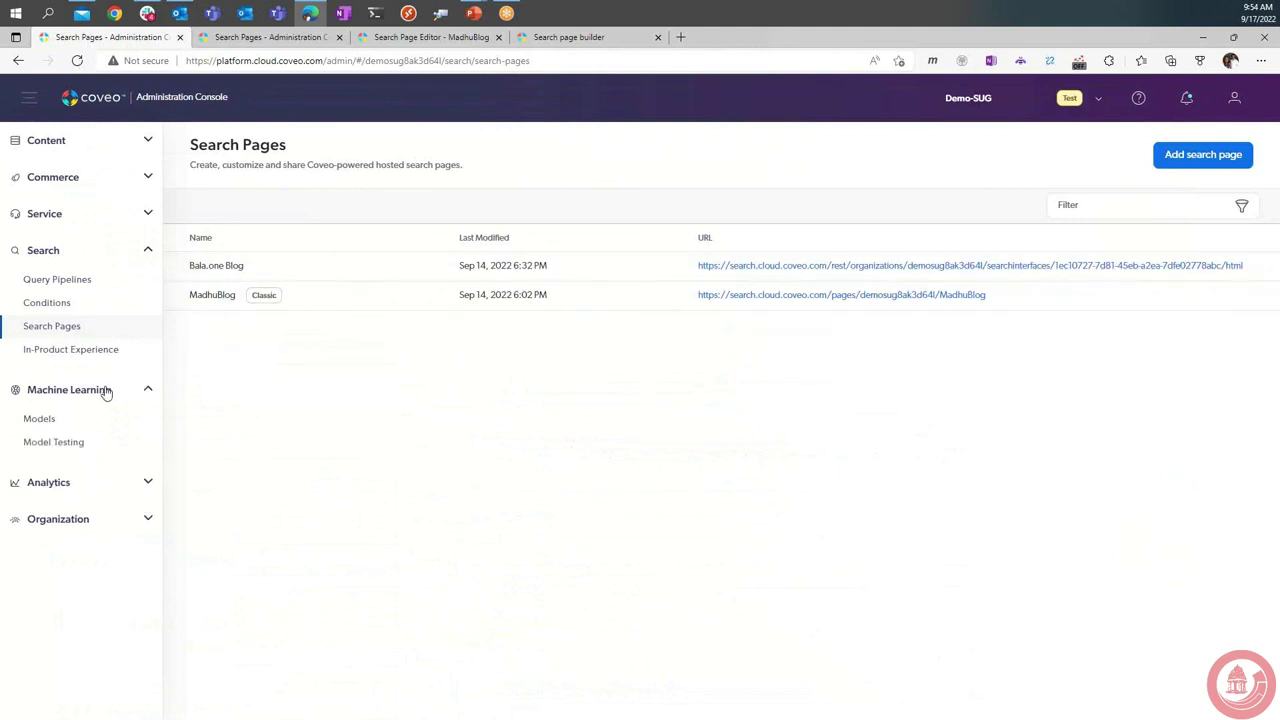
click(82, 486)
click(78, 511)
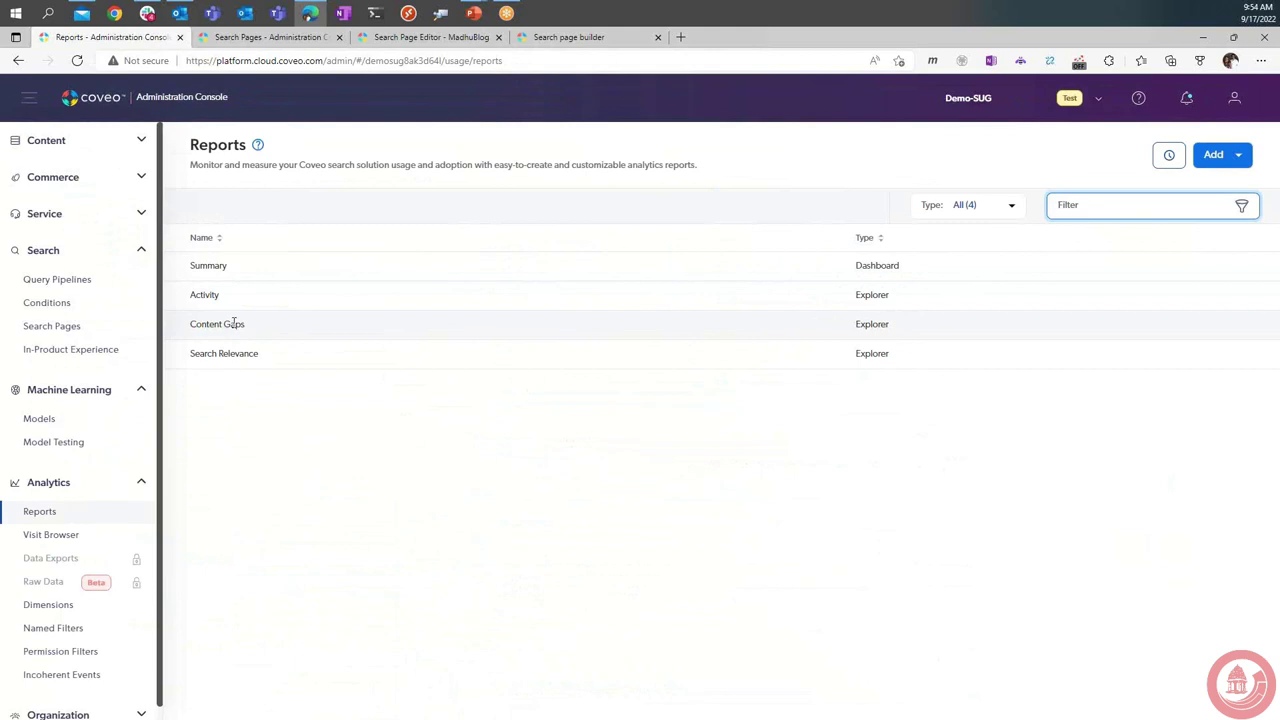
click(234, 323)
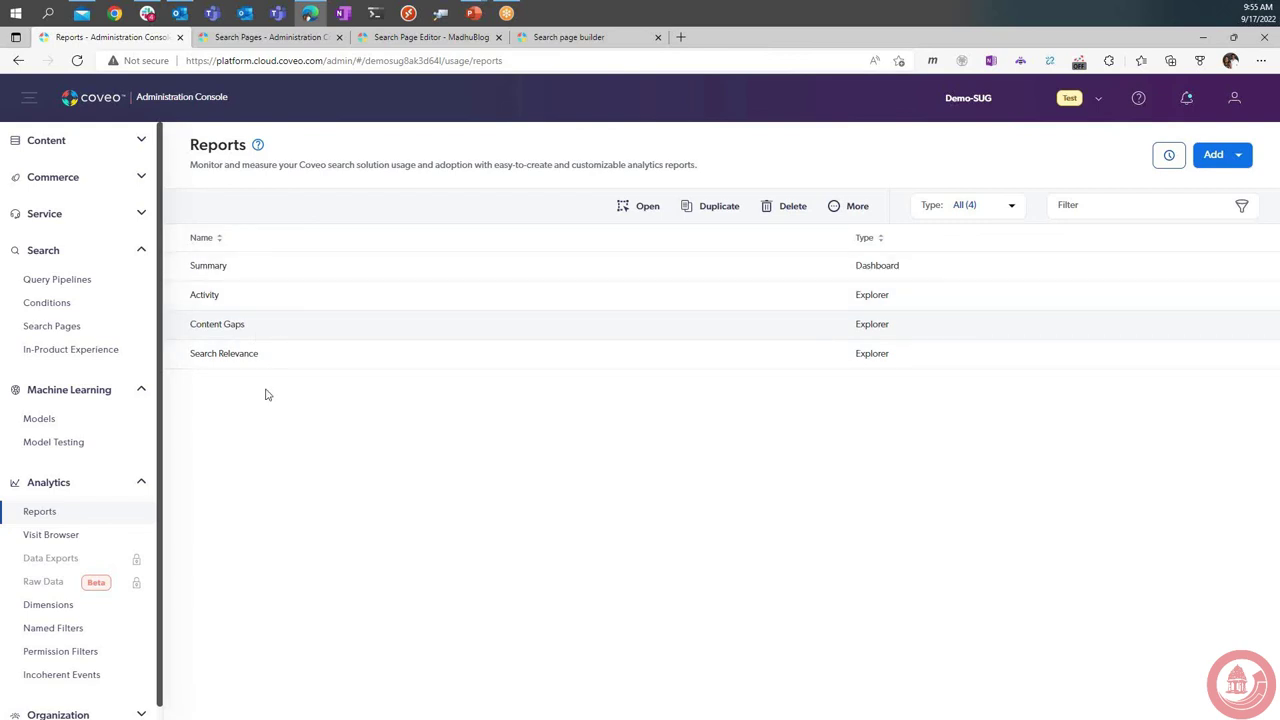
- Open the Visit Browser to review the Sep 16, 2022 Windows Chrome 105.0 visit
click(104, 539)
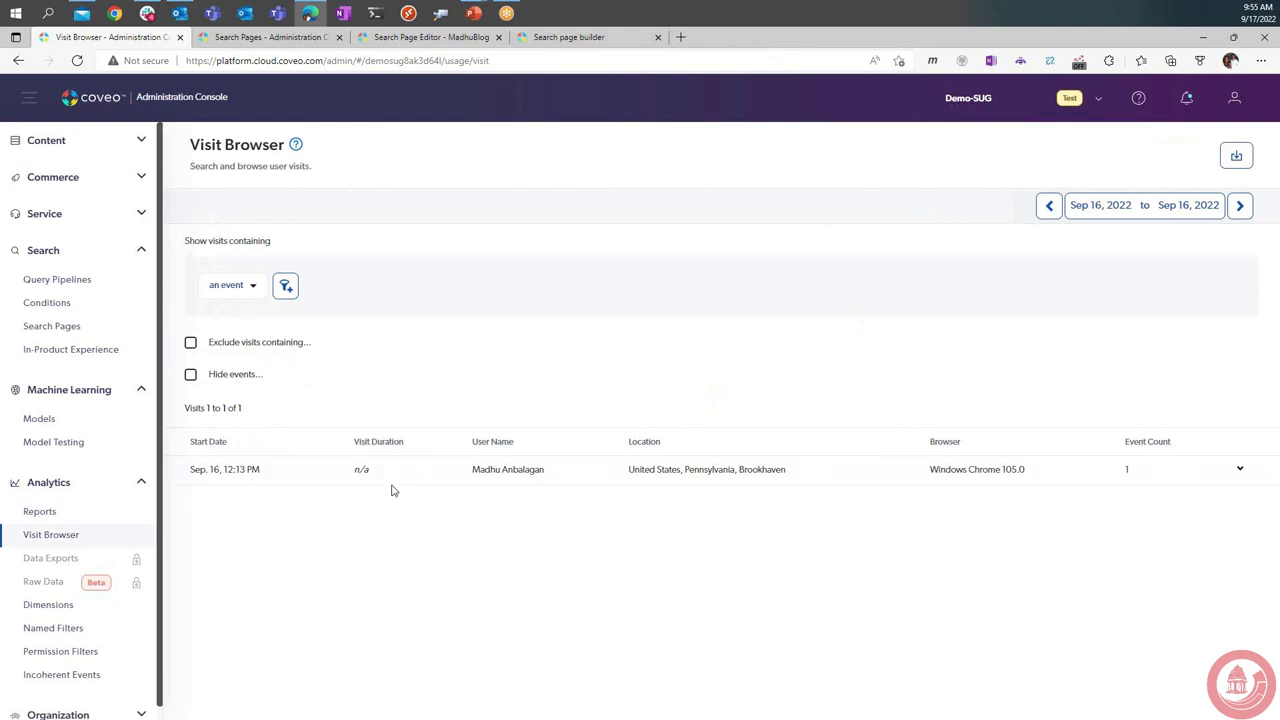
scroll(96, 560, down, 1)
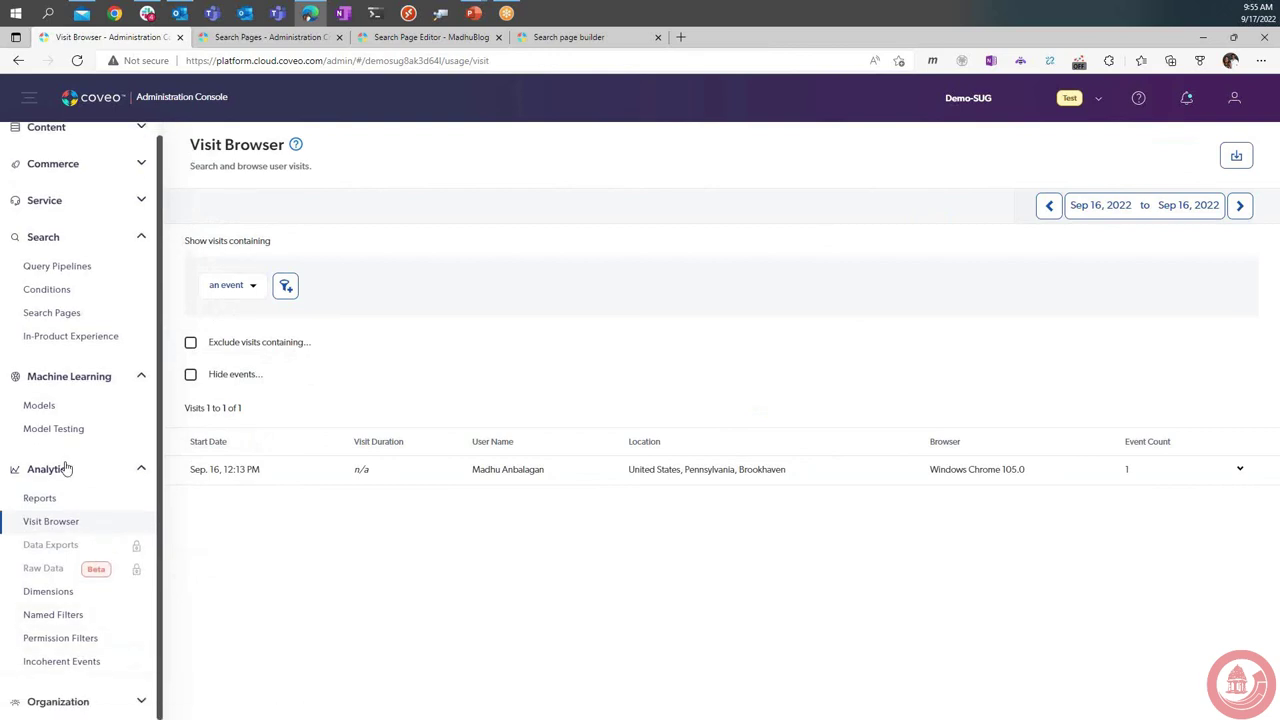
- Review the license usage limits in Organization Settings, then open the Groups list
click(67, 470)
click(95, 515)
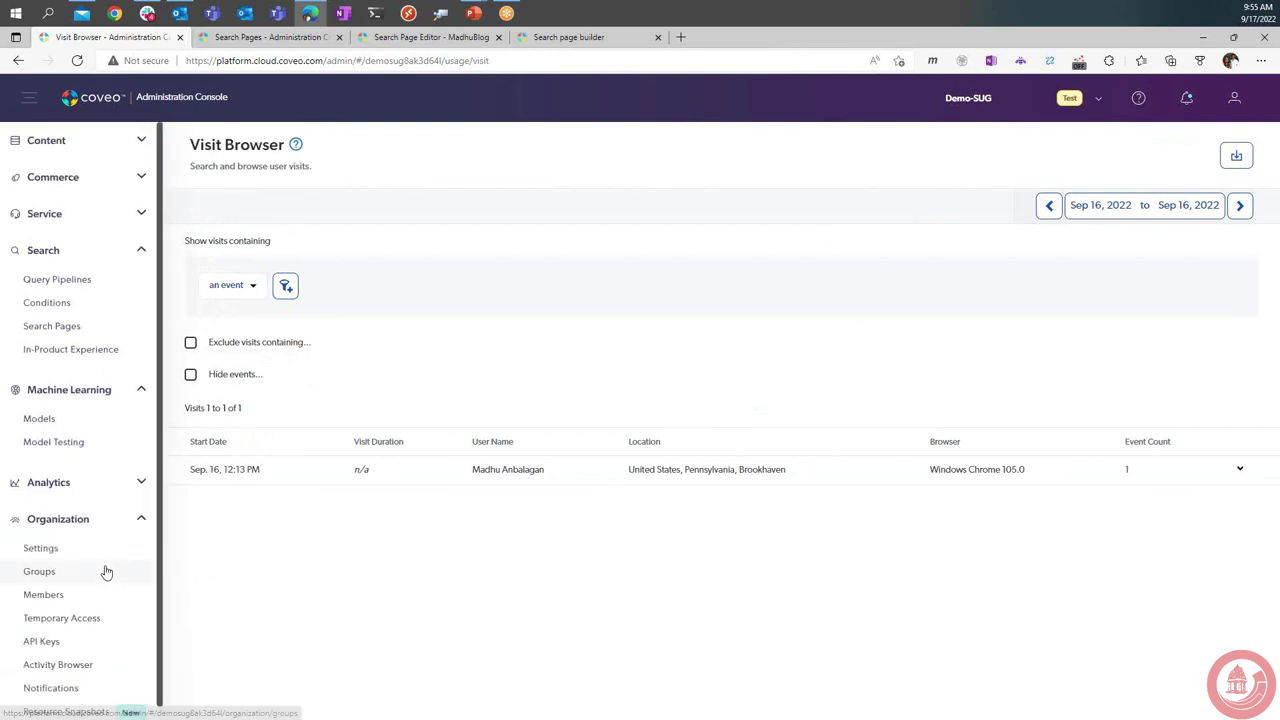
scroll(100, 560, down, 1)
click(41, 535)
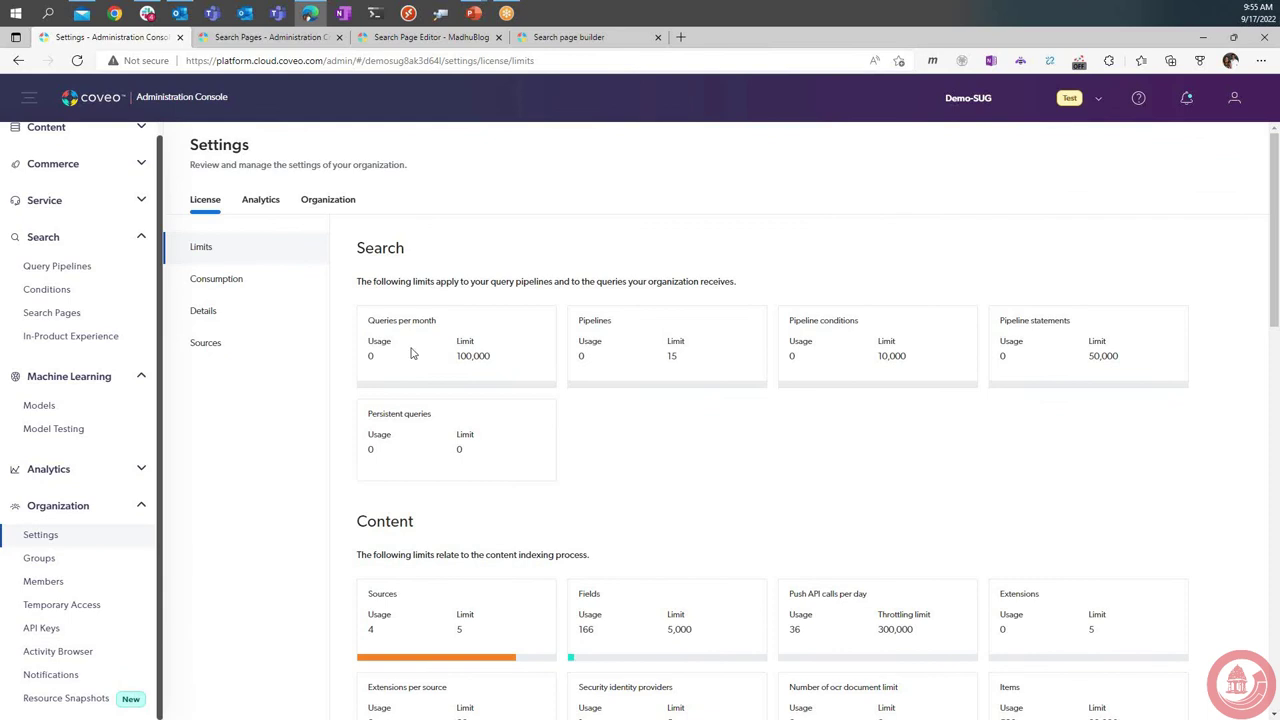
scroll(500, 440, down, 3)
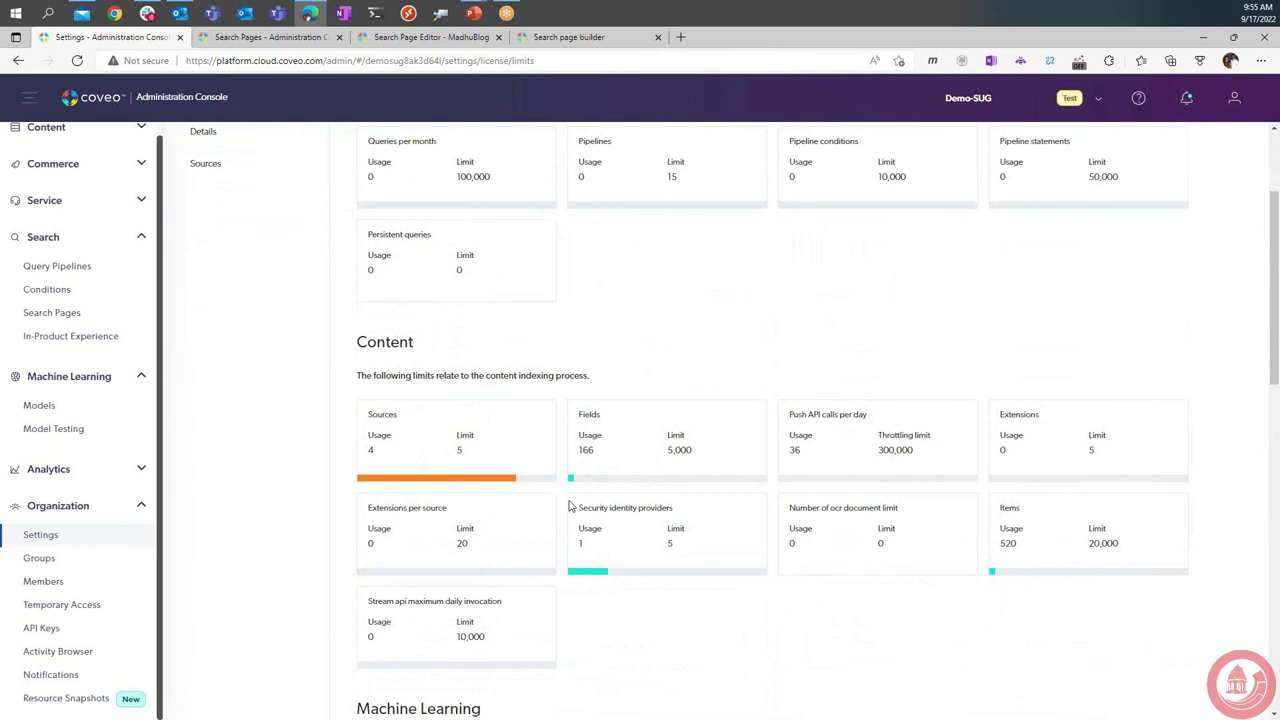
scroll(567, 511, down, 4)
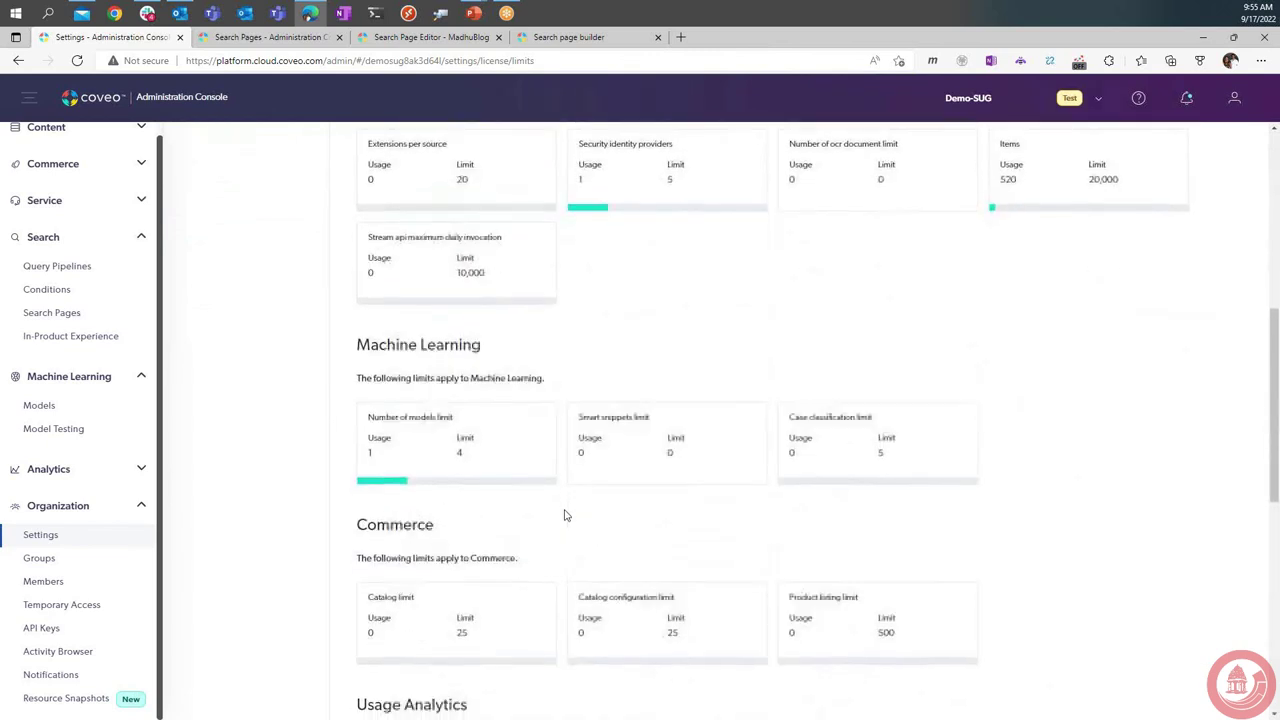
scroll(565, 515, down, 5)
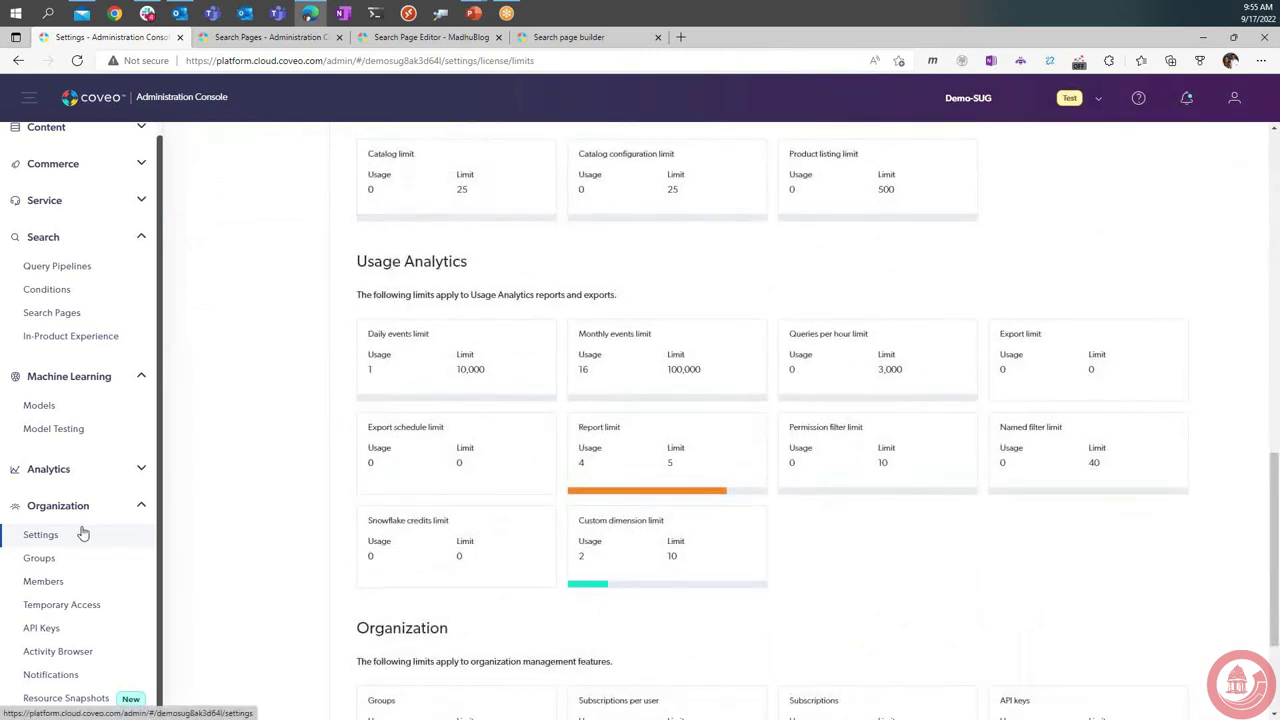
click(54, 560)
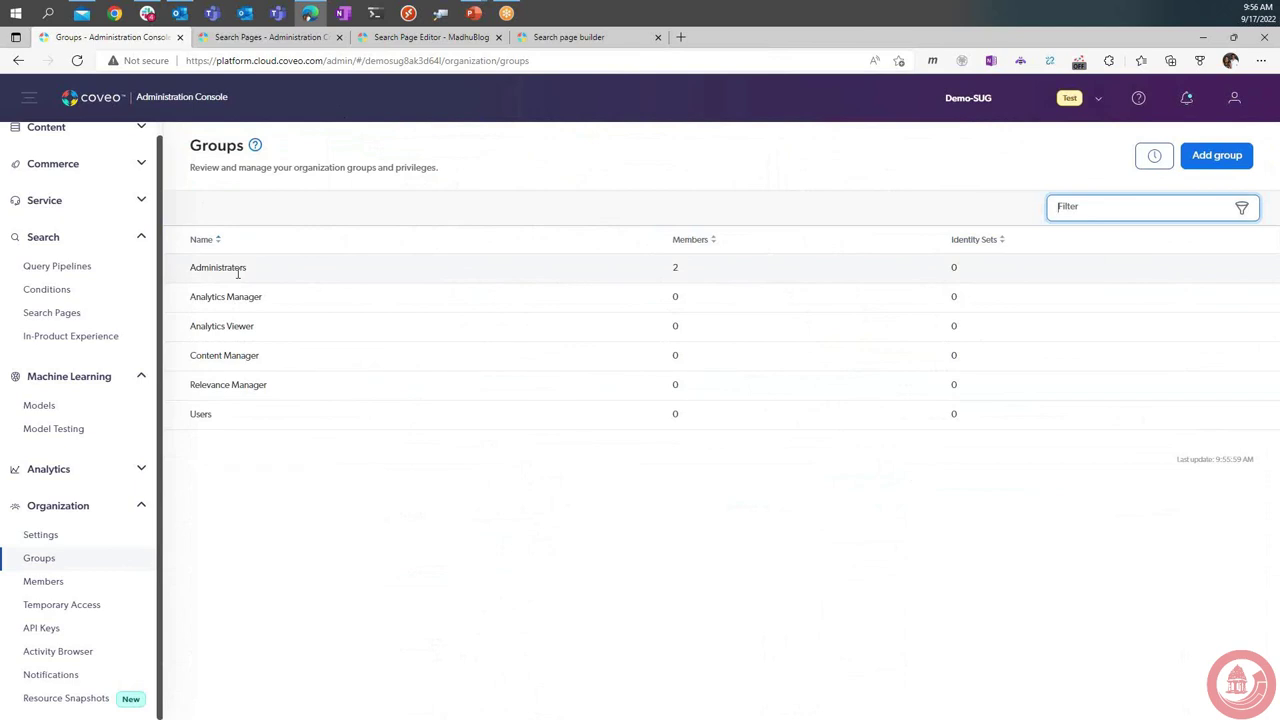
- View the Members, Temporary Access and API Keys pages of the Organization section
click(33, 582)
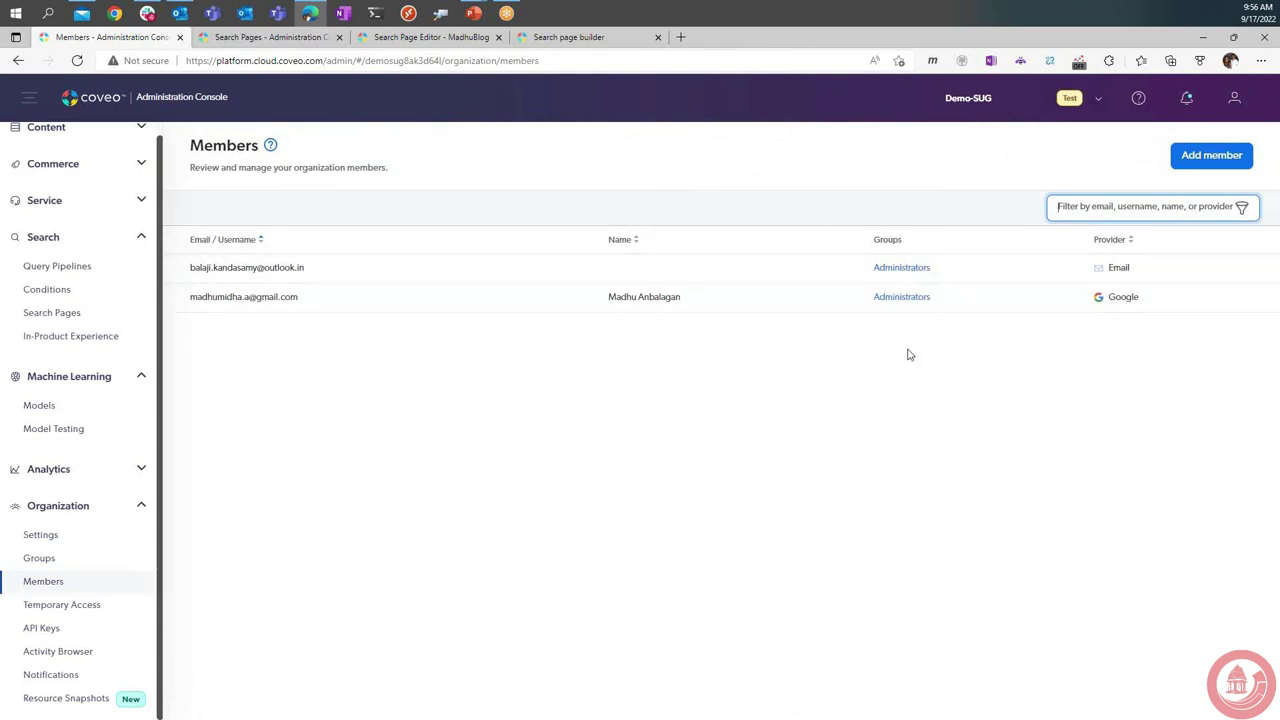
click(70, 611)
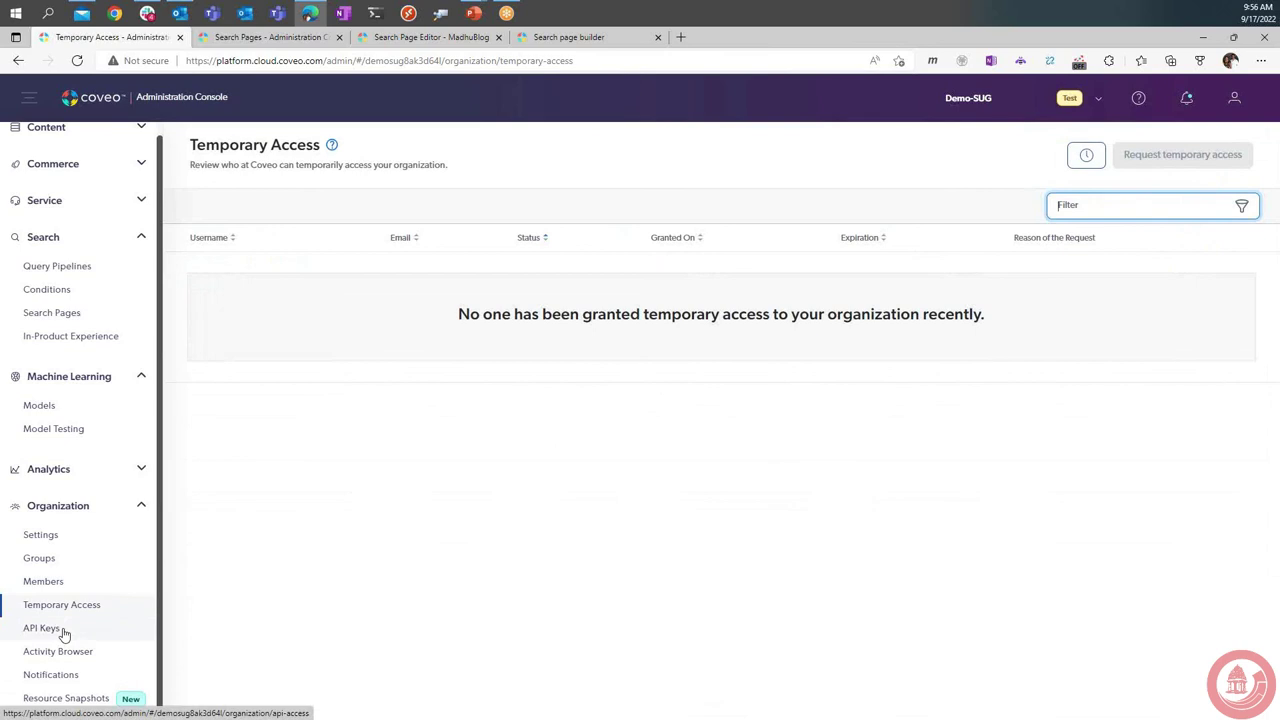
click(41, 628)
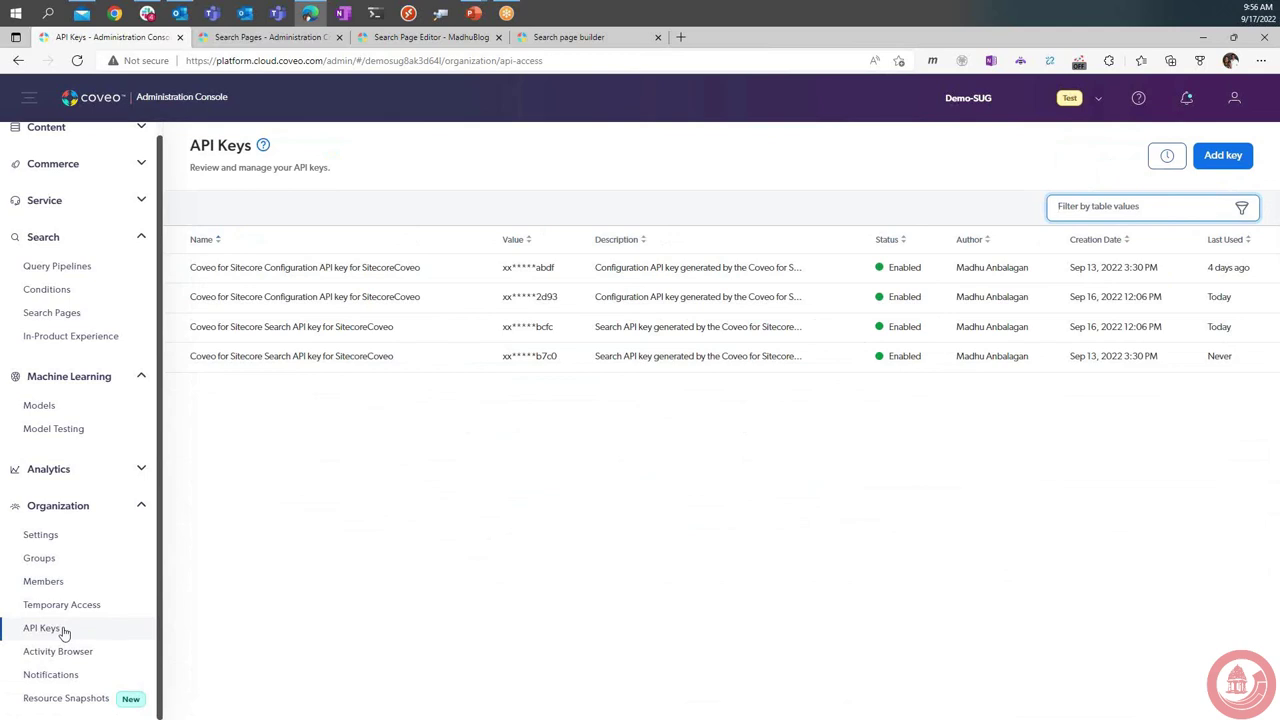
click(1241, 161)
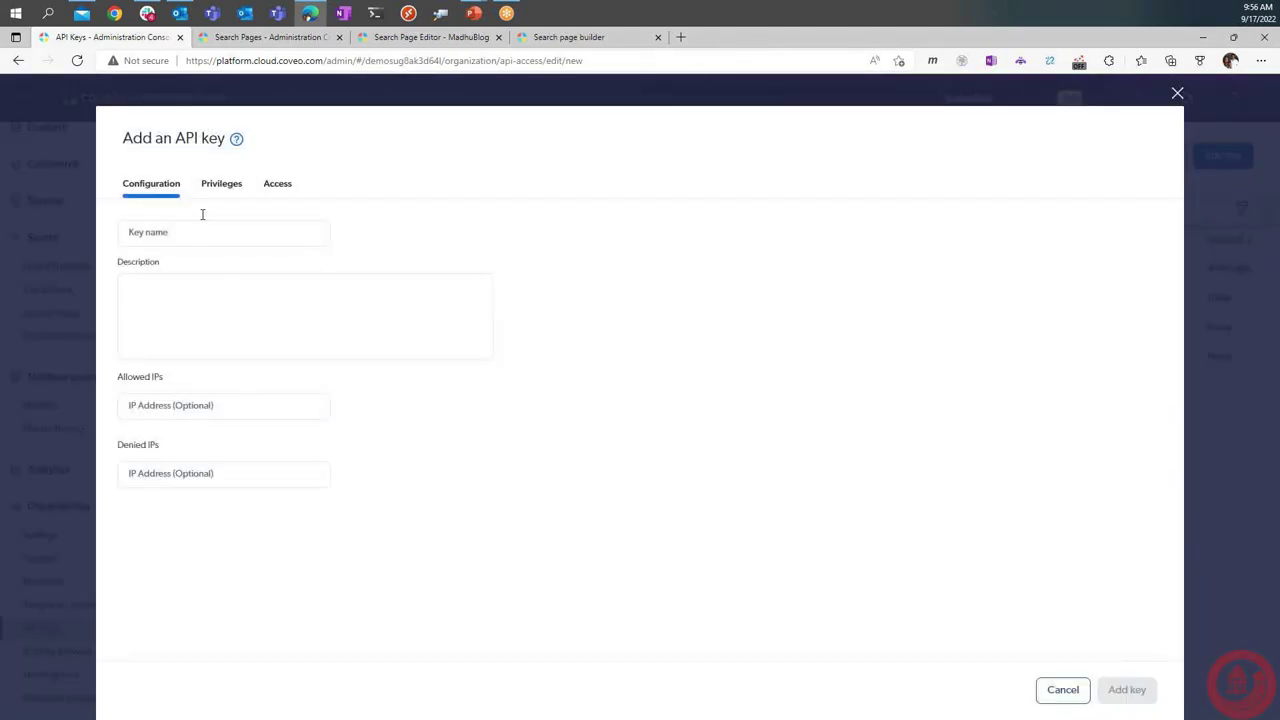
click(210, 190)
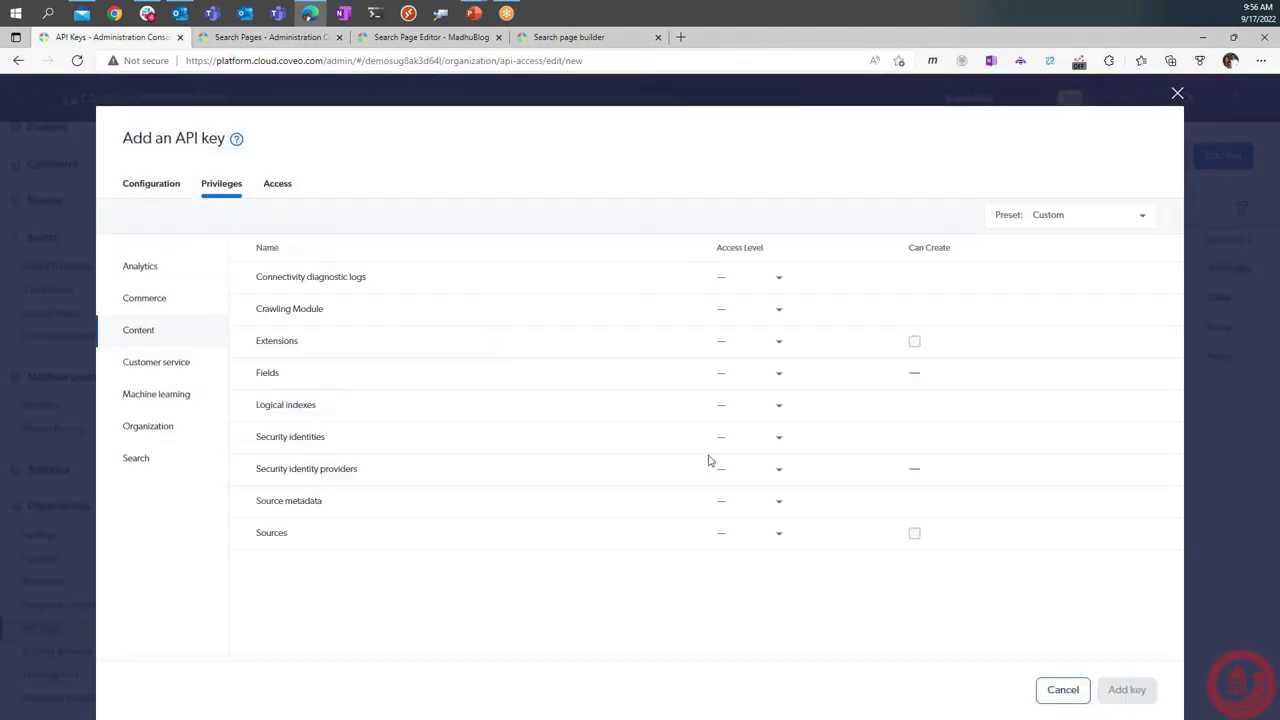
click(1066, 216)
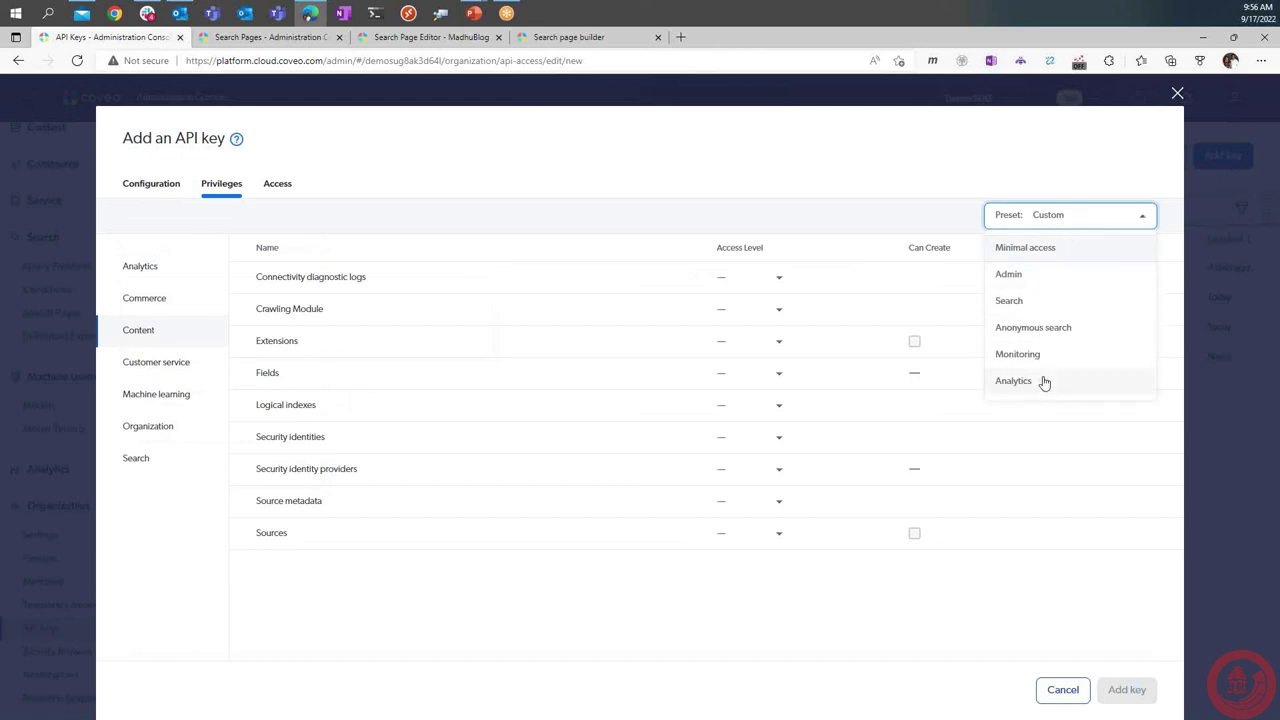
click(1038, 302)
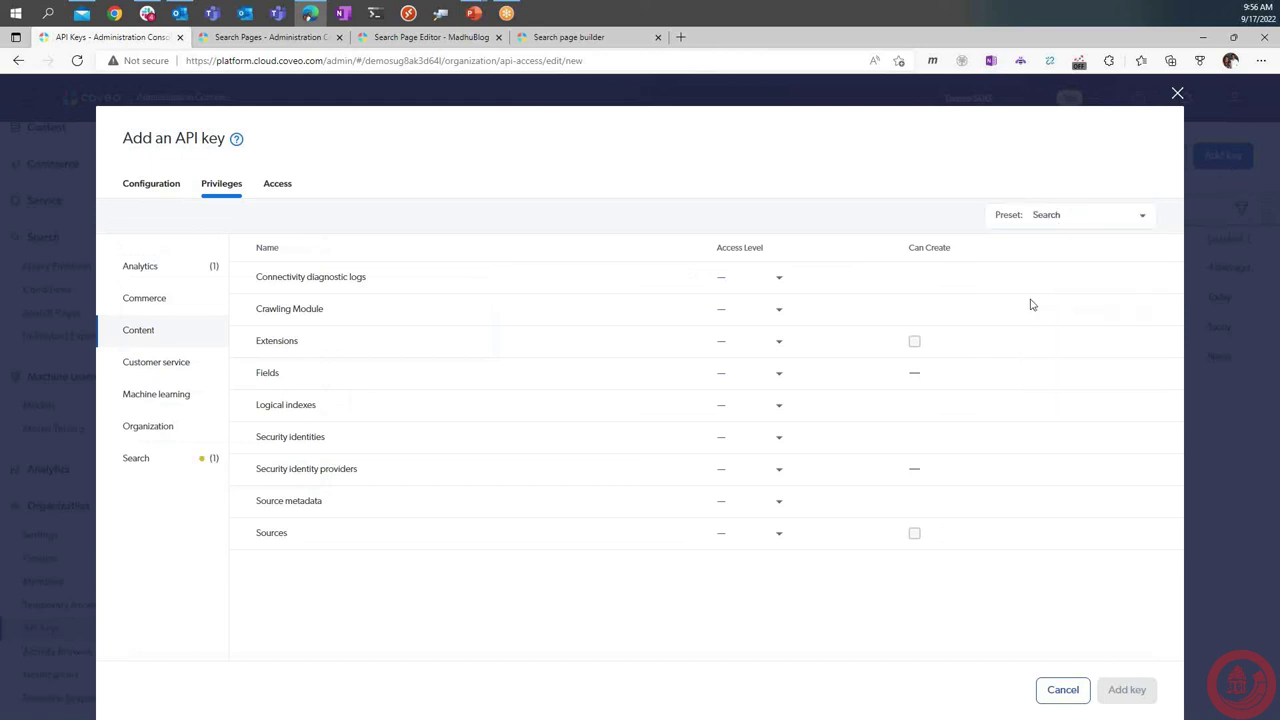
click(140, 462)
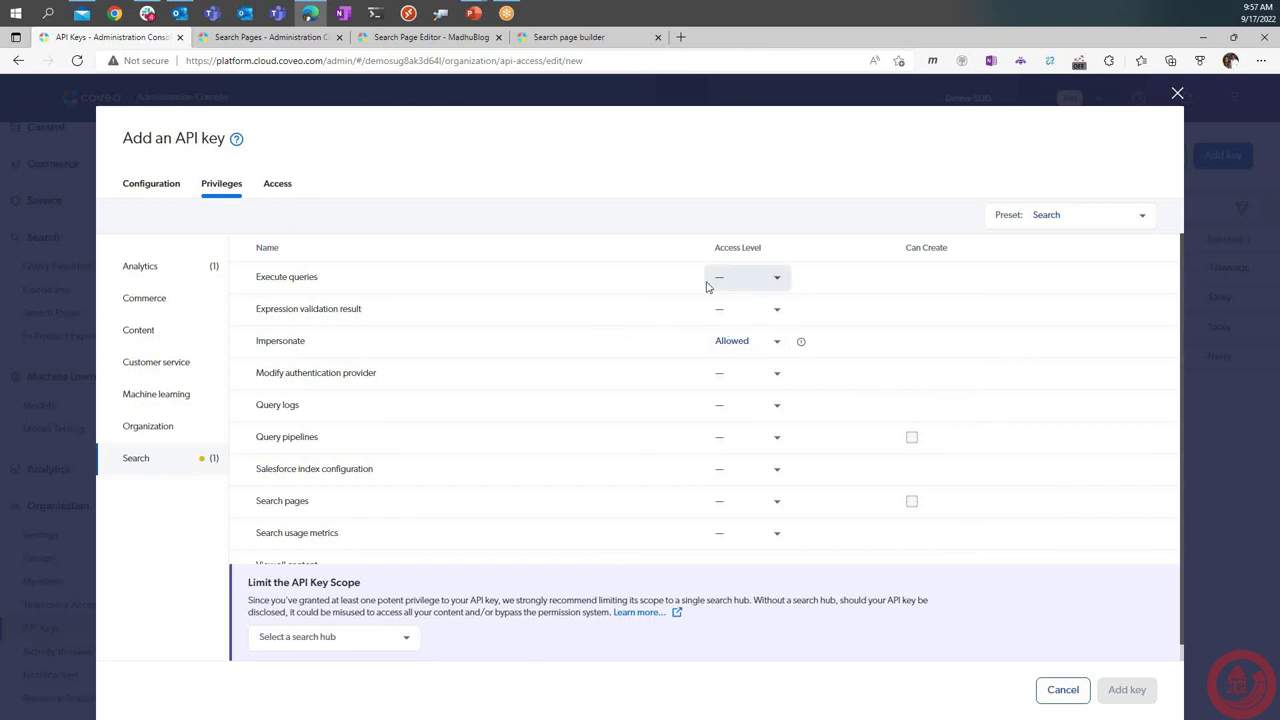
click(189, 273)
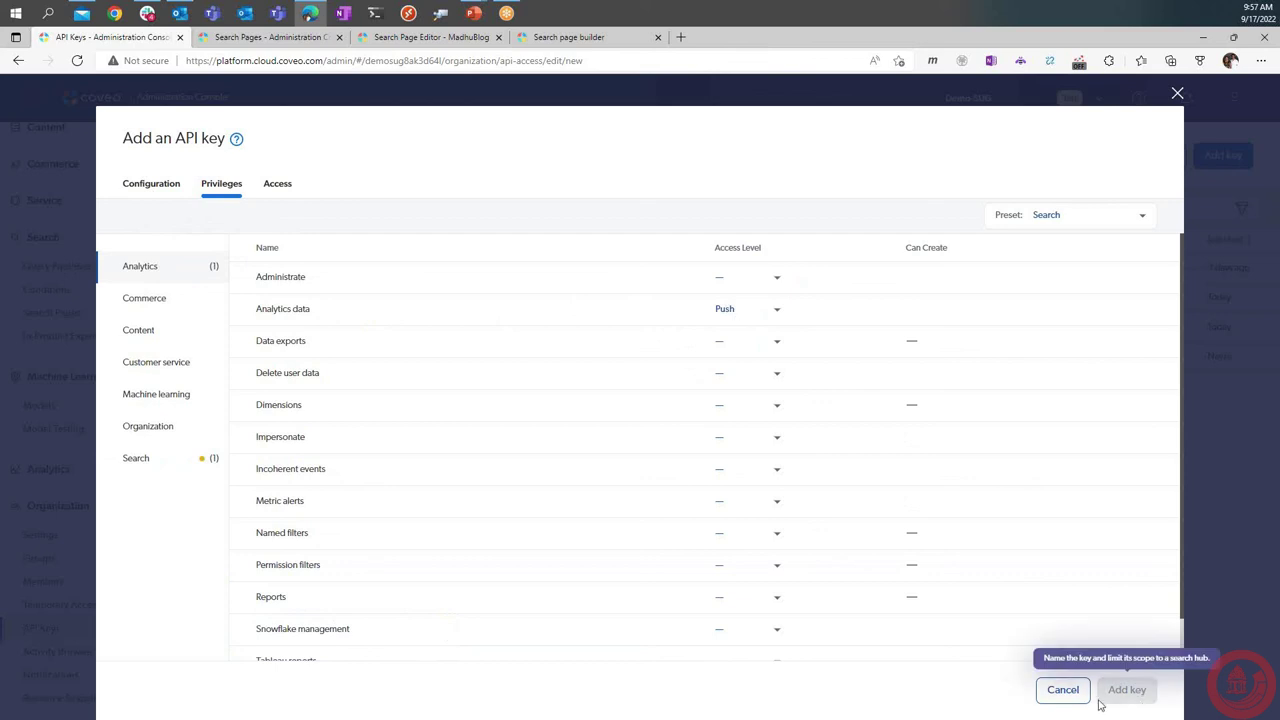
click(1061, 690)
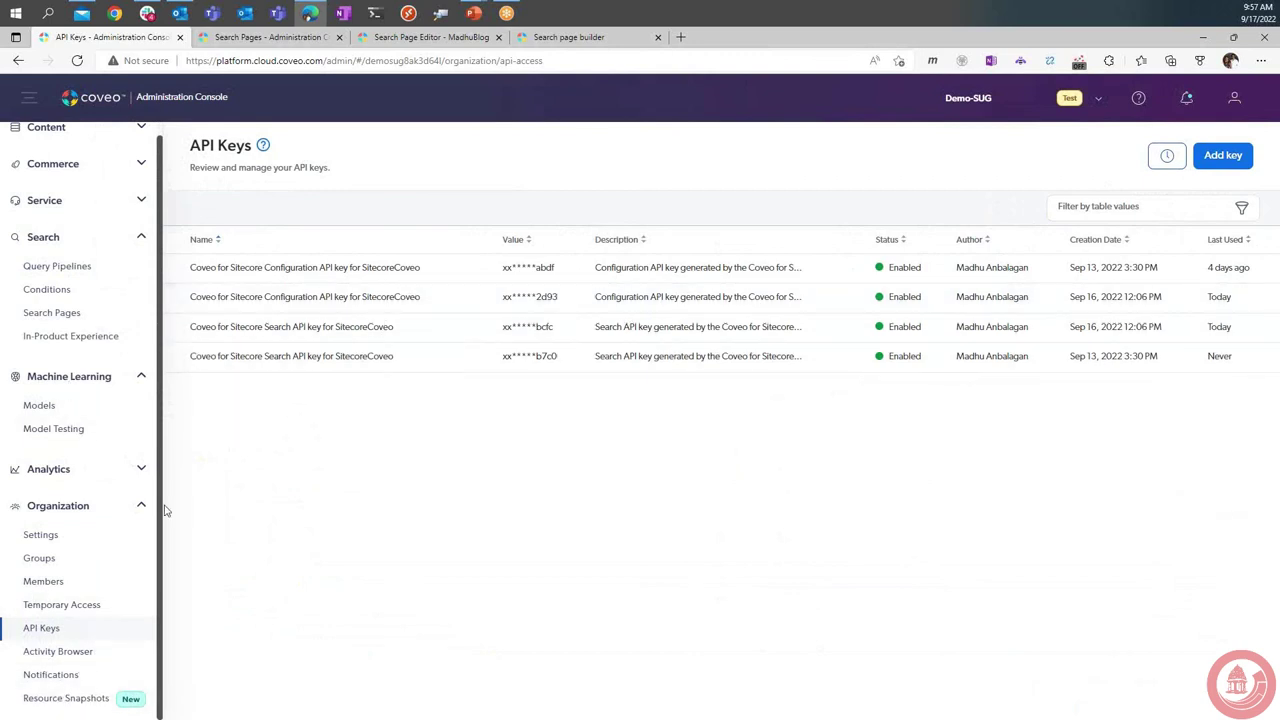
- View Activity Browser, Notifications and Resource Snapshots, then advance the slideshow to Platform Walkthrough
click(73, 652)
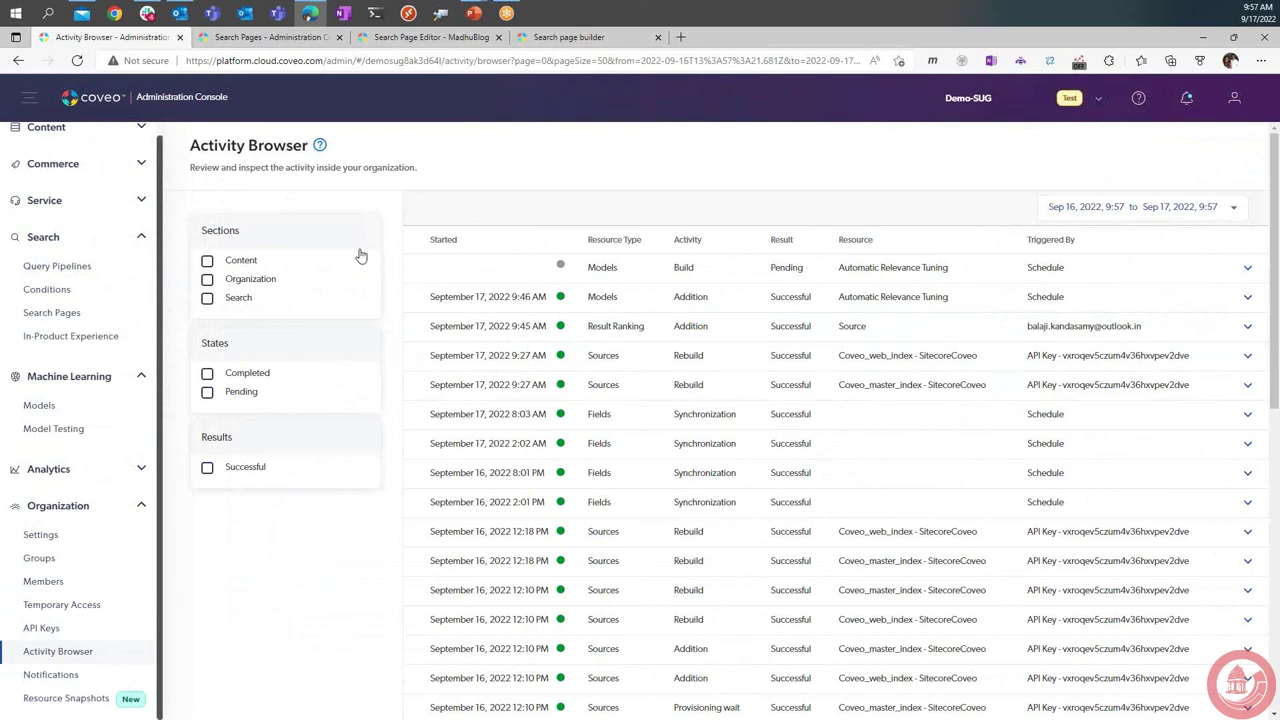
click(68, 681)
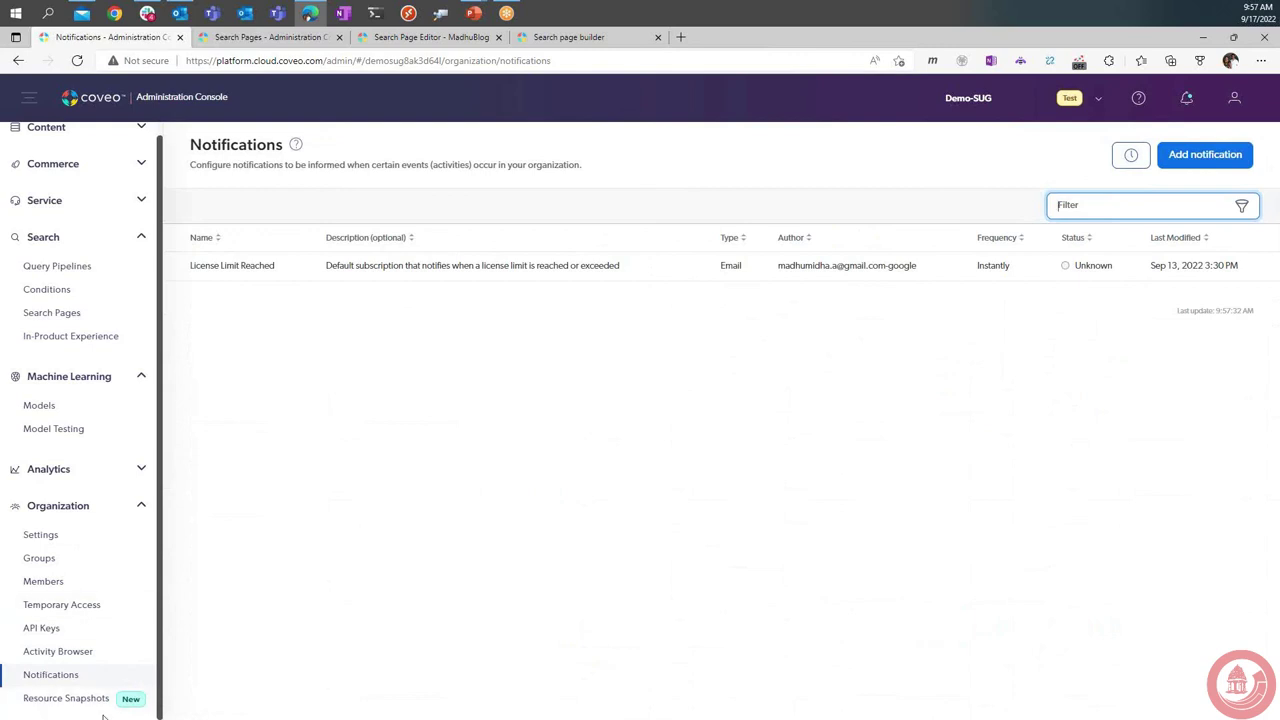
click(59, 705)
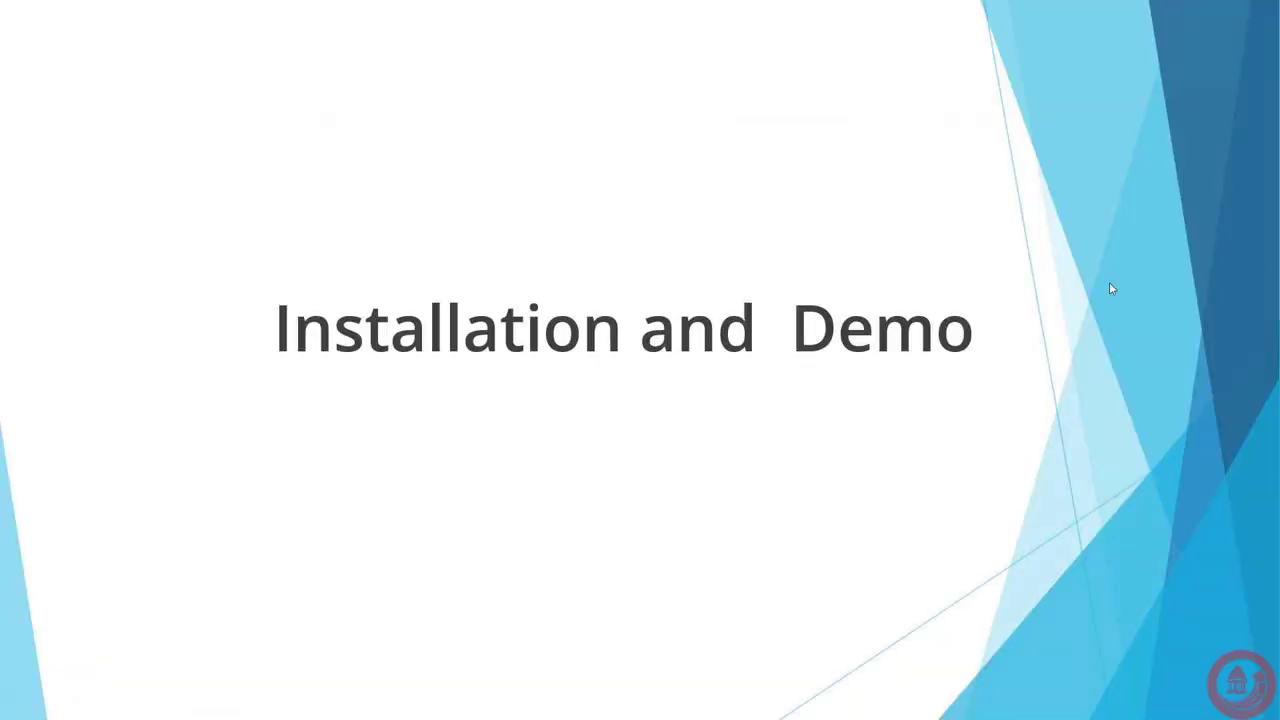
click(1109, 283)
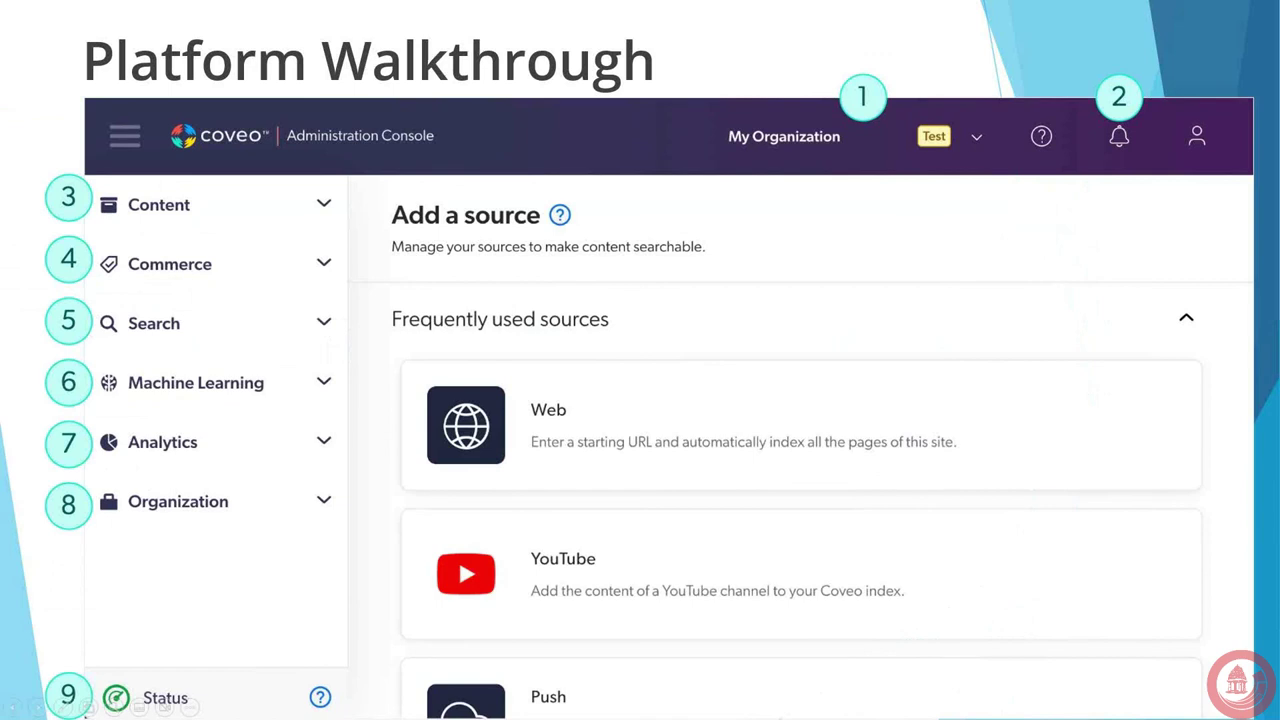